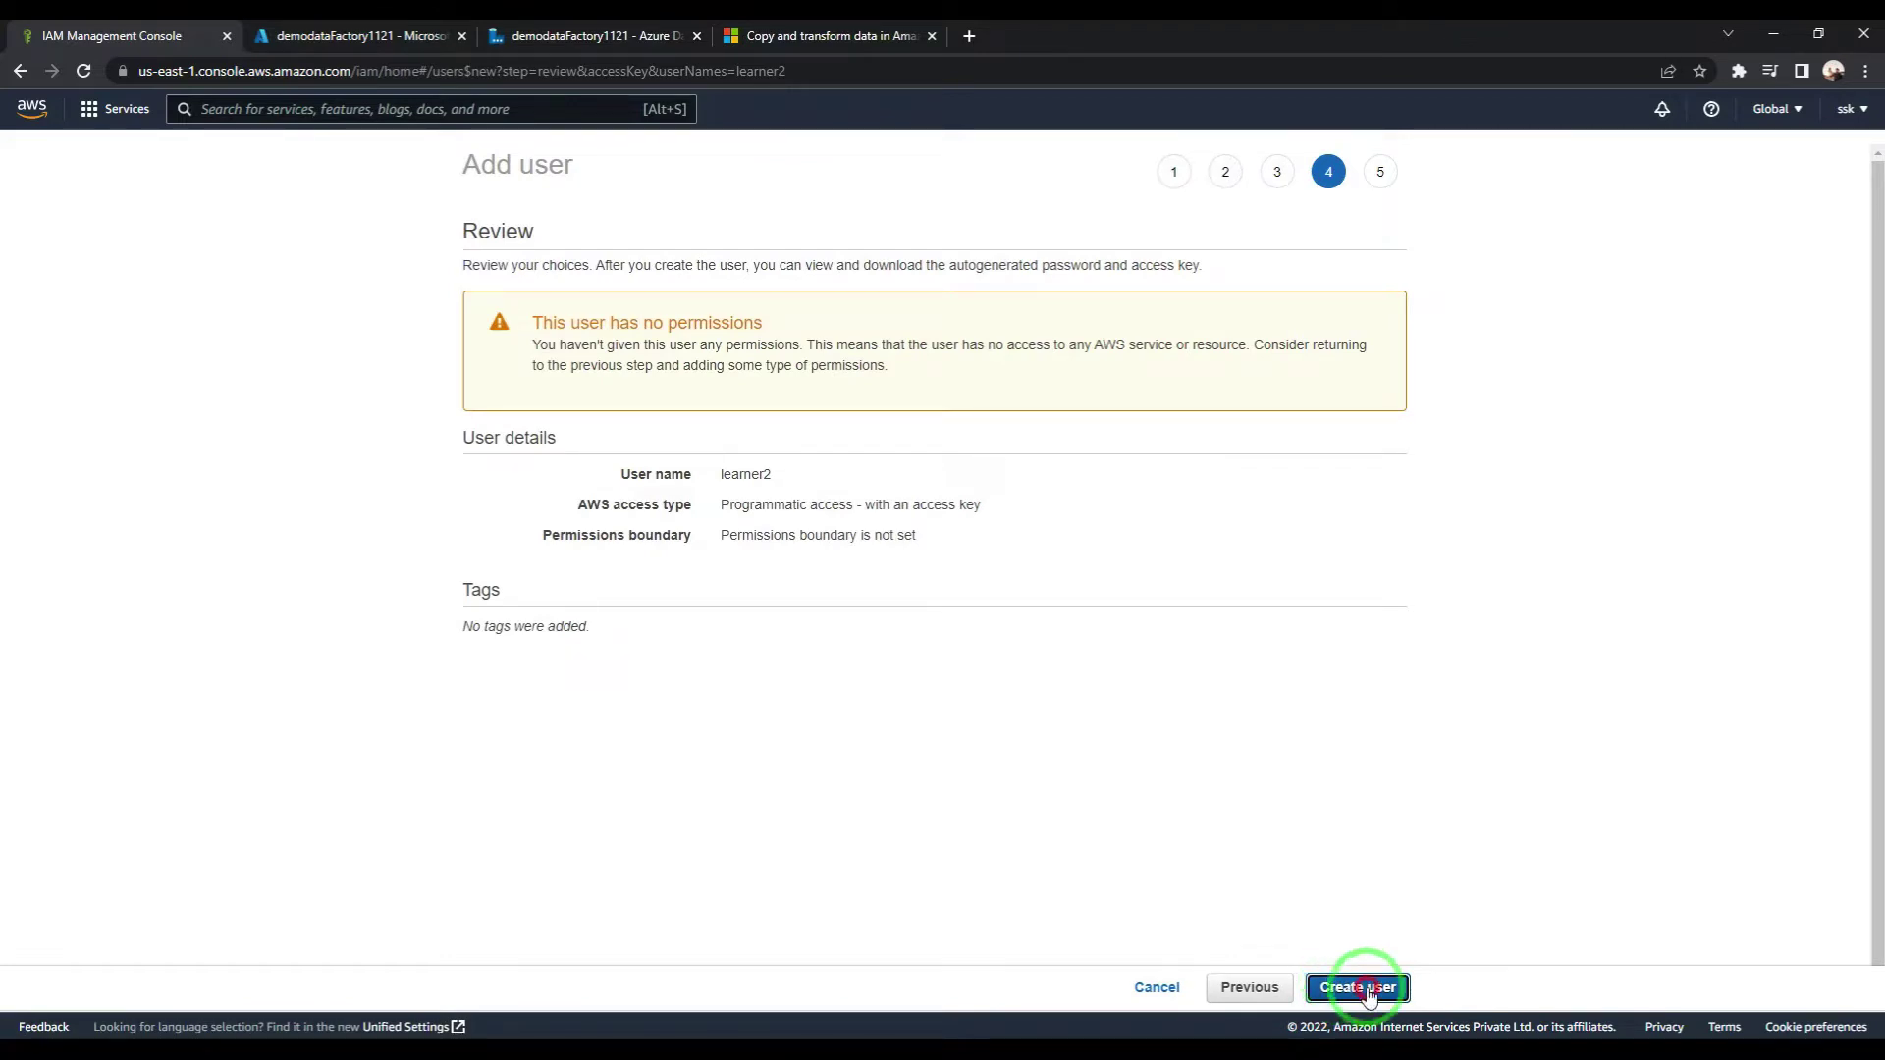
Step: Create the IAM user learner2 and open its downloaded credentials CSV
click(1369, 991)
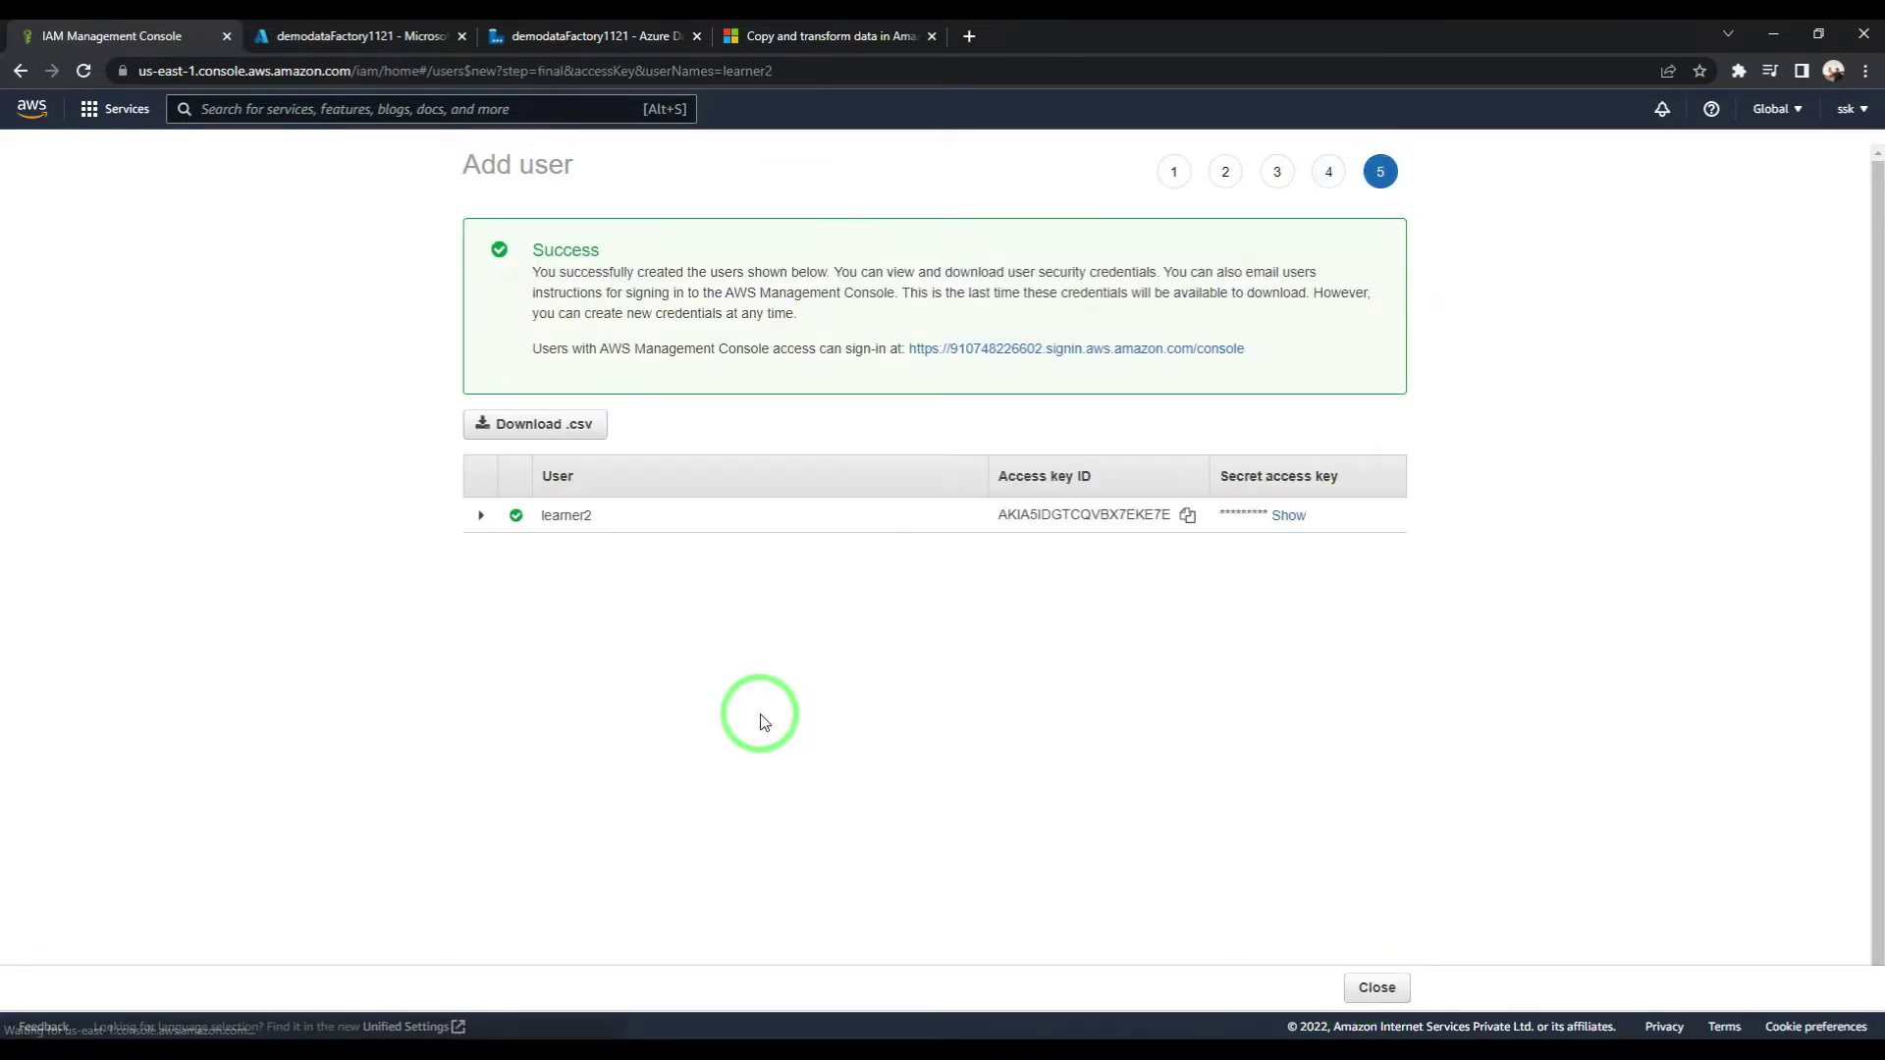
click(564, 439)
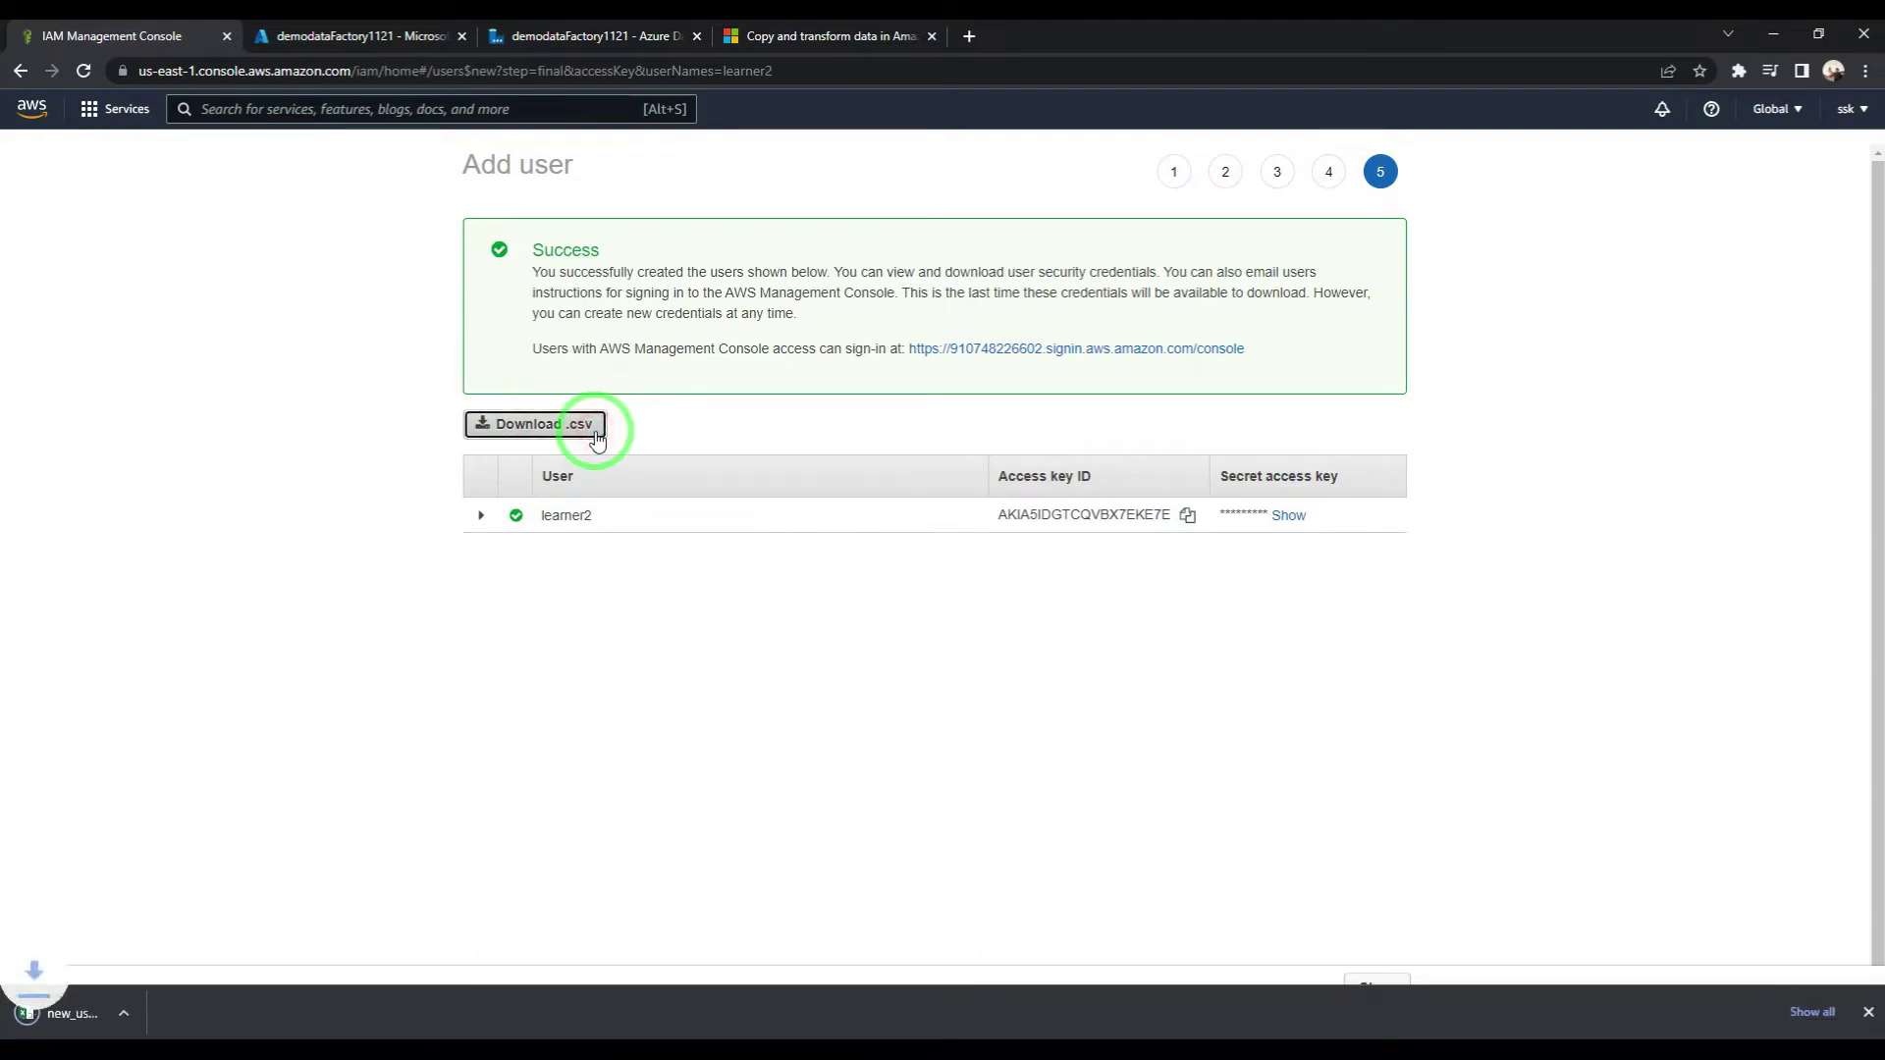
click(127, 1026)
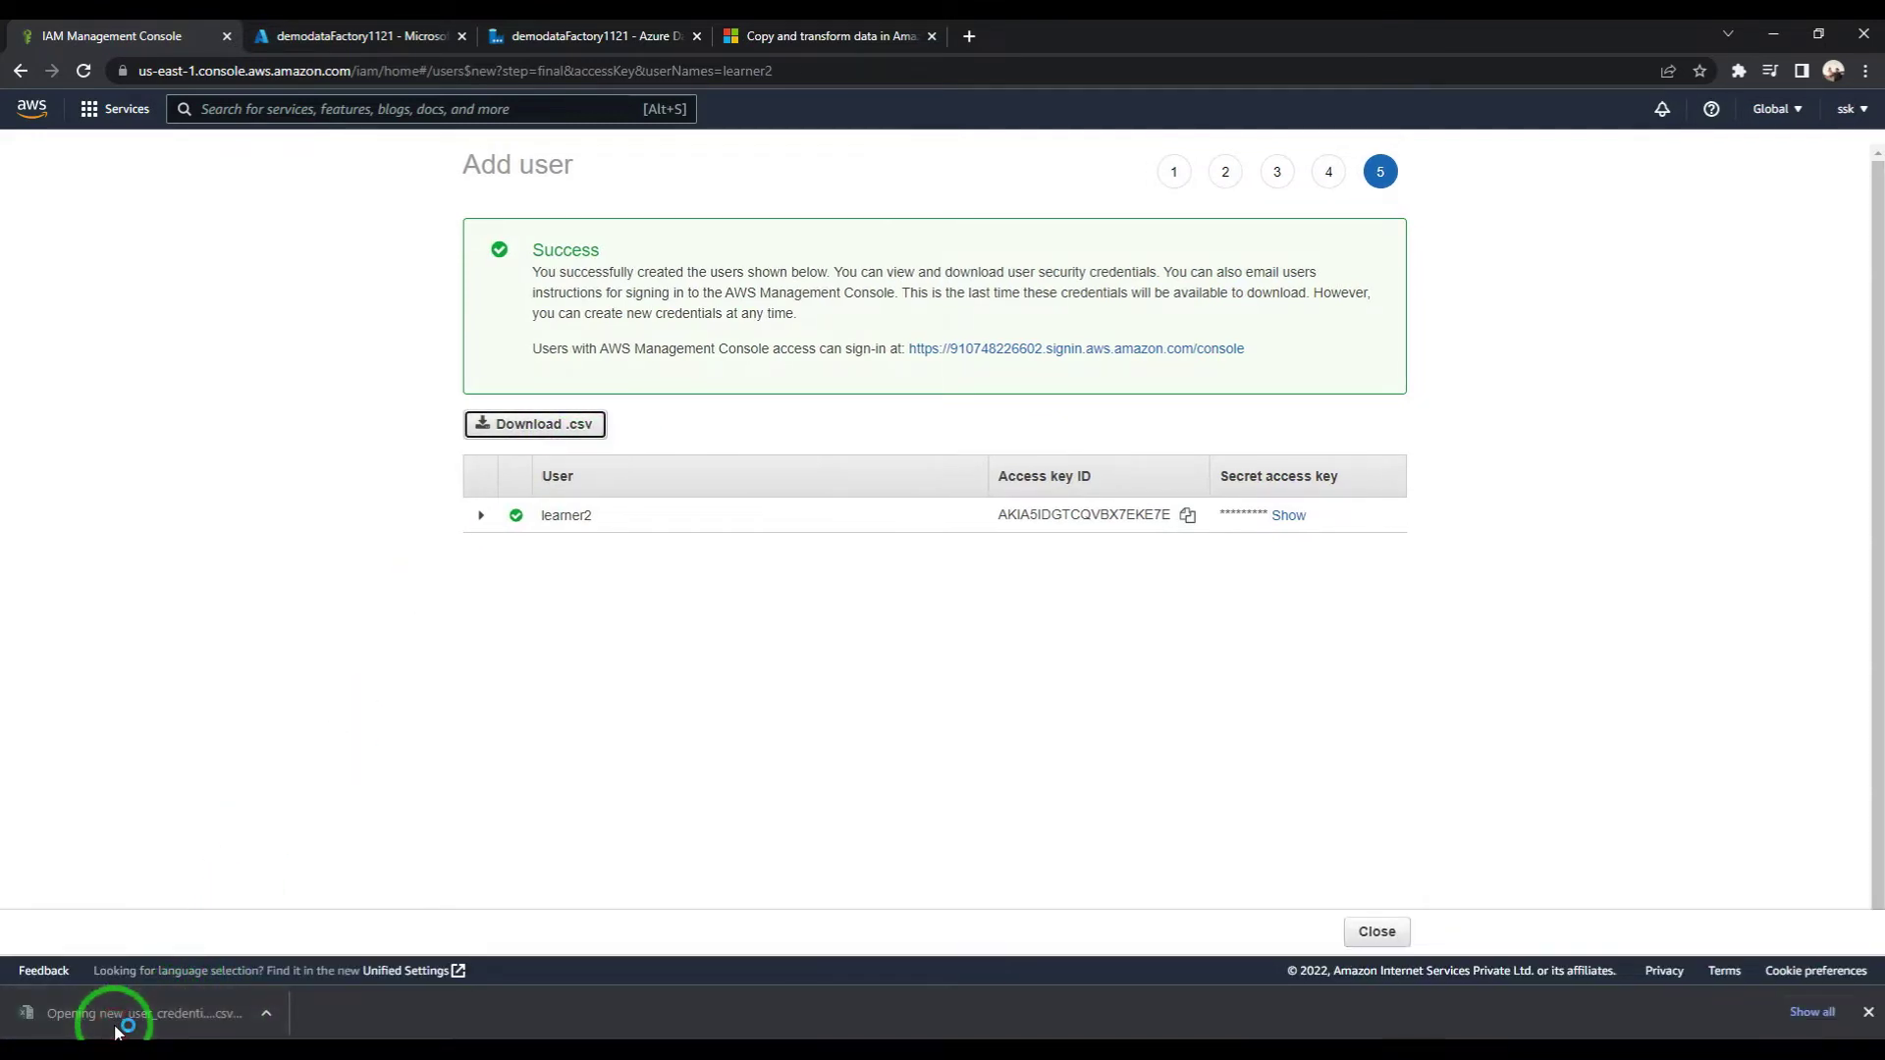
click(879, 408)
drag(1240, 315, 996, 263)
Step: Add "We need to make note of these or save this csv" to the Notepad notes on the access key ID and secret
click(418, 1033)
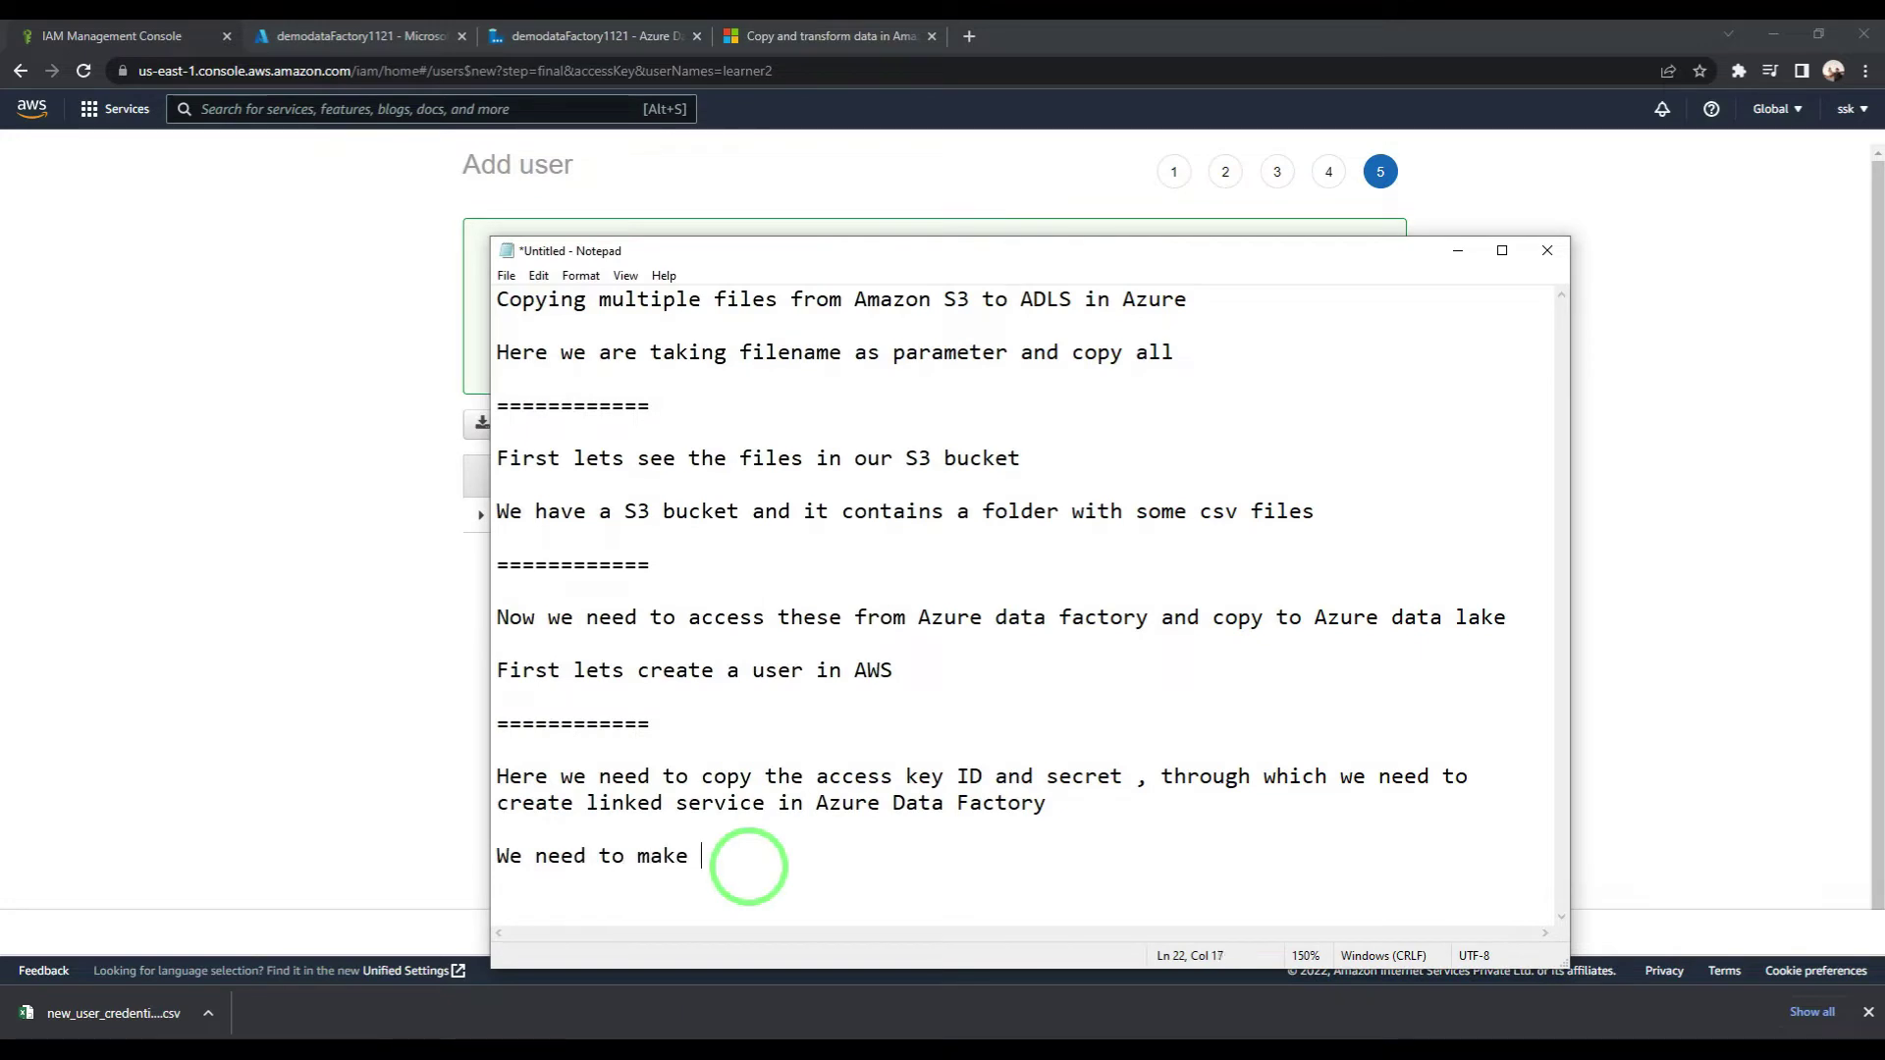
text(these or save this csv)
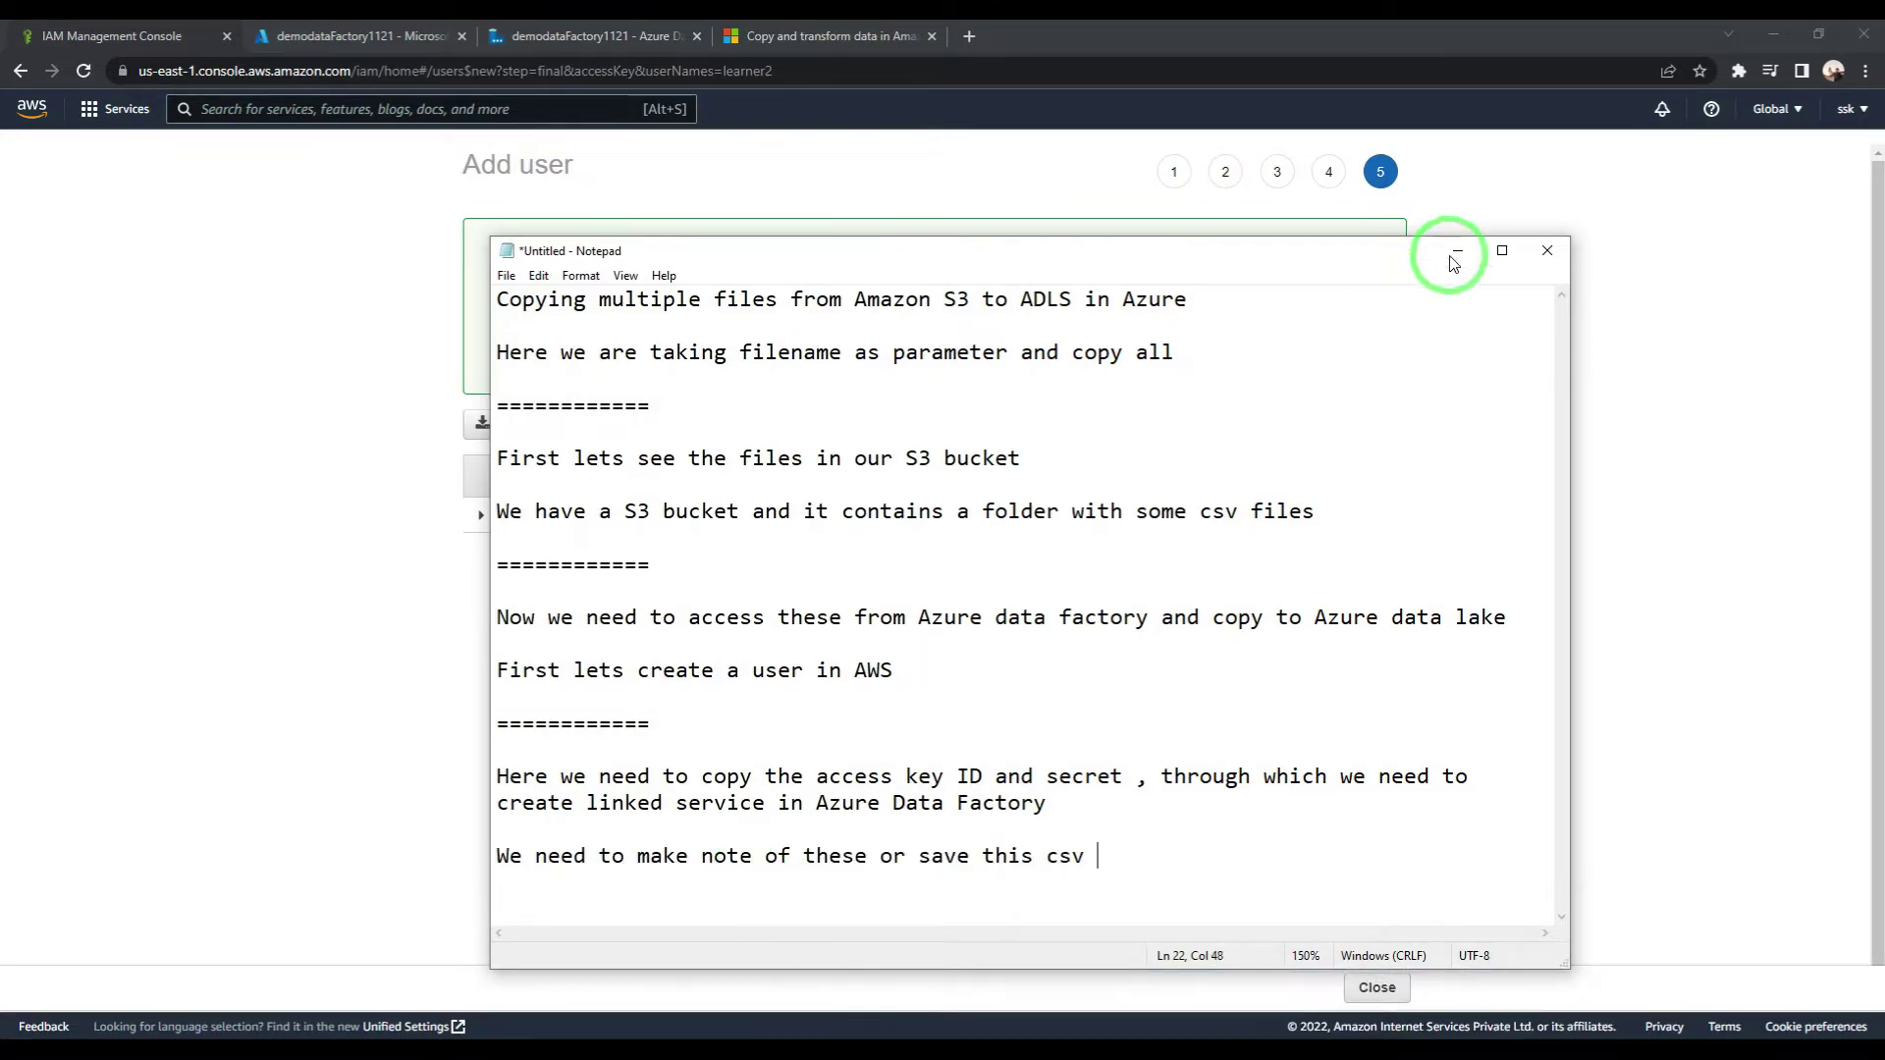
click(1457, 251)
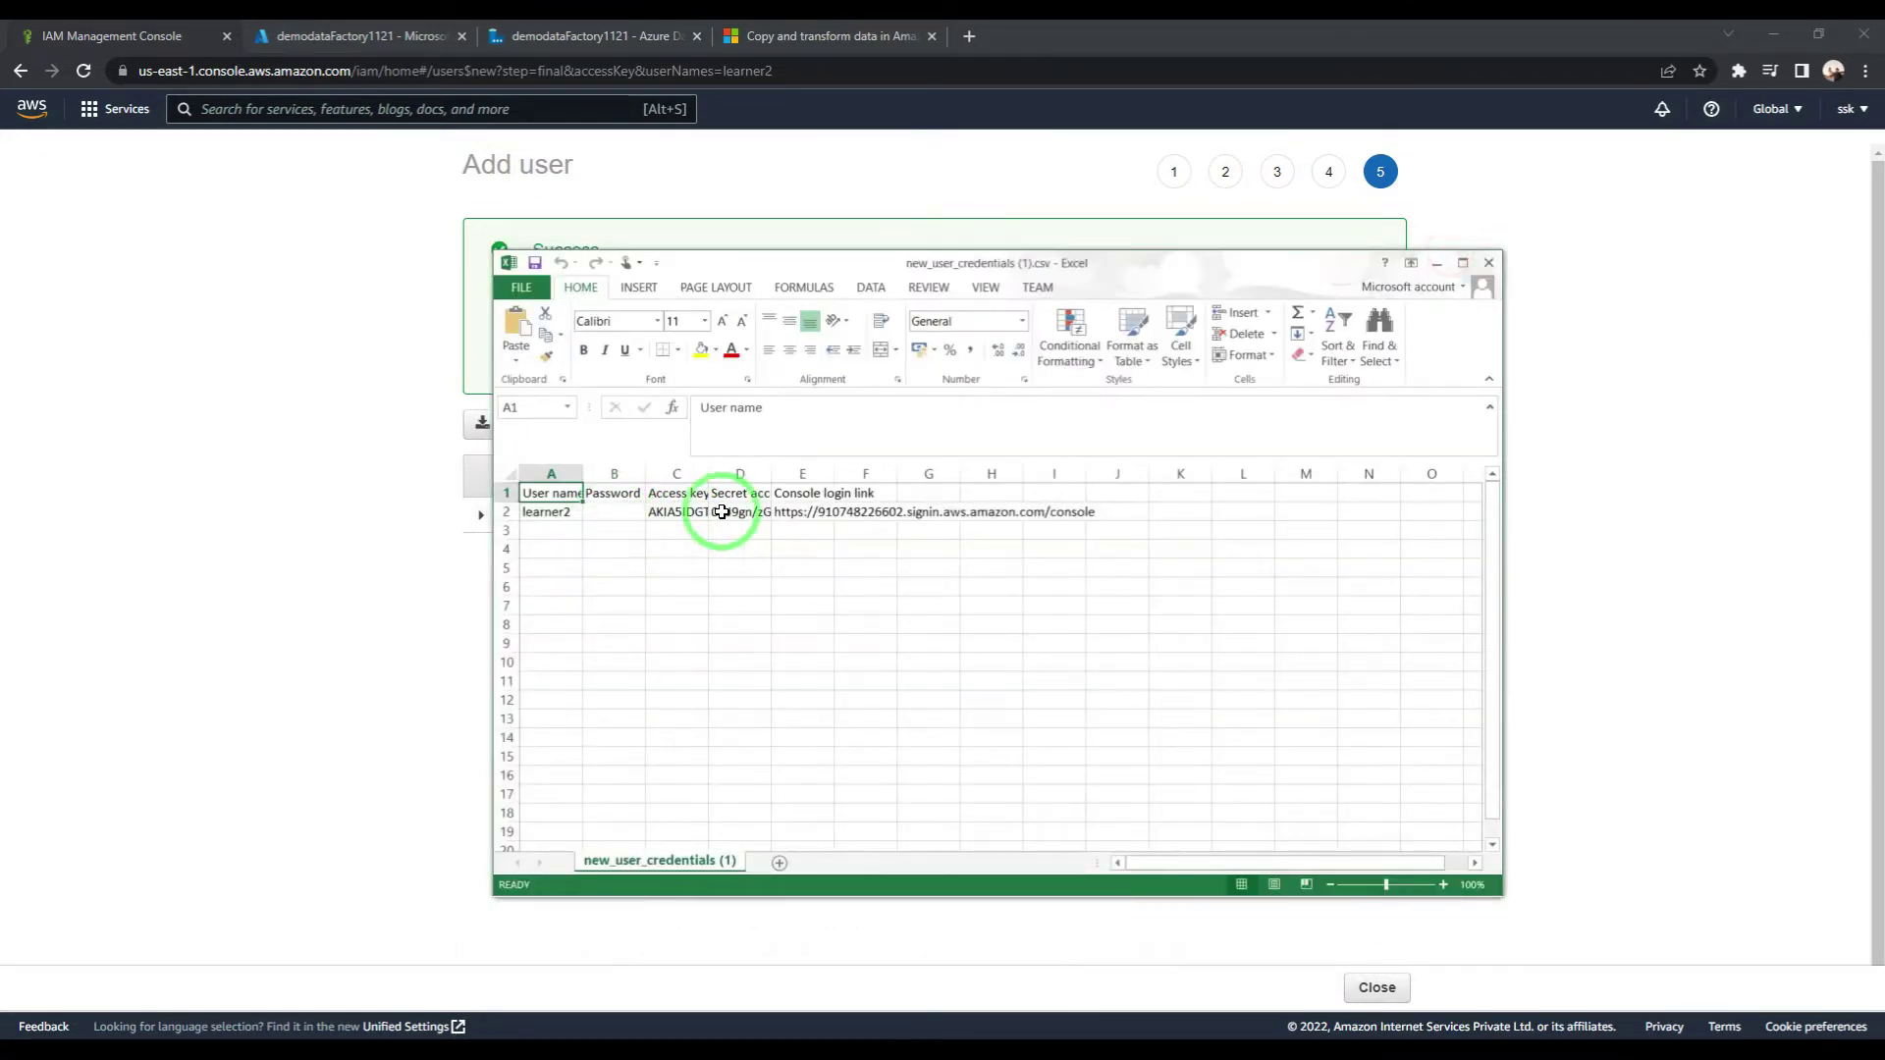
click(1433, 263)
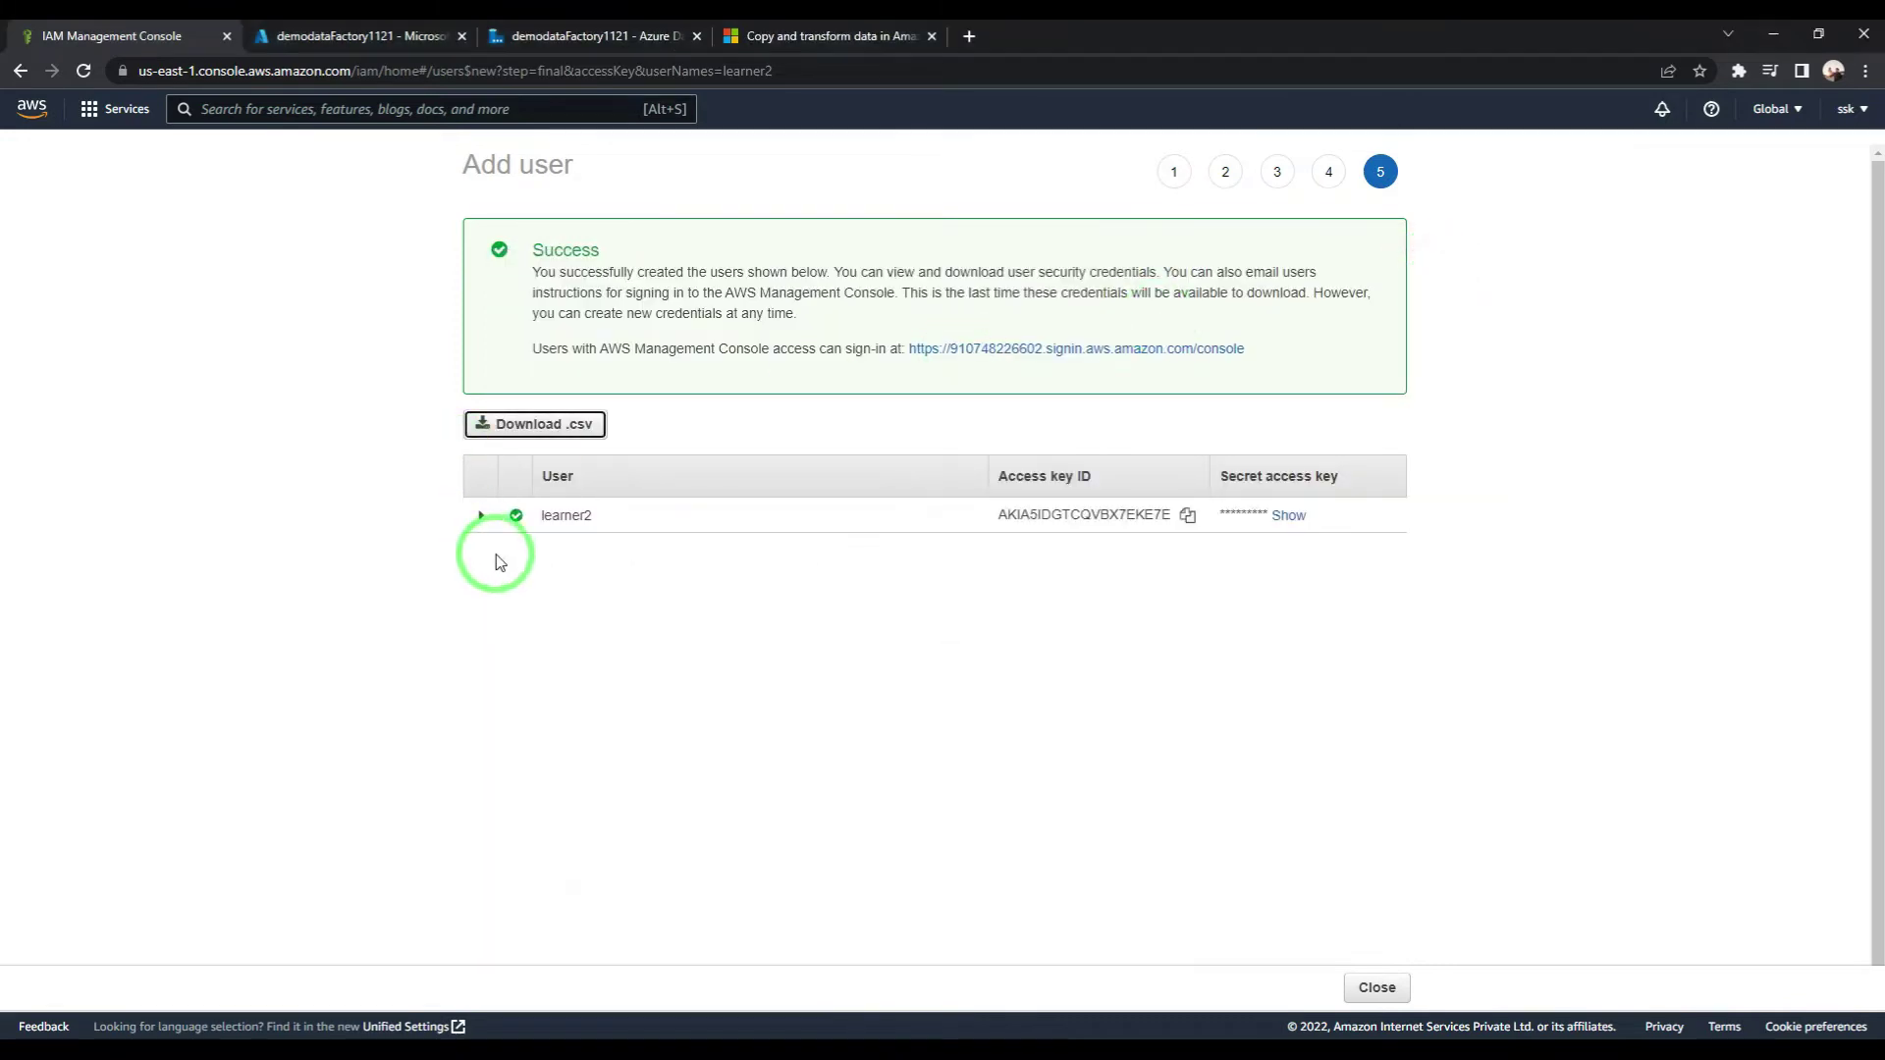
Step: In Notepad, add "We created a user with no permissions, we need to add a policy so this user can access our files in S3 bucket"
click(460, 1047)
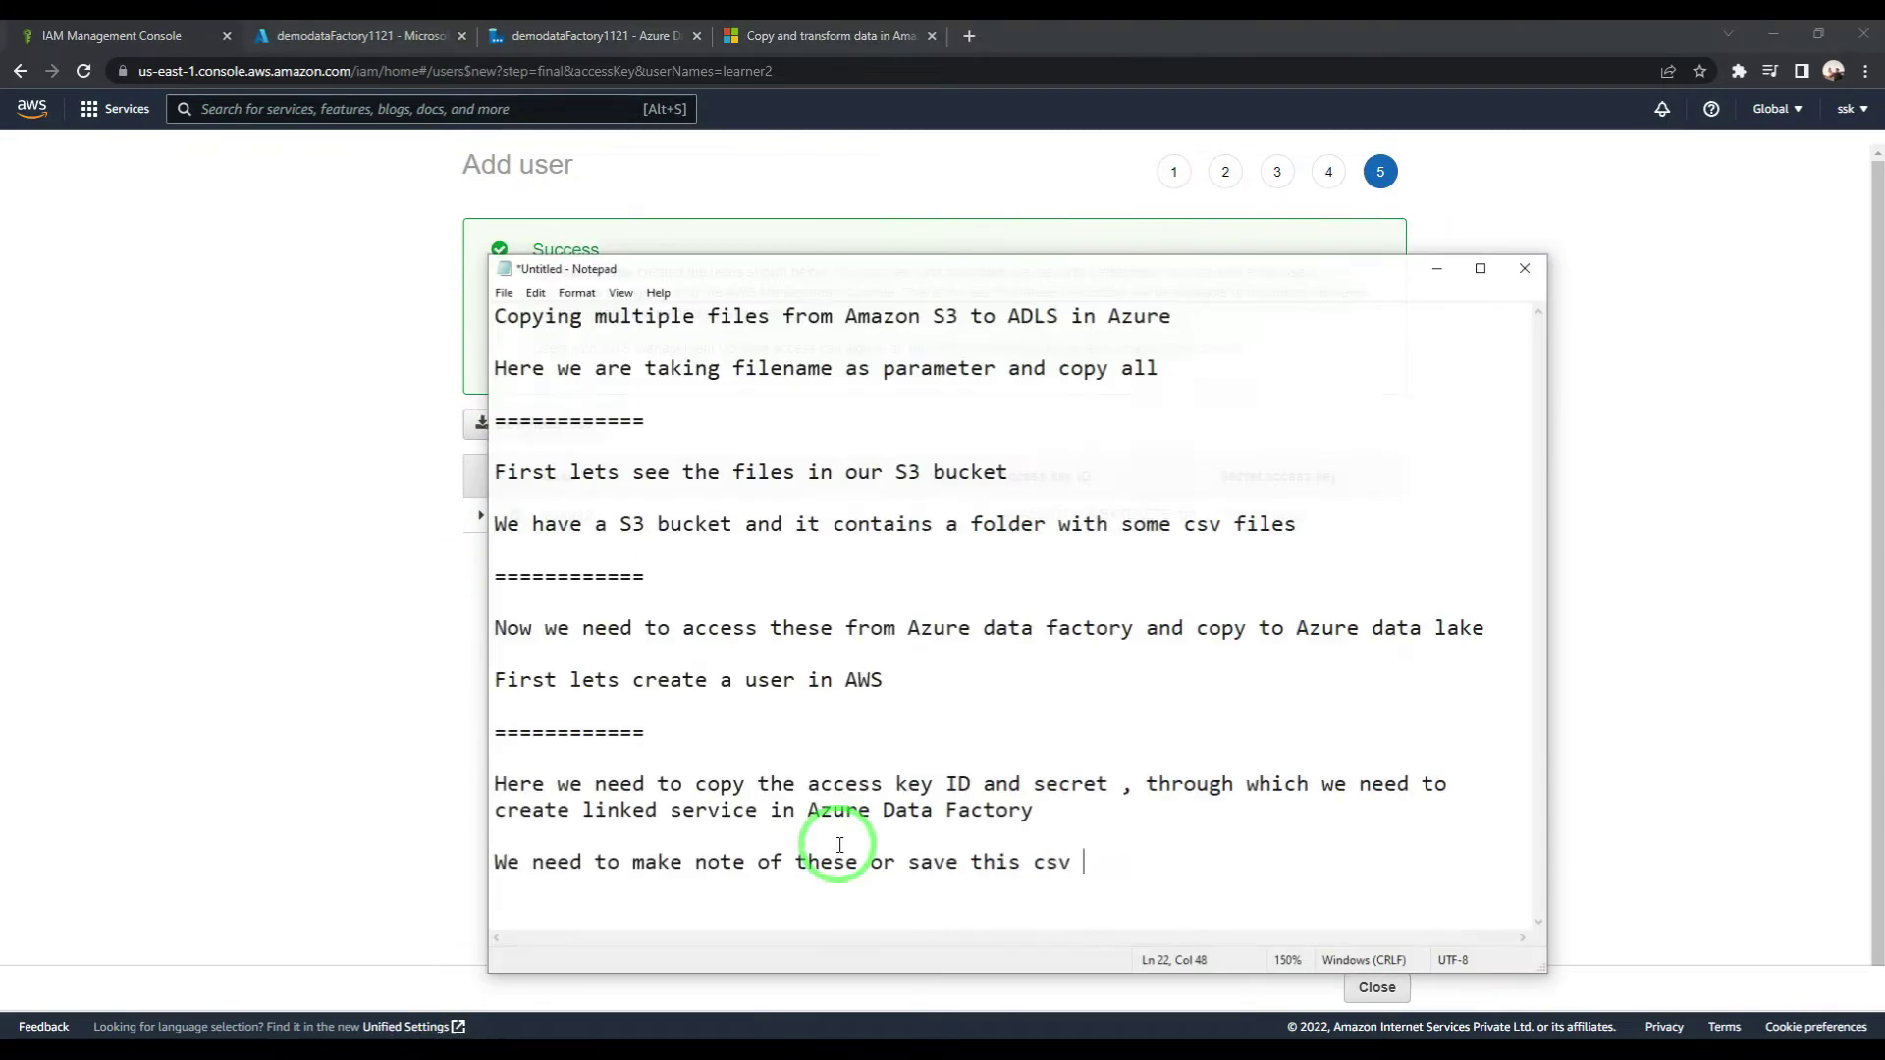
key(Return)
key(Return)
text(We created a user with no permis)
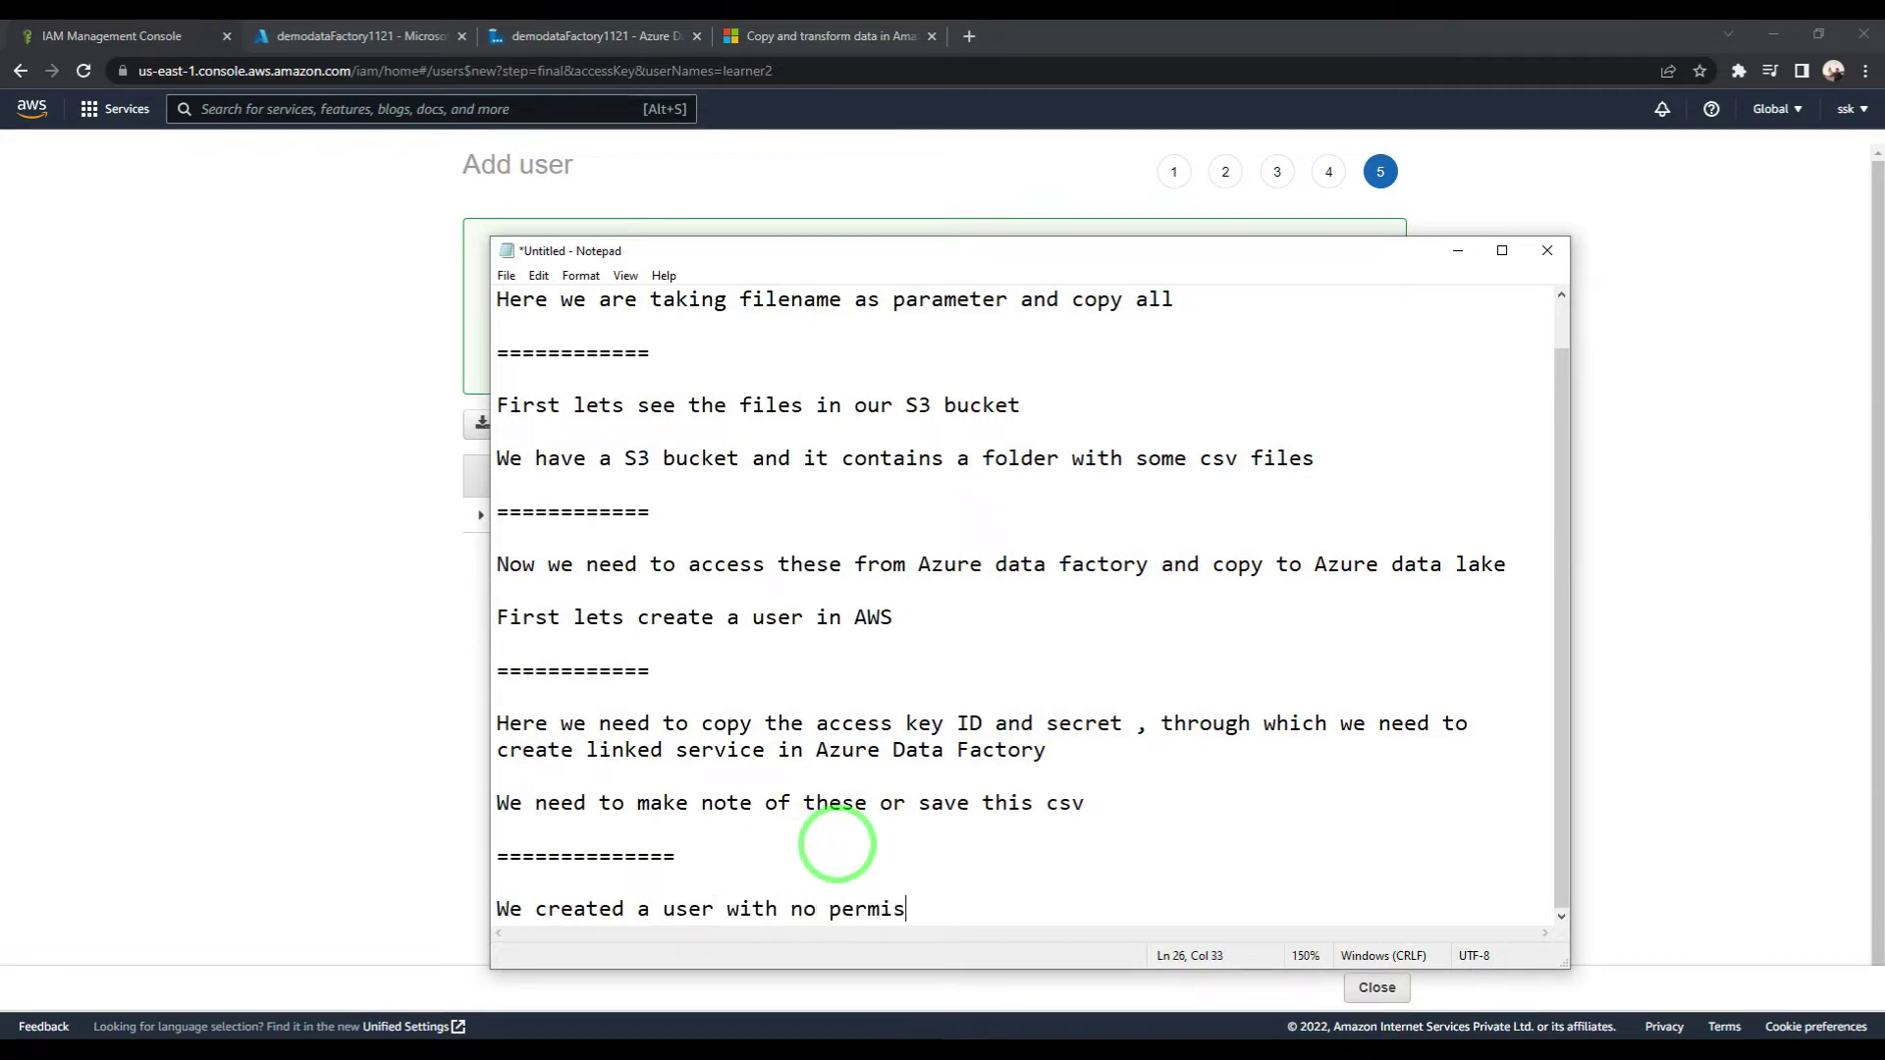
text(sions, we need to add a policy so this user)
key(Return)
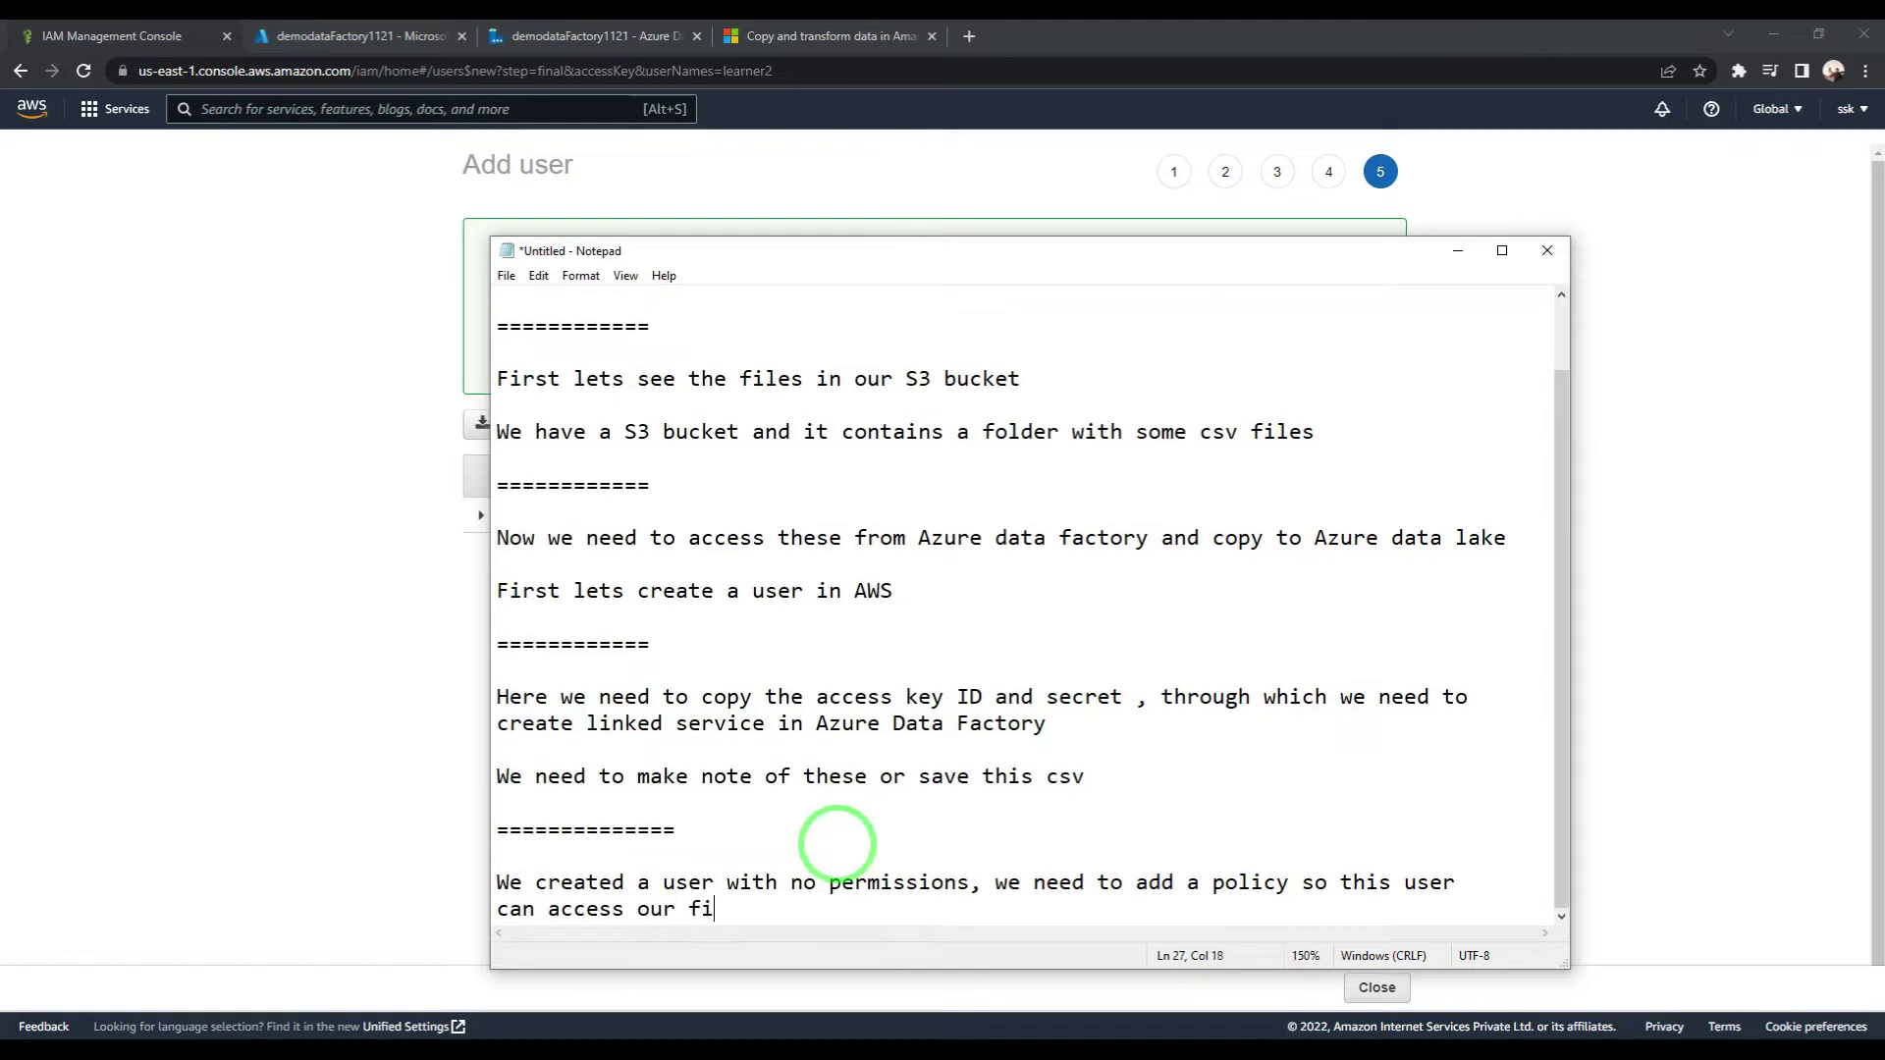
text(t)
Step: Add the note "We have the documentation which tells what permissions are needed" below the policy note
key(Return)
key(Return)
key(Return)
text(W)
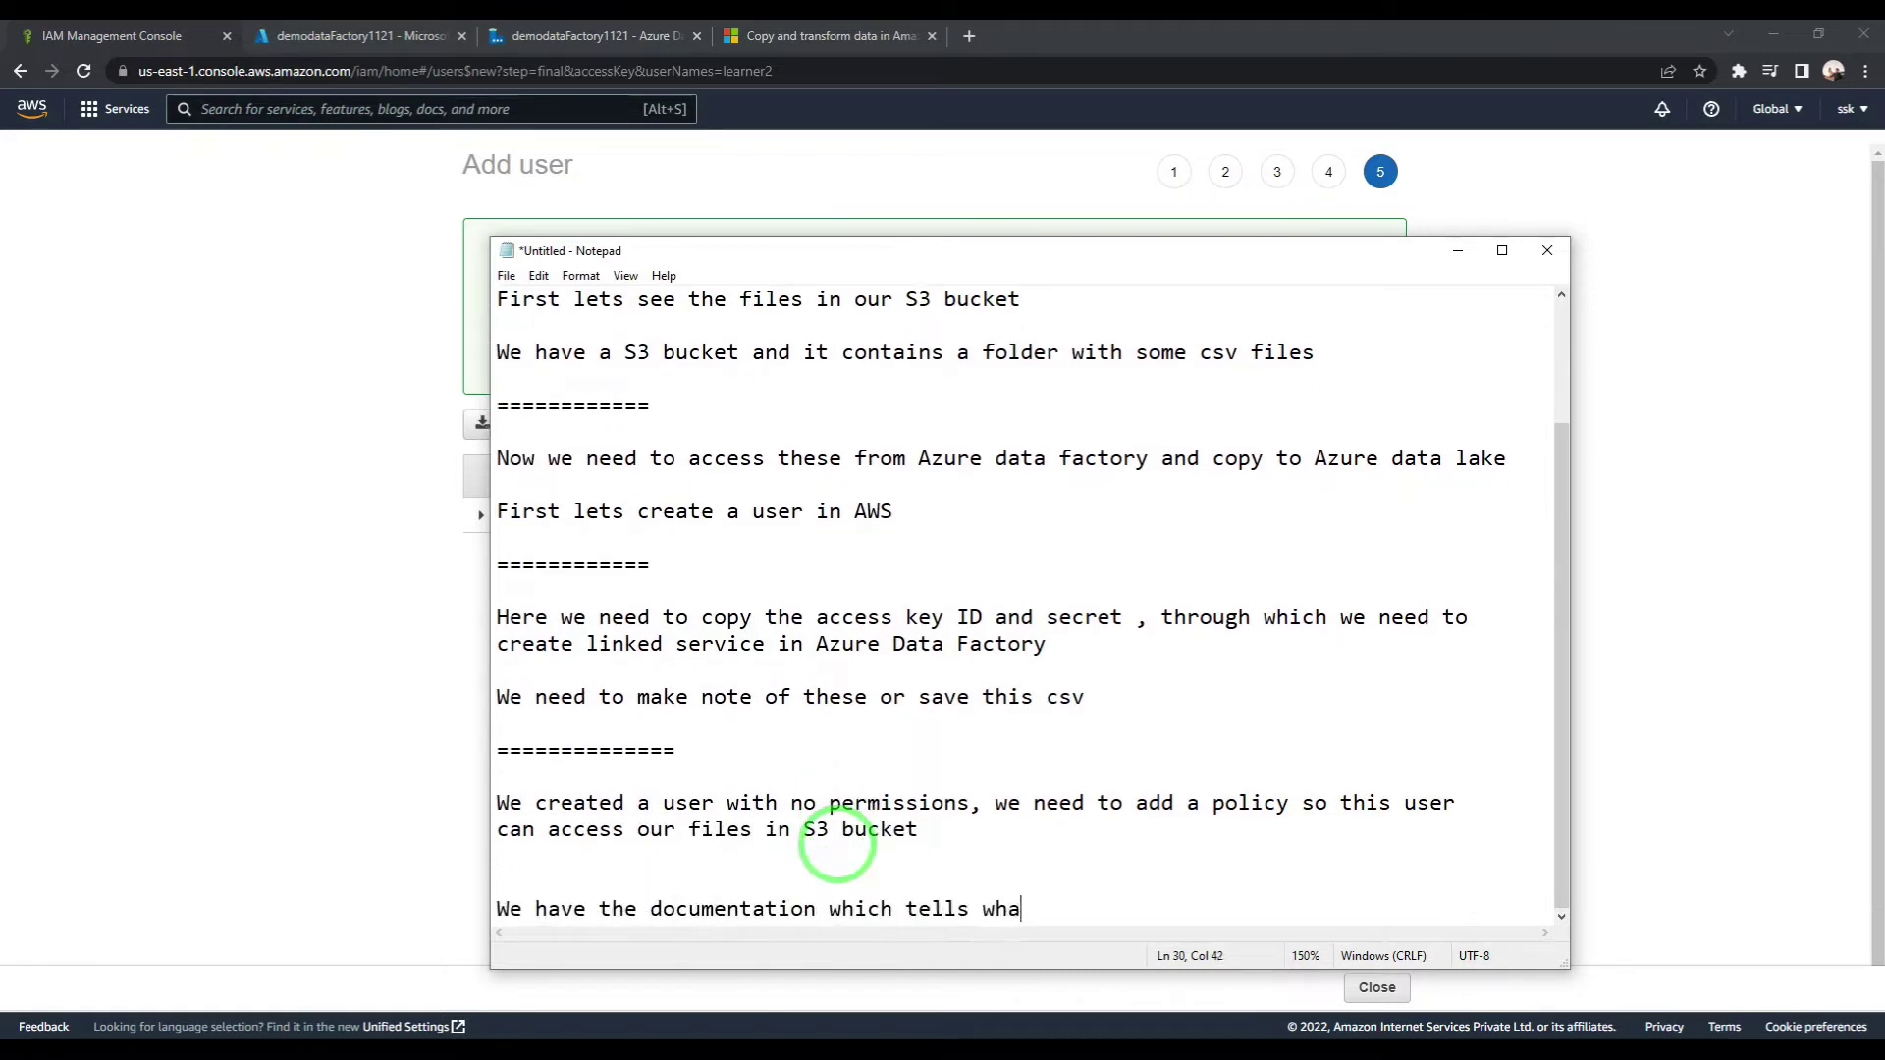
scroll(837, 844, down, 1)
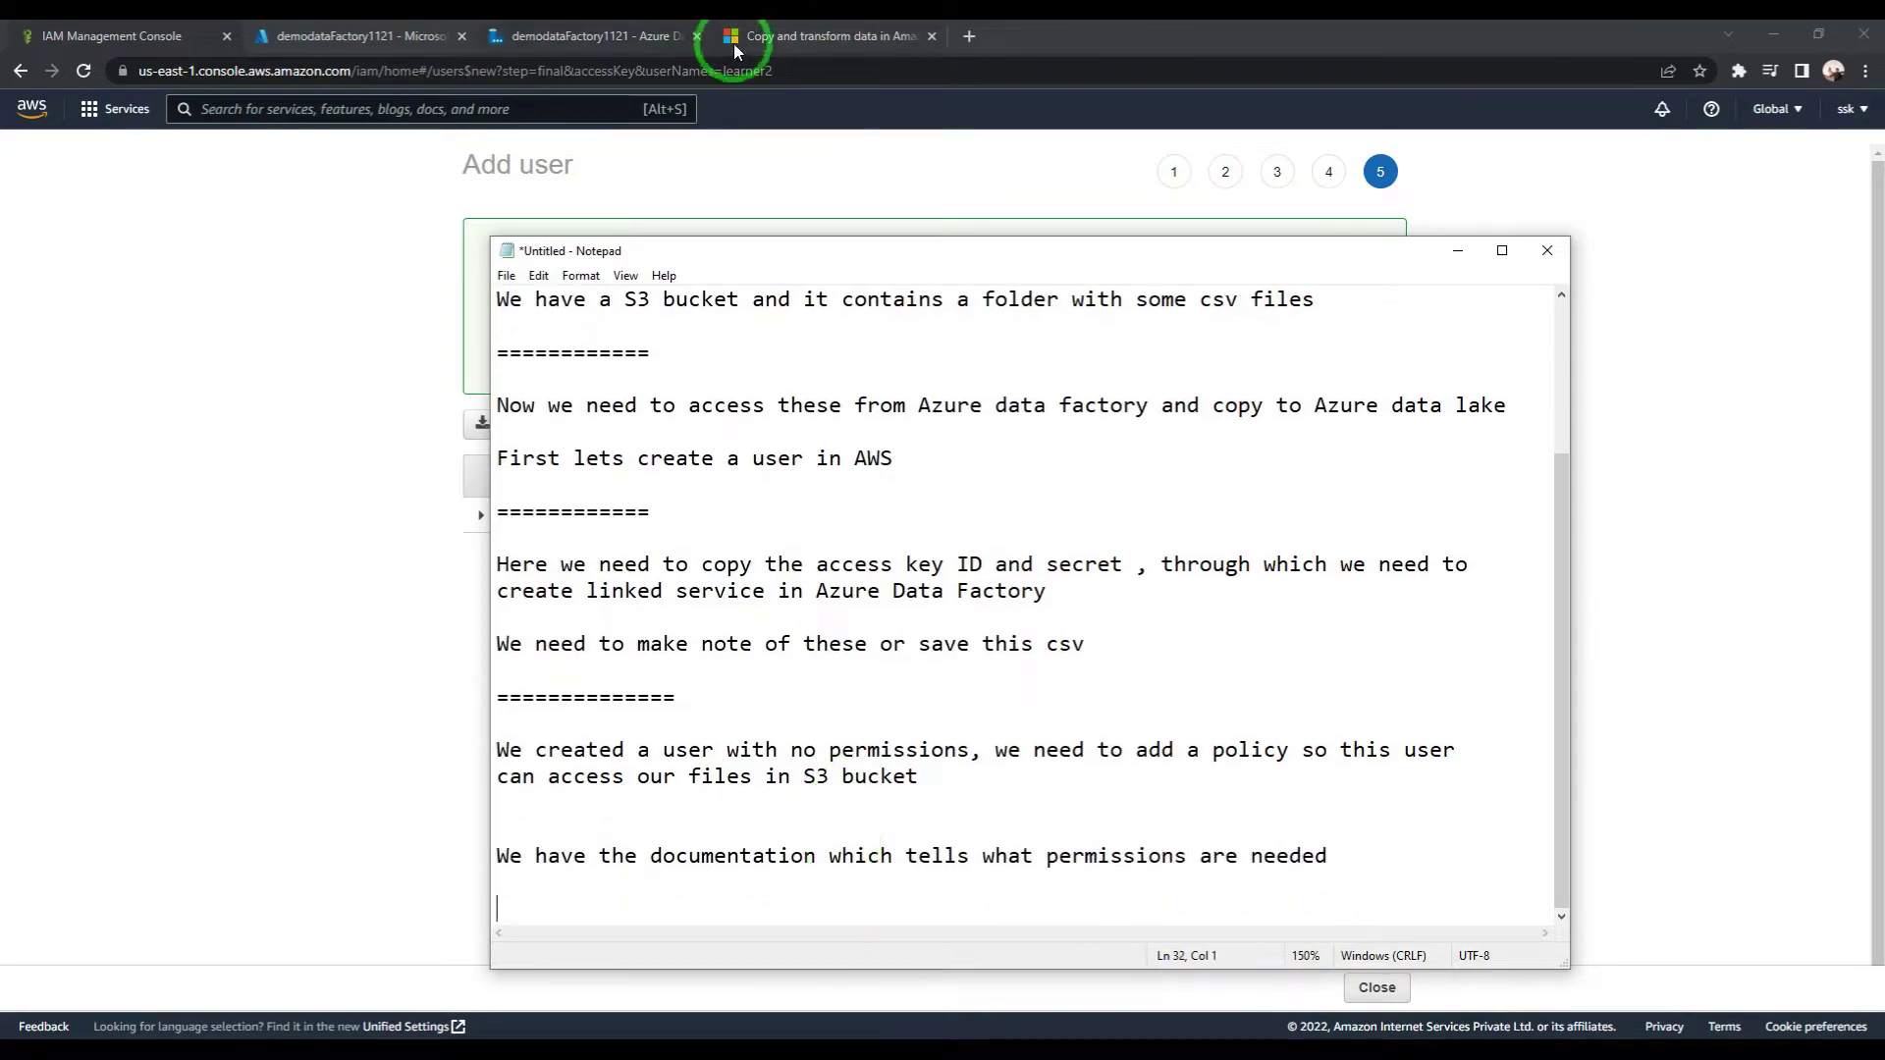
Step: Highlight s3:GetObject and s3:GetObjectVersion in the Microsoft documentation and note in Notepad "Lets create a policy and add these" in AWS
click(732, 37)
drag(595, 314, 870, 314)
click(471, 1050)
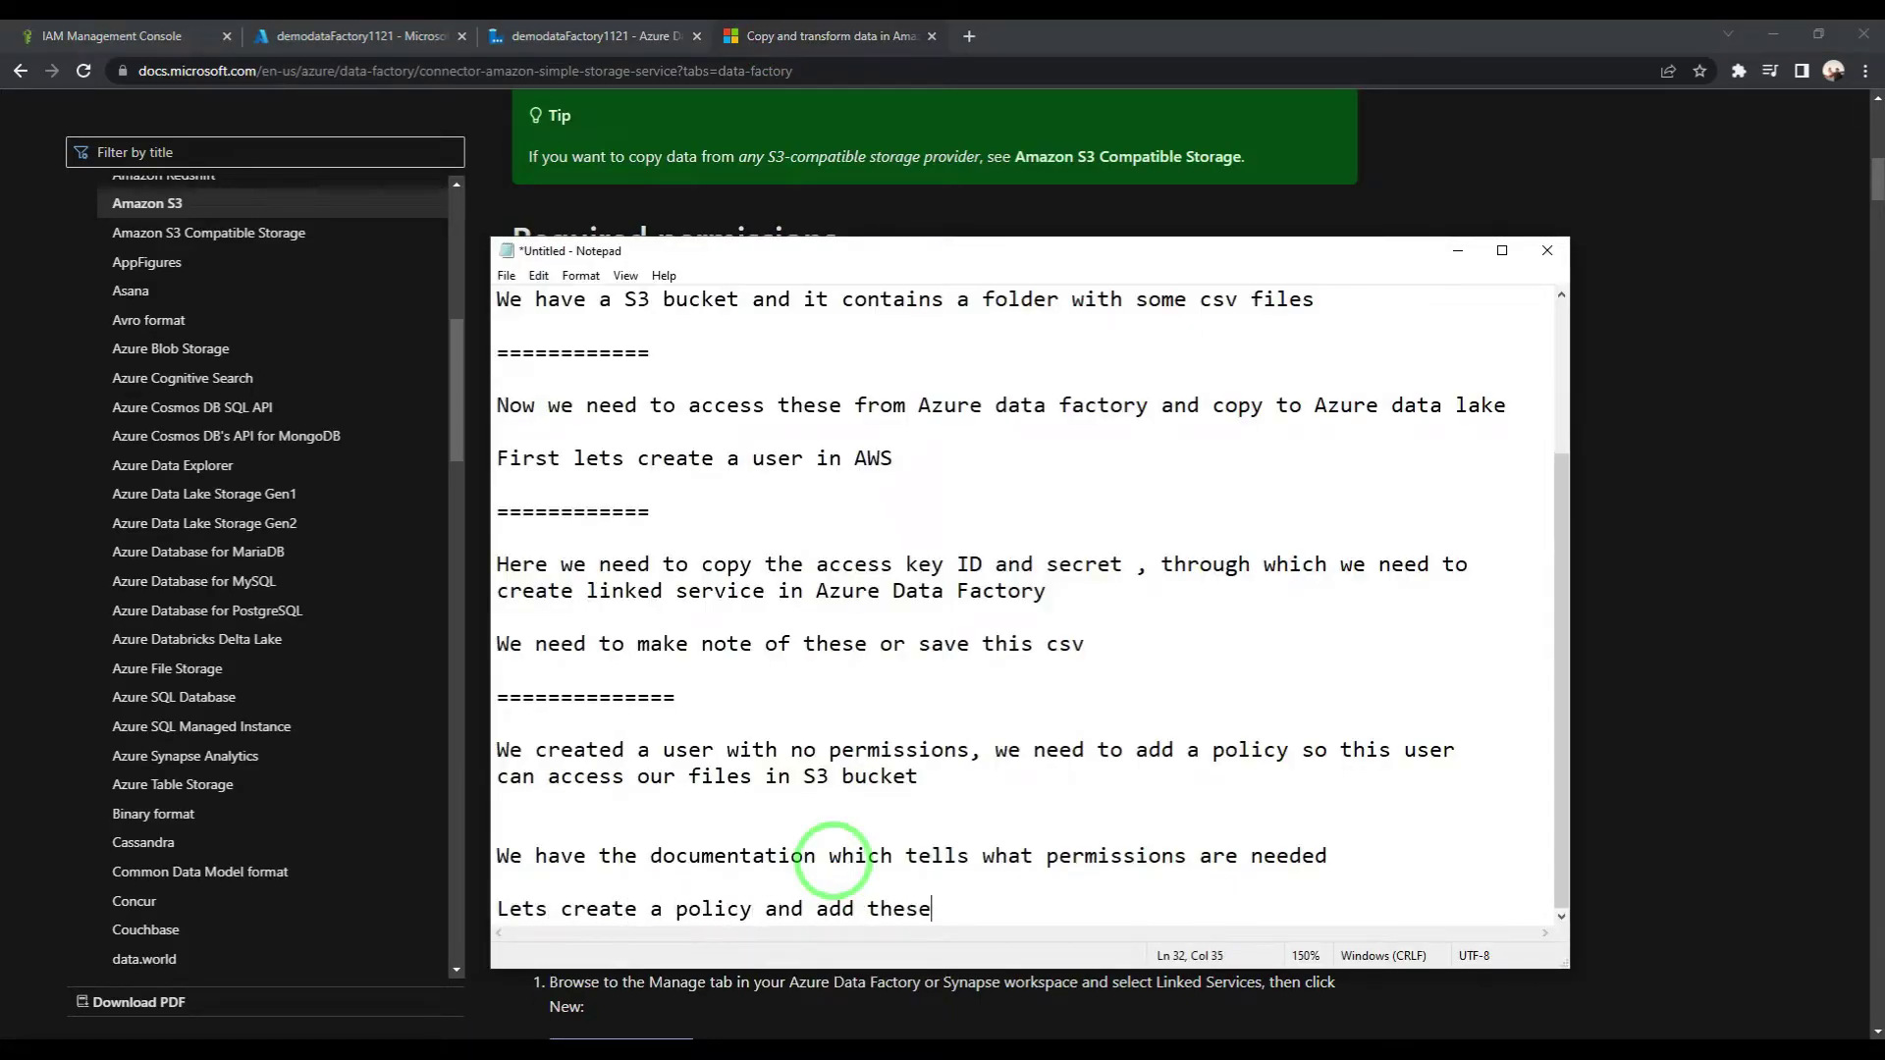
text(AWS)
Step: Return to the AWS console, close the finished user creation and start creating a new IAM policy
click(148, 35)
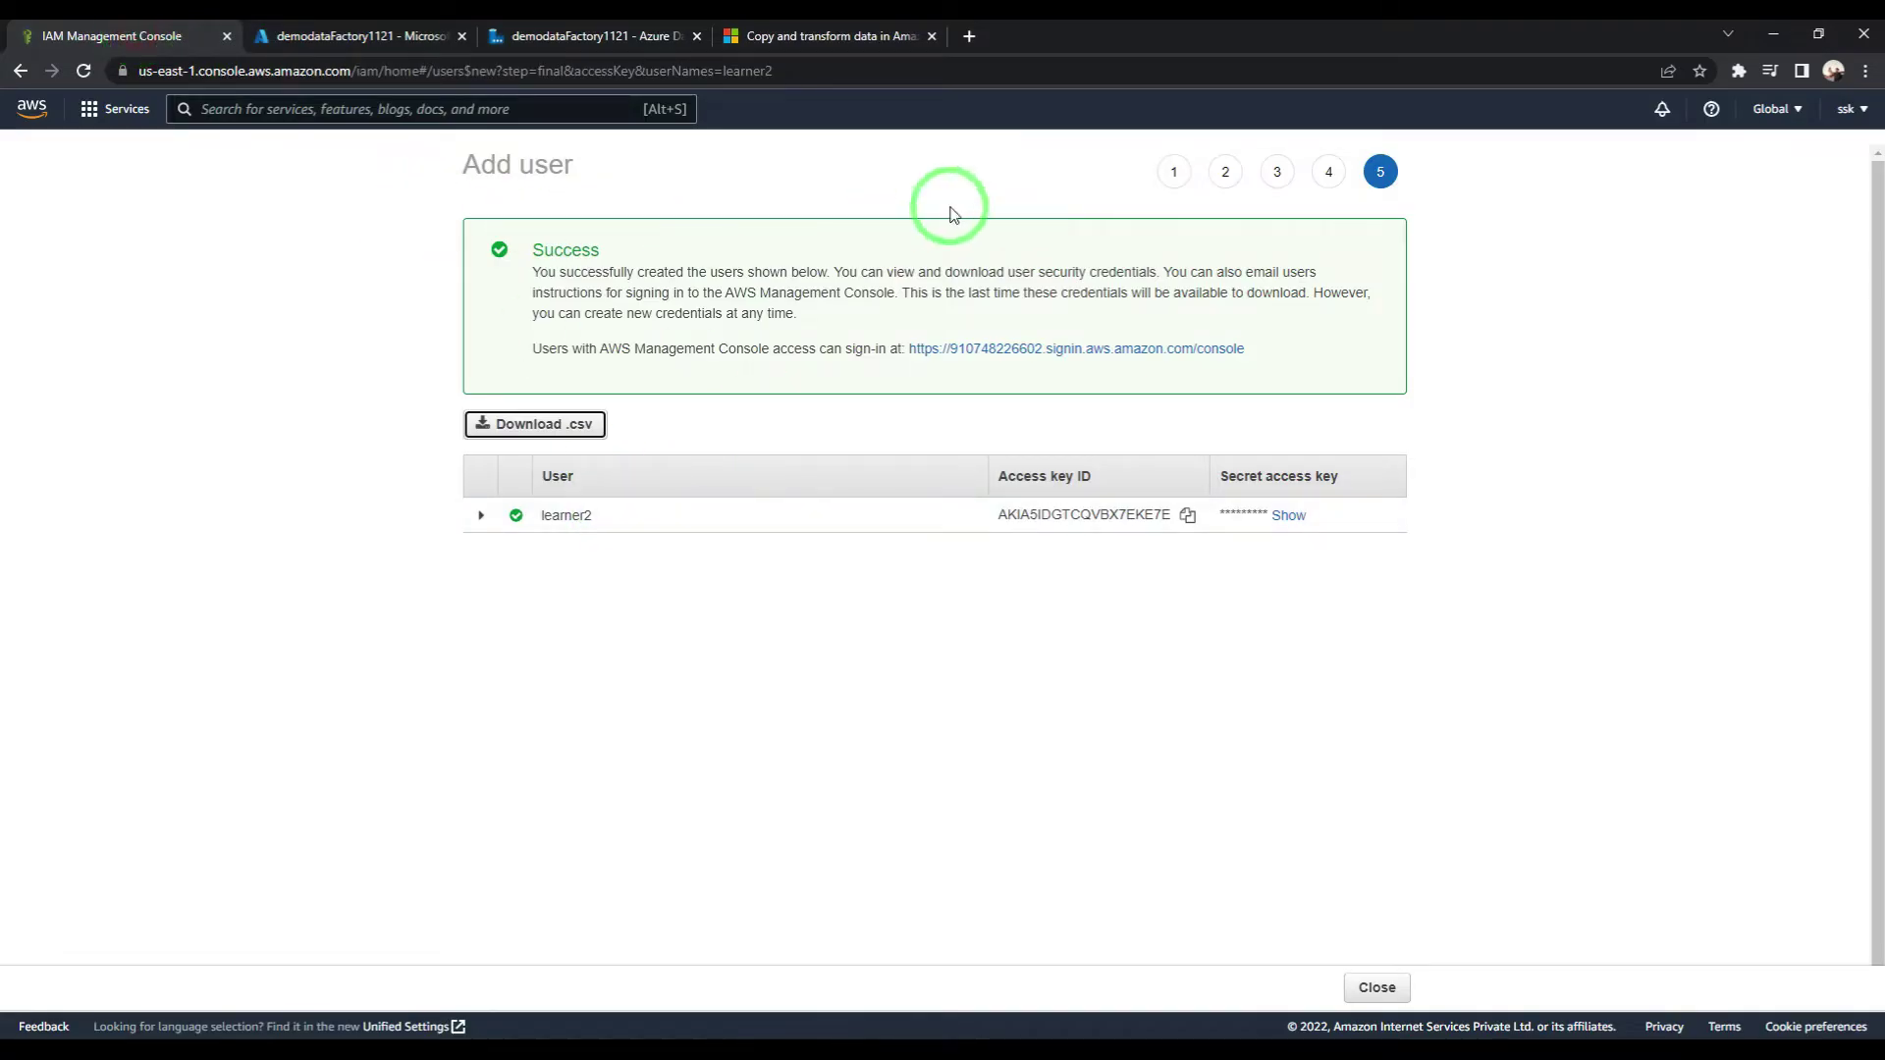
click(1376, 986)
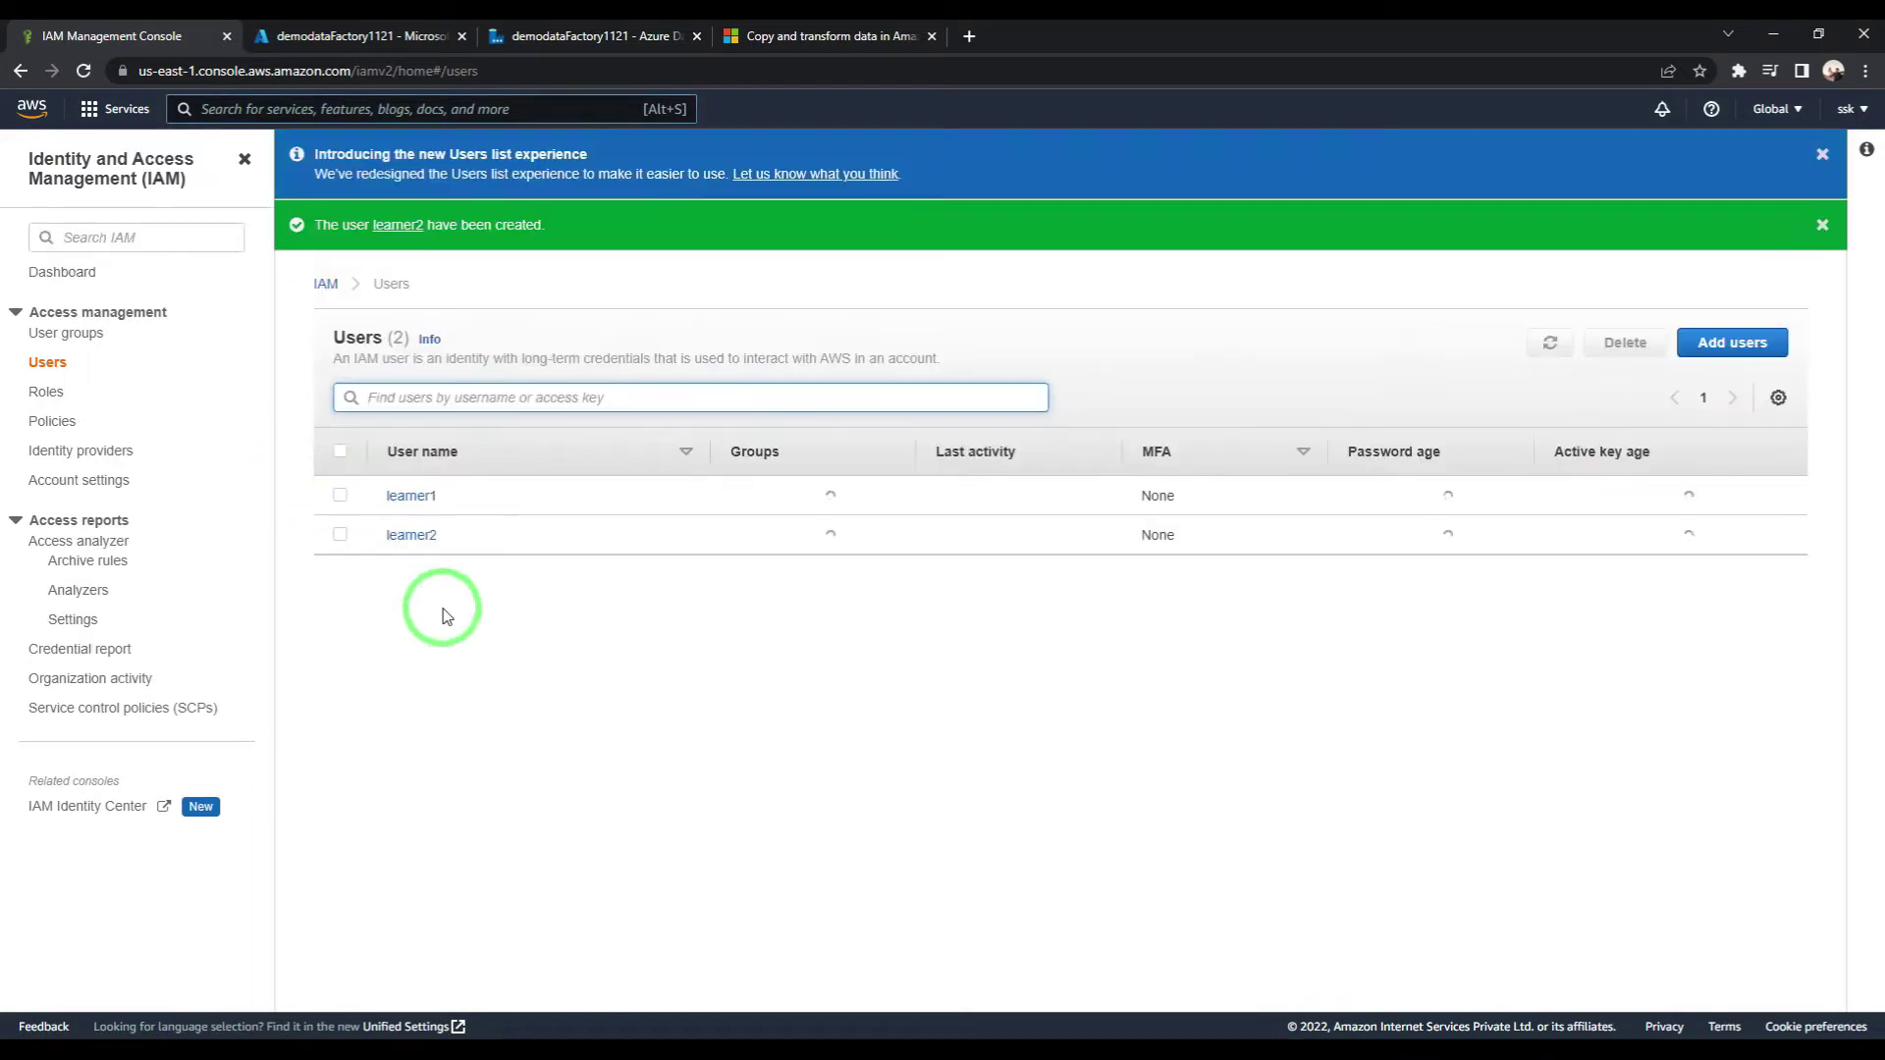
click(50, 422)
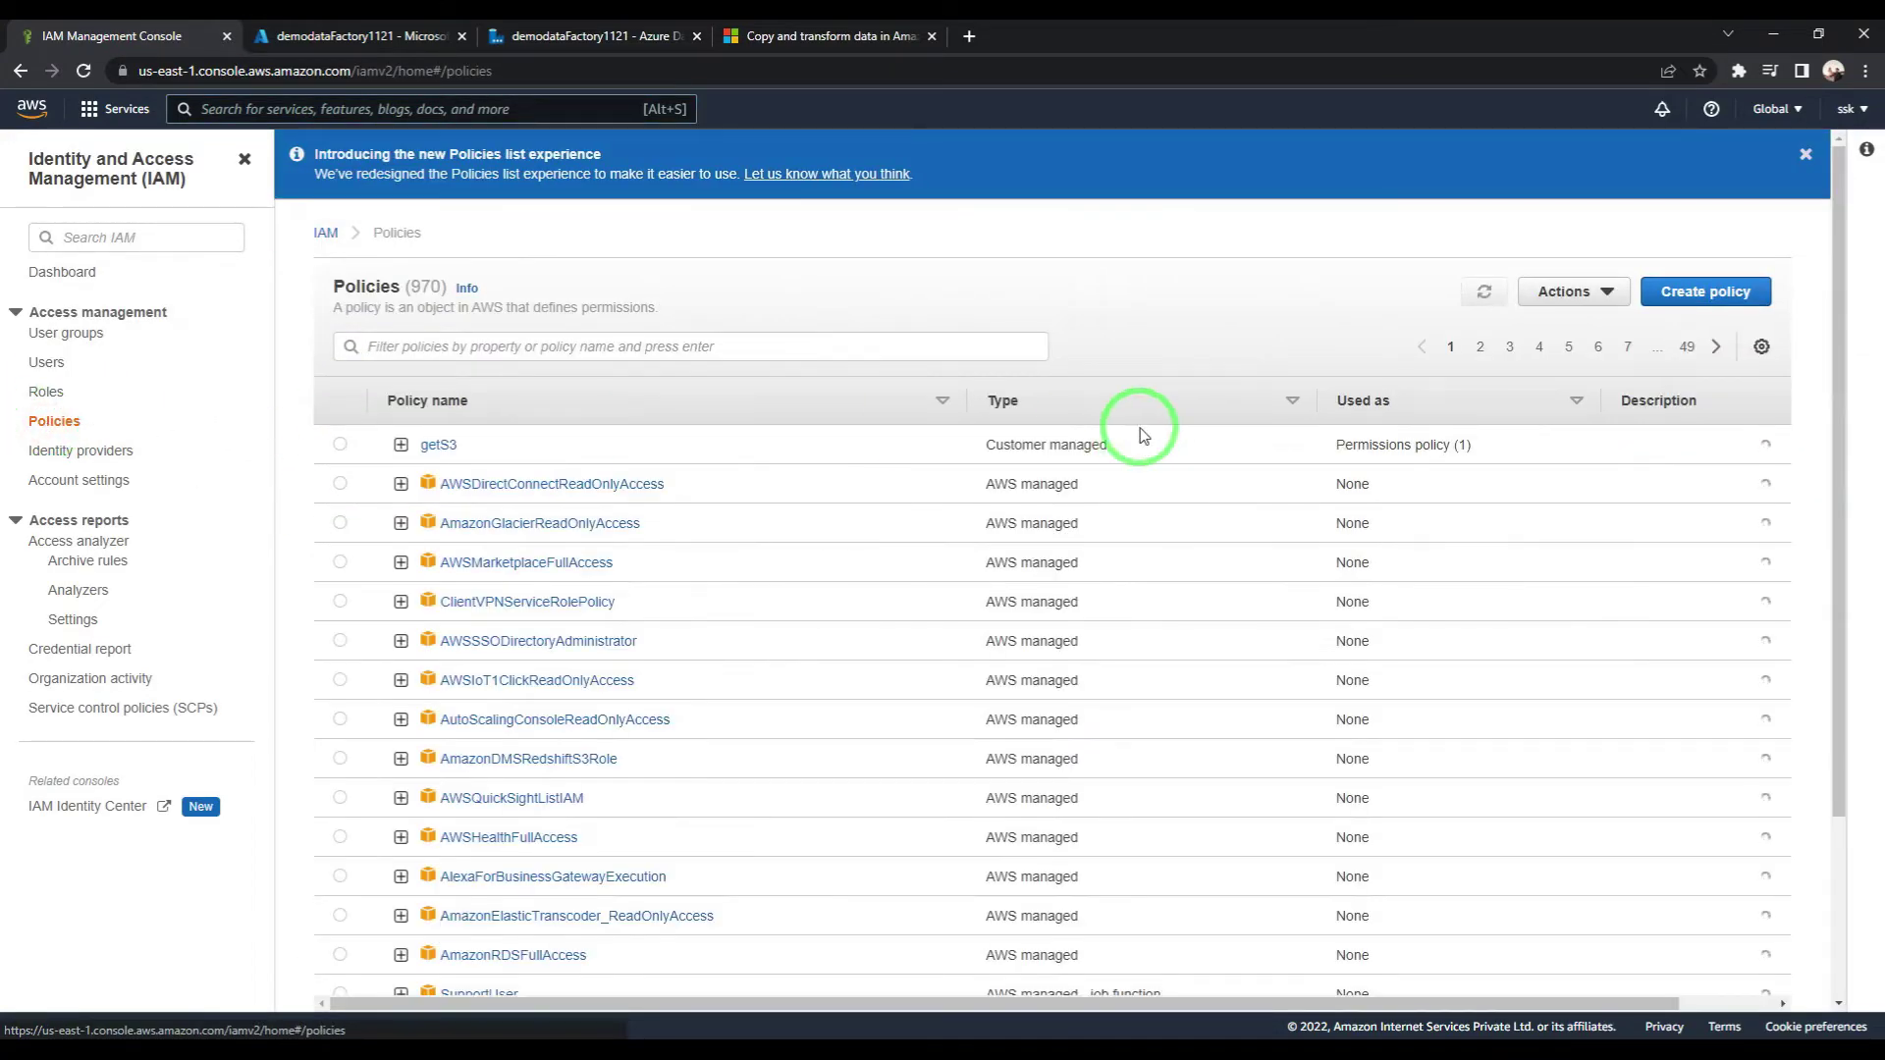
click(1678, 291)
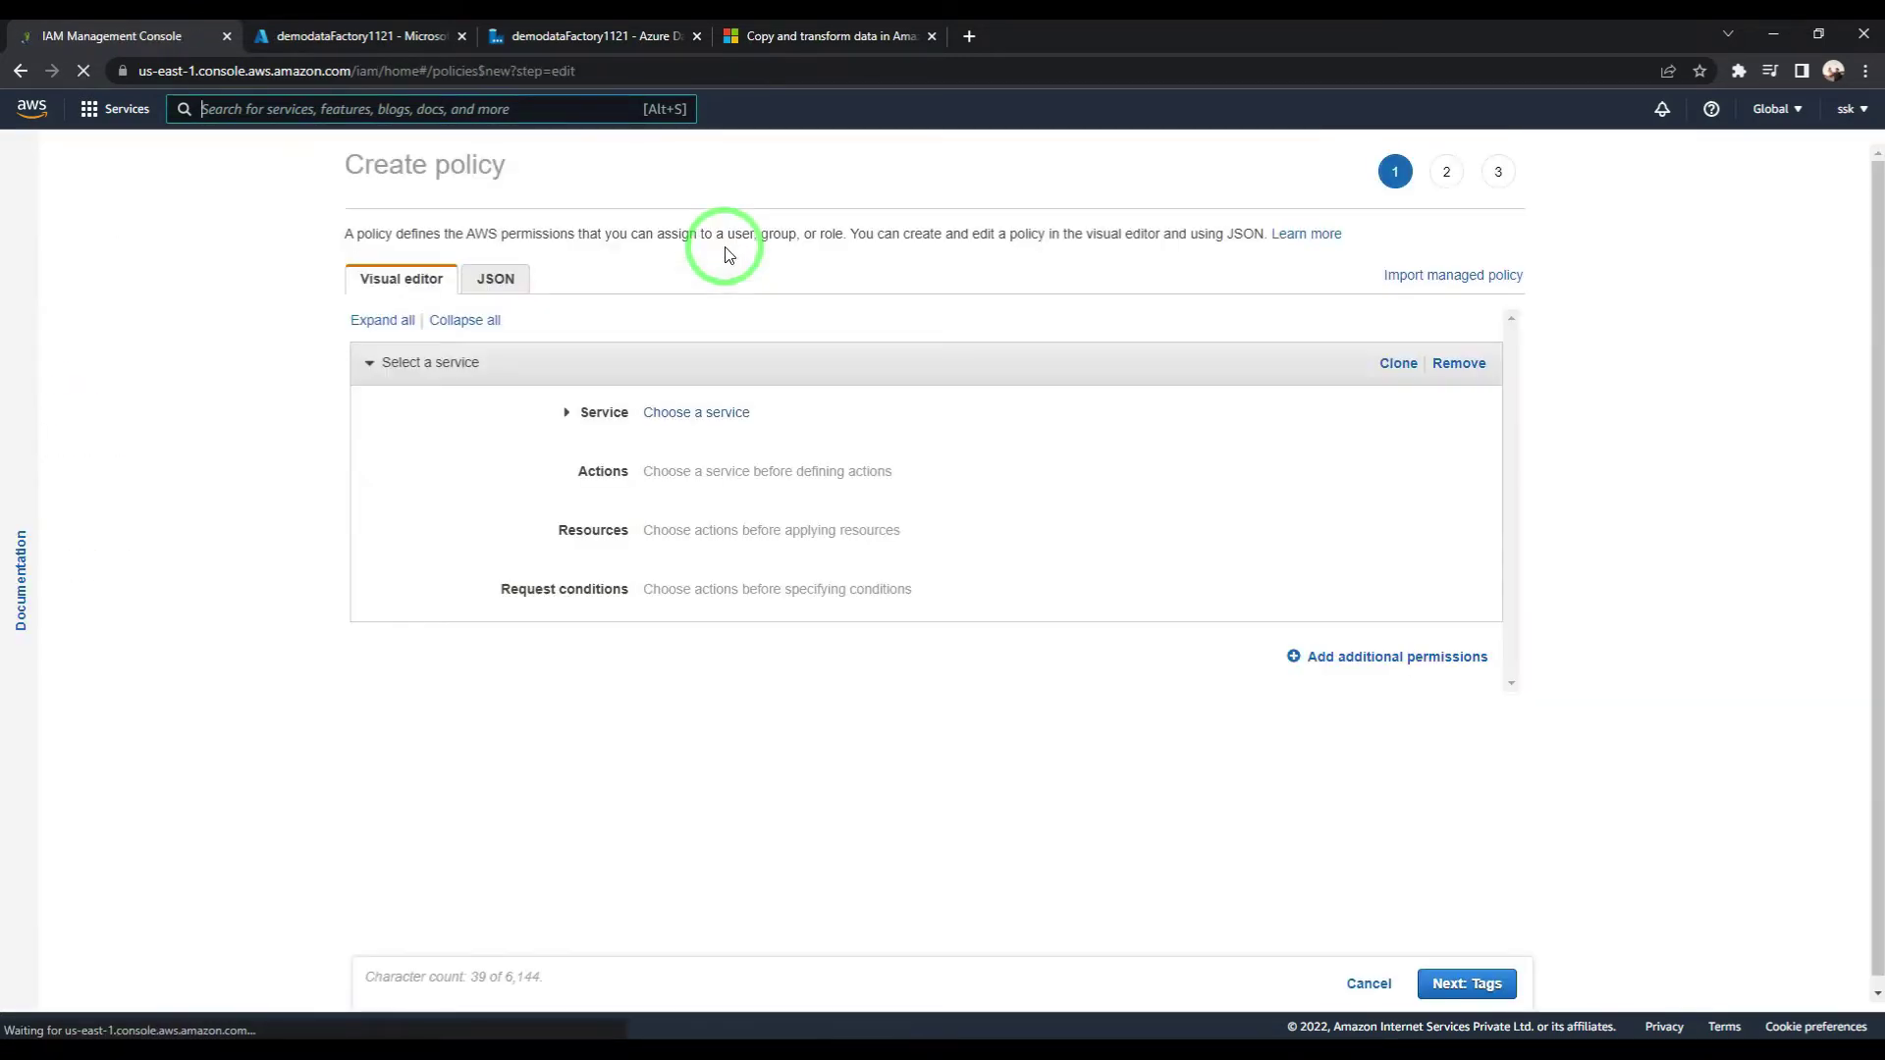
Step: Choose S3 as the service of the new policy
click(695, 417)
click(699, 447)
text(S)
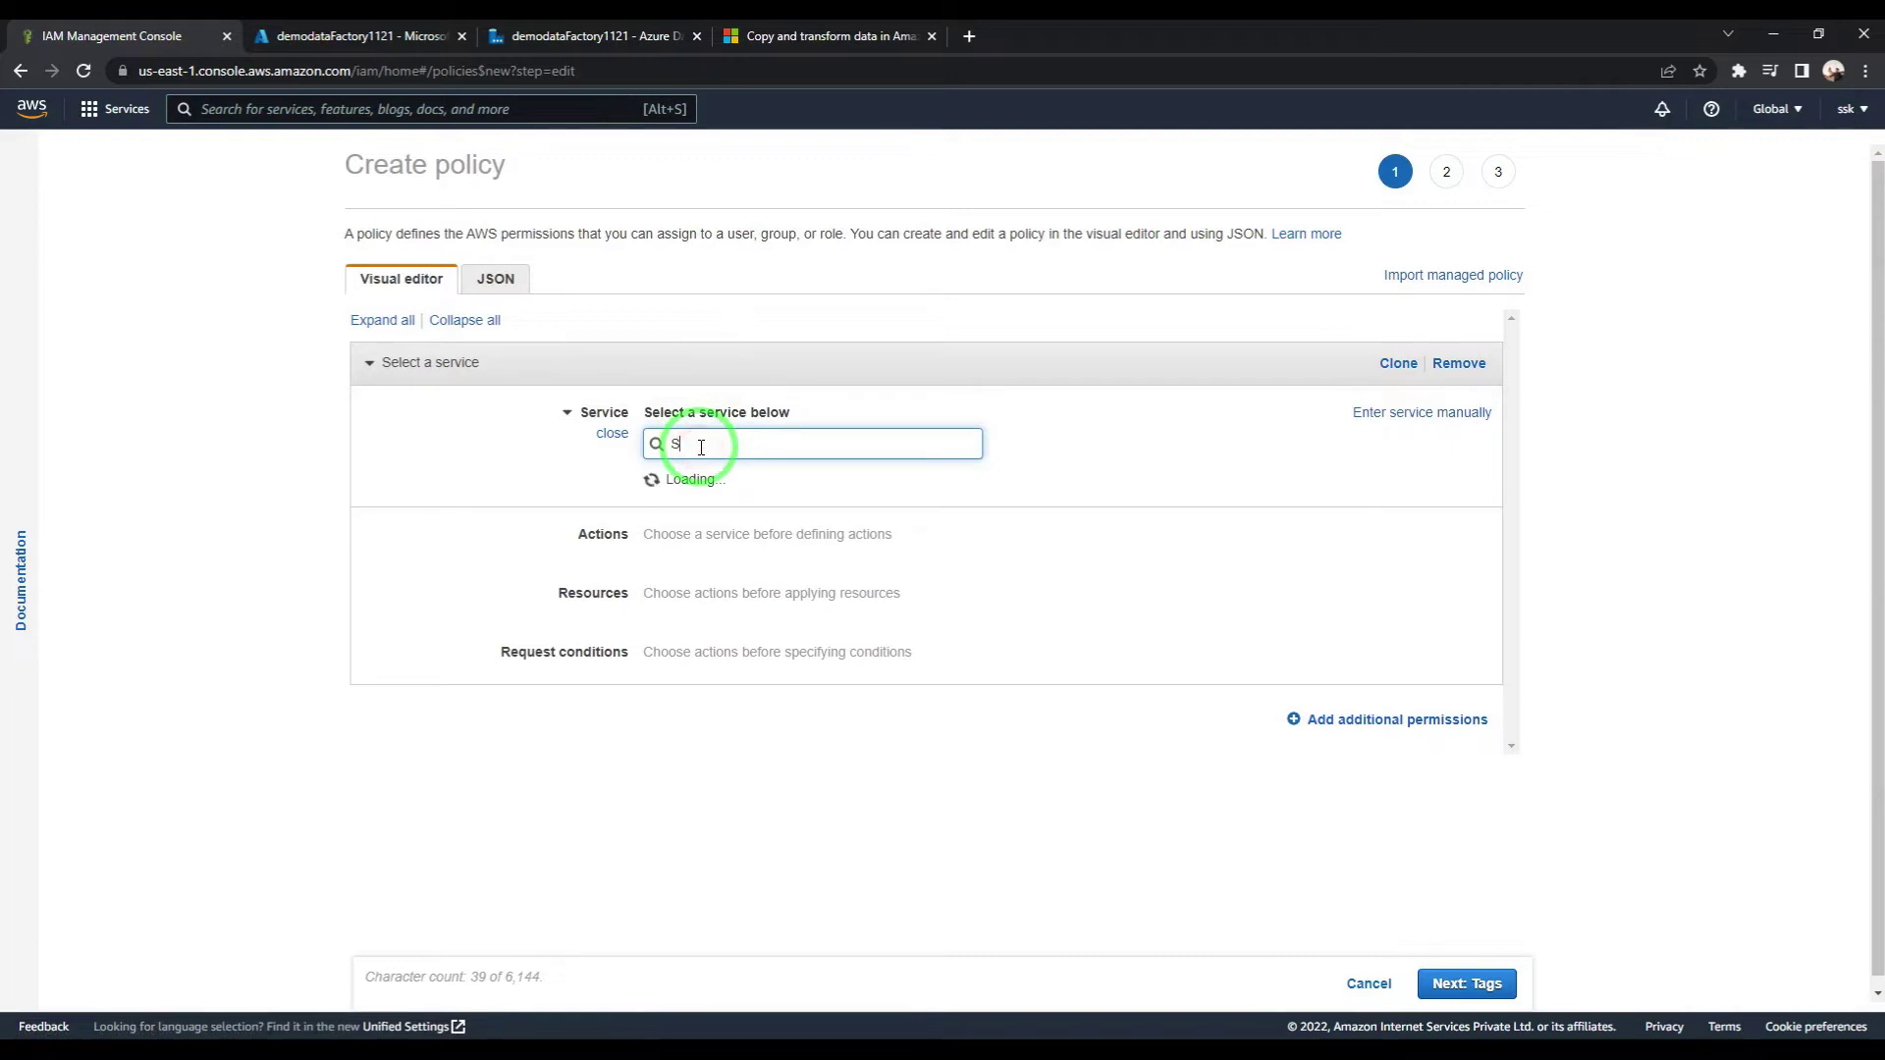
text(3)
click(656, 489)
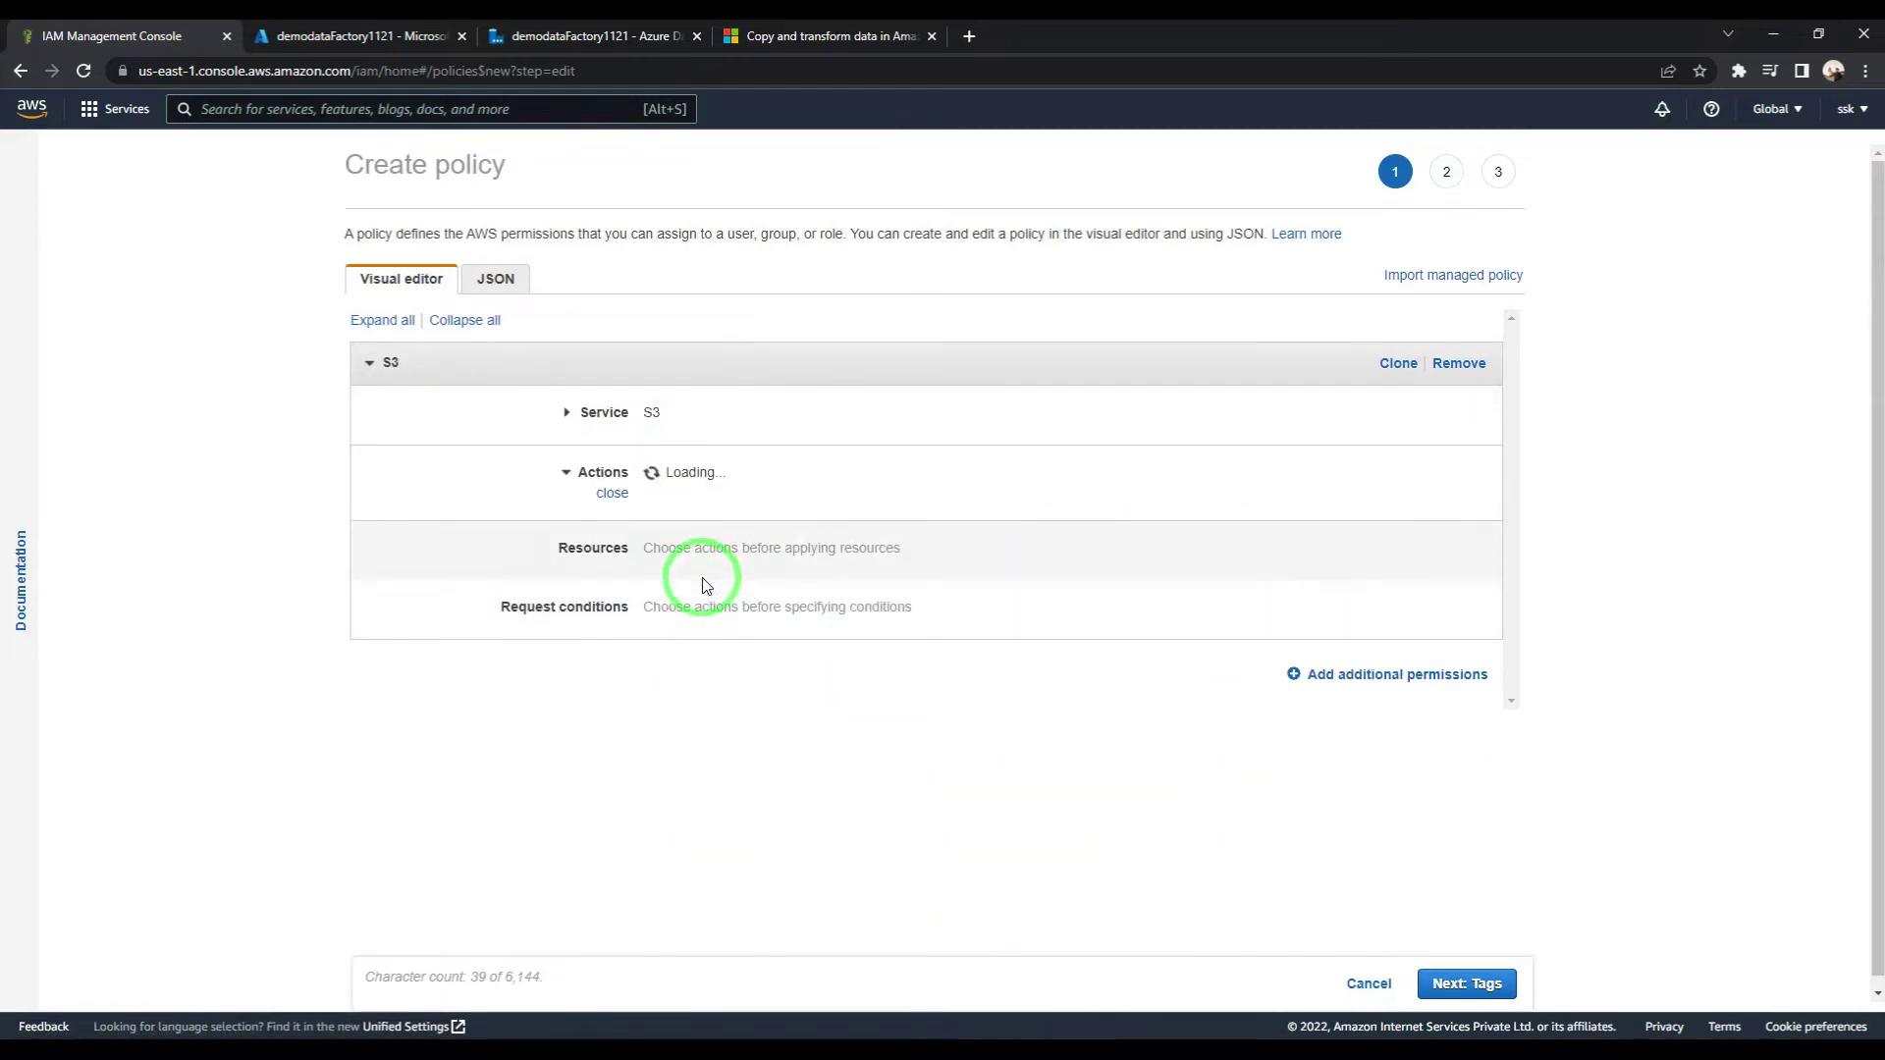
Step: Review the required Amazon S3 permissions in the Microsoft documentation and copy the permission name GetObject
click(754, 36)
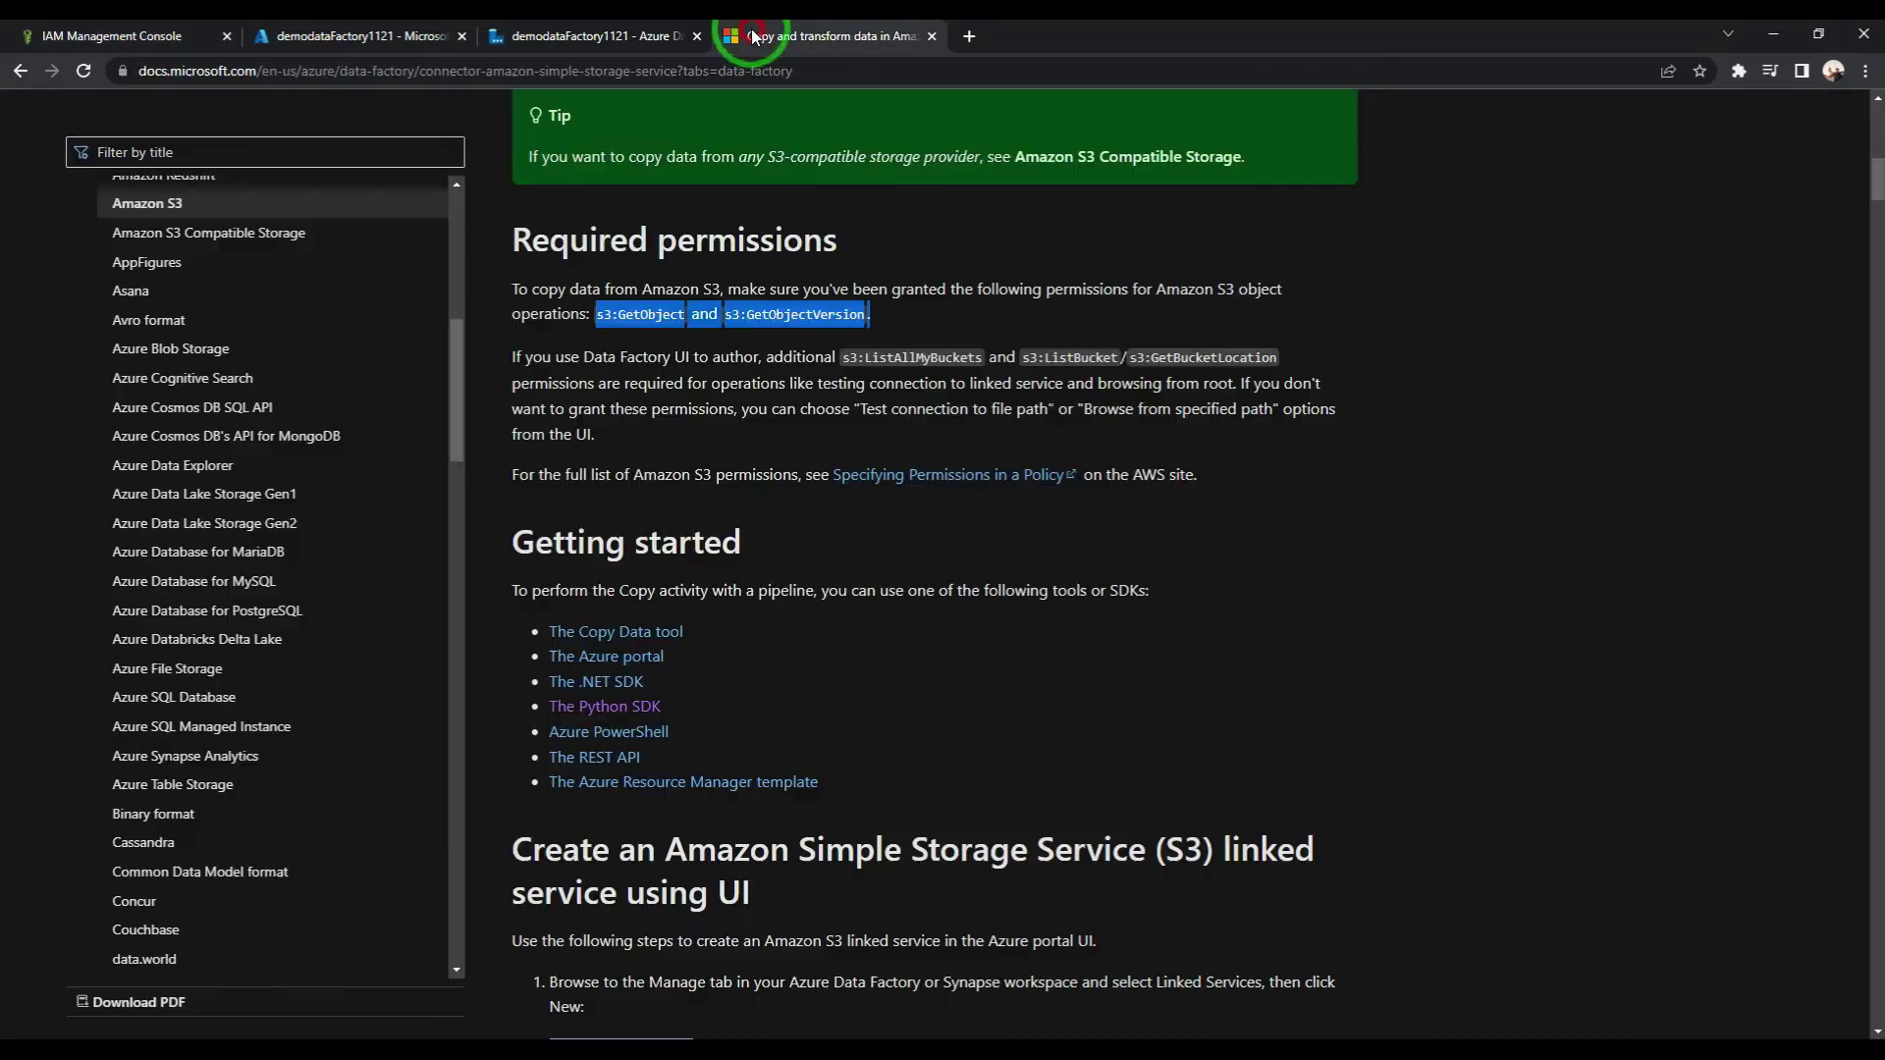
click(713, 454)
drag(511, 288, 1276, 285)
click(1134, 334)
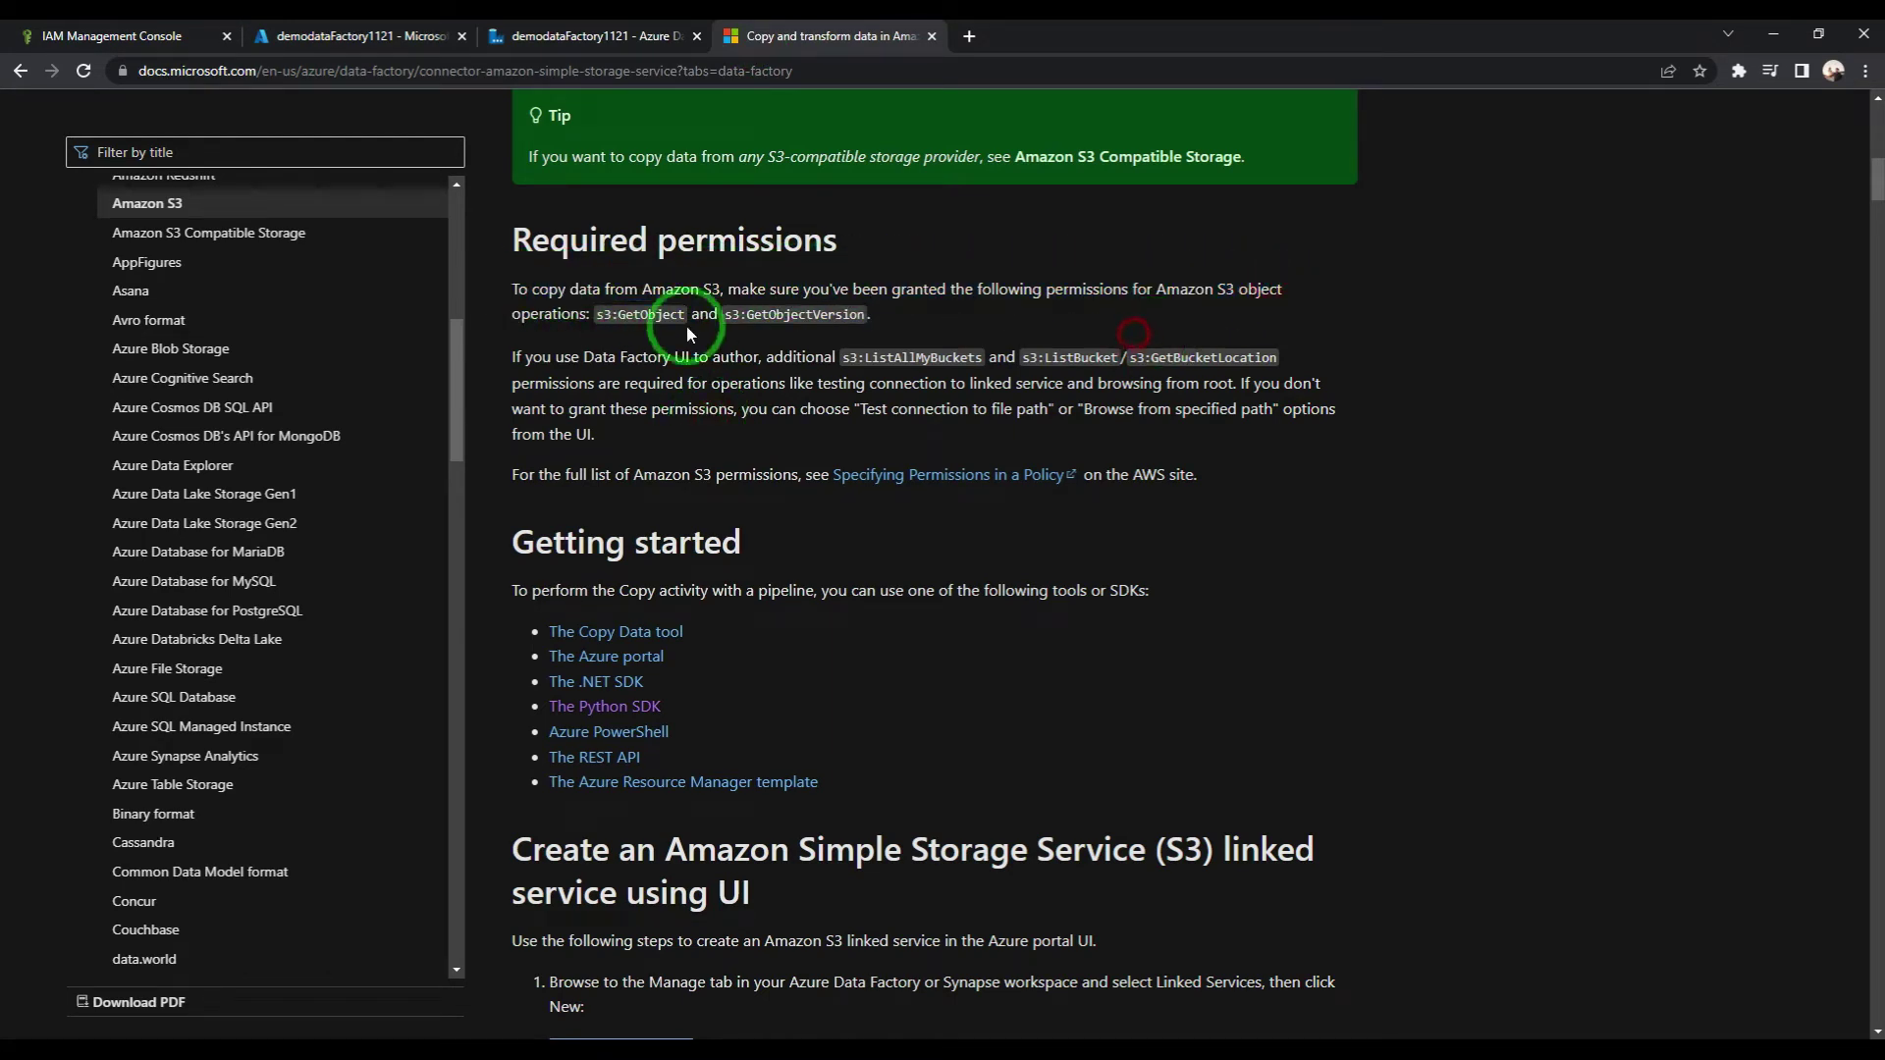
drag(627, 316, 678, 316)
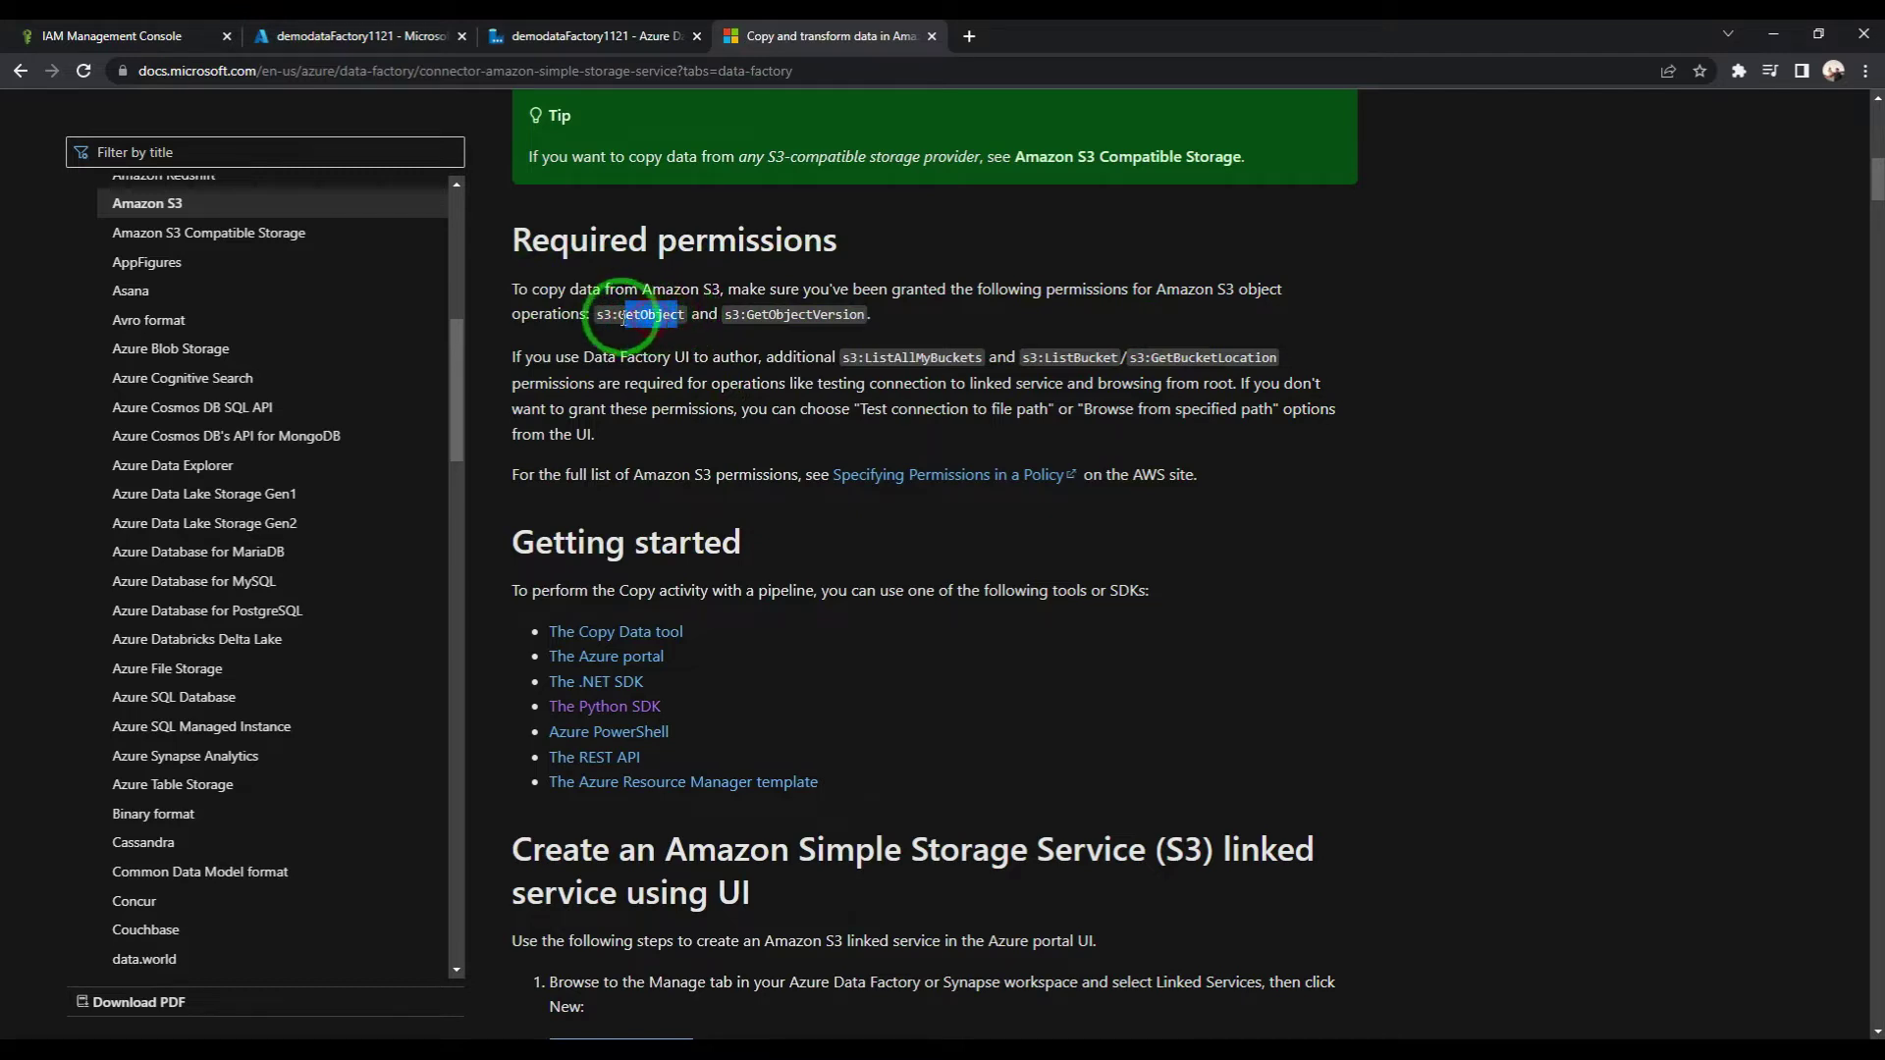
drag(620, 316, 684, 314)
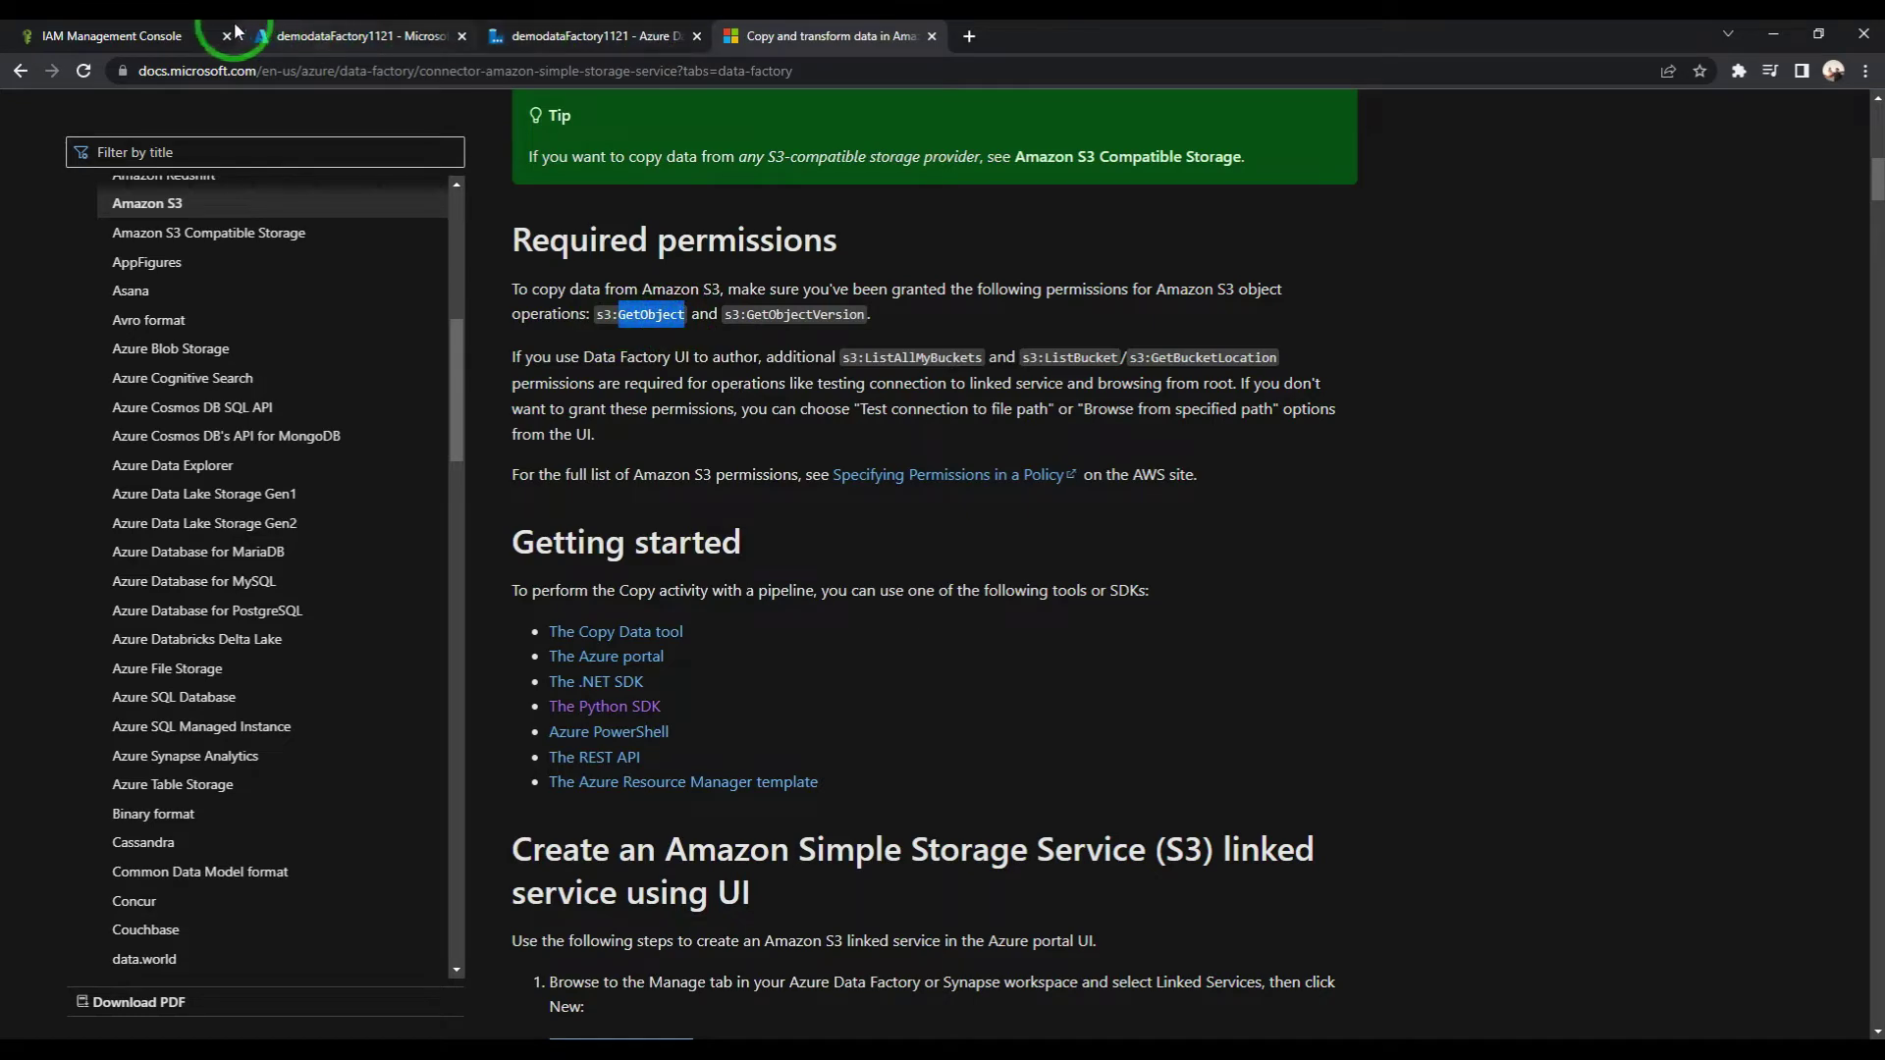
Step: In the AWS policy, expand the List and Read access levels and allow the GetObject action
click(127, 35)
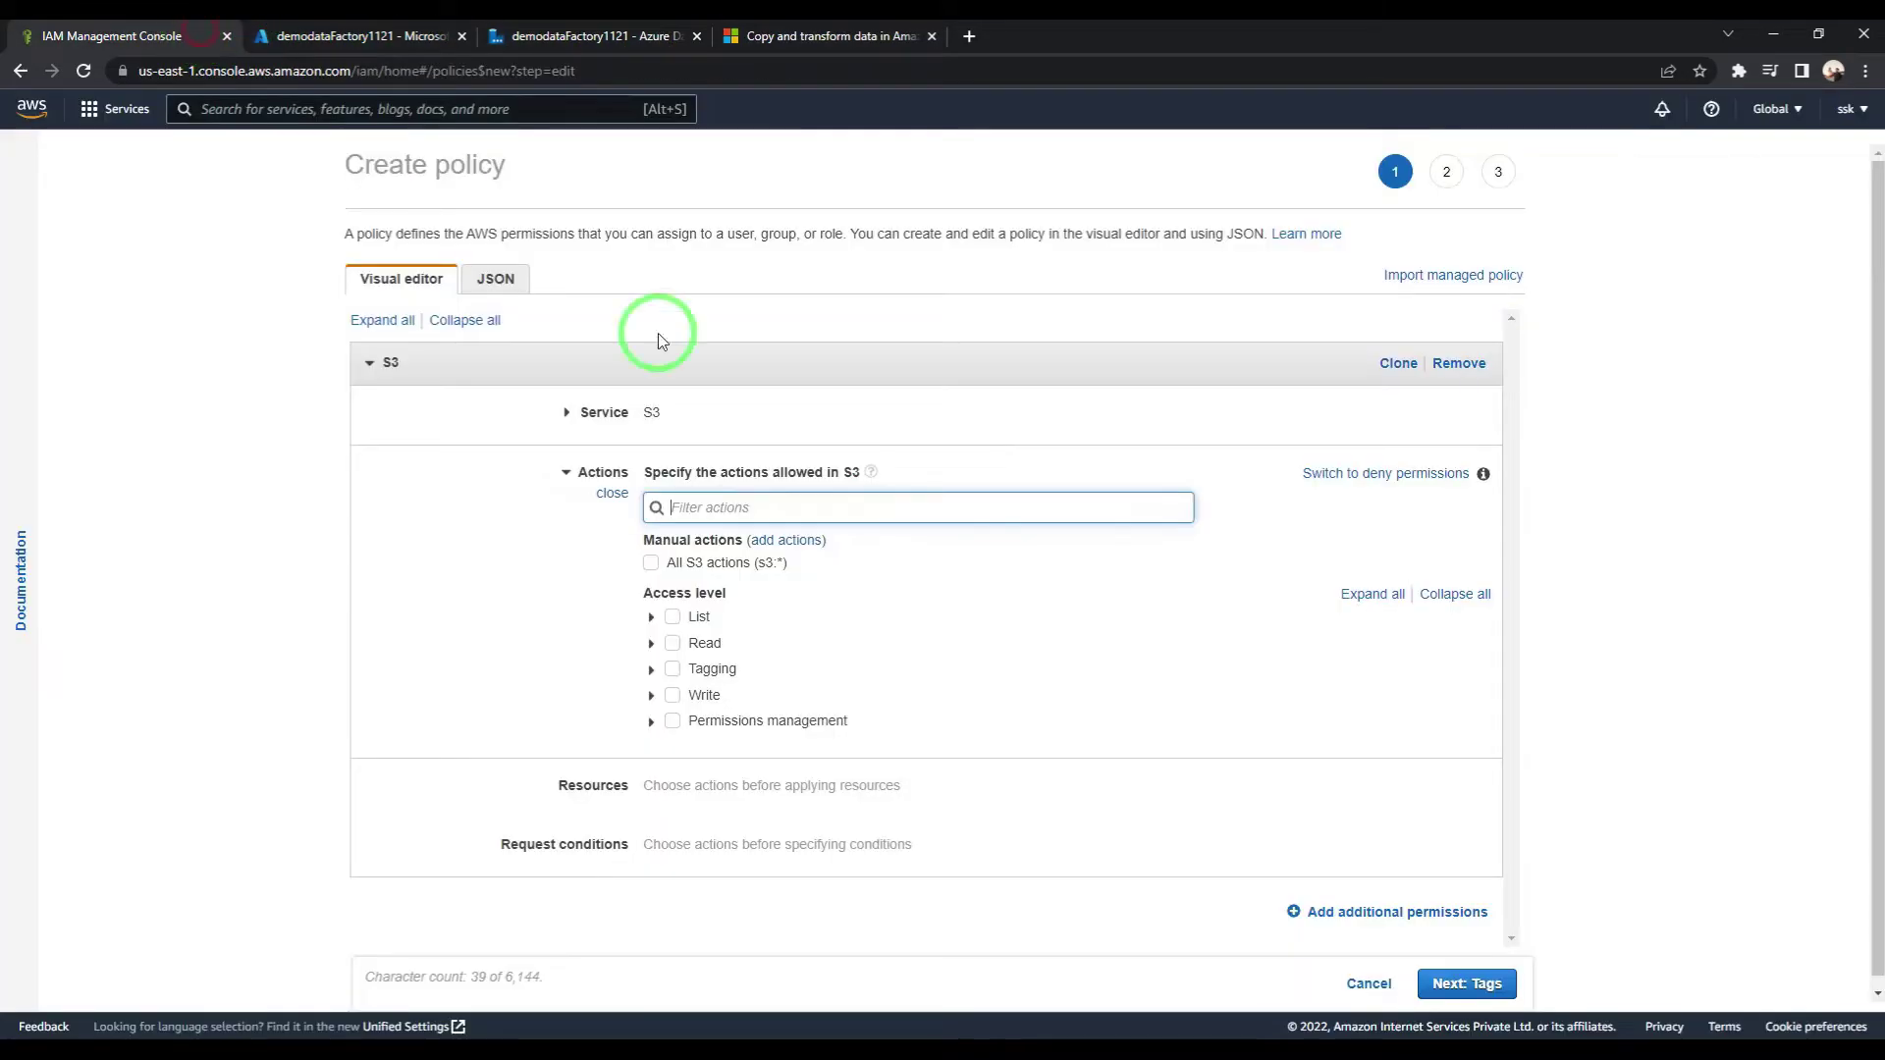
click(671, 618)
click(672, 617)
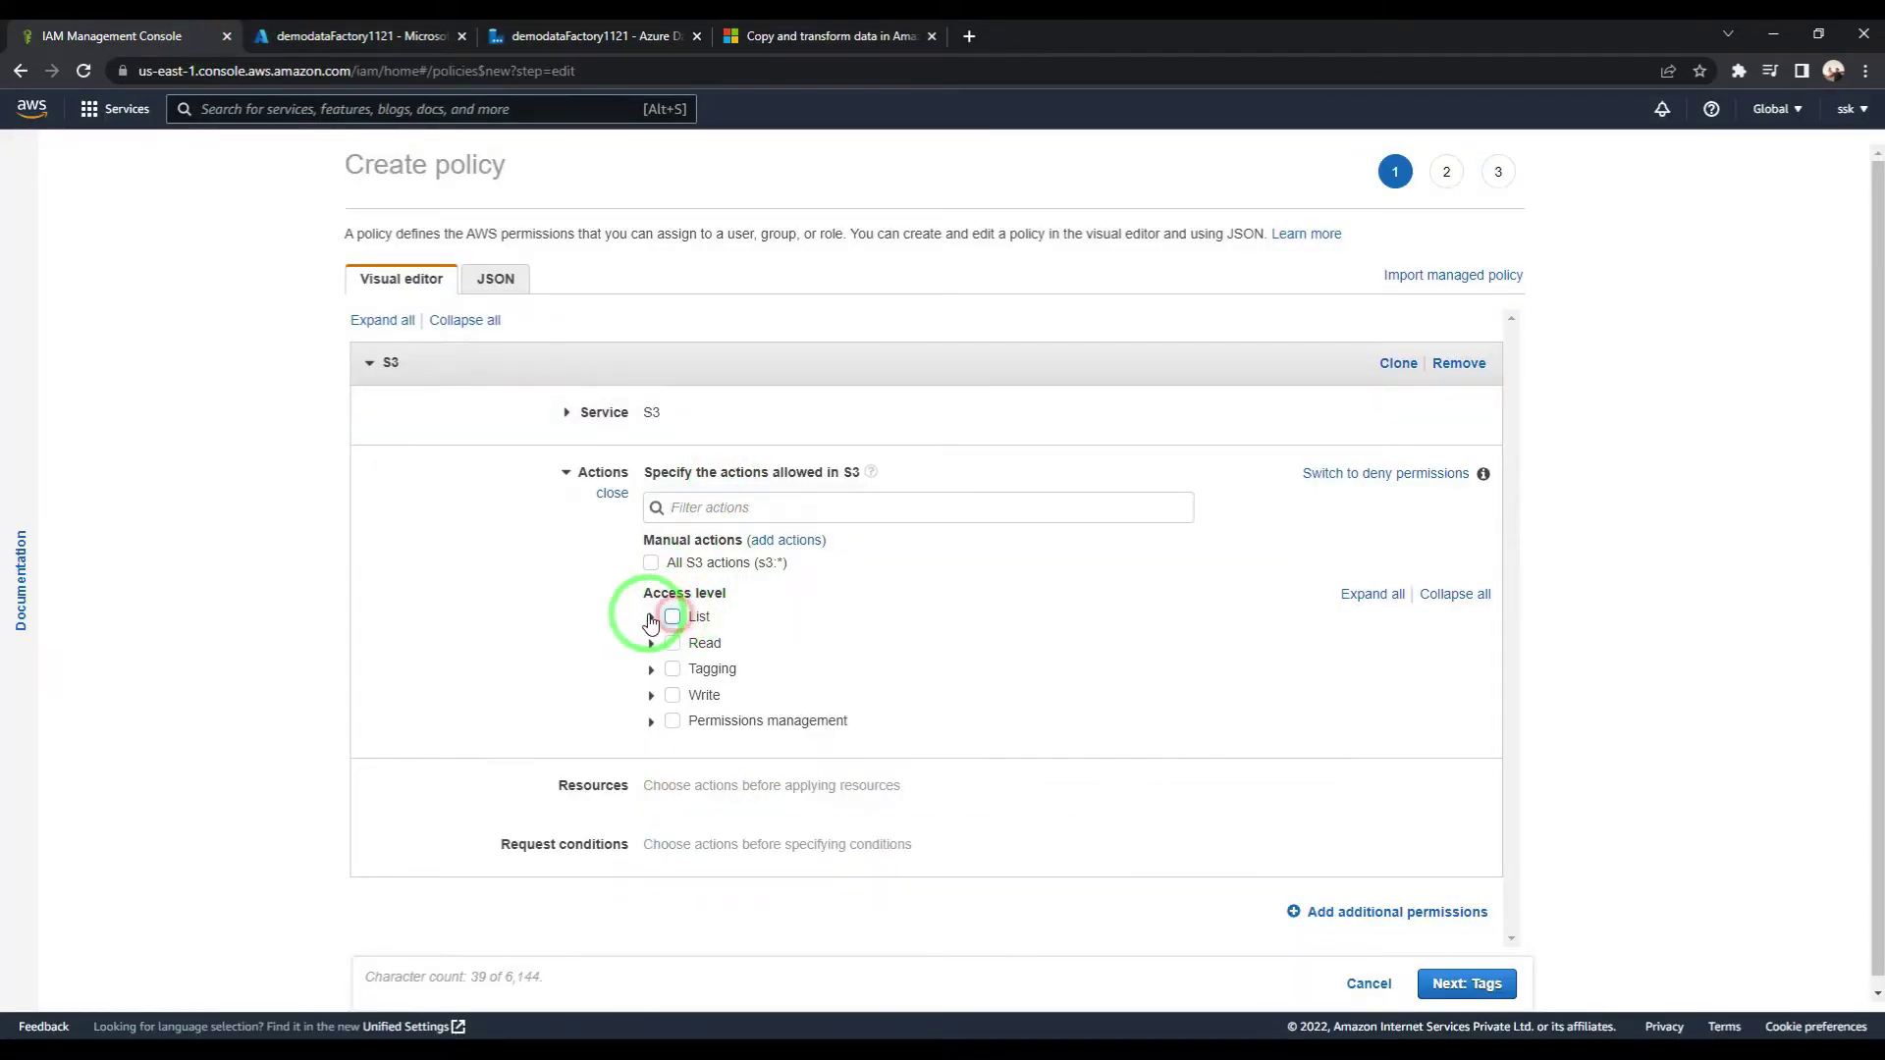
click(651, 617)
scroll(863, 646, down, 1)
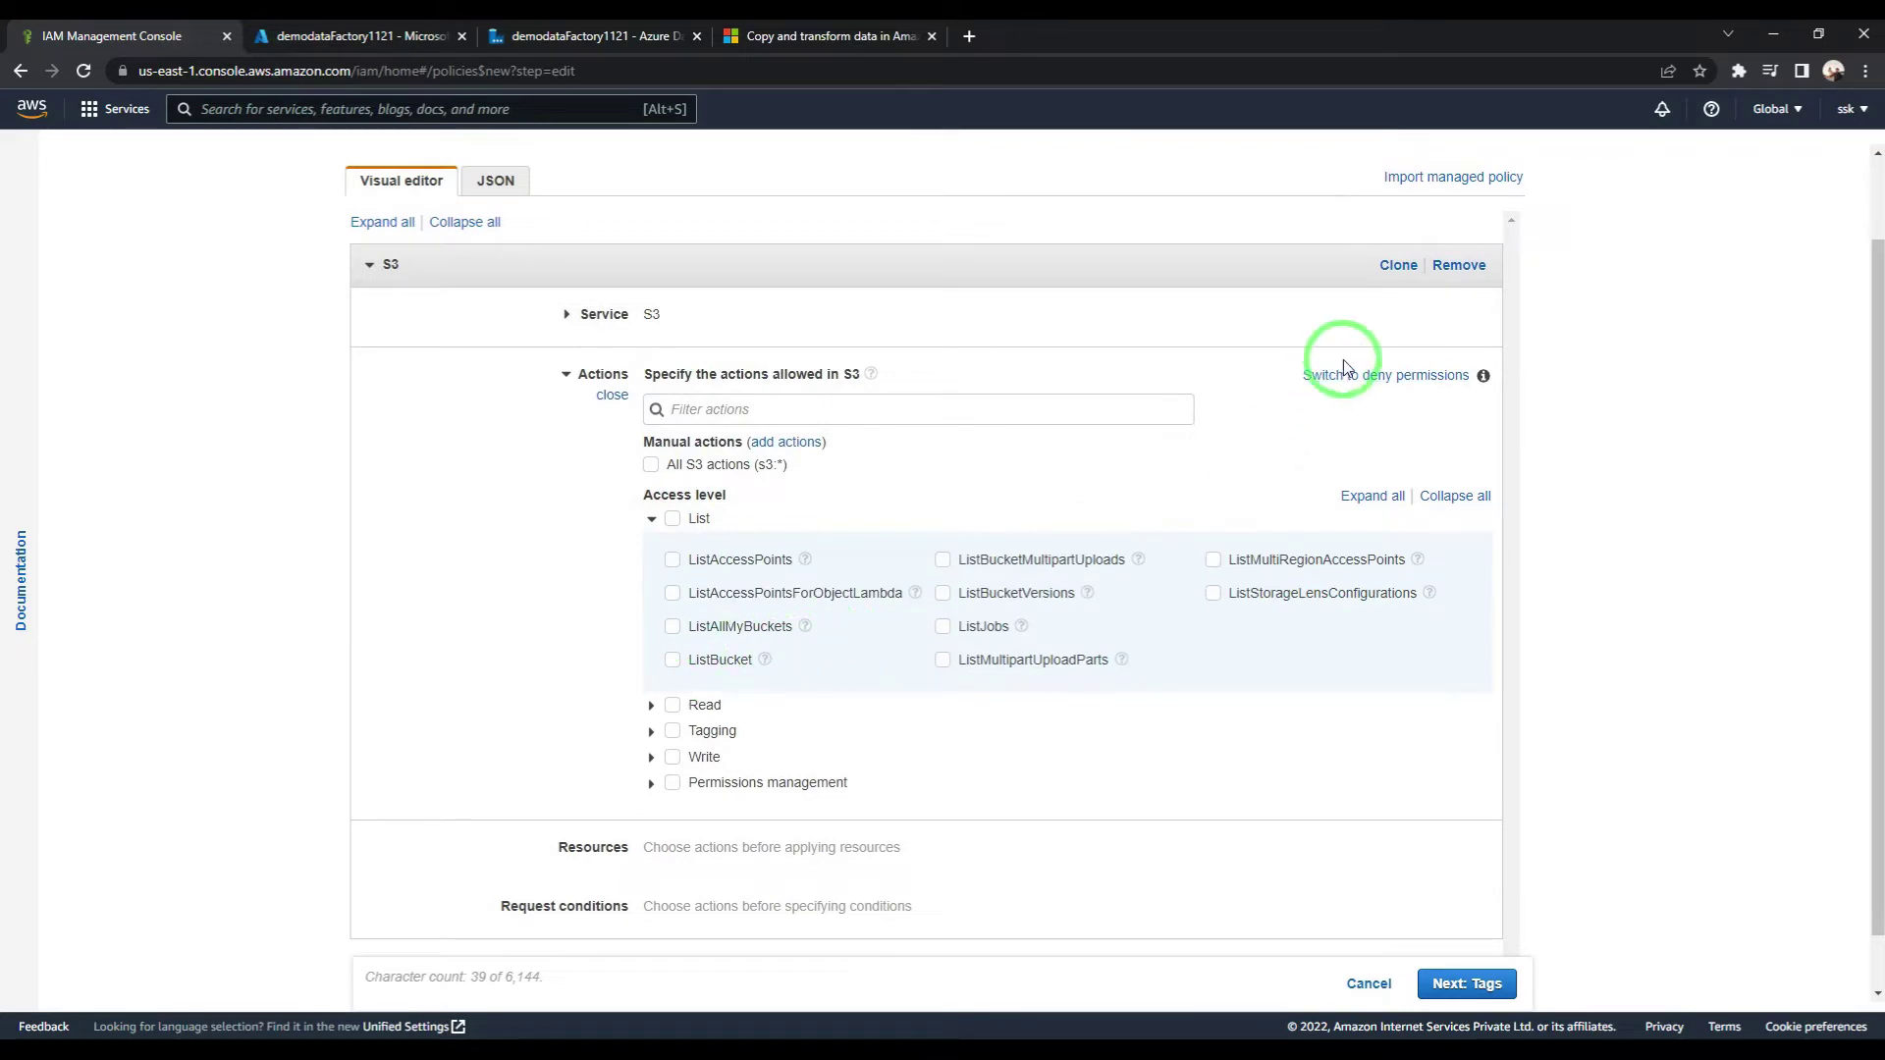
click(651, 707)
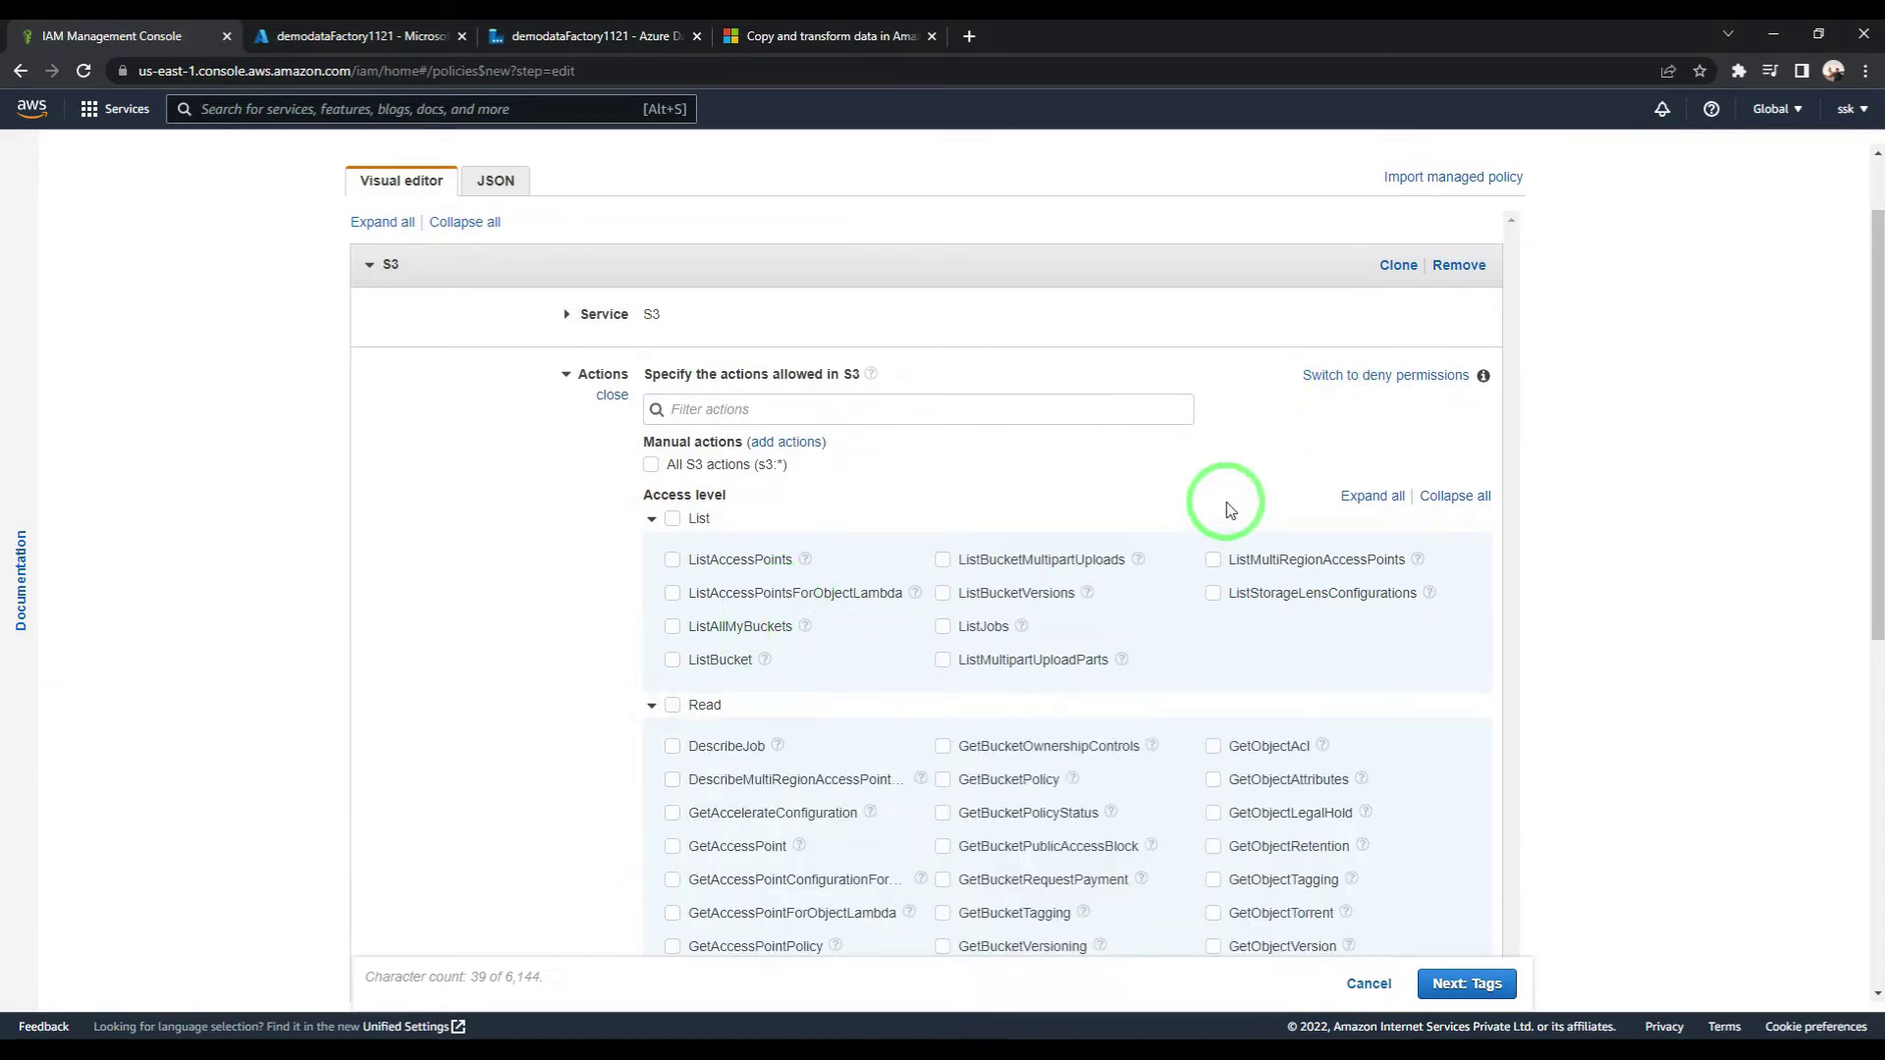
key(ctrl+f)
text(GetObject)
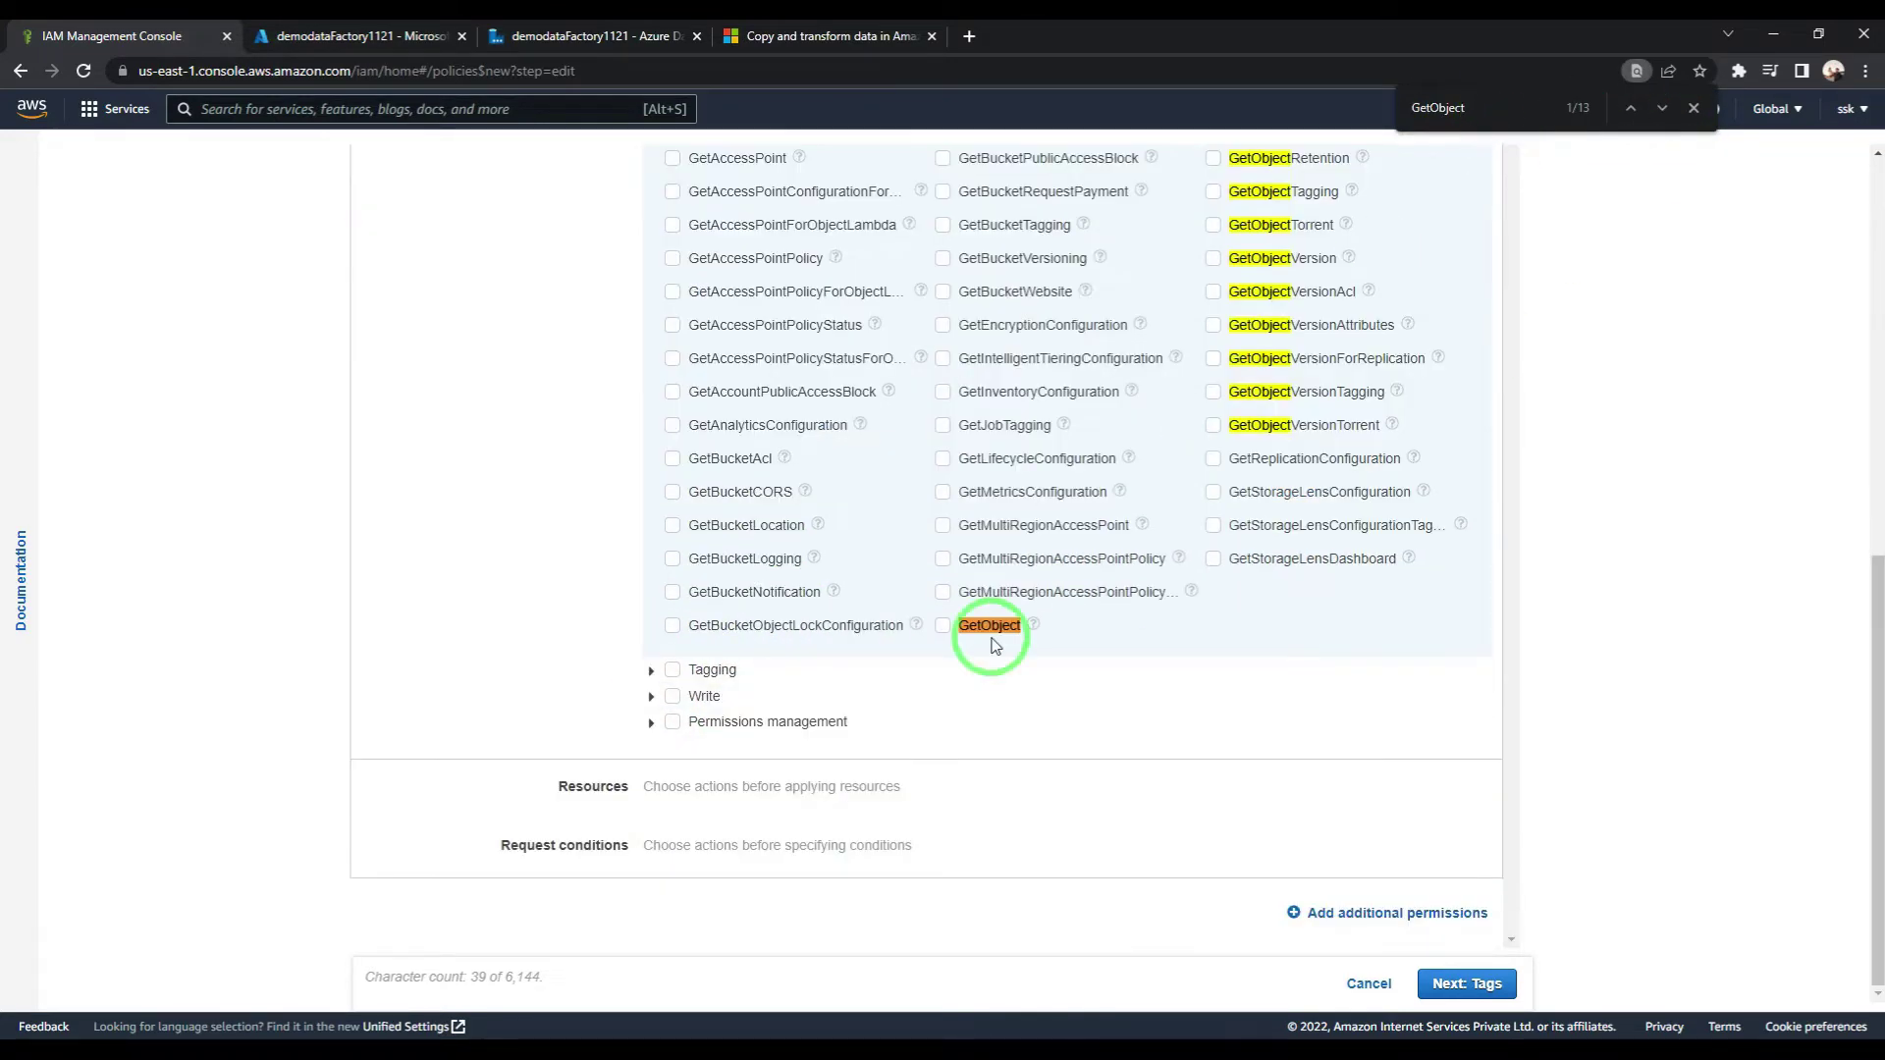
click(942, 630)
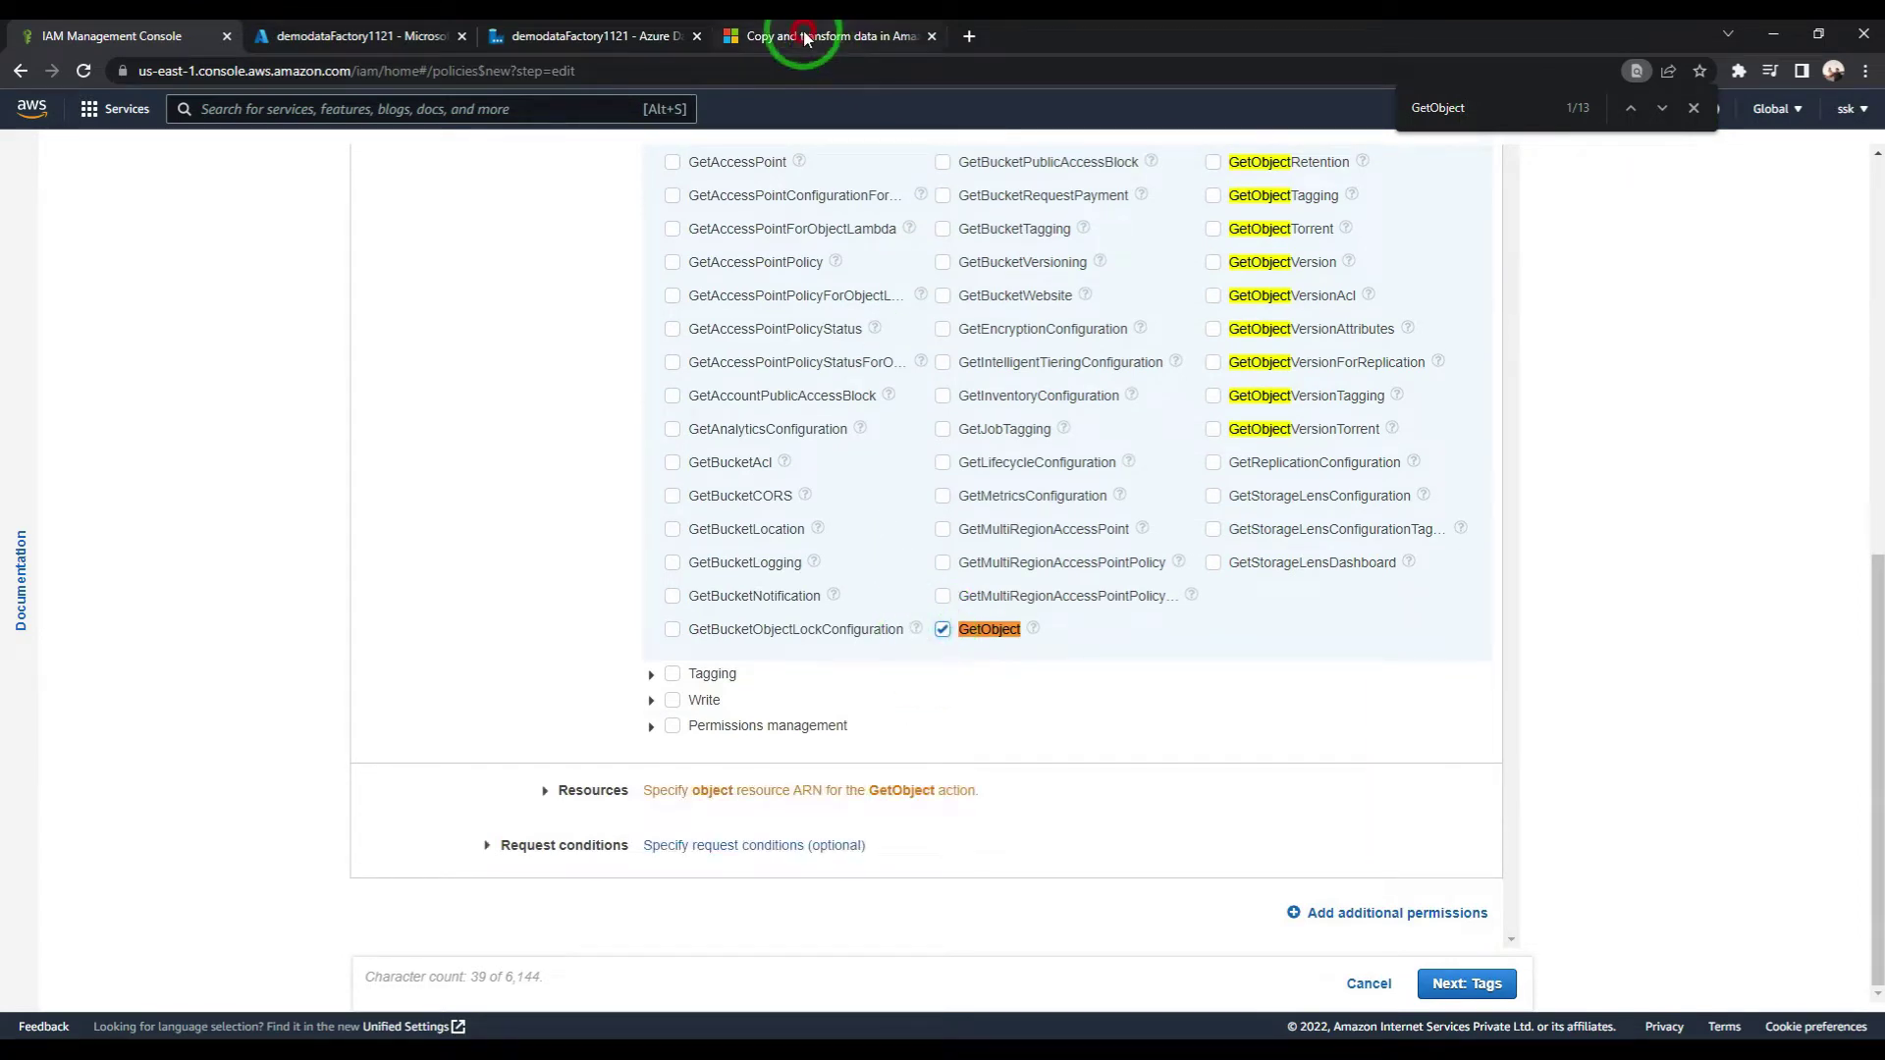
Step: Copy the permission name GetObjectVersion from the Microsoft documentation and allow that Read action in the AWS policy
click(822, 40)
drag(748, 314, 863, 314)
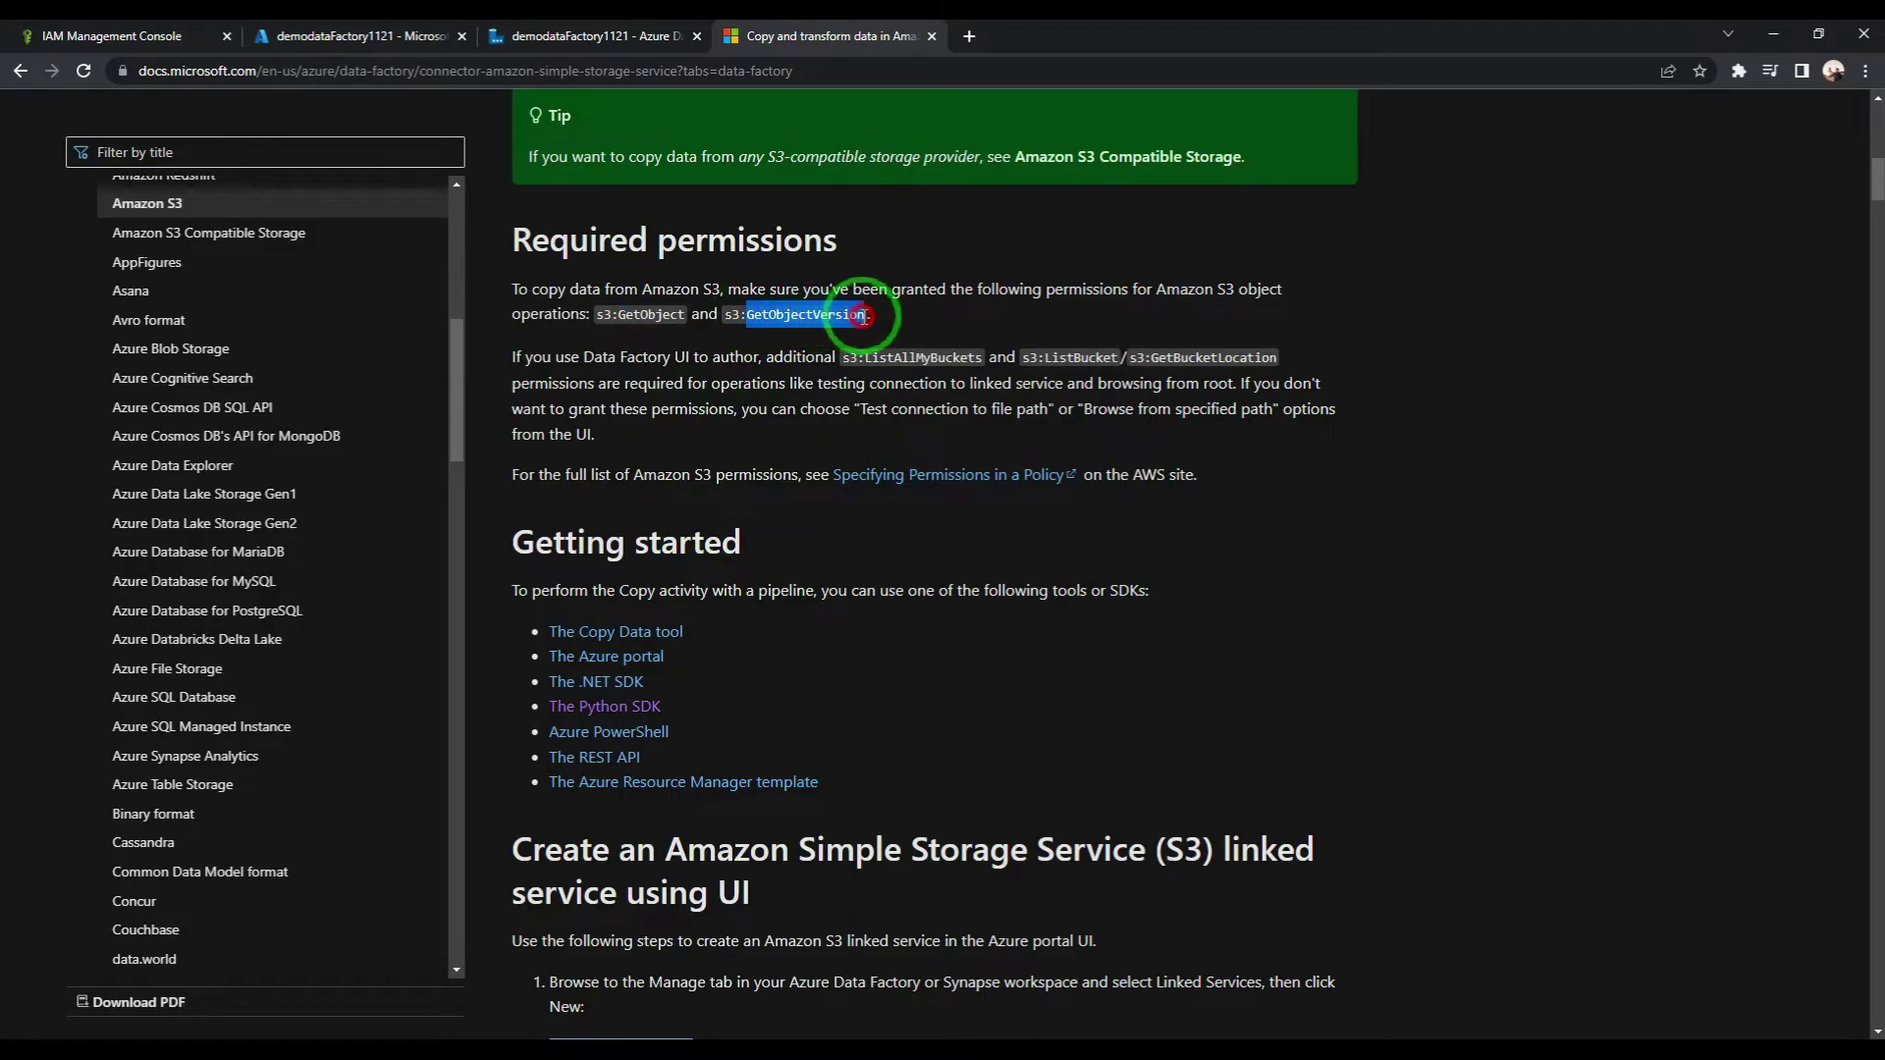
click(173, 44)
double_click(1473, 108)
key(ctrl+v)
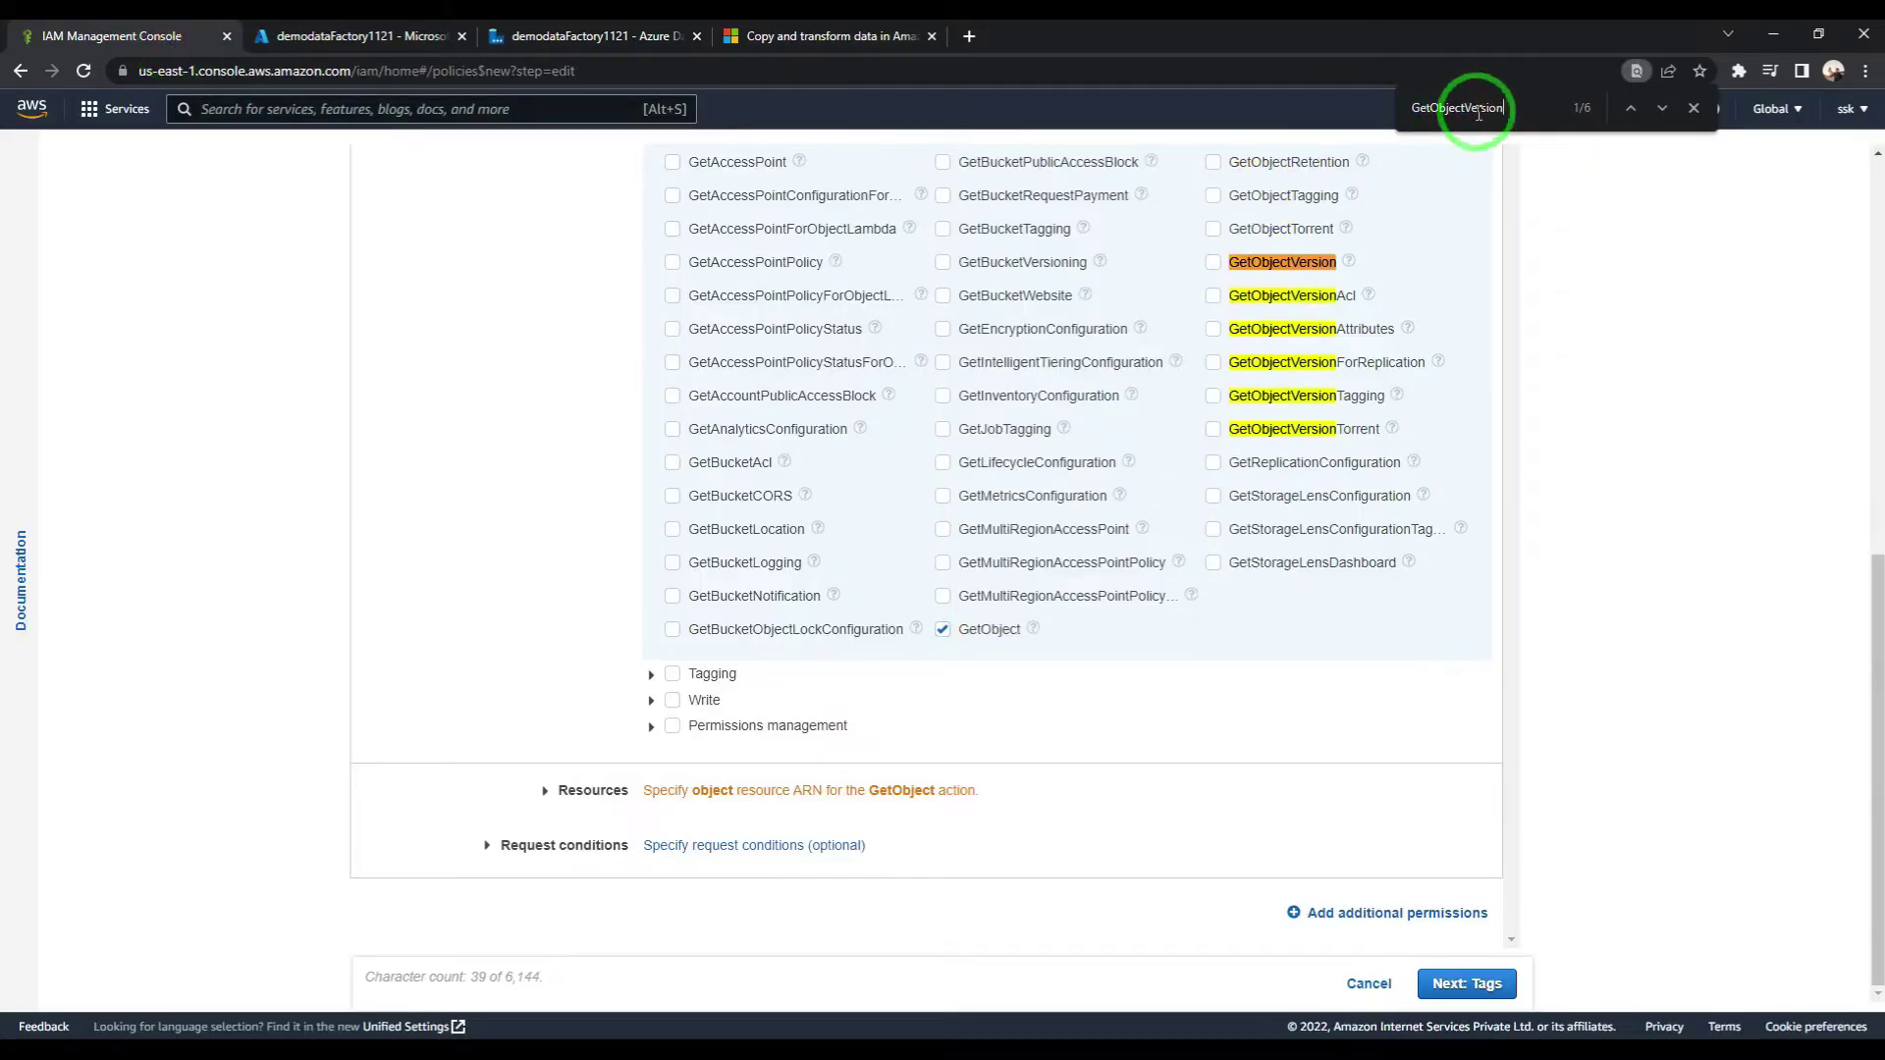
click(1214, 263)
Step: Copy the permission name ListAllMyBuckets from the Microsoft documentation and allow that List action in the AWS policy
click(765, 47)
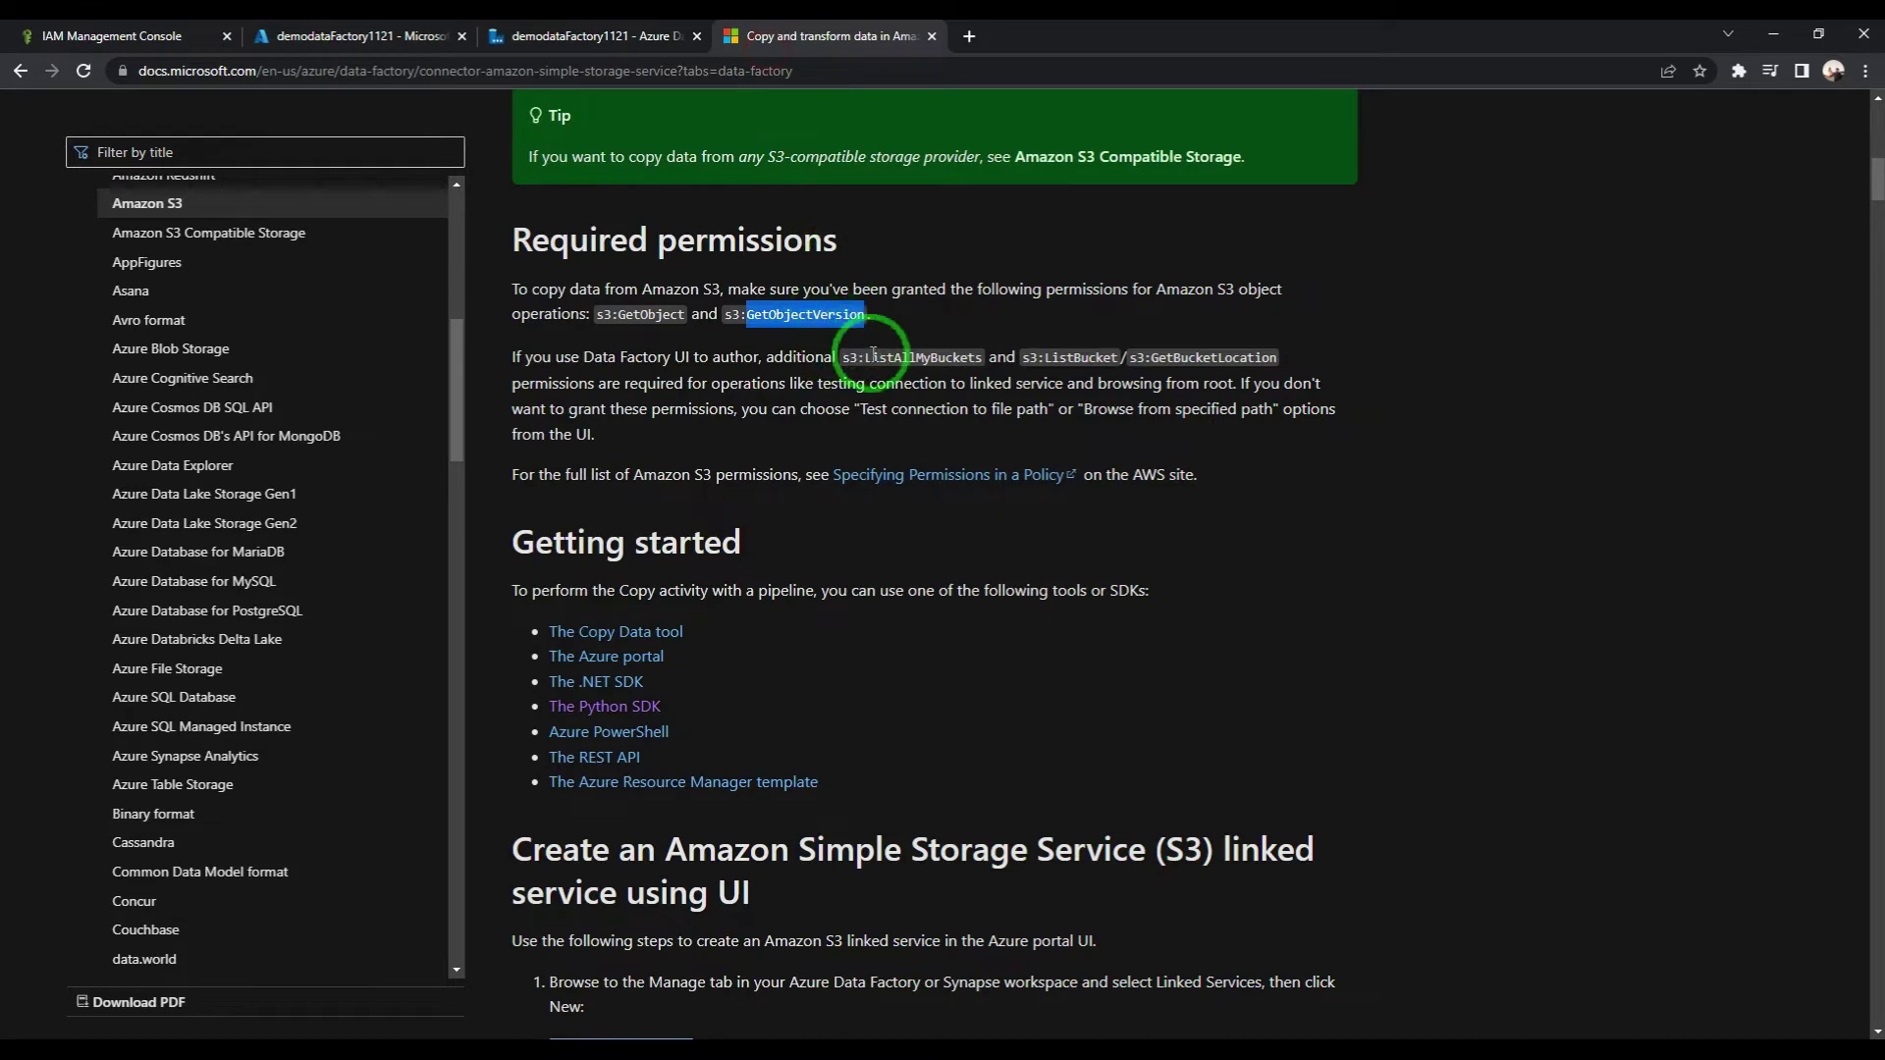
drag(867, 355, 986, 357)
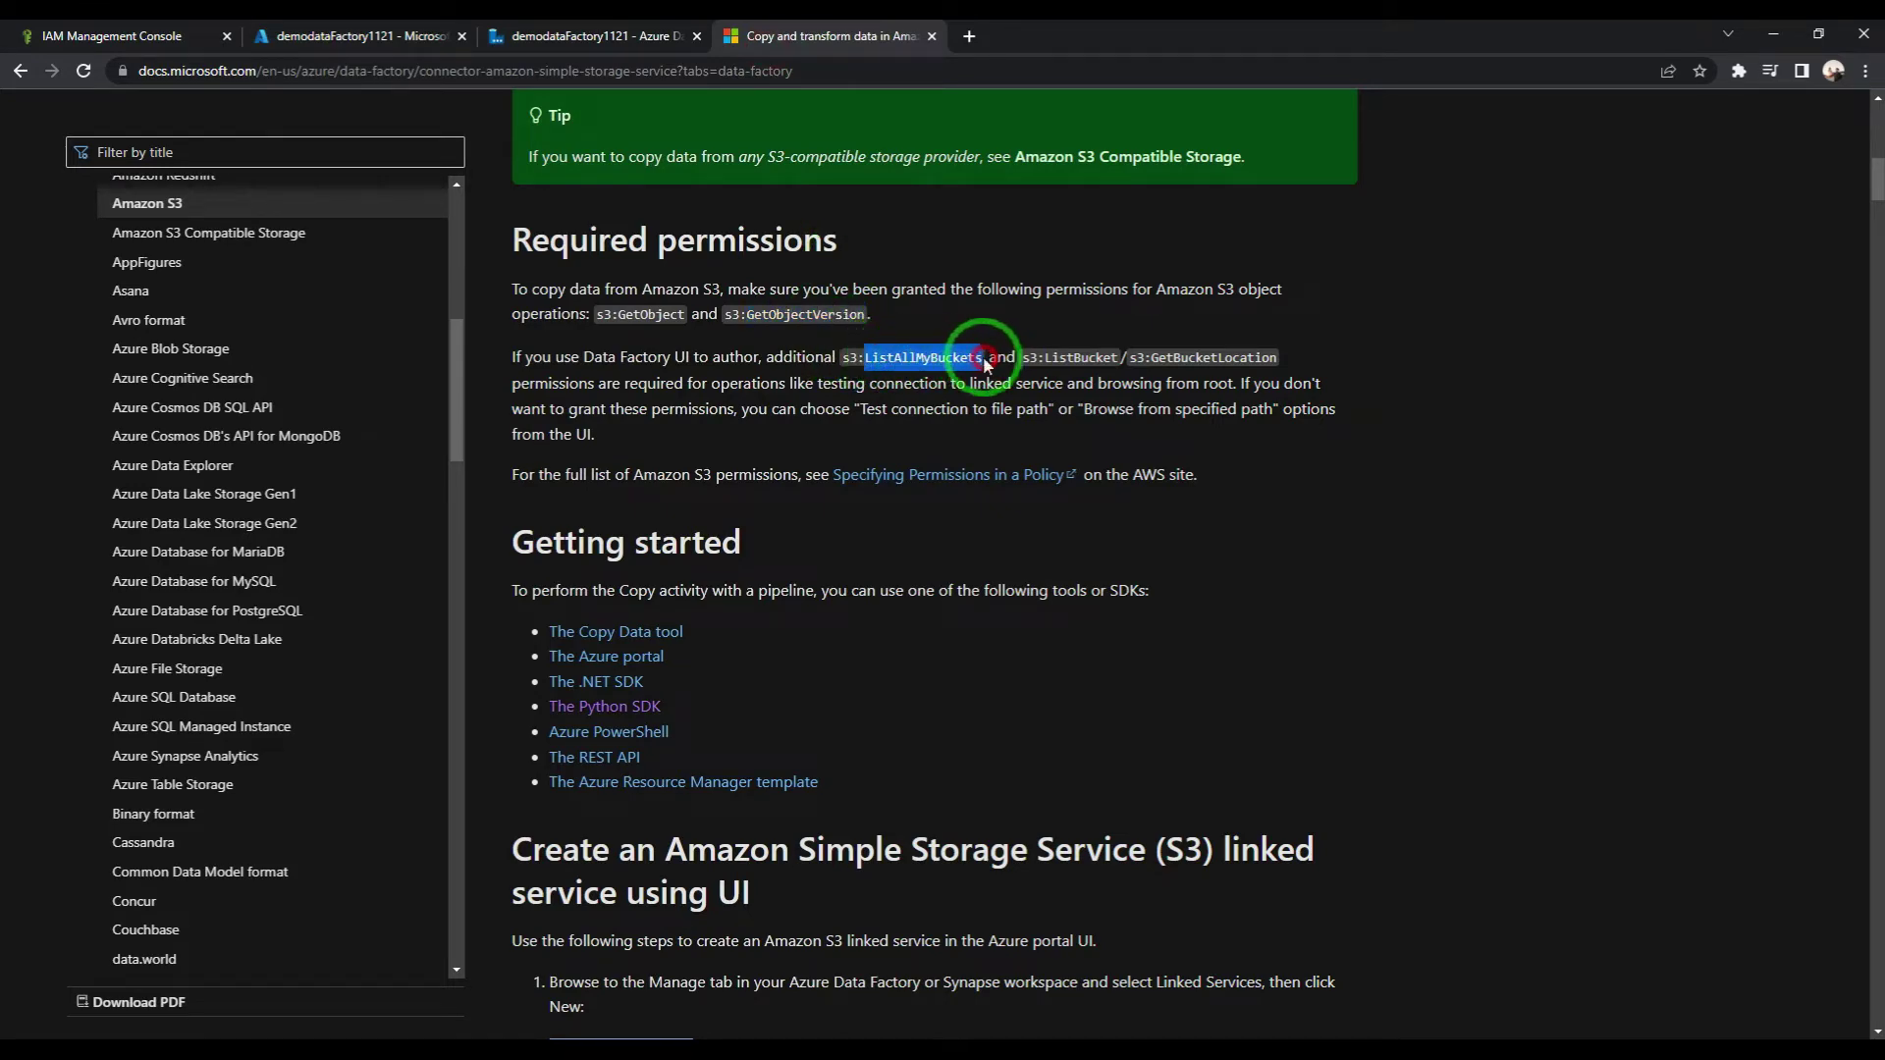
click(183, 39)
click(1430, 116)
key(ctrl+v)
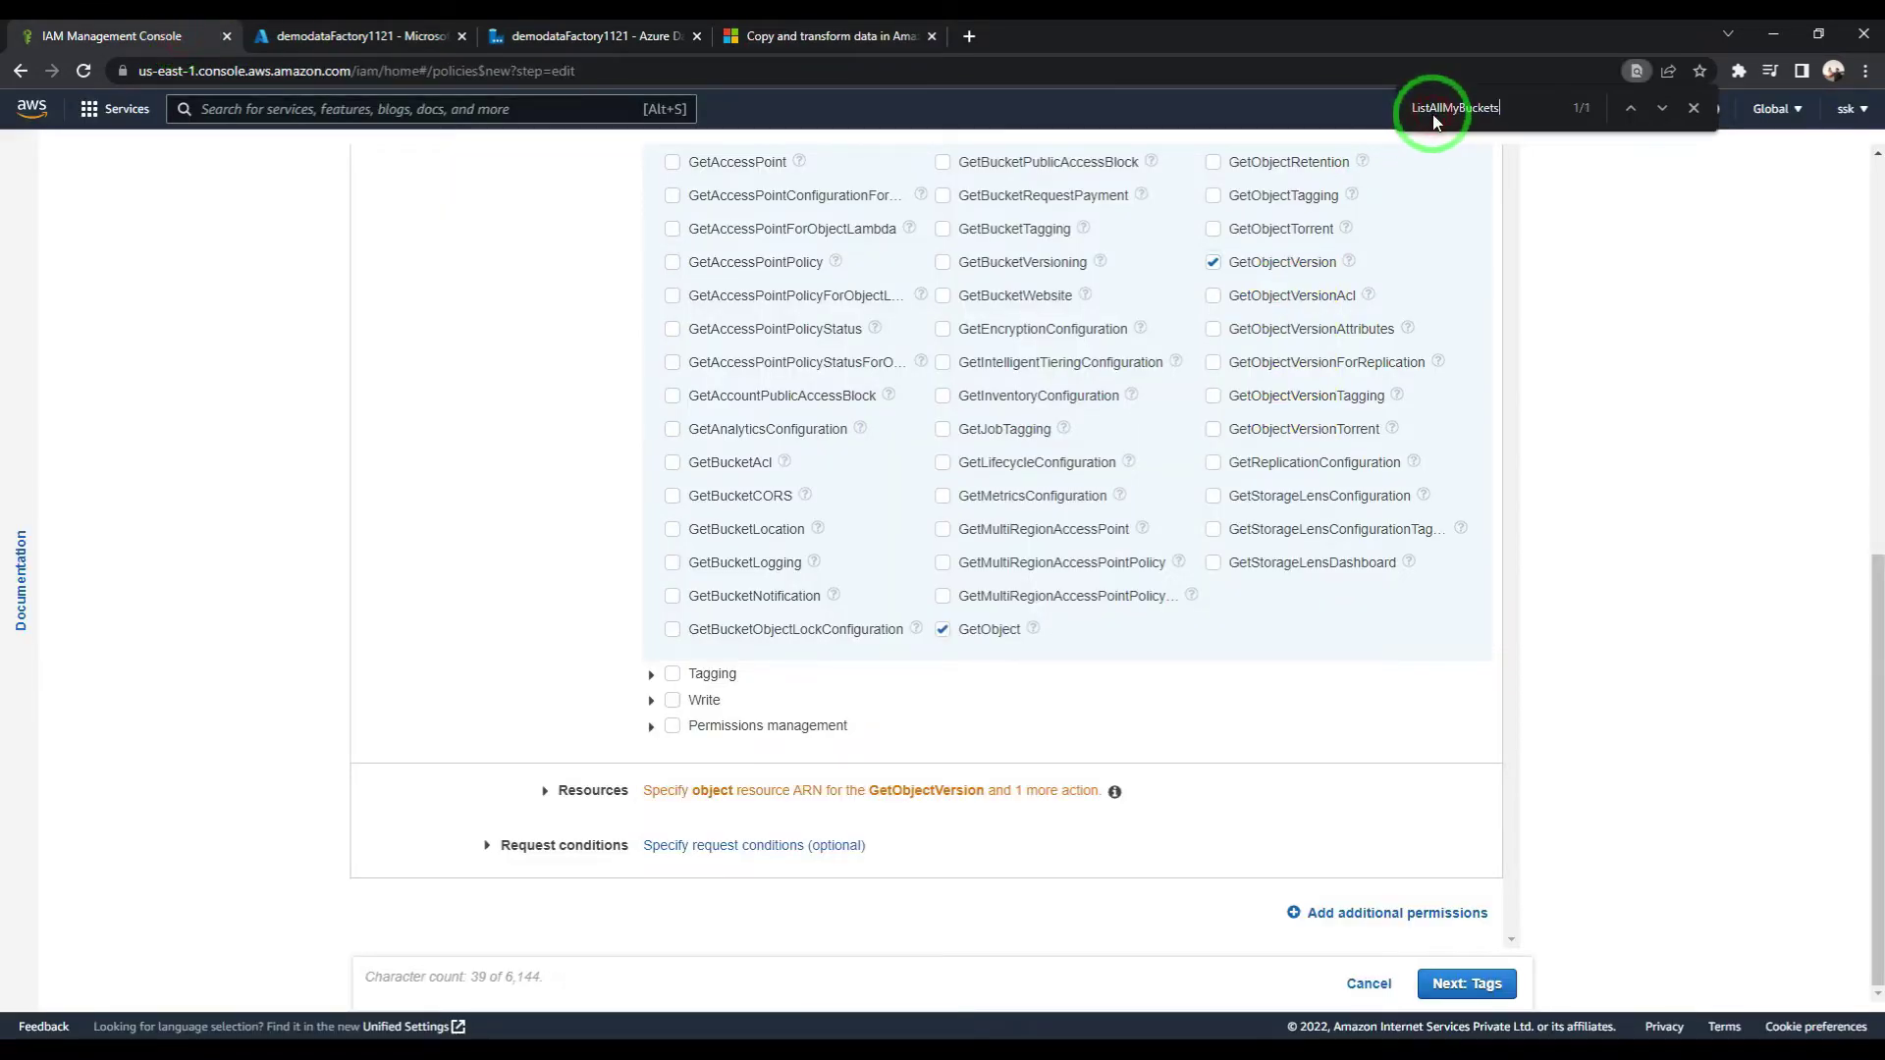
scroll(1040, 353, up, 4)
click(673, 336)
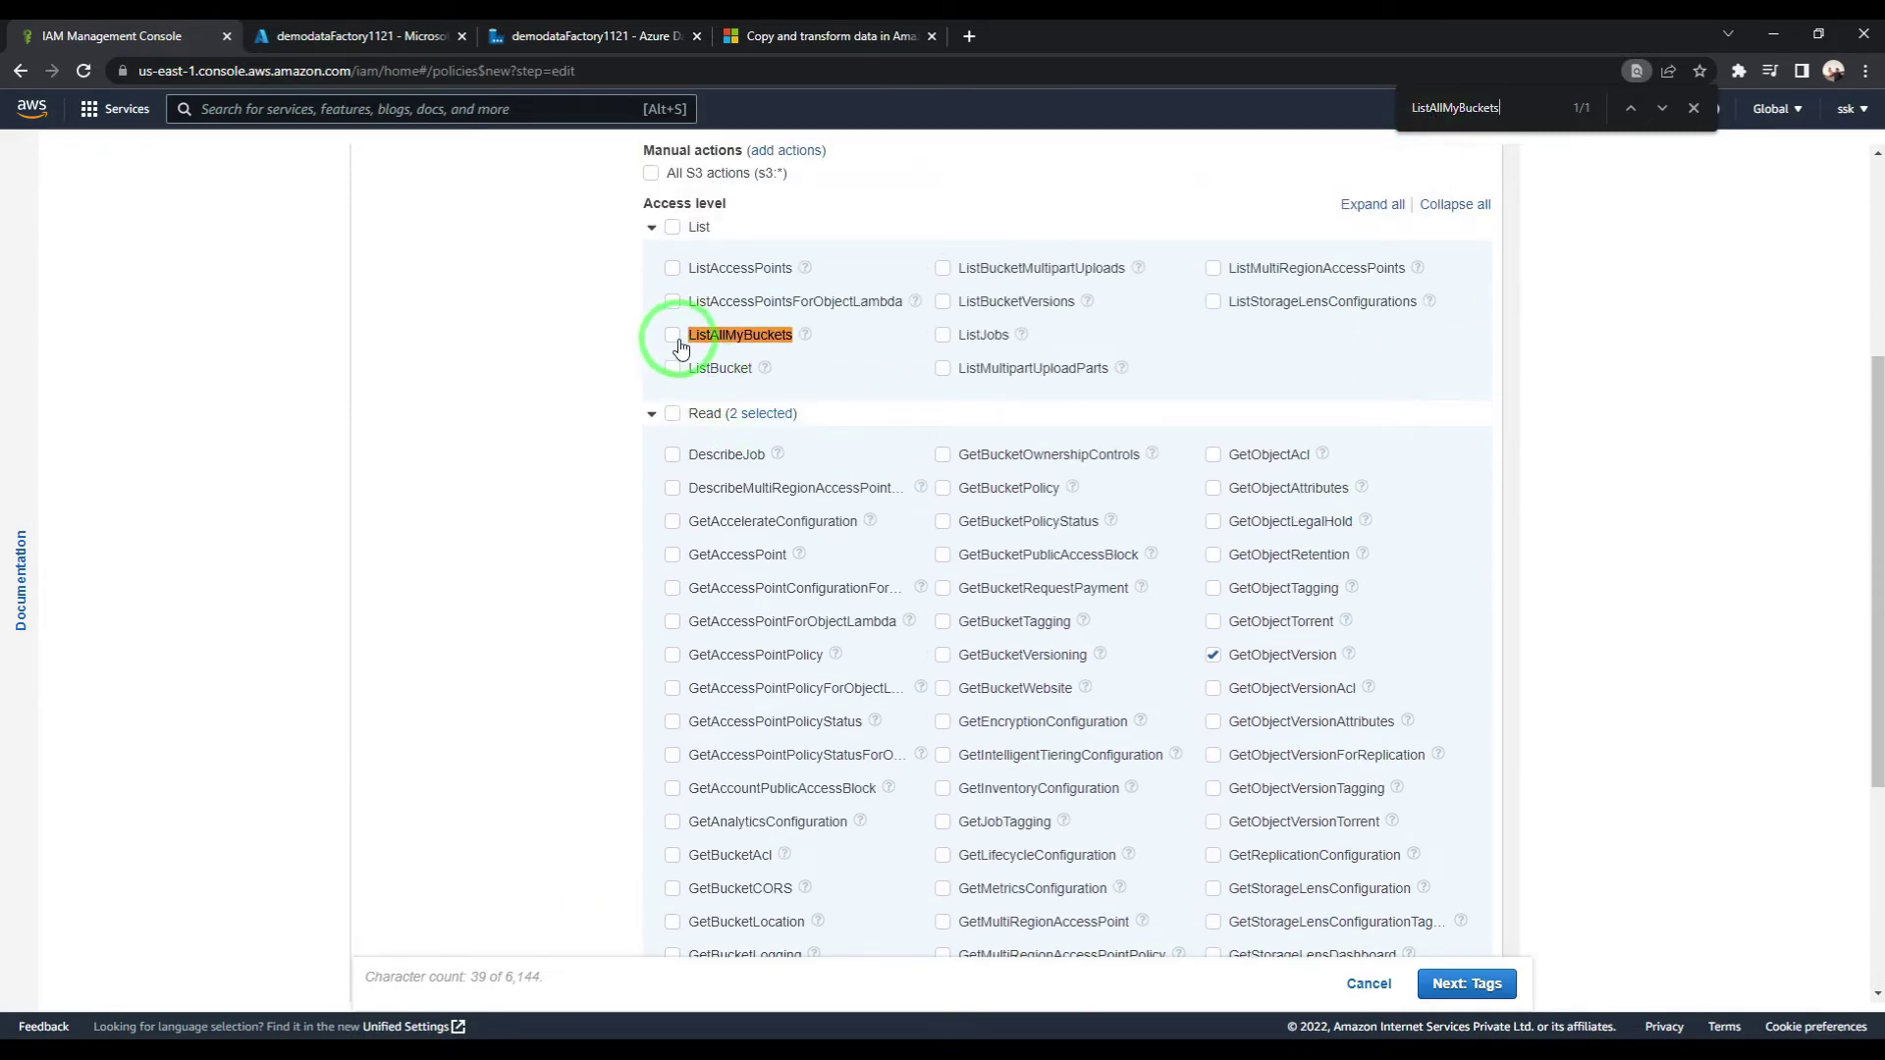
Step: Check the remaining bucket permissions in the Microsoft documentation and allow the ListBucket action in the AWS policy
click(834, 37)
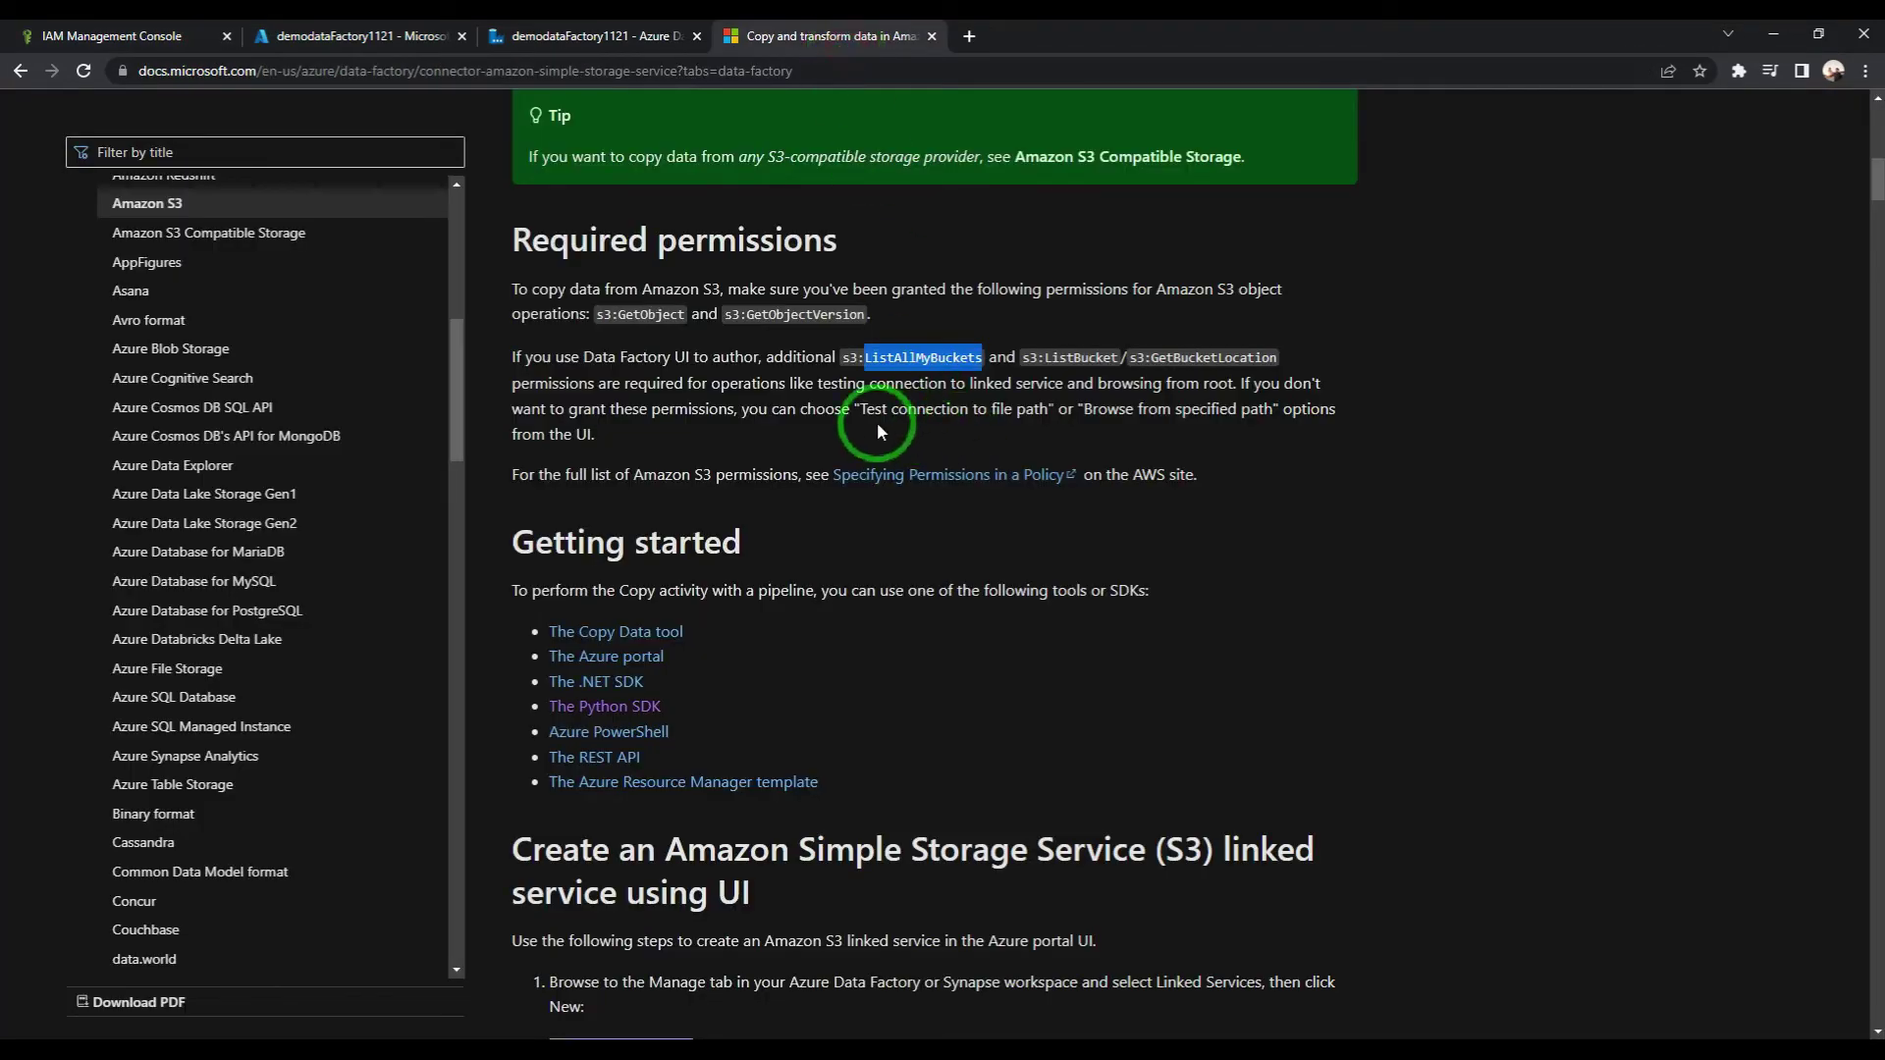
click(174, 39)
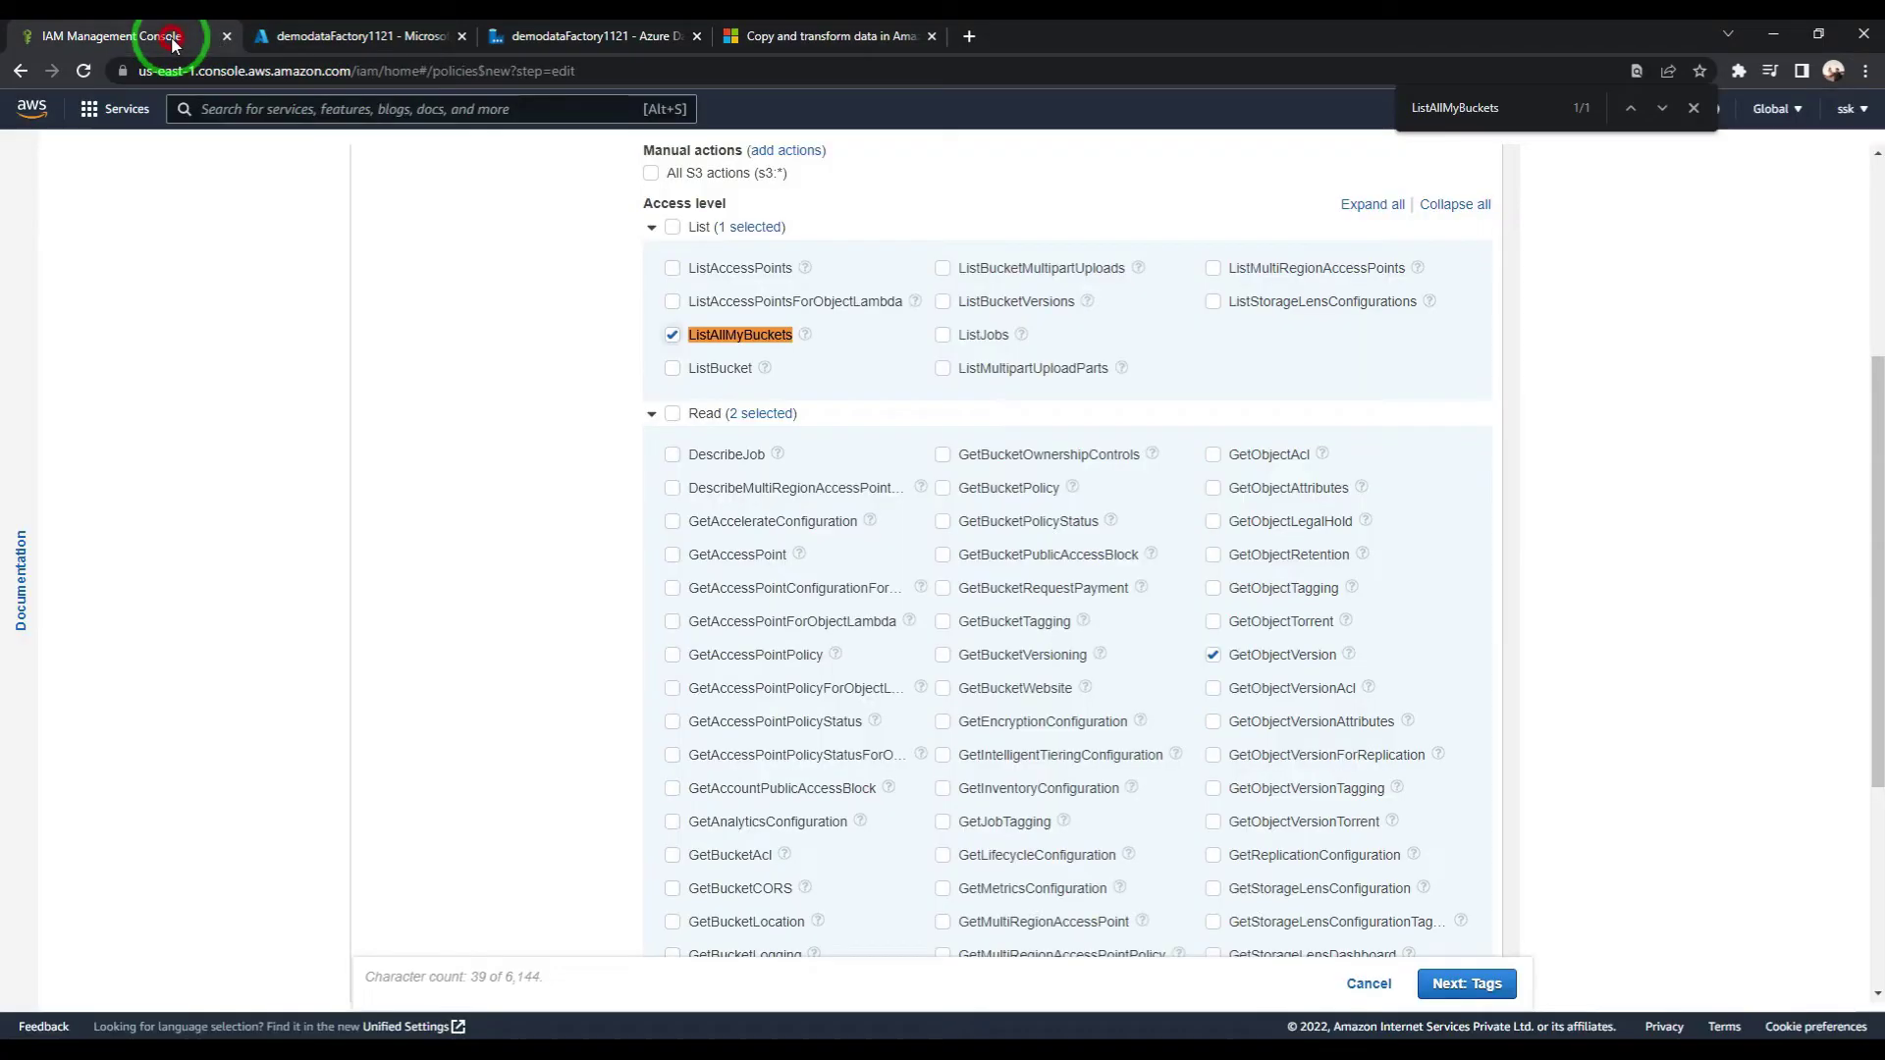
click(665, 374)
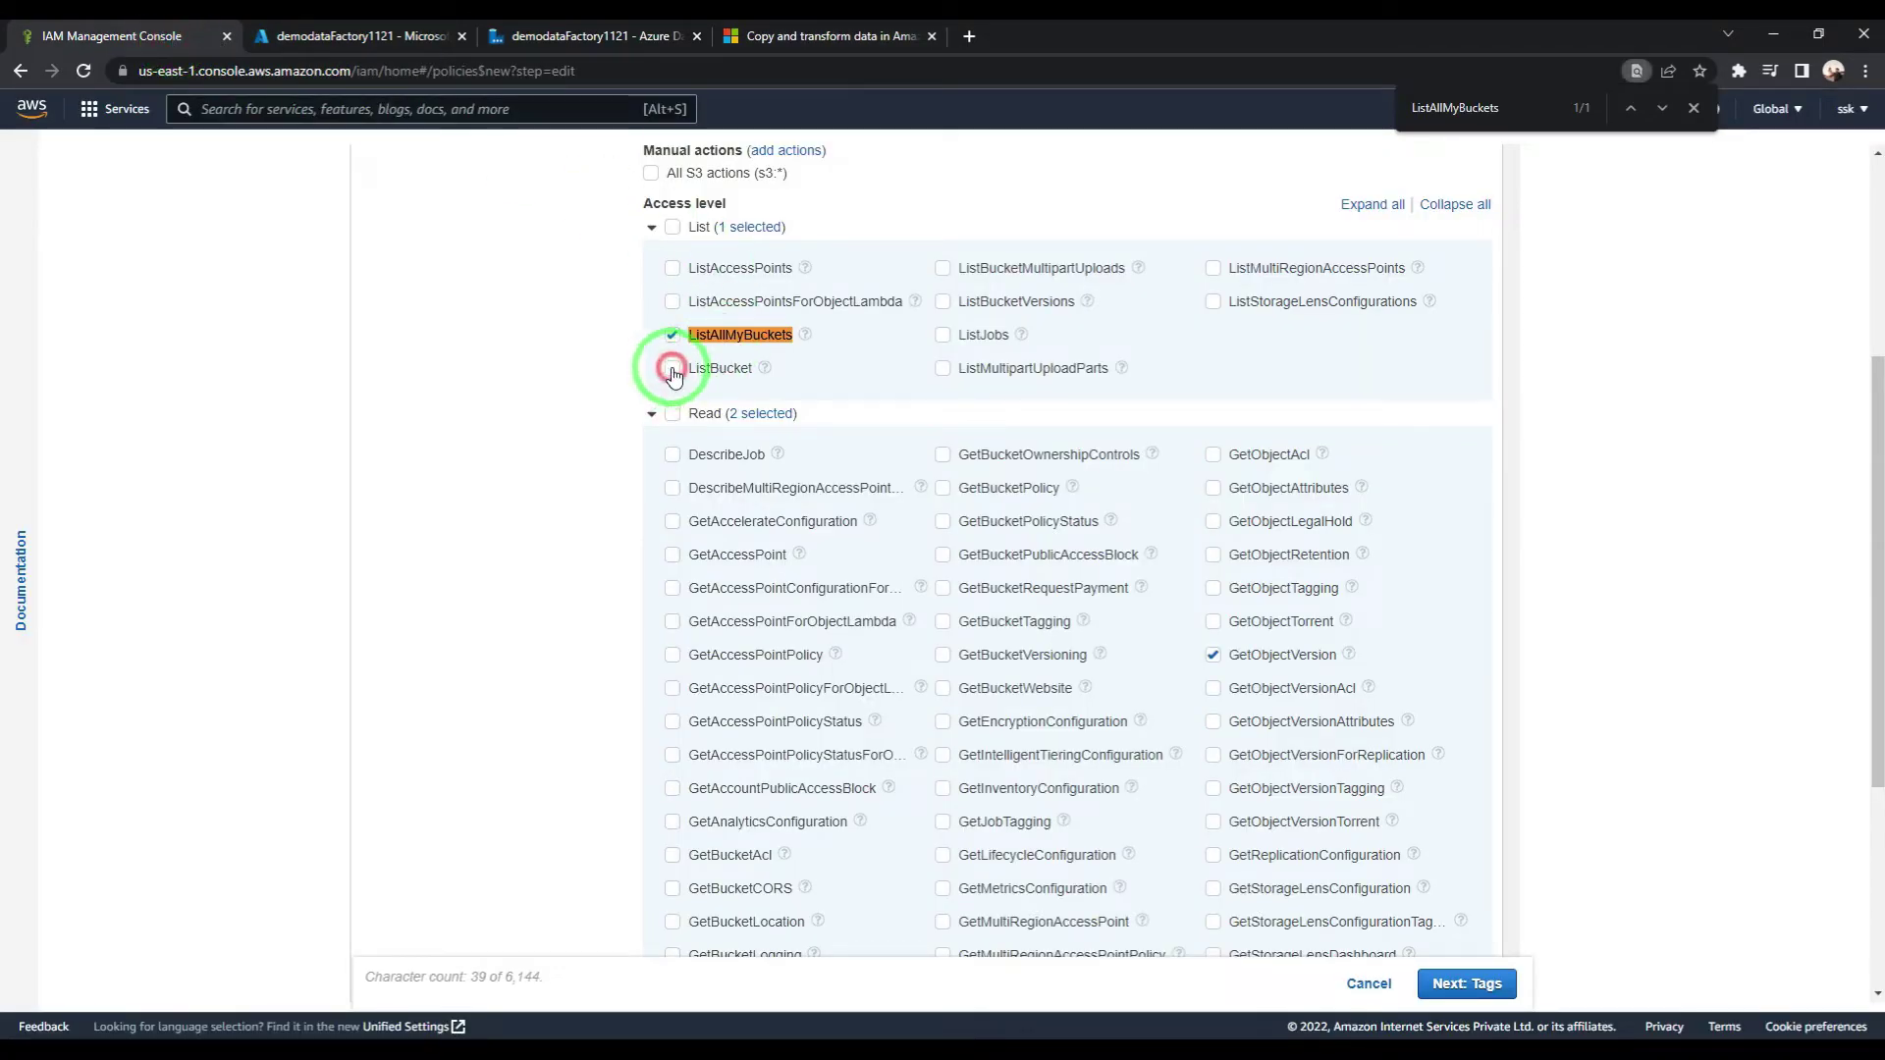
Step: Copy the permission name GetBucketLocation from the Microsoft documentation and allow that Read action in the AWS policy
scroll(724, 421, down, 4)
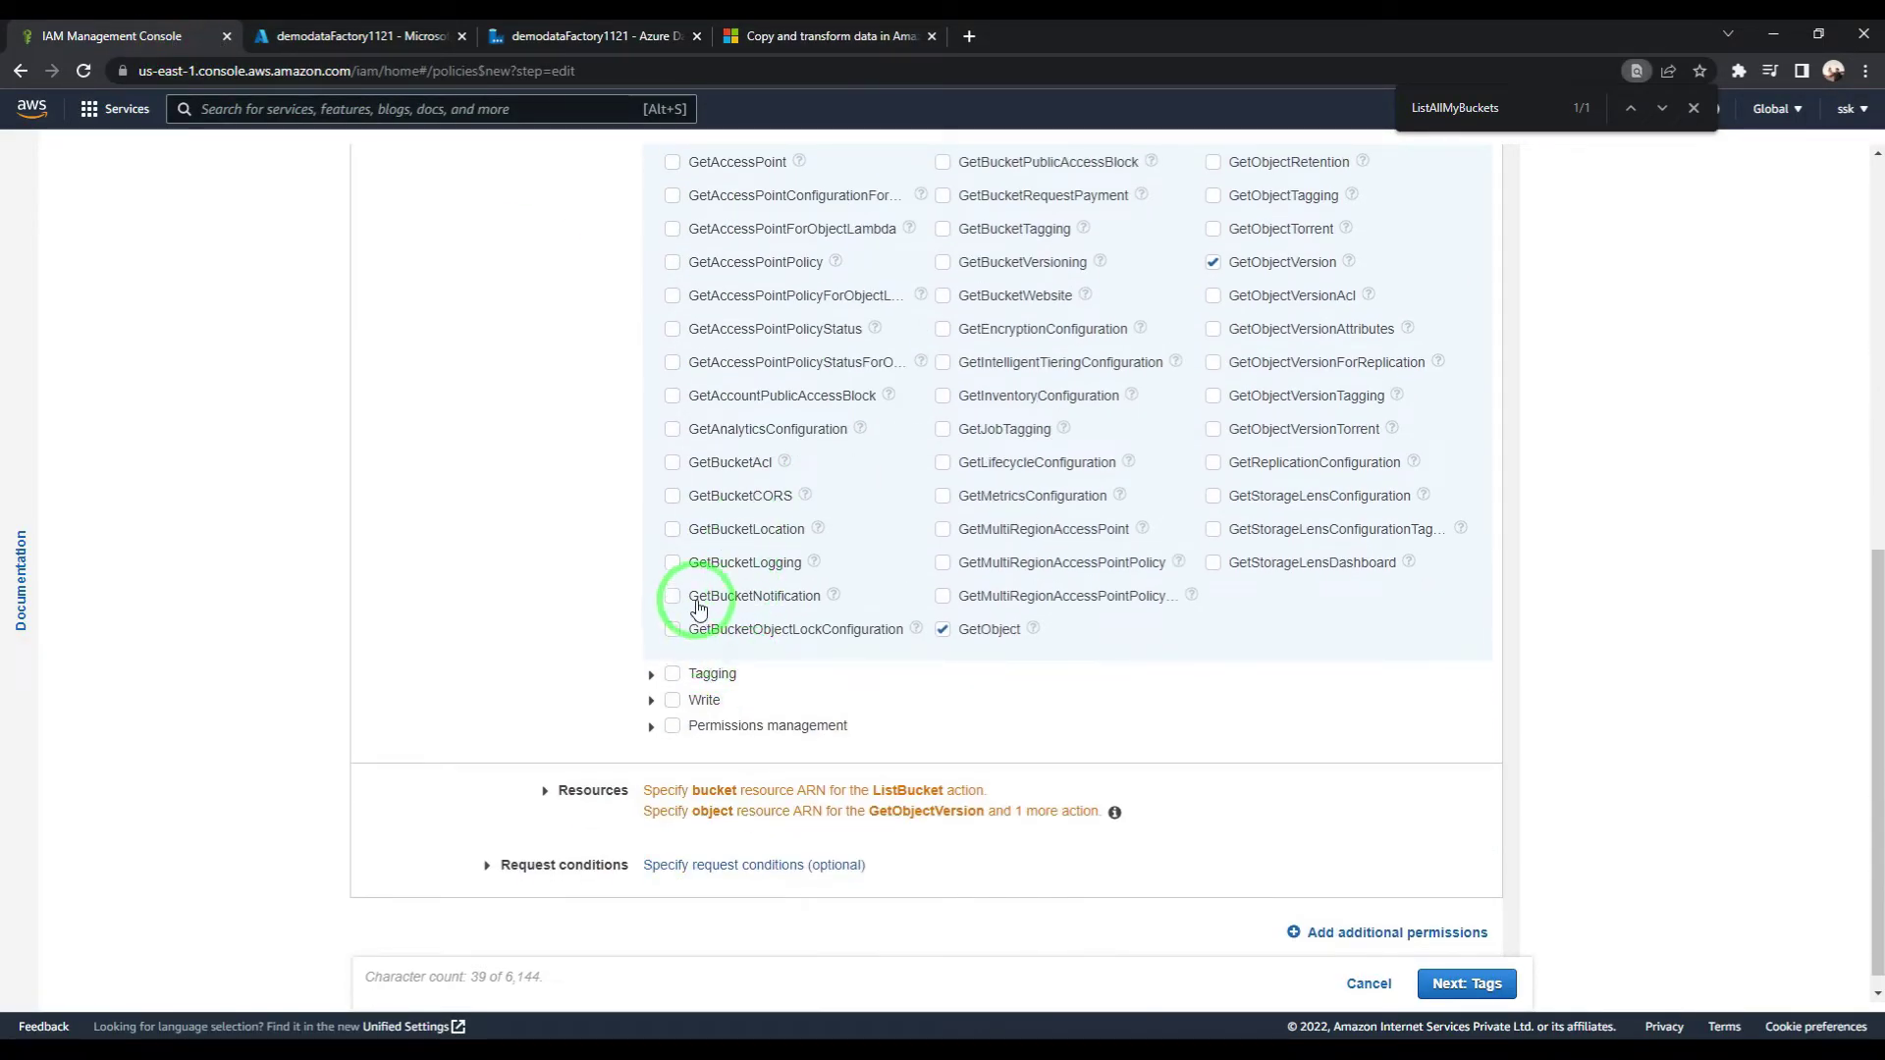
click(749, 37)
drag(1150, 356, 1277, 356)
click(187, 36)
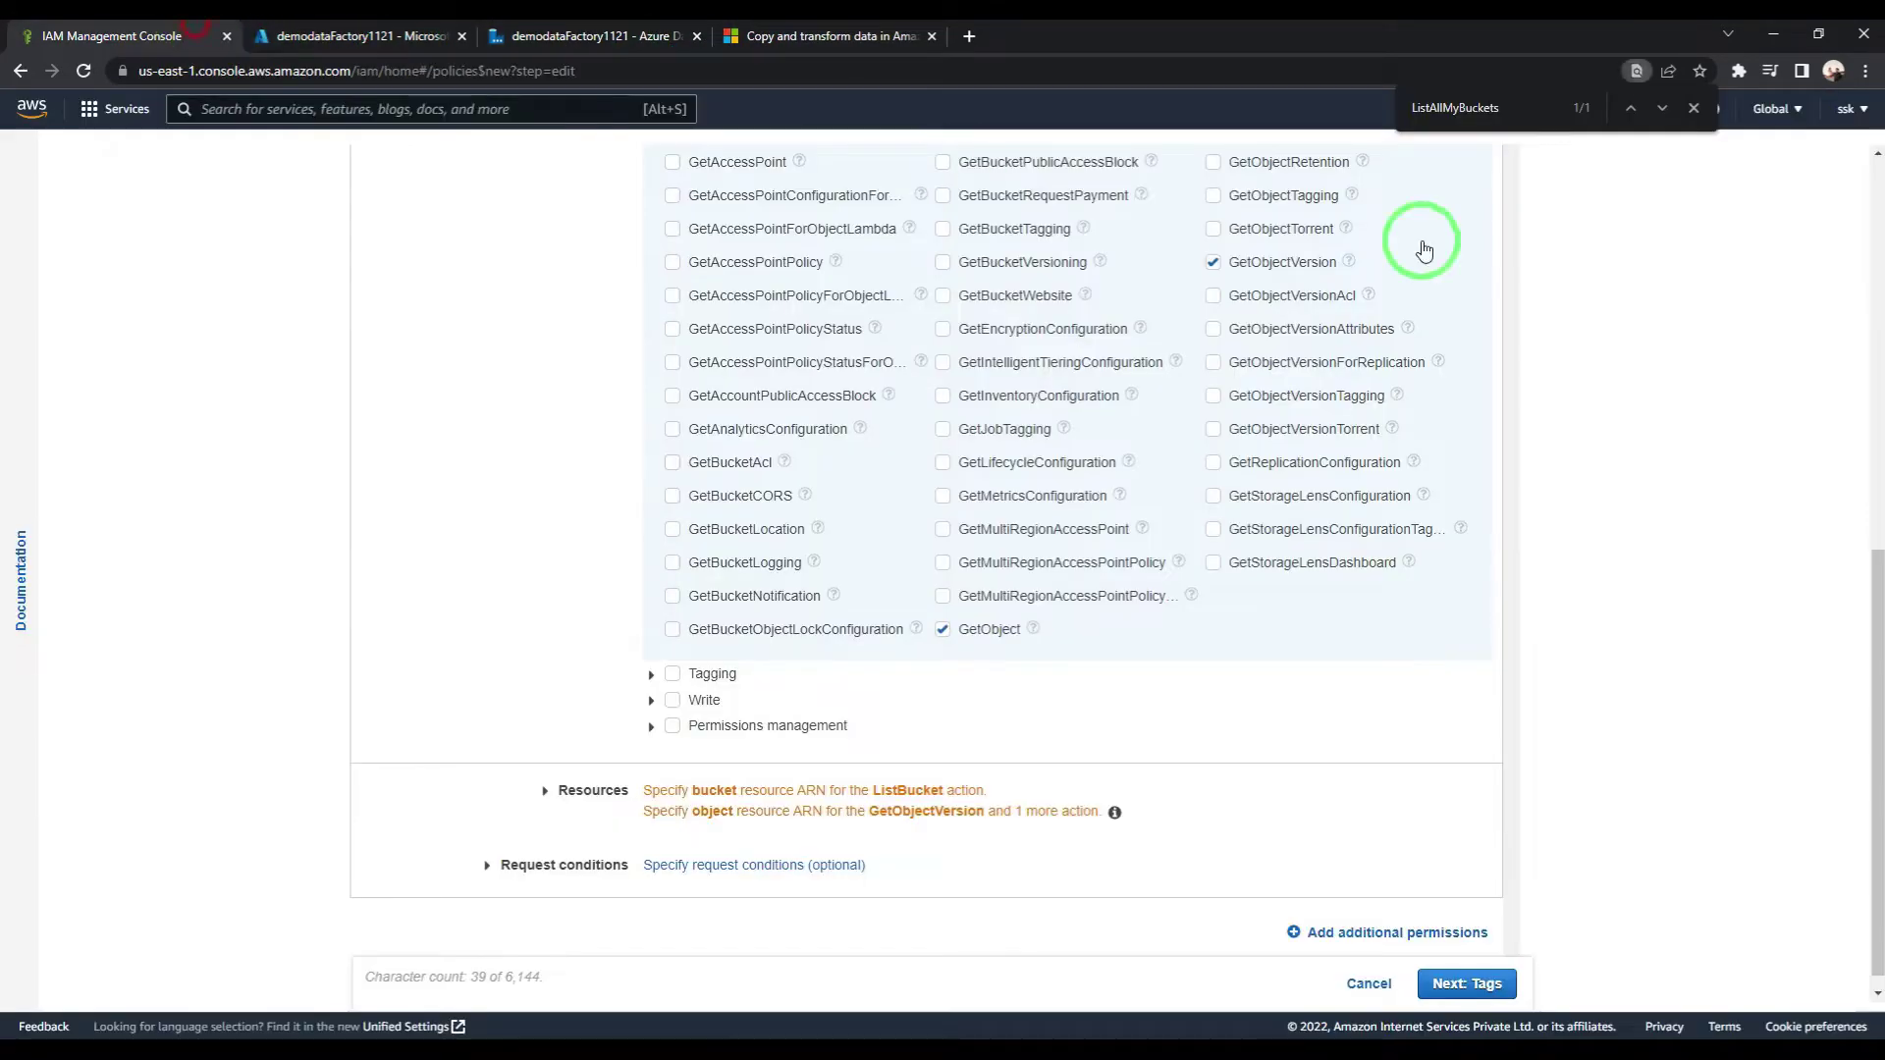
click(1462, 123)
key(ctrl+v)
click(679, 531)
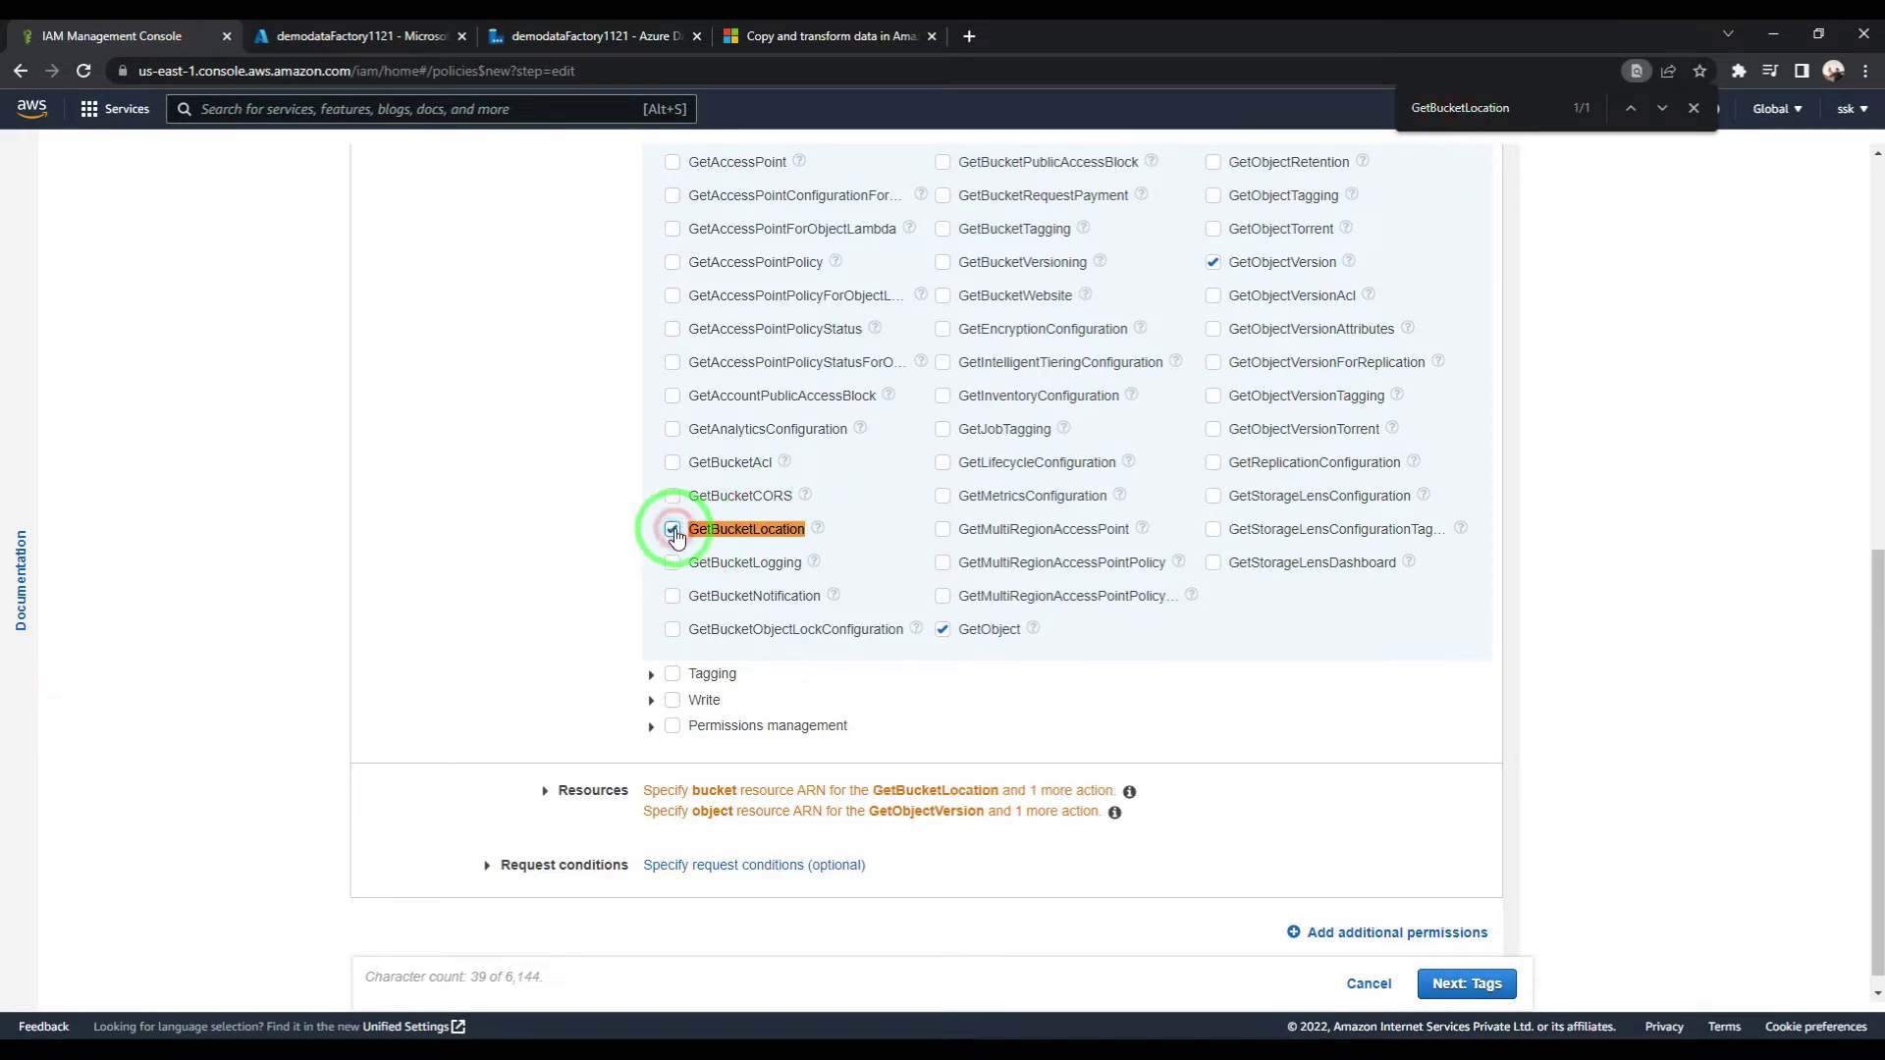
Step: In Notepad, add a separator line and the note "Now we have all permissions been set and we created a policy,"
click(402, 1040)
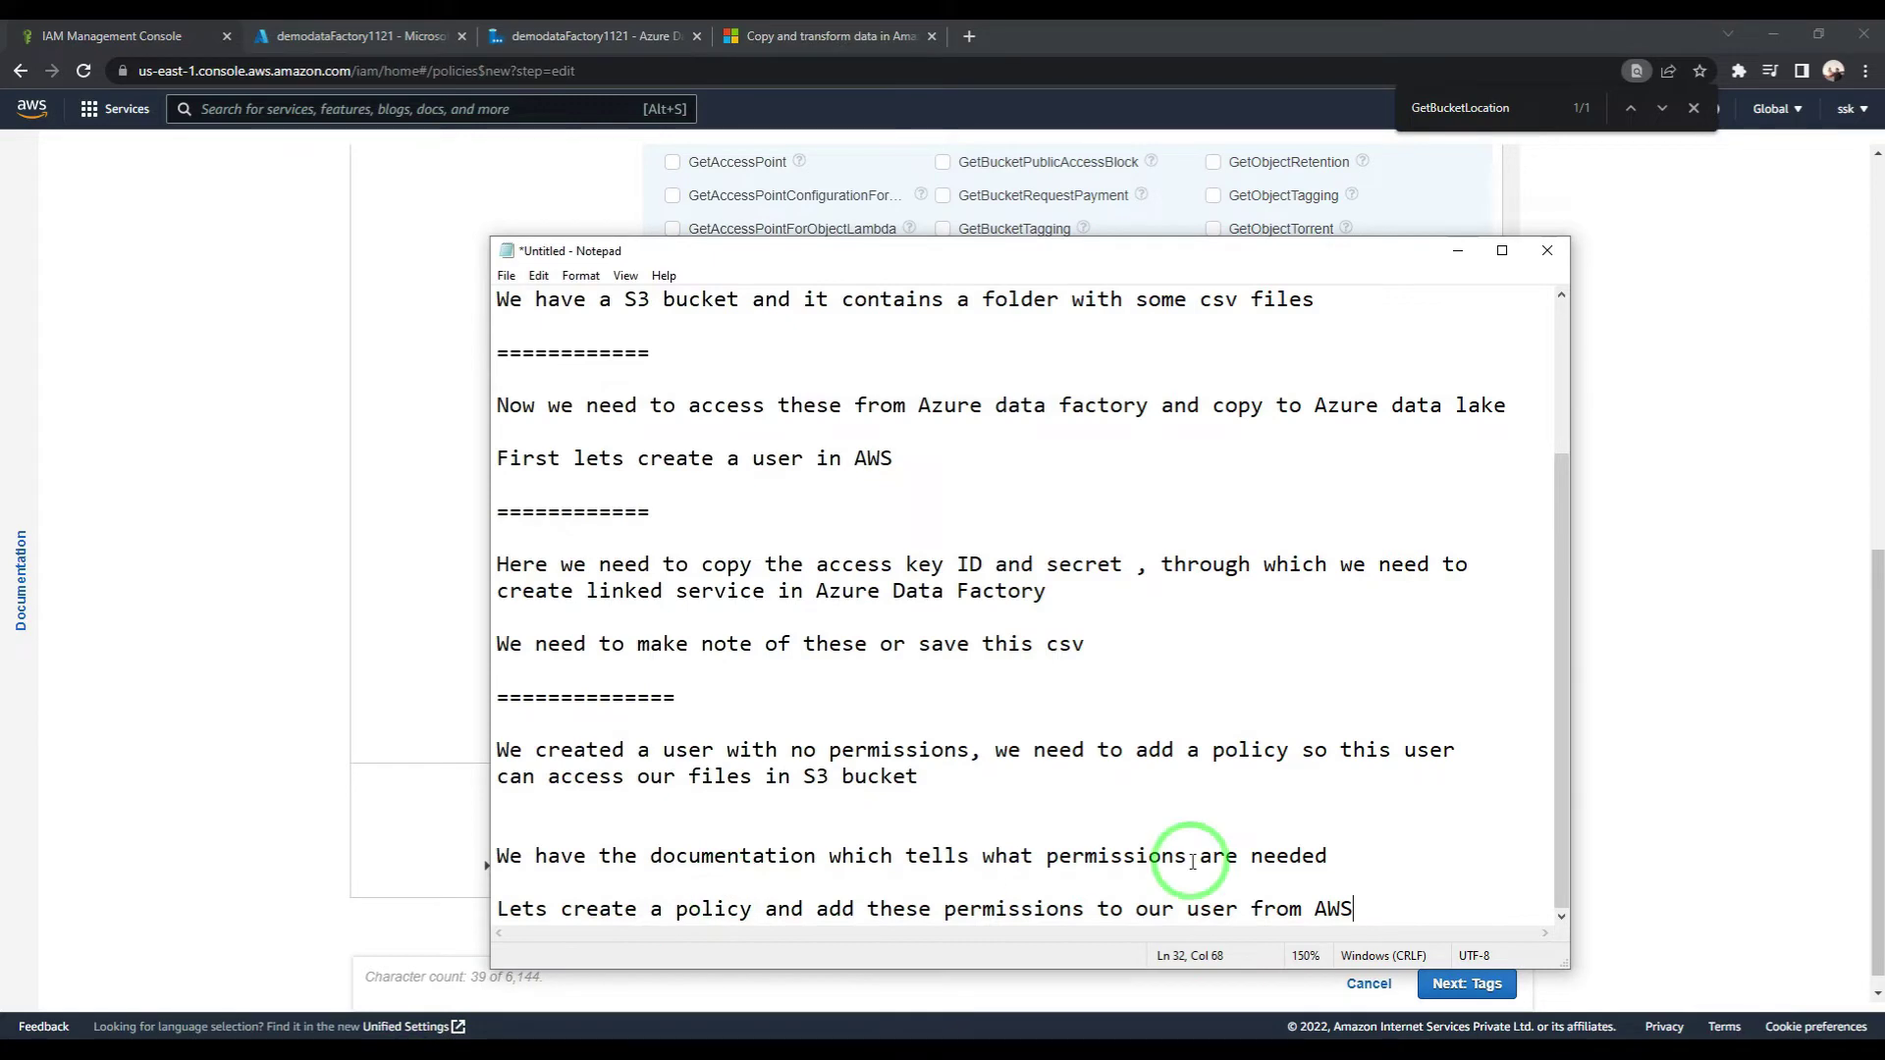
key(Return)
key(Return)
text(============)
key(Return)
key(Return)
text(N)
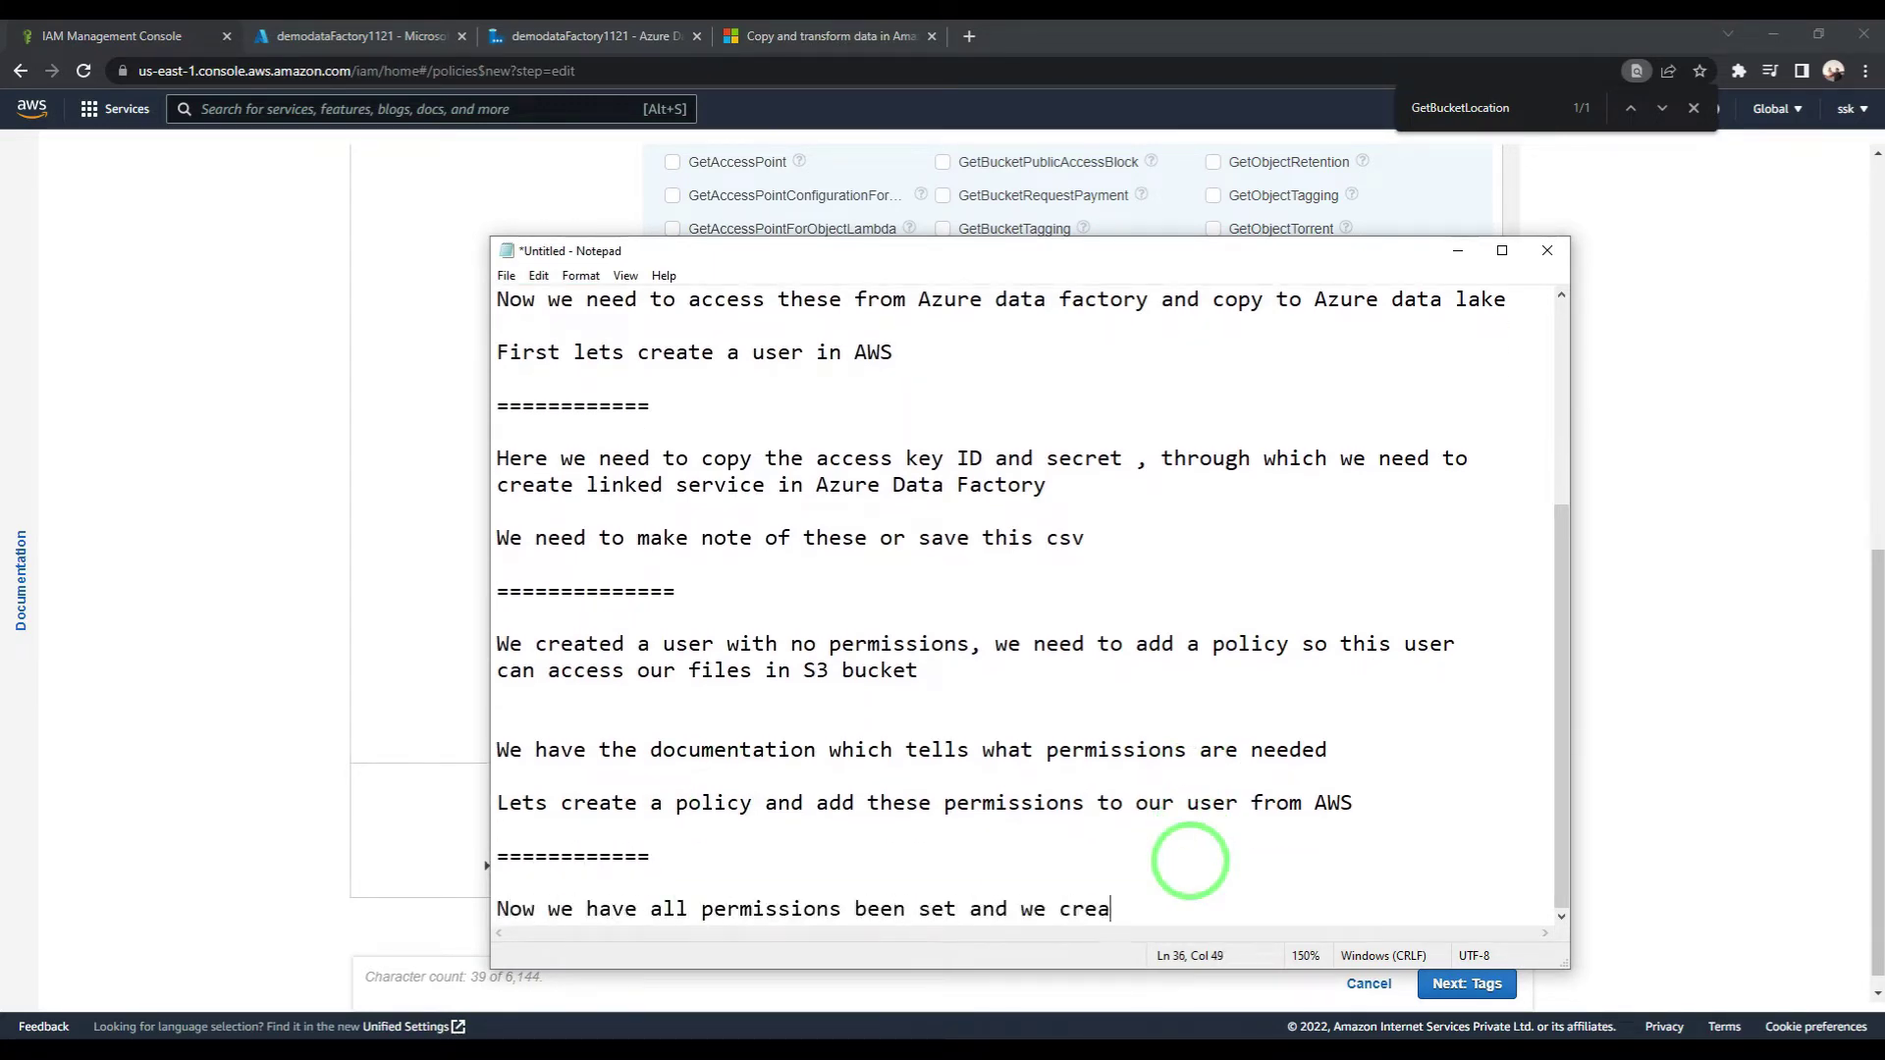
text(cy,)
Step: Continue the note with a separate line reading "we need to attach this policy to the user"
key(Return)
key(Return)
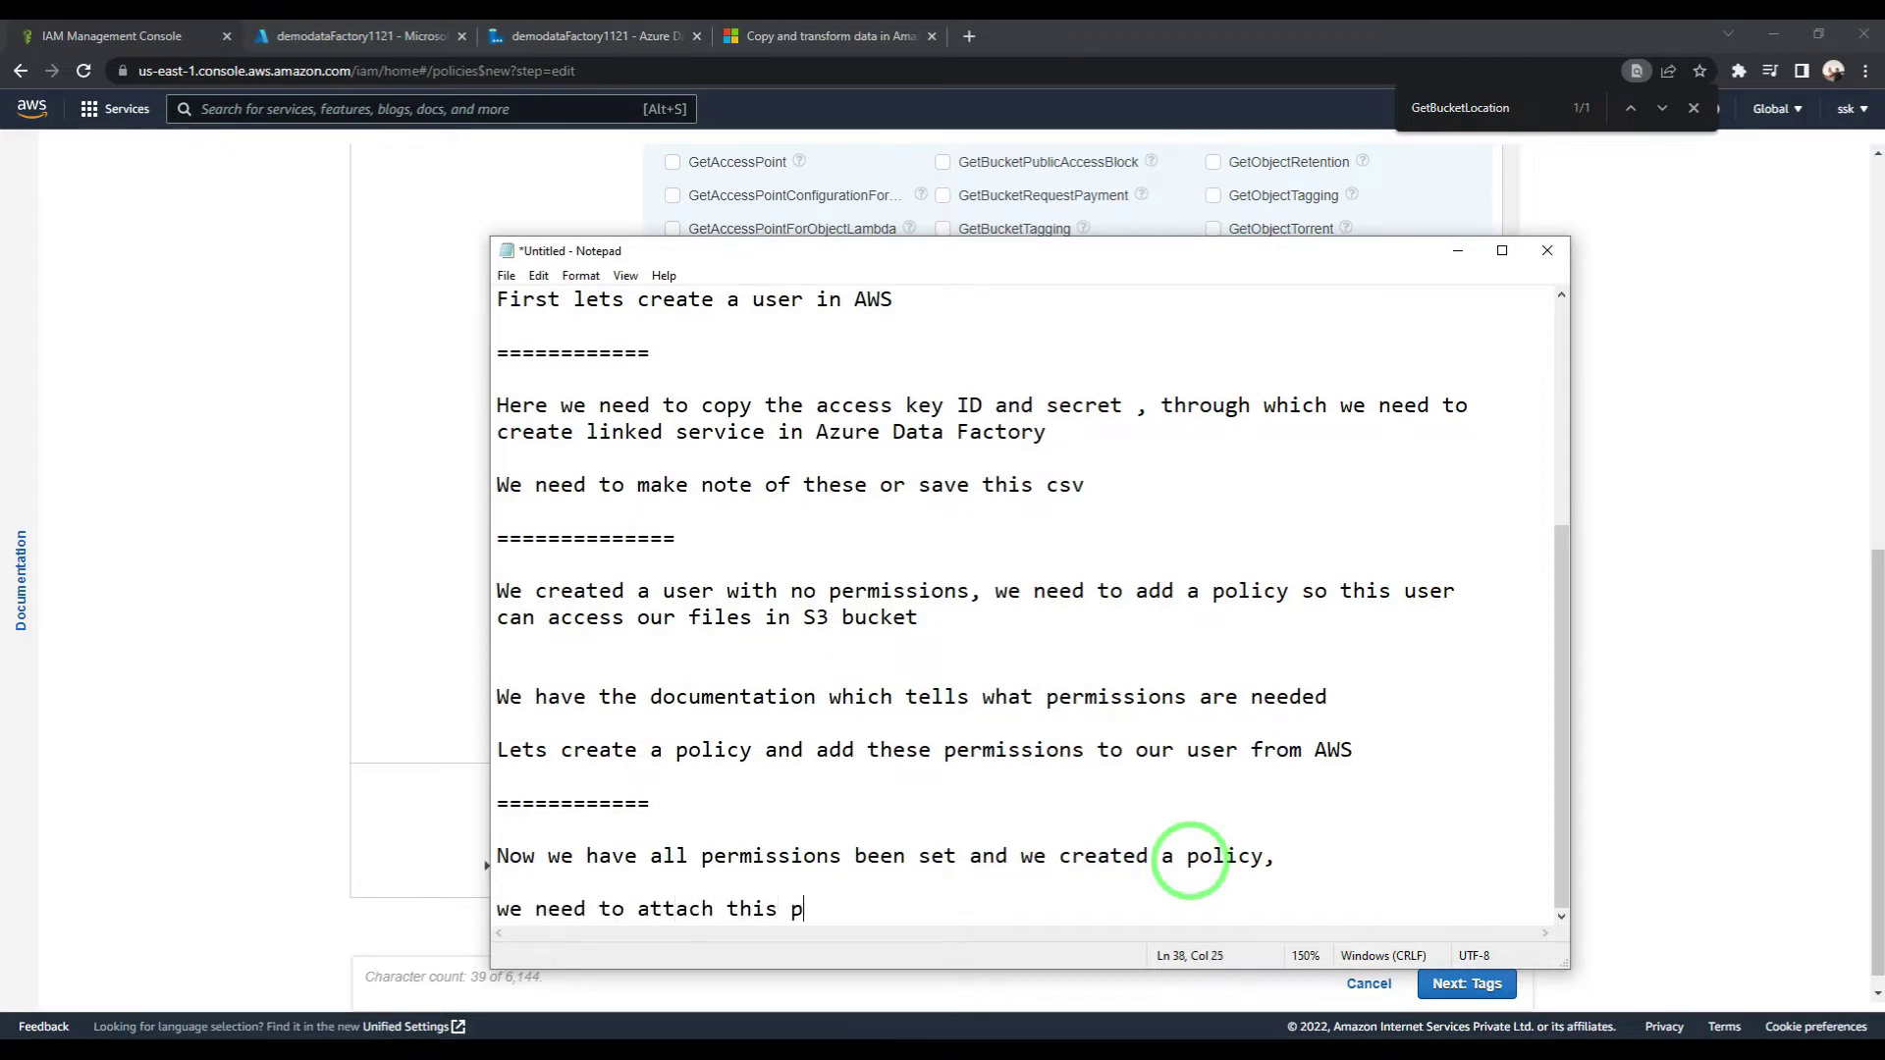
text(we need to attach this policy to the user)
key(Return)
key(Return)
Step: Back in the AWS policy editor, apply the S3 permissions to all resources and proceed without tags to the policy review
click(1830, 993)
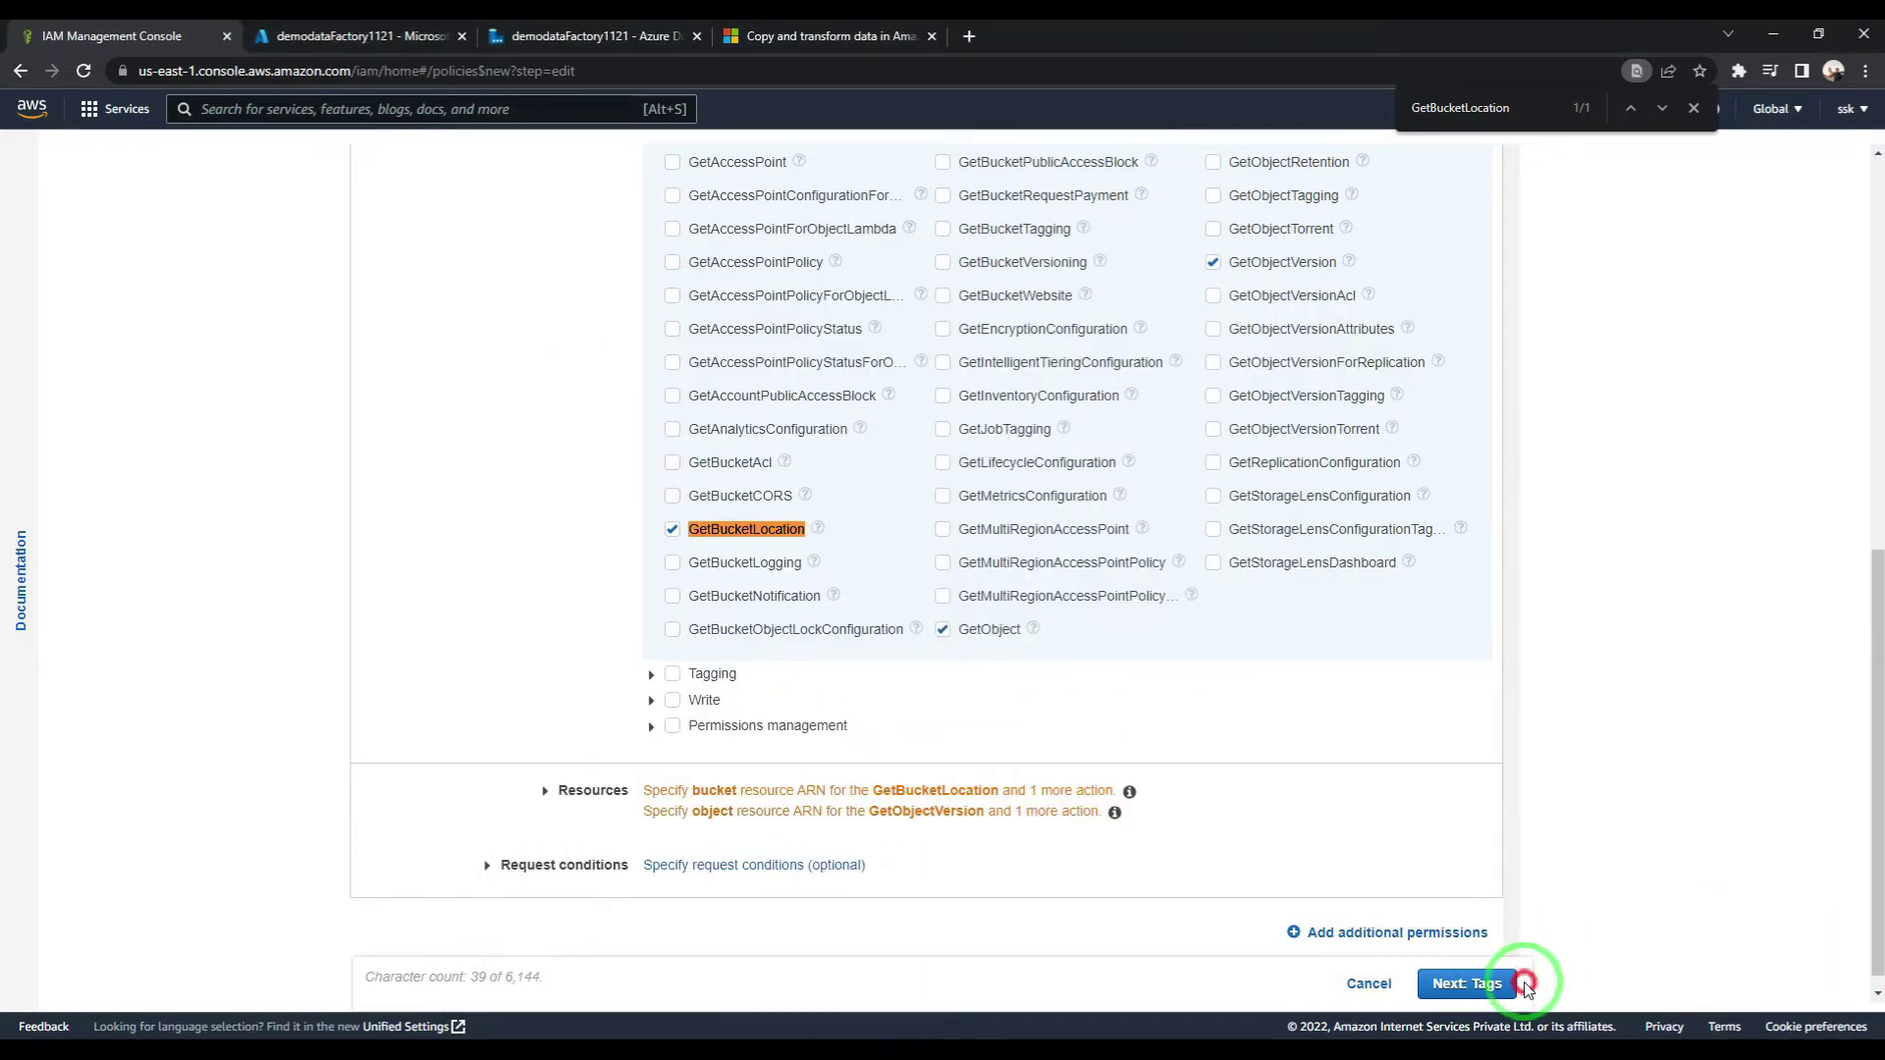
click(687, 791)
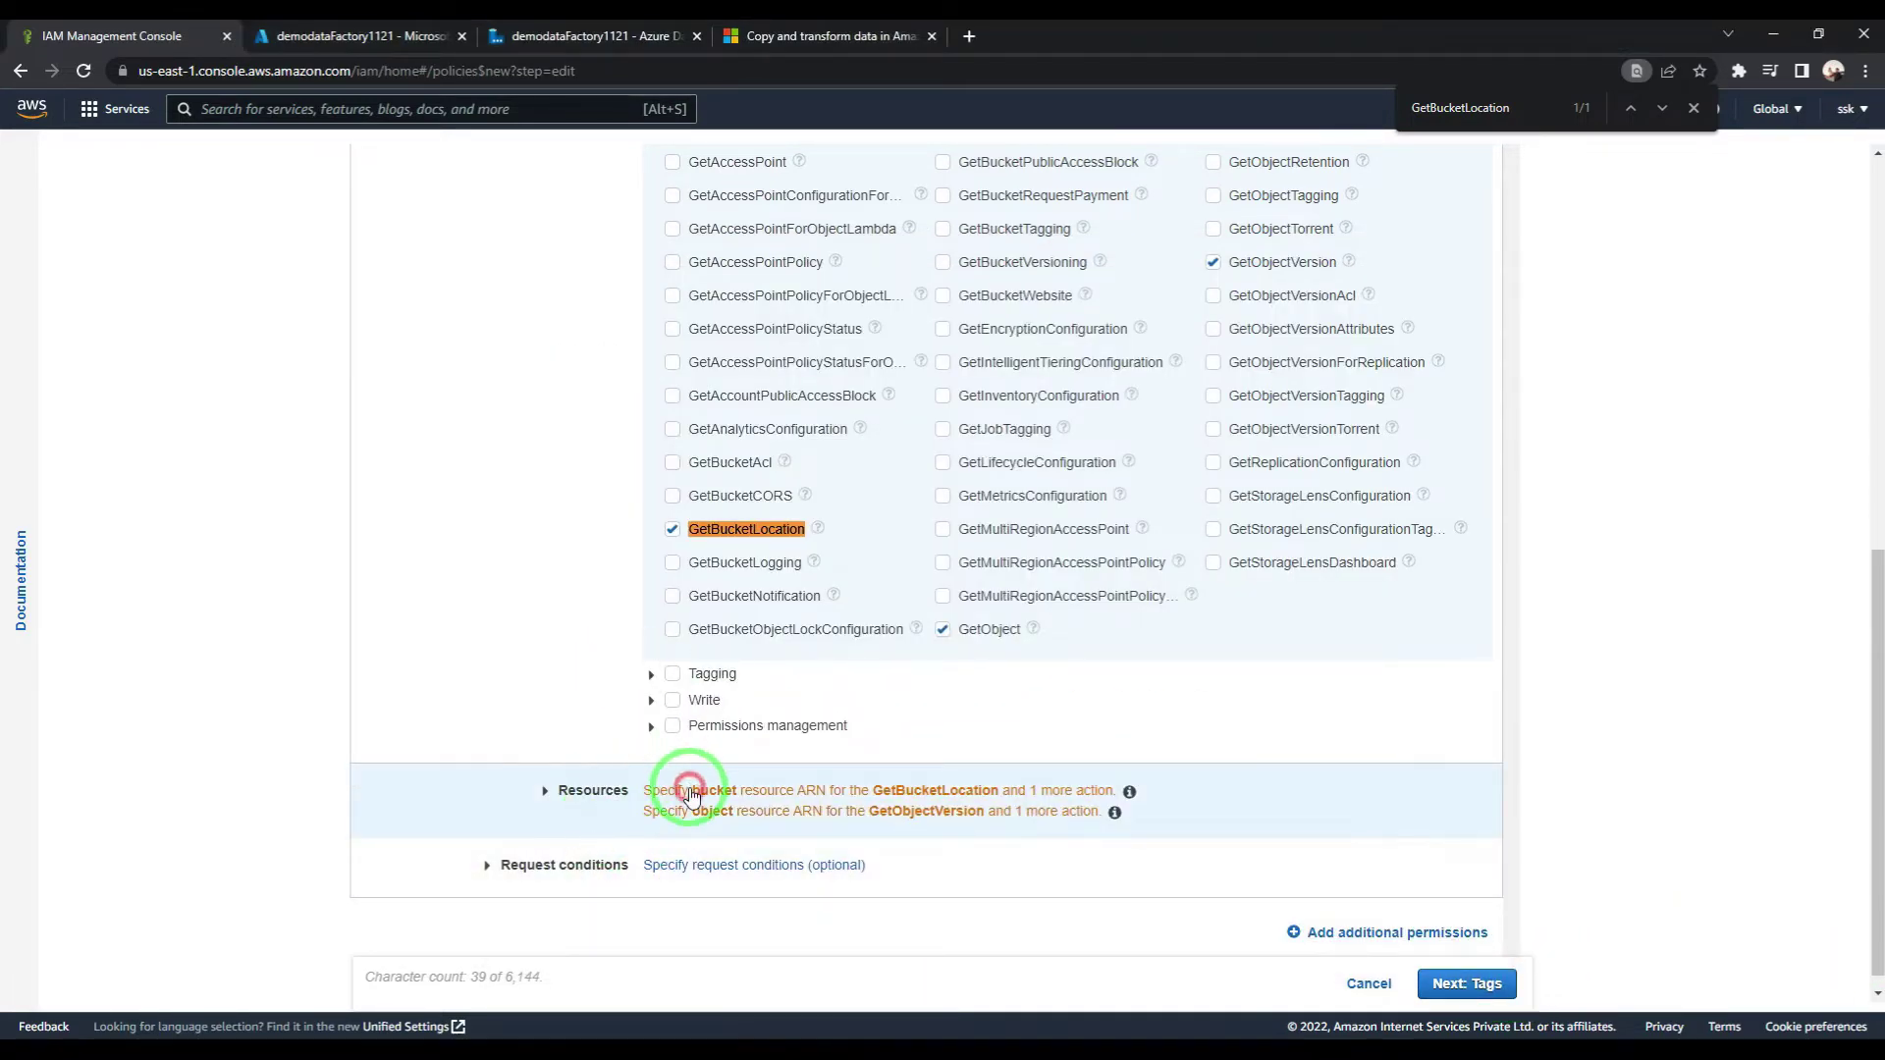
click(655, 690)
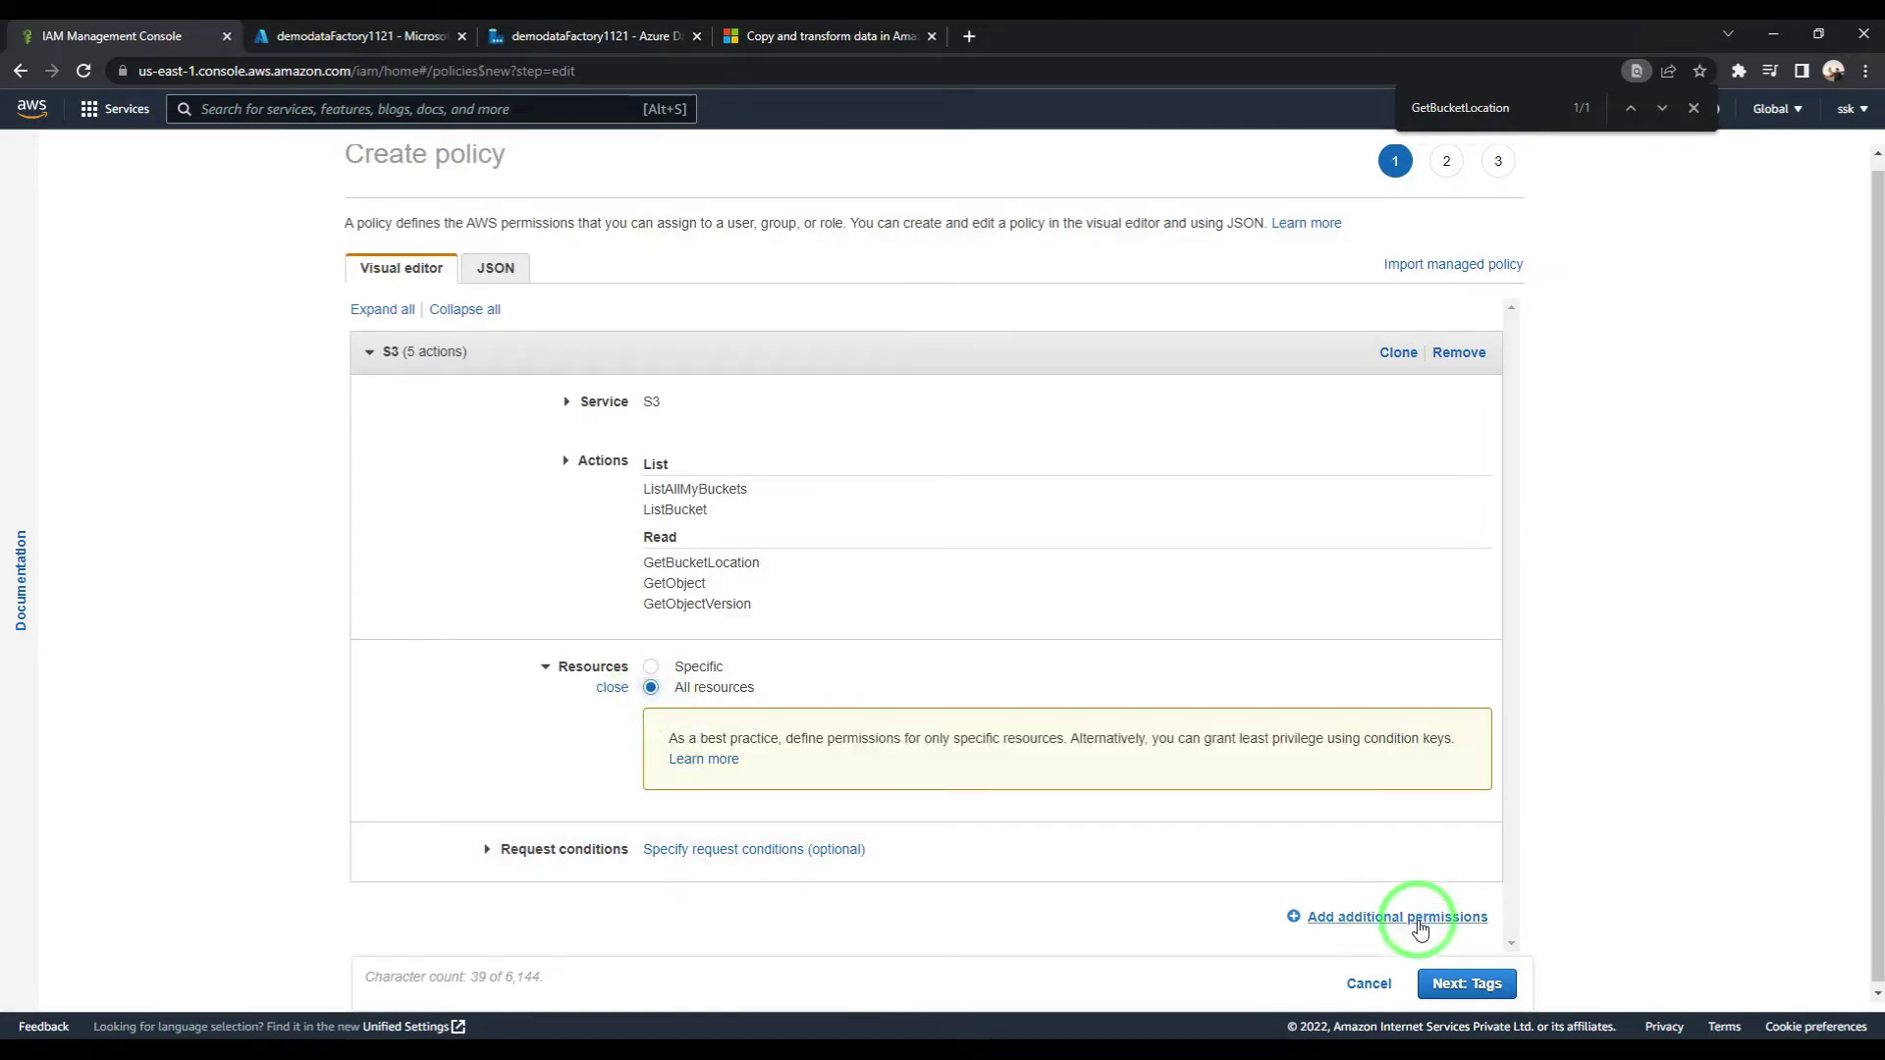
click(1458, 982)
click(1448, 984)
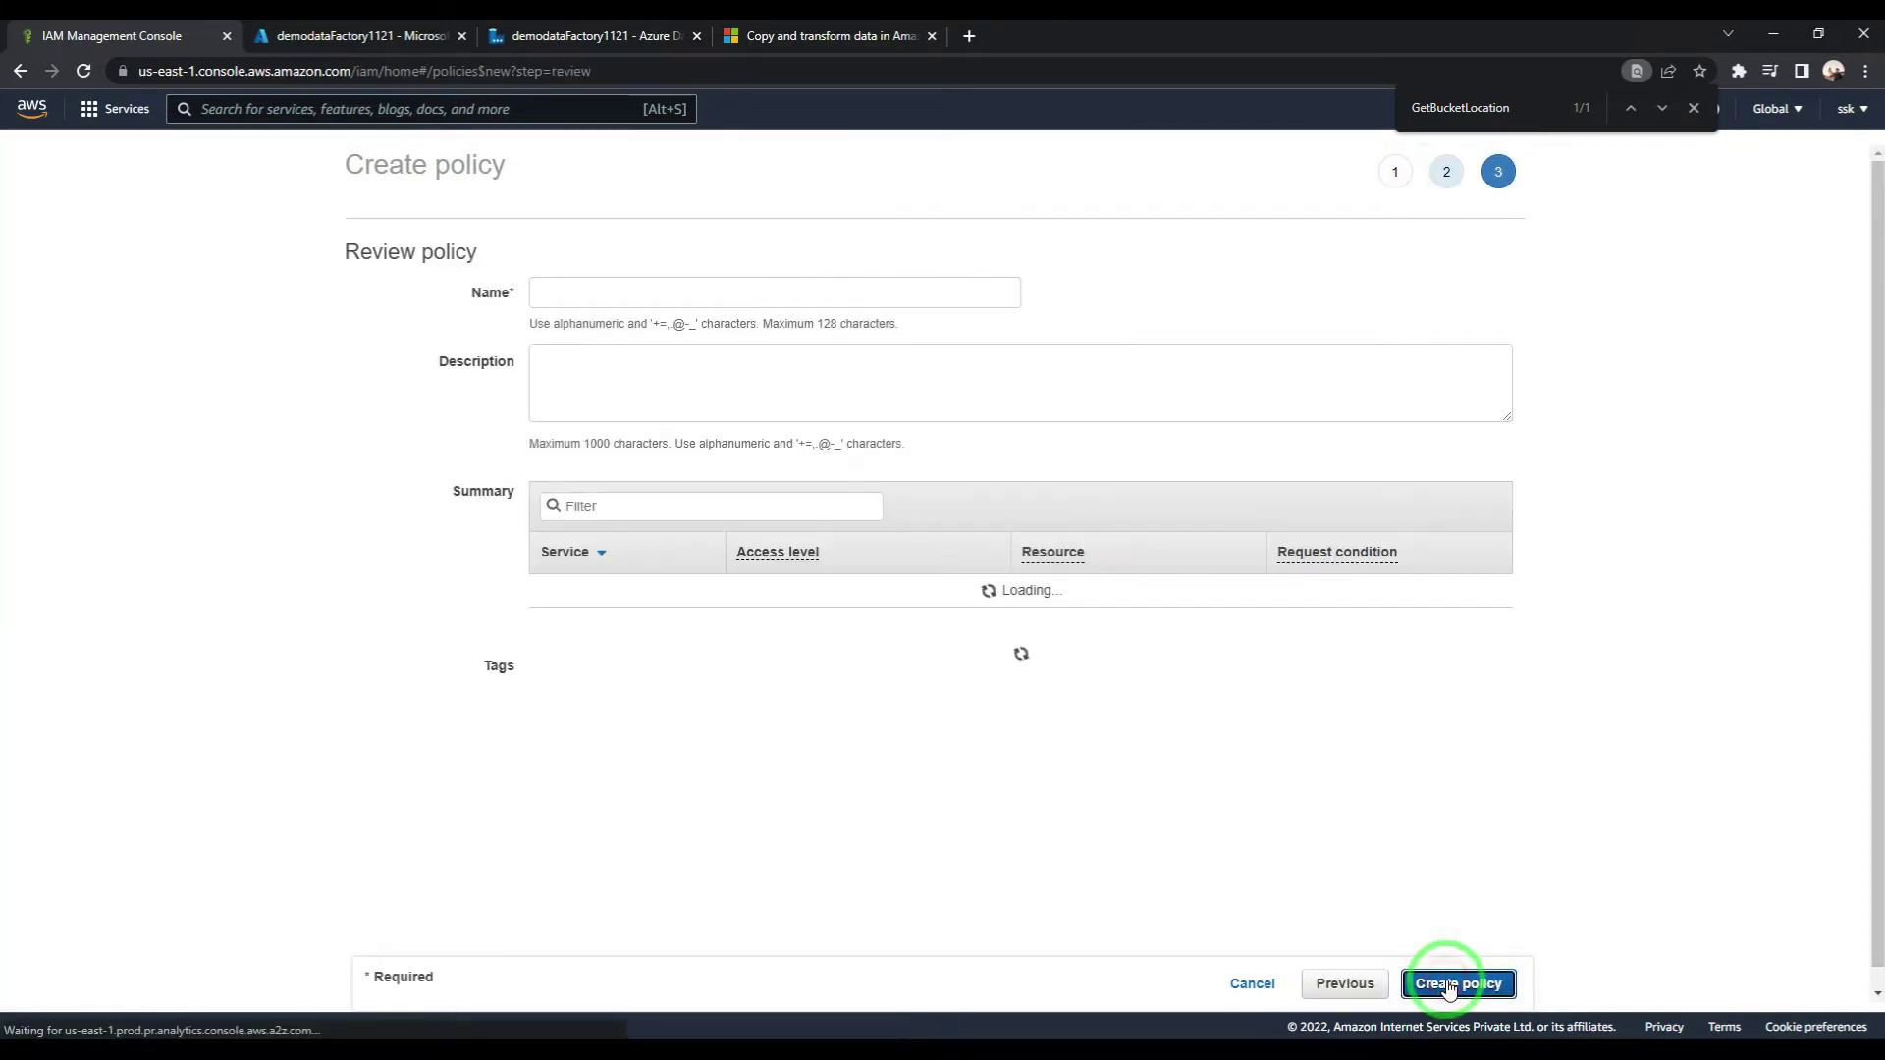
Step: Name the policy MyS3custompolicy, describe it as "To access S3", and create it
click(701, 298)
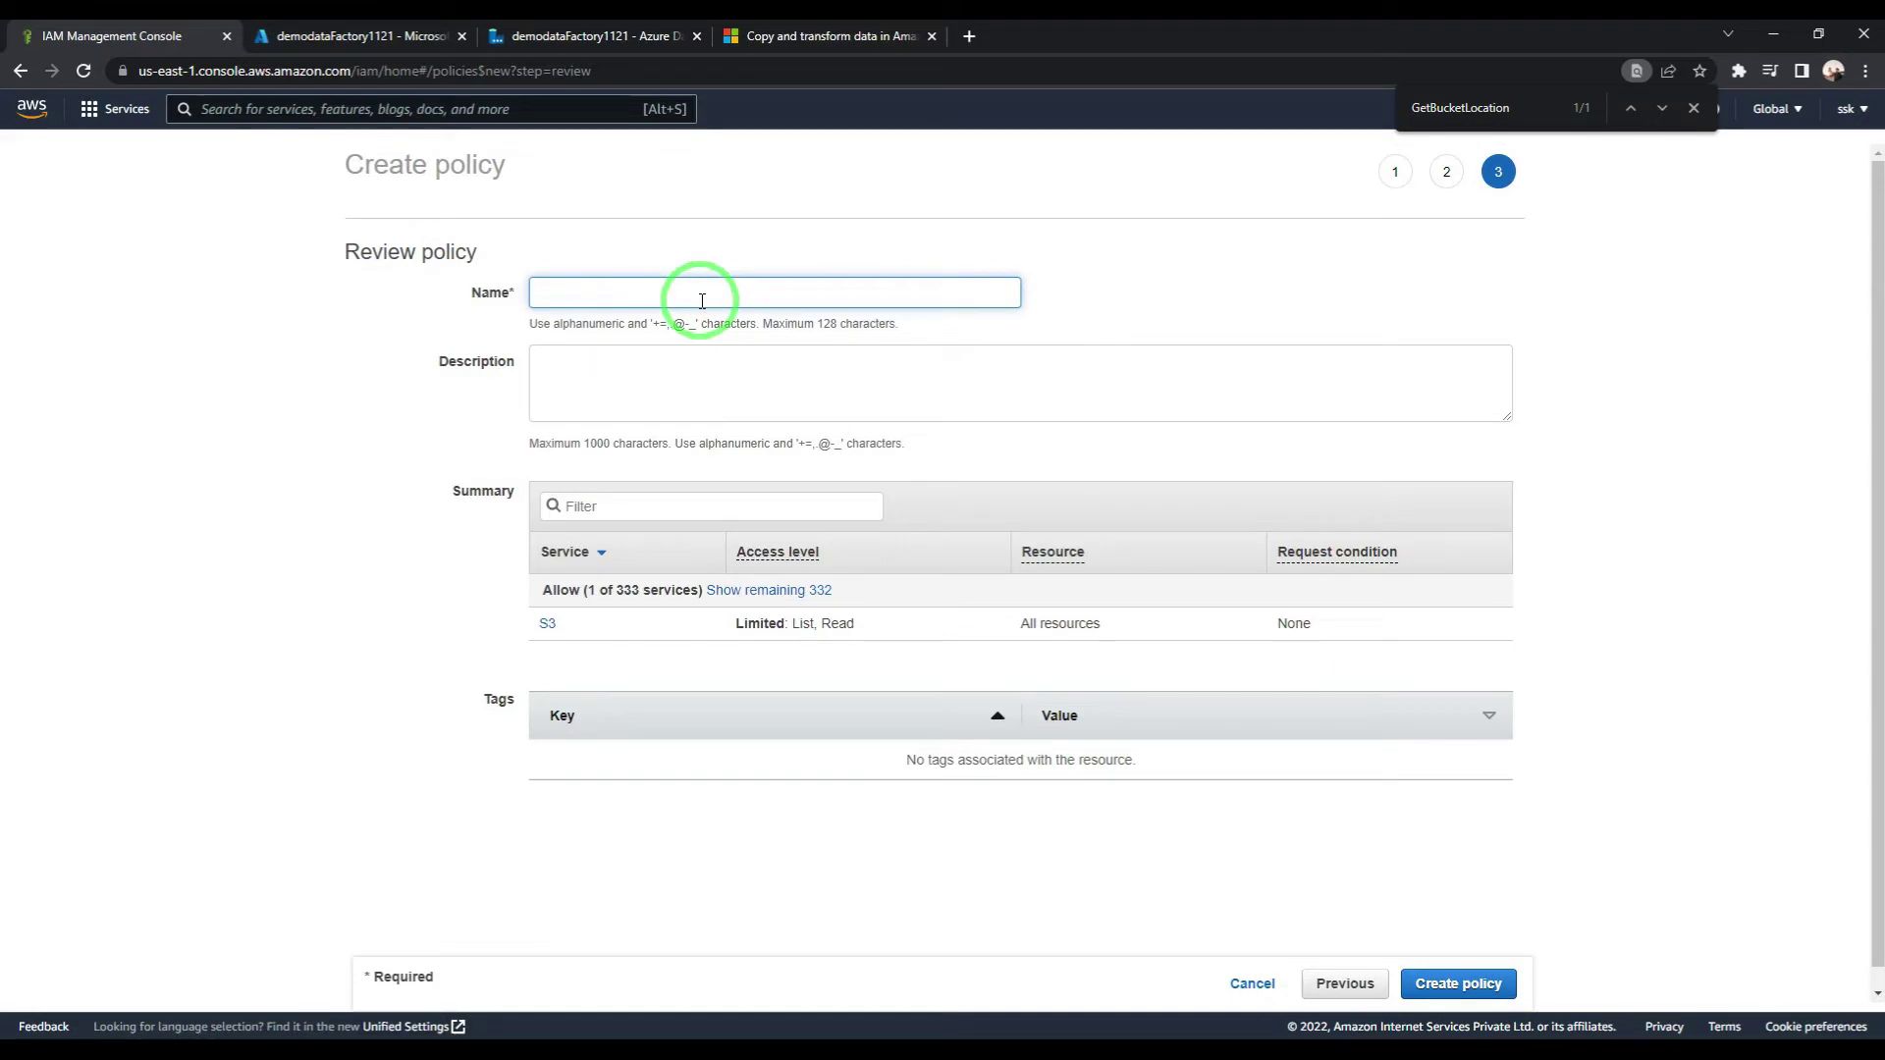
text(MyS3)
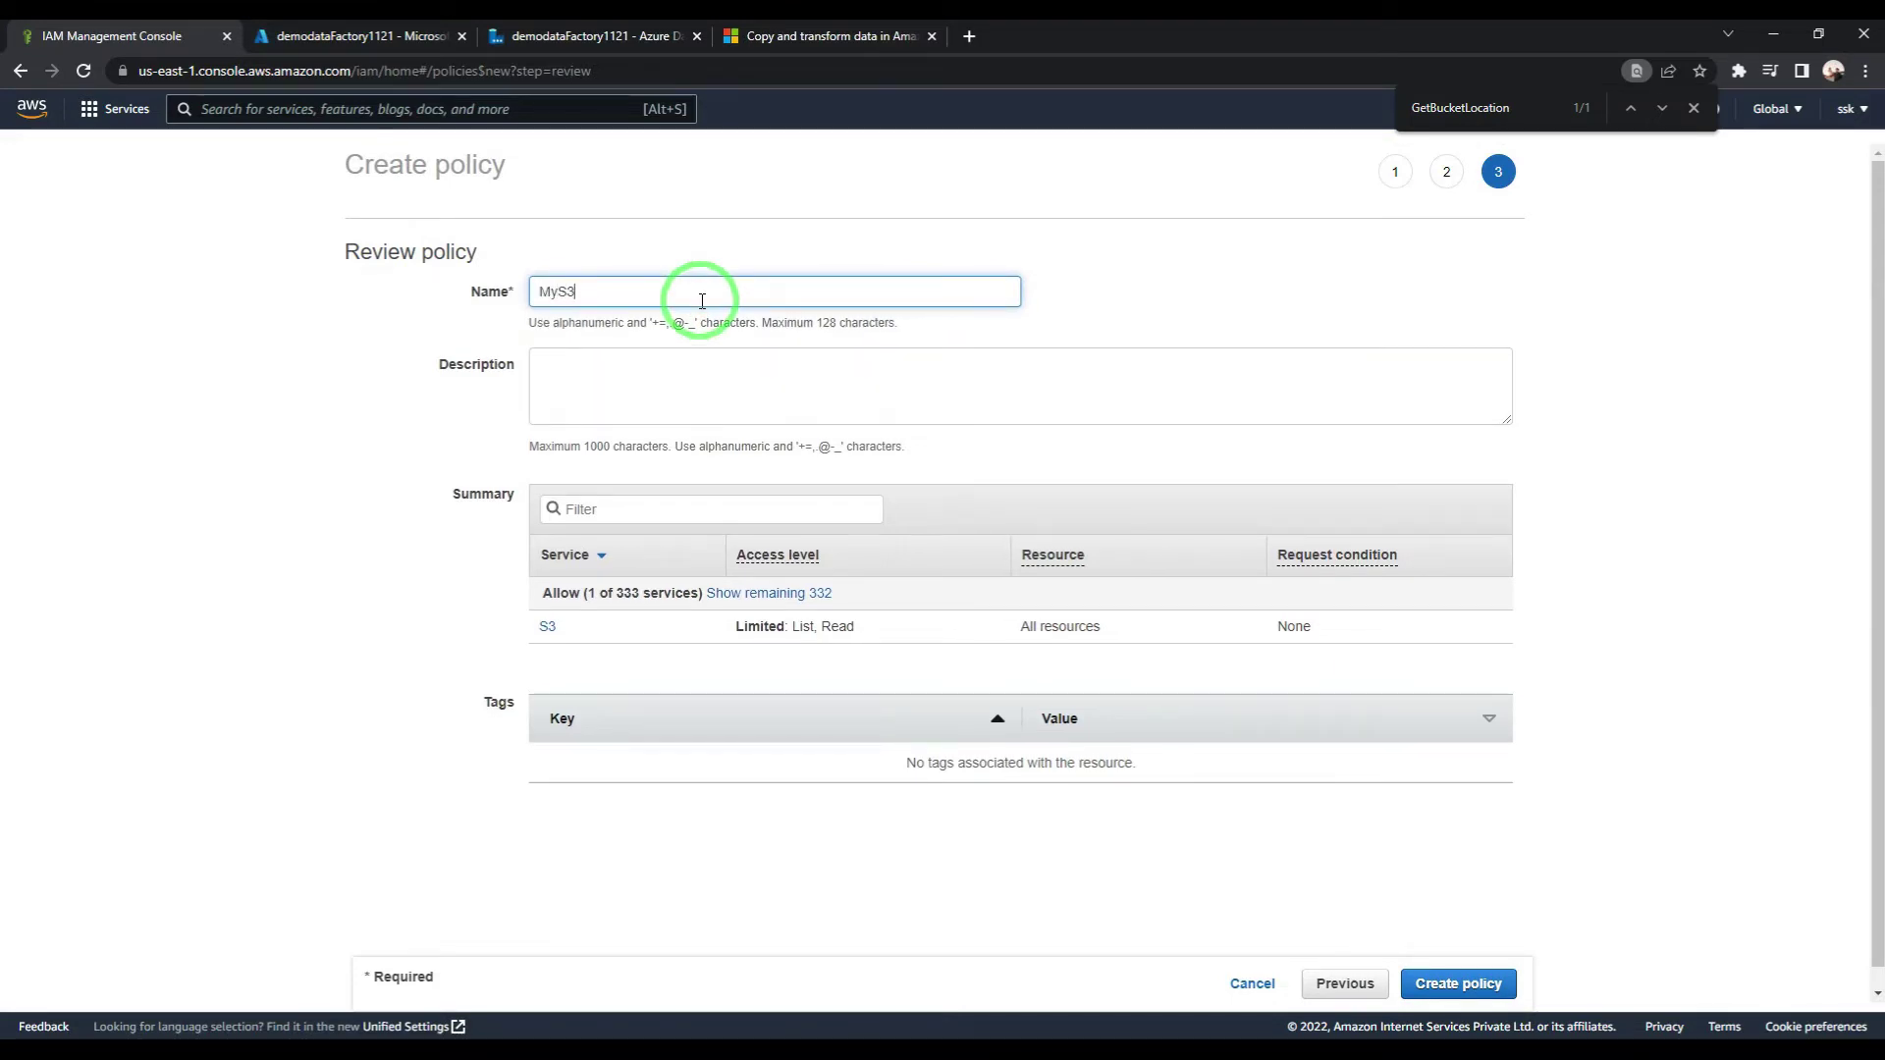
text( cu)
key(BackSpace)
text(cus)
click(832, 390)
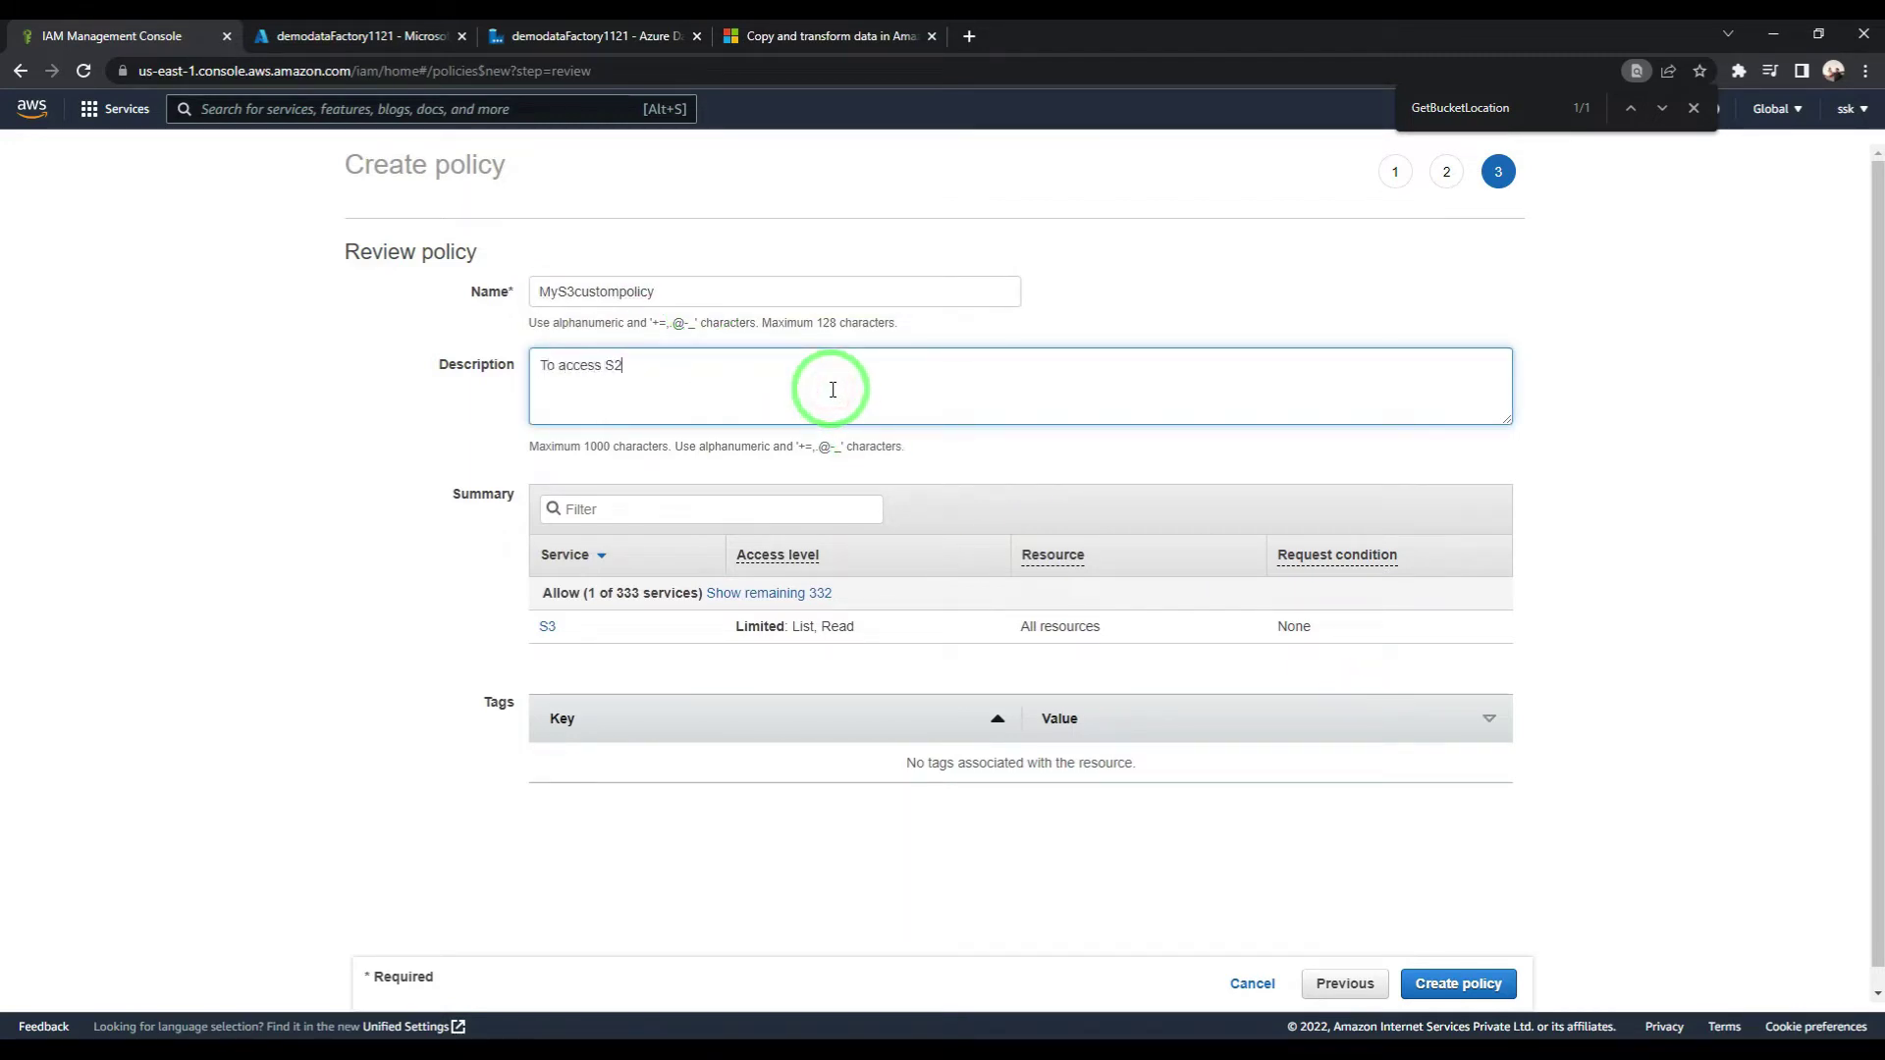
click(1457, 983)
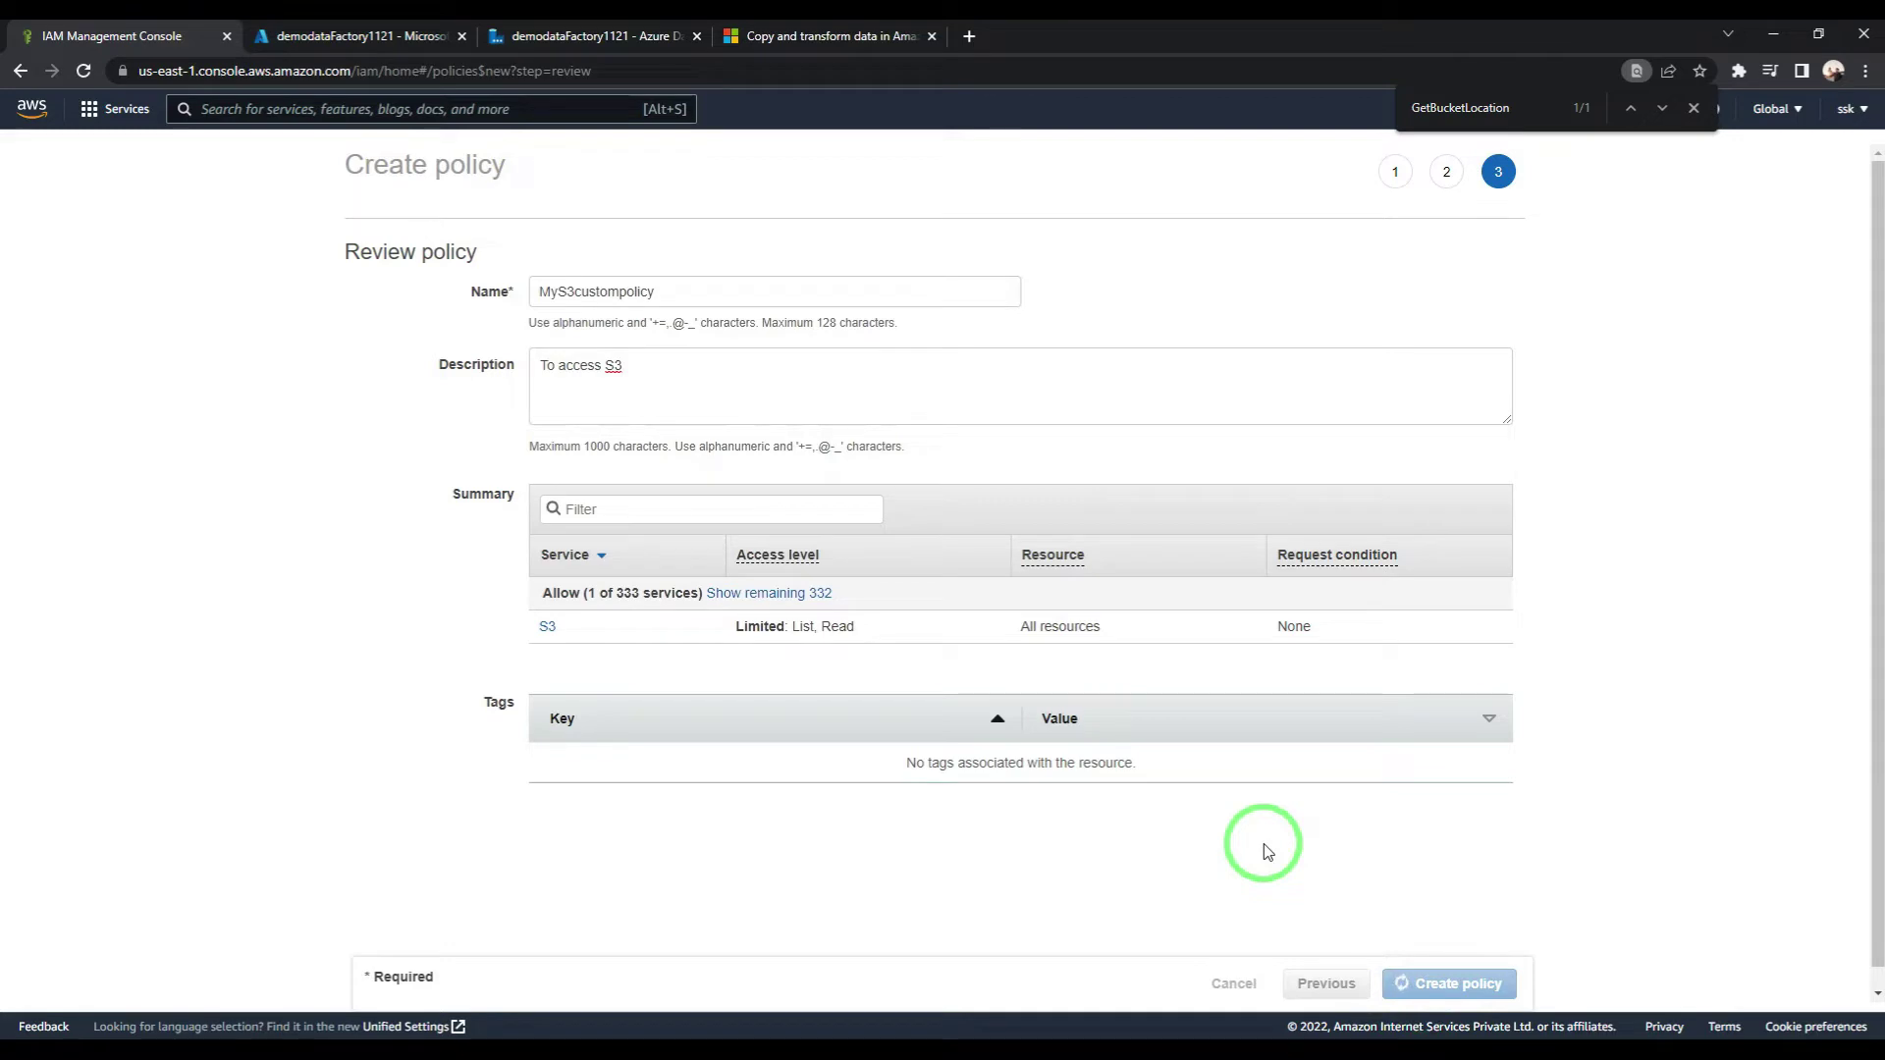
click(1693, 108)
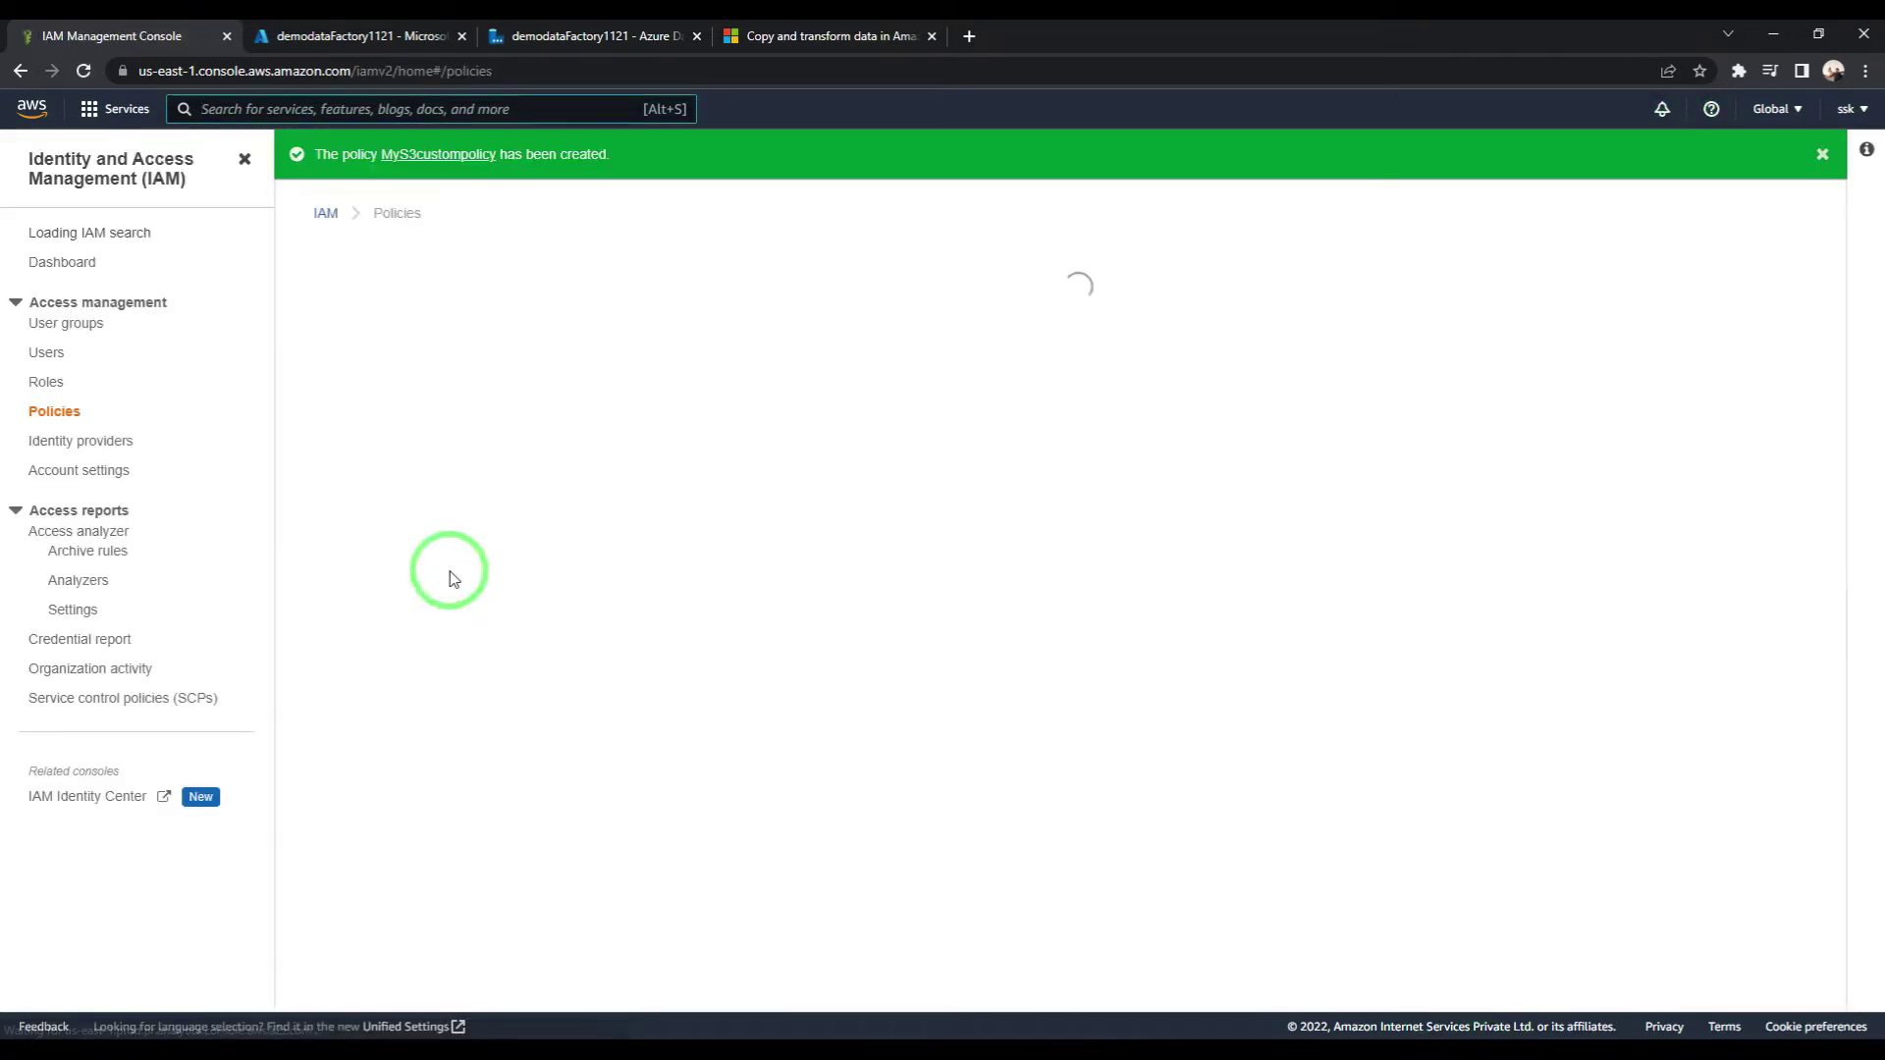
Step: Open the IAM user learner2 and start adding permissions by attaching existing policies directly
click(53, 365)
click(415, 535)
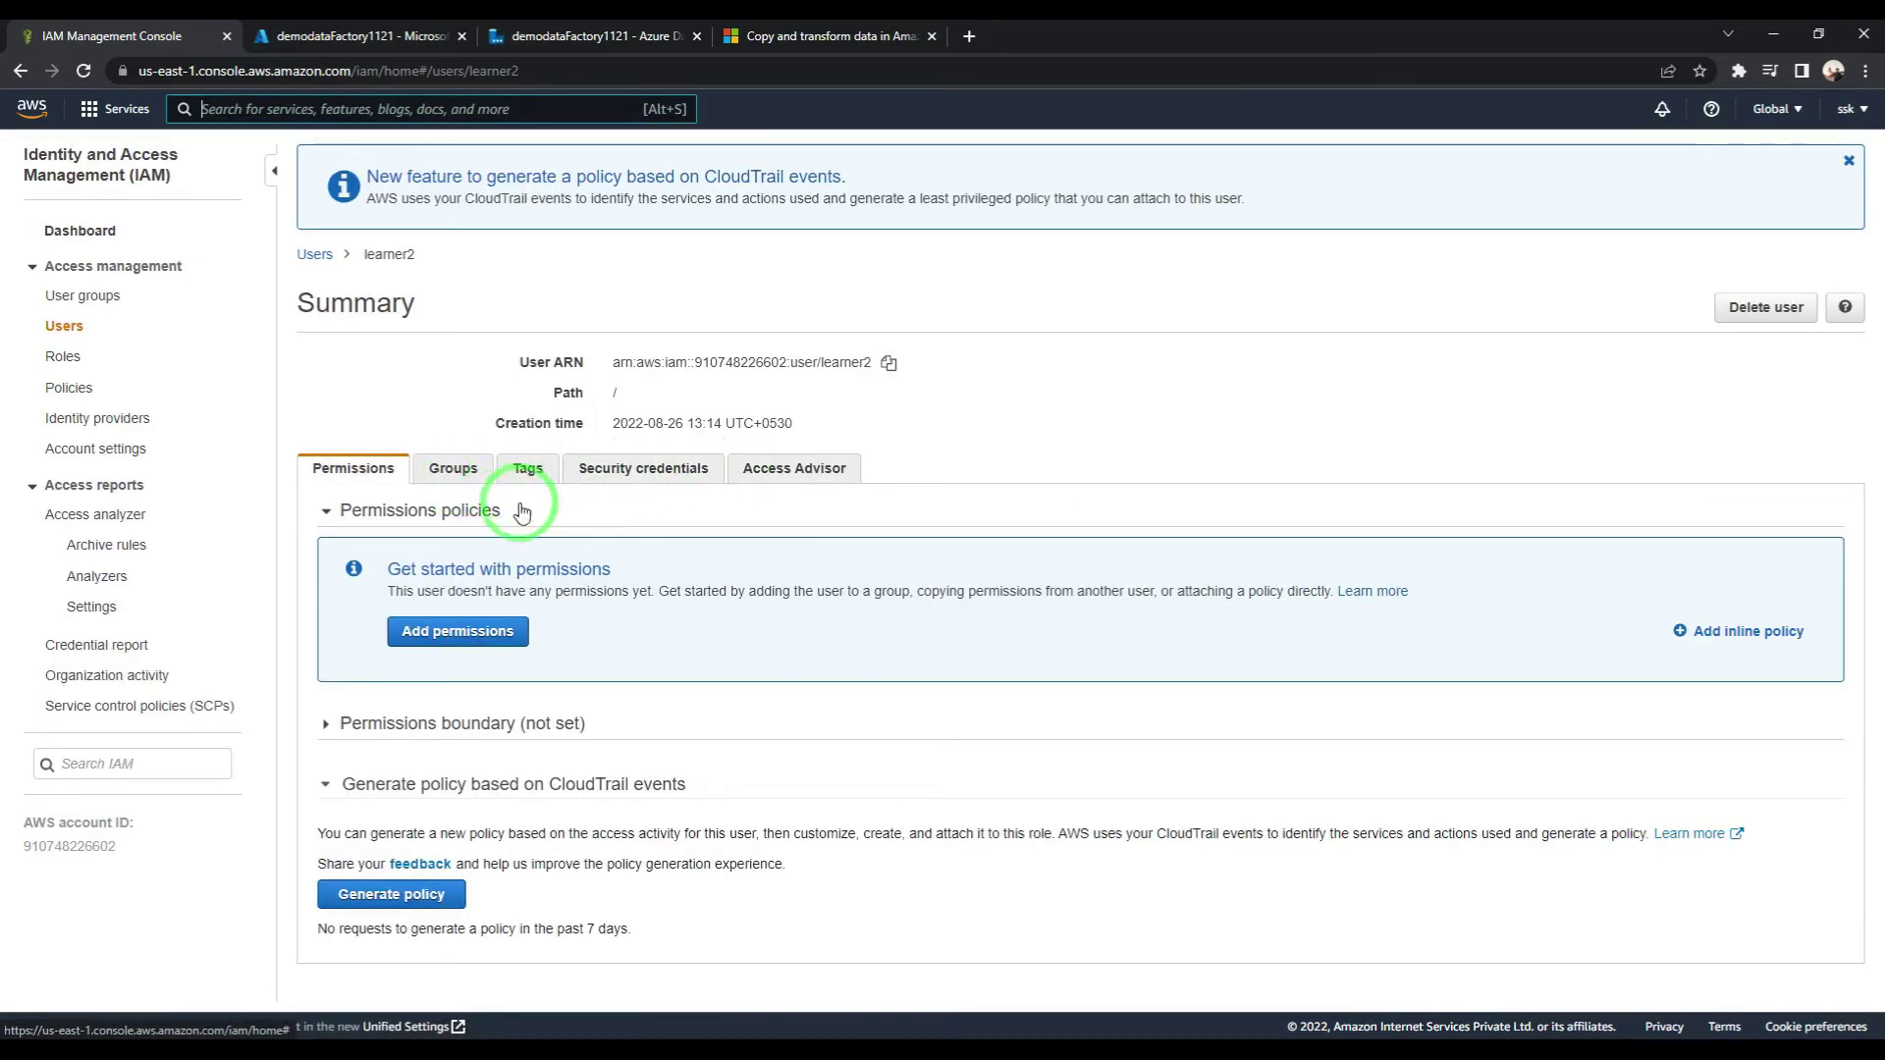
click(485, 633)
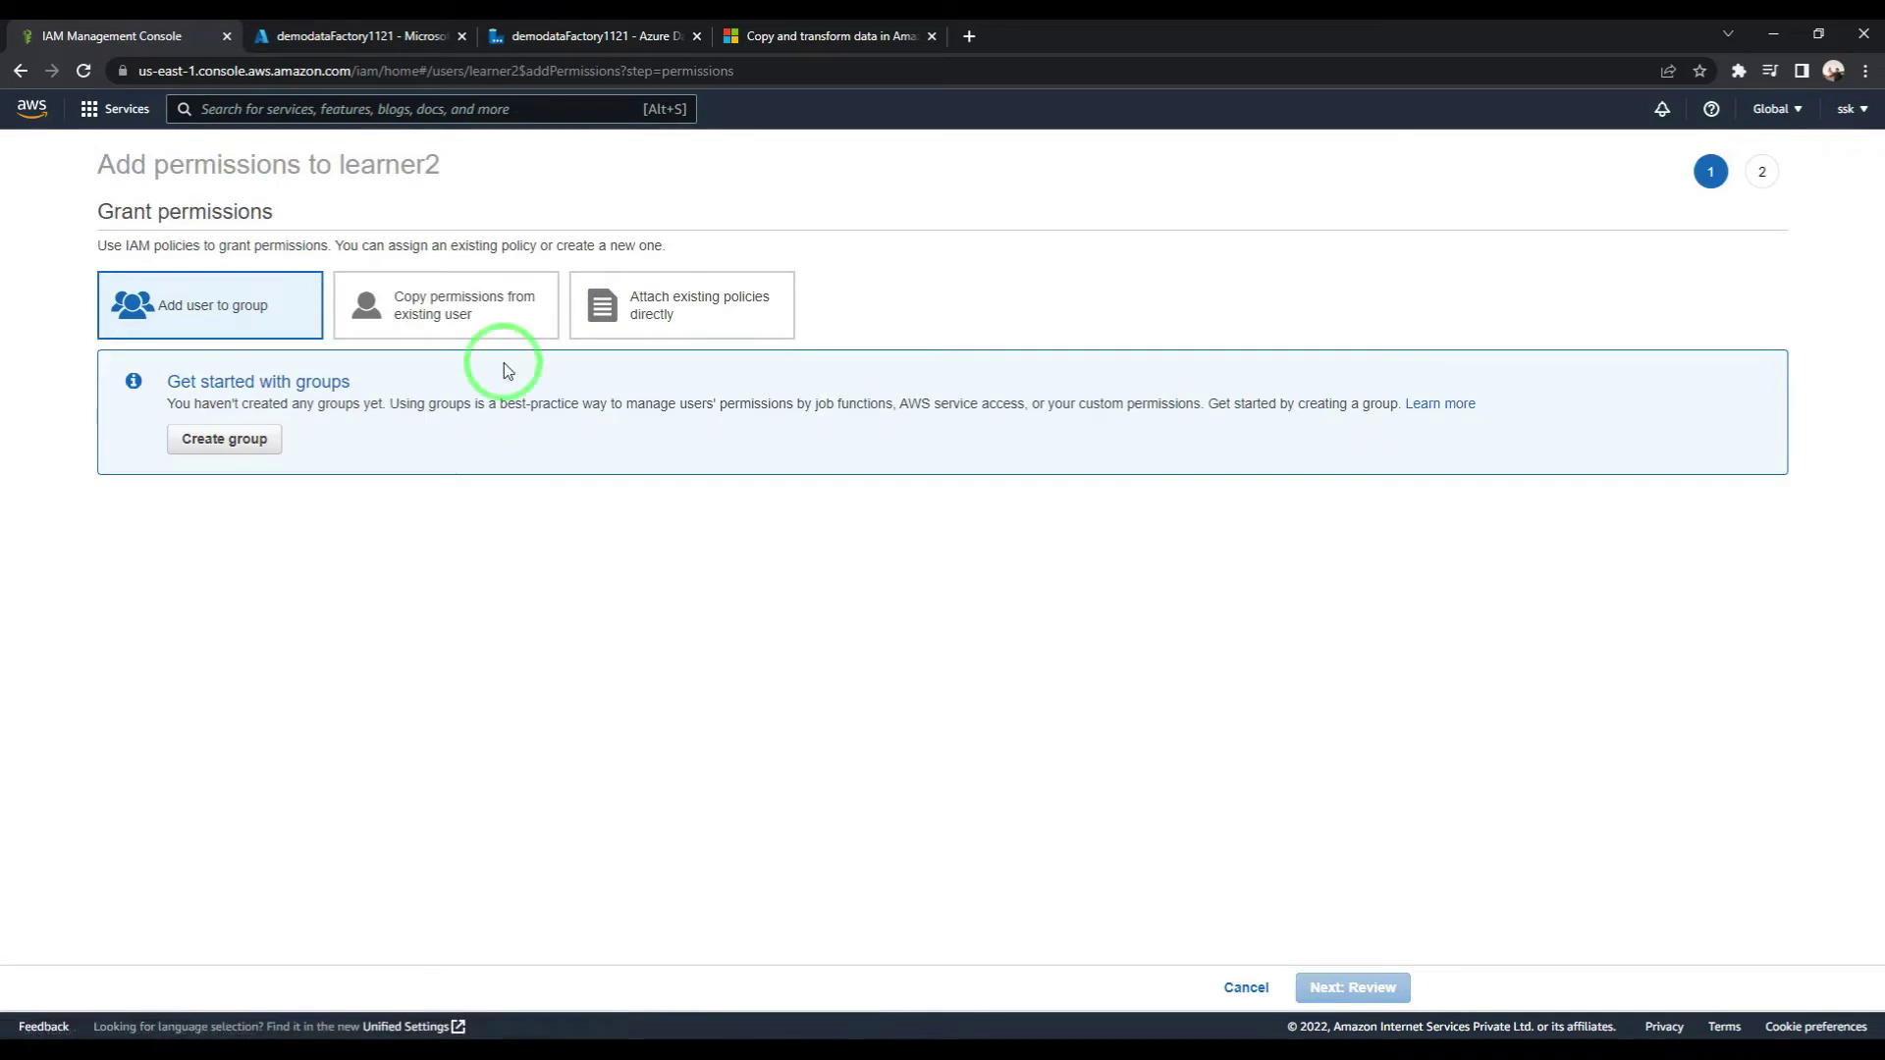
click(703, 284)
Step: Filter the policies by "mys" and attach MyS3custompolicy to the user
click(299, 420)
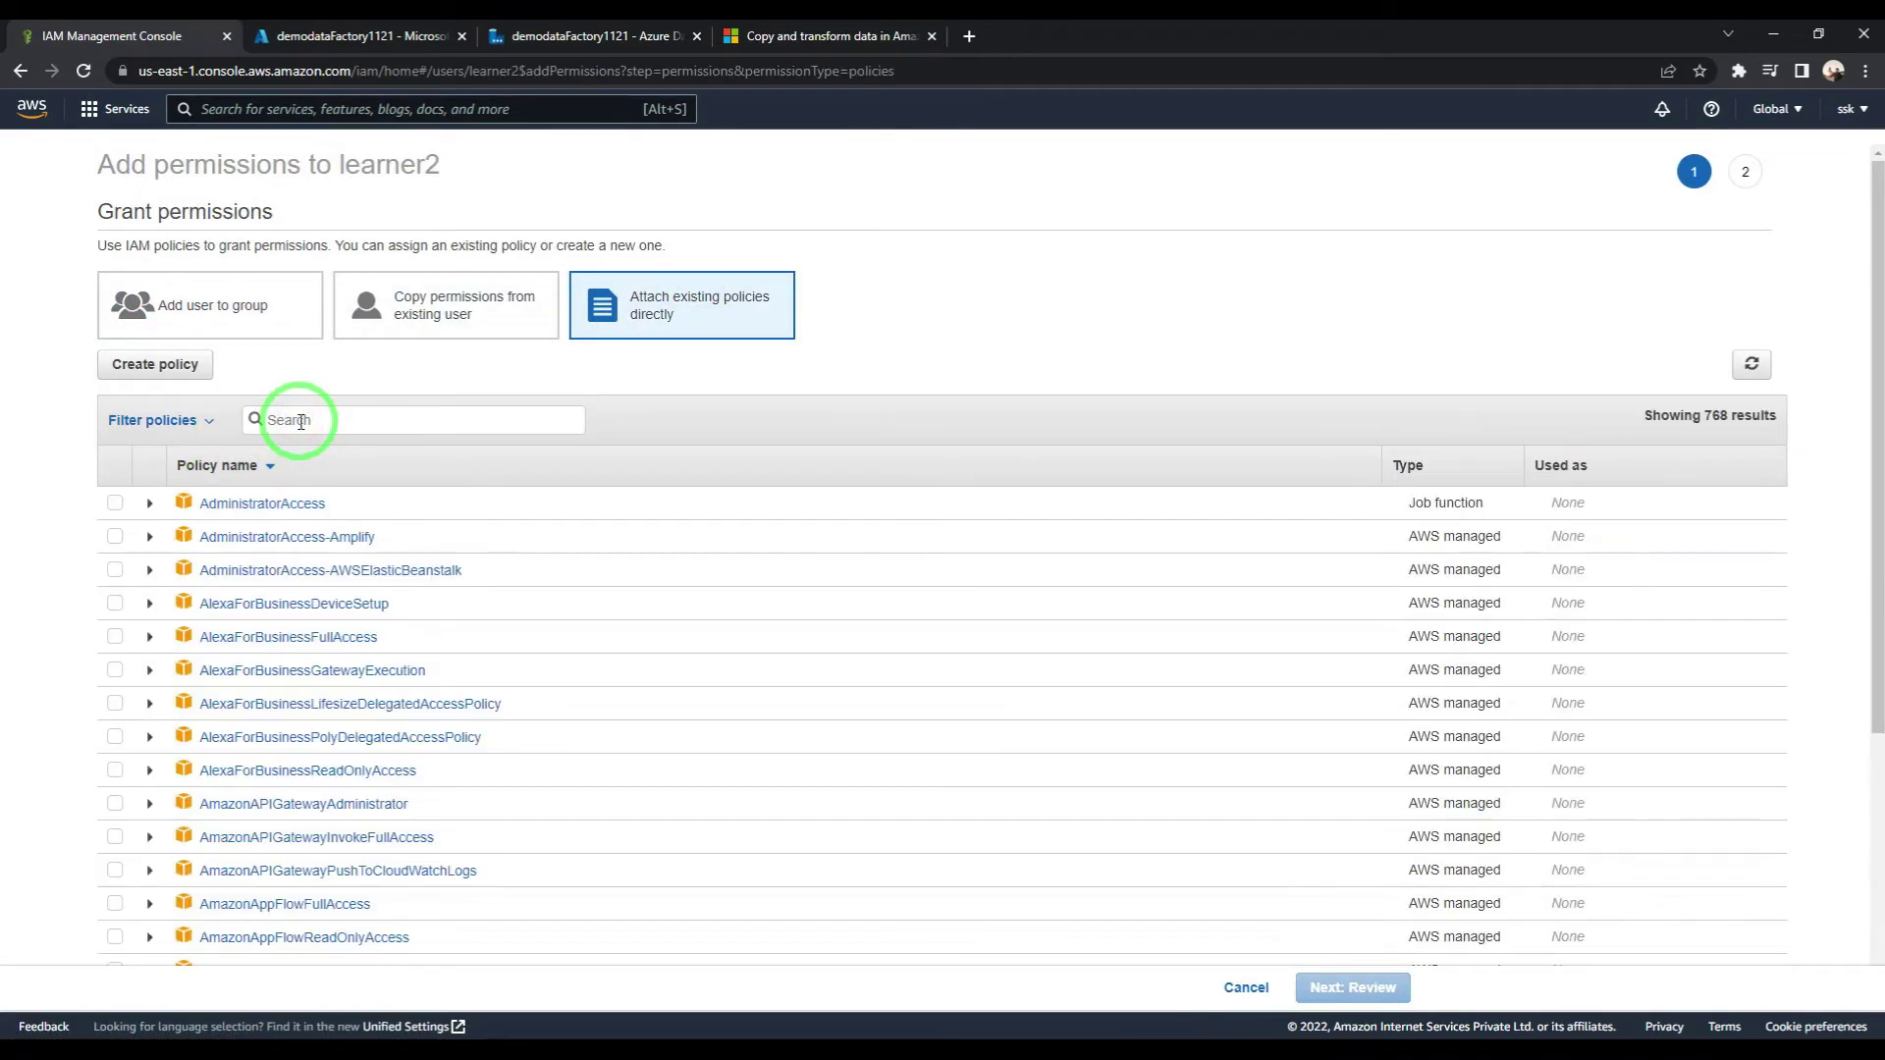
text(mys)
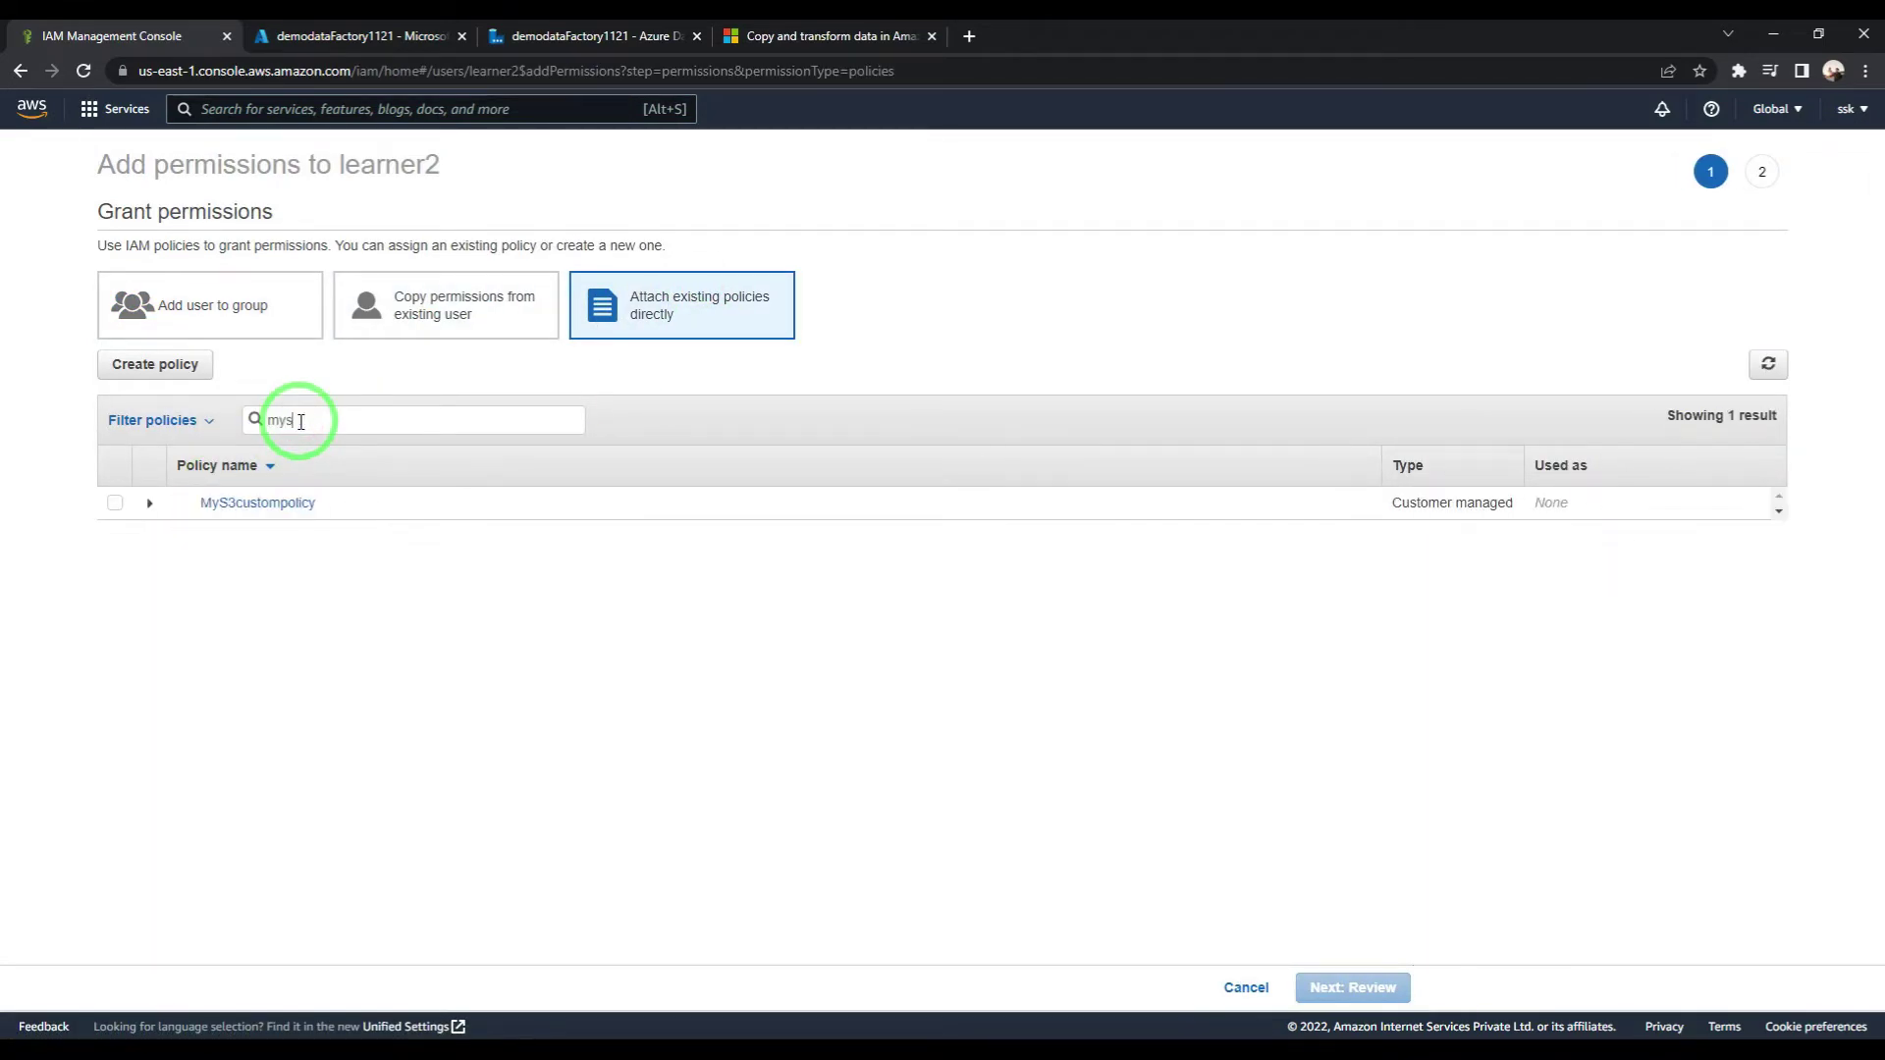
click(110, 504)
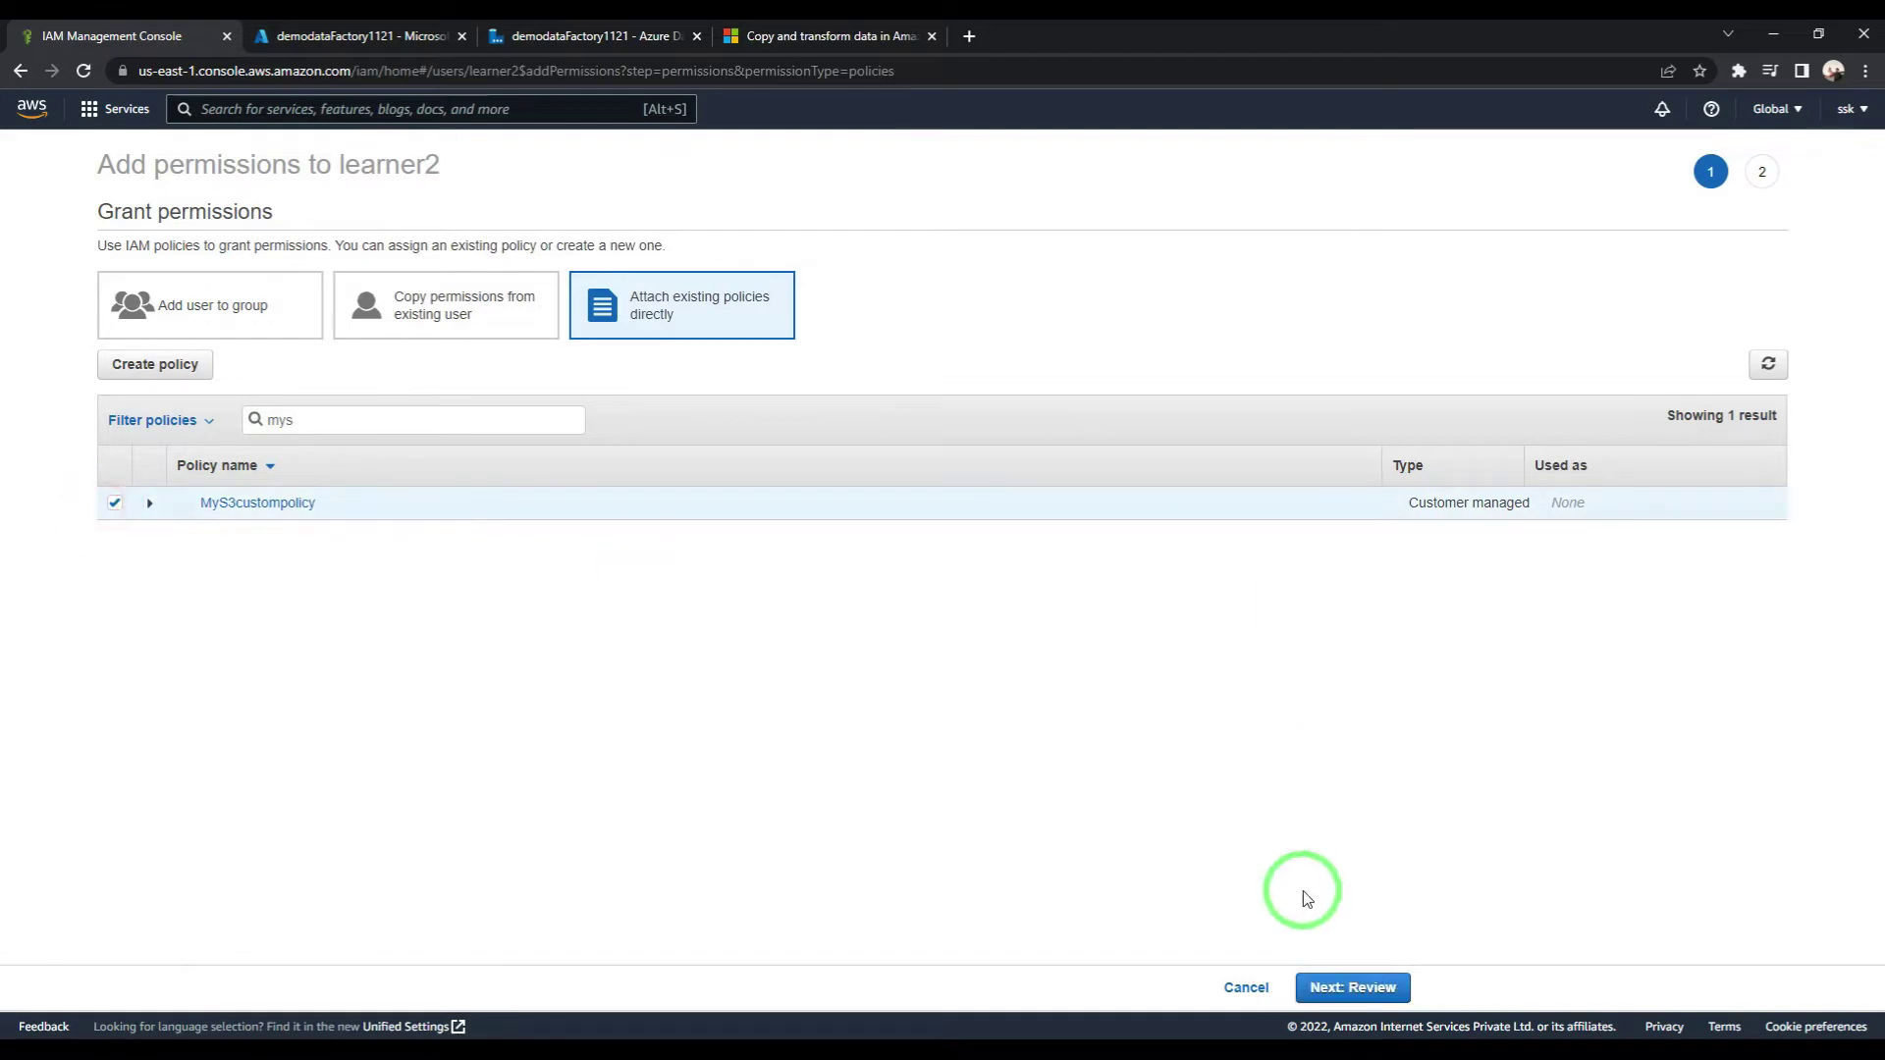
click(1353, 988)
click(1346, 987)
click(575, 1013)
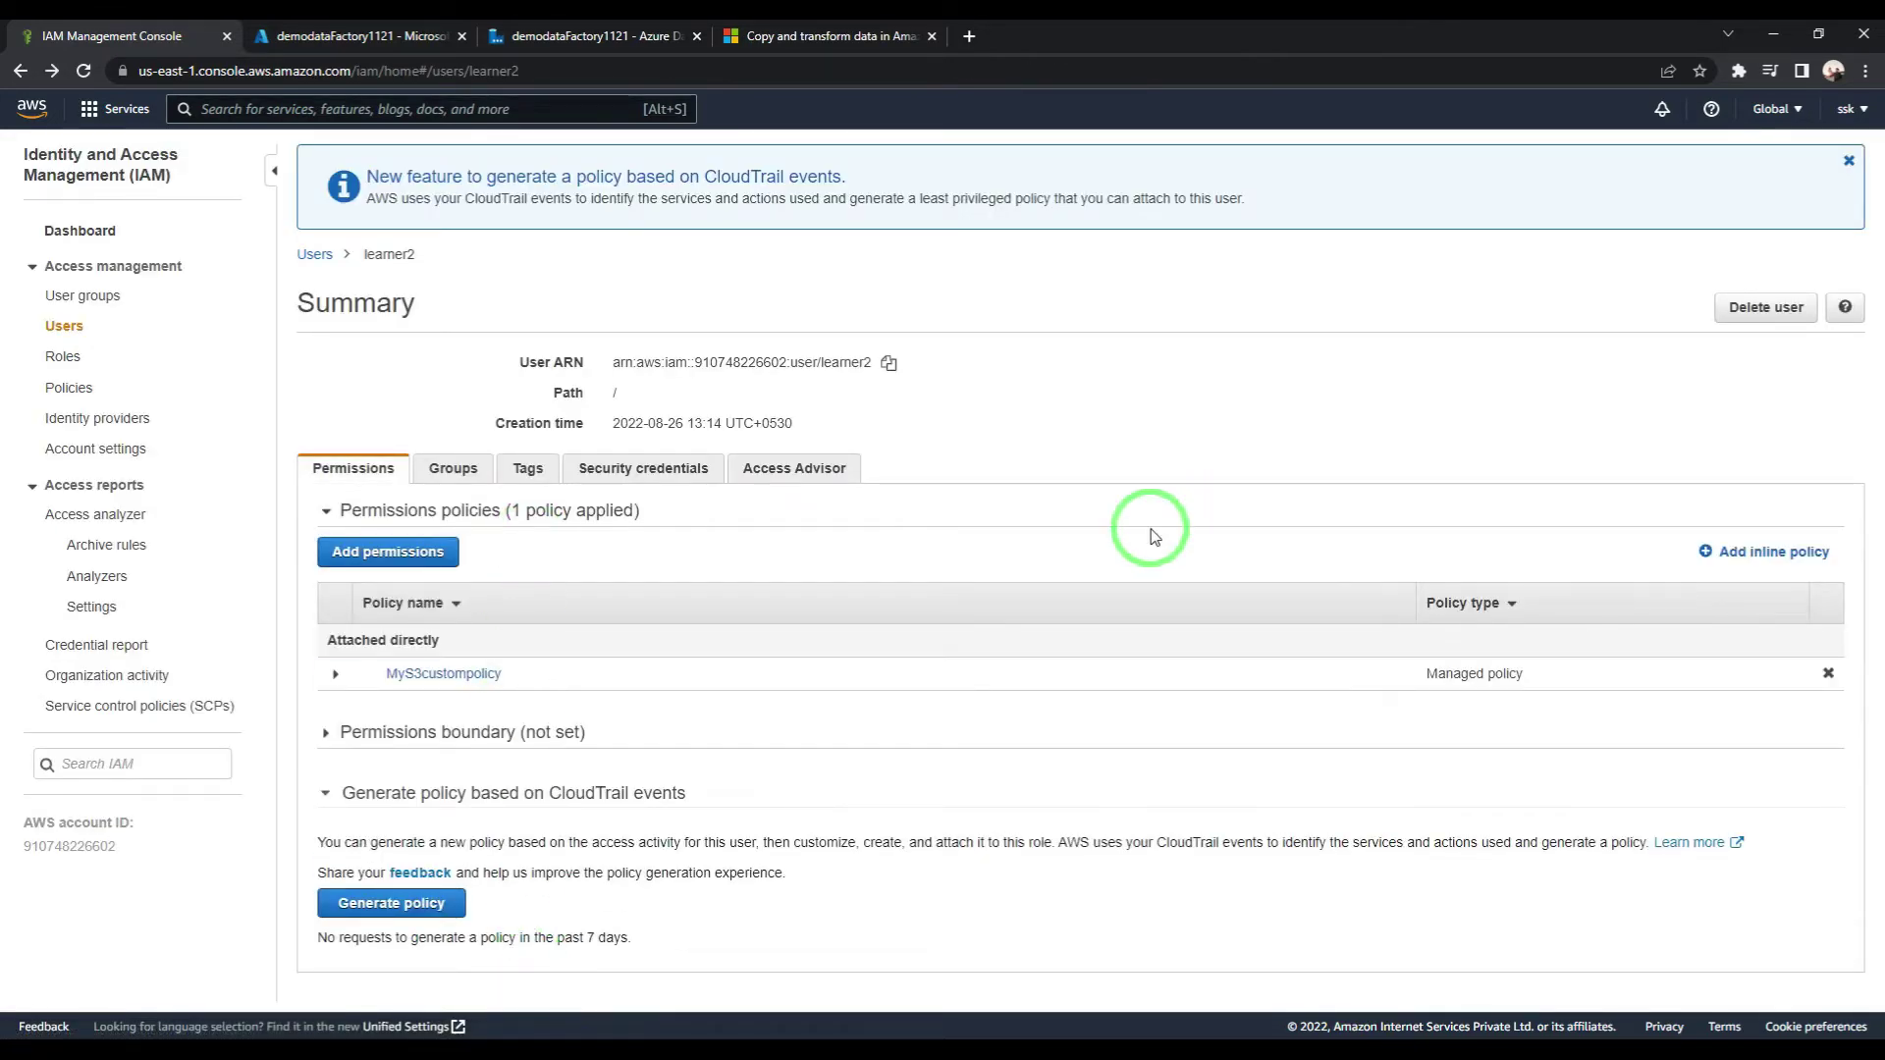
Step: In Notepad, add a separator line and the note "We have given required permissions, lets create linked service from ADF"
click(432, 1039)
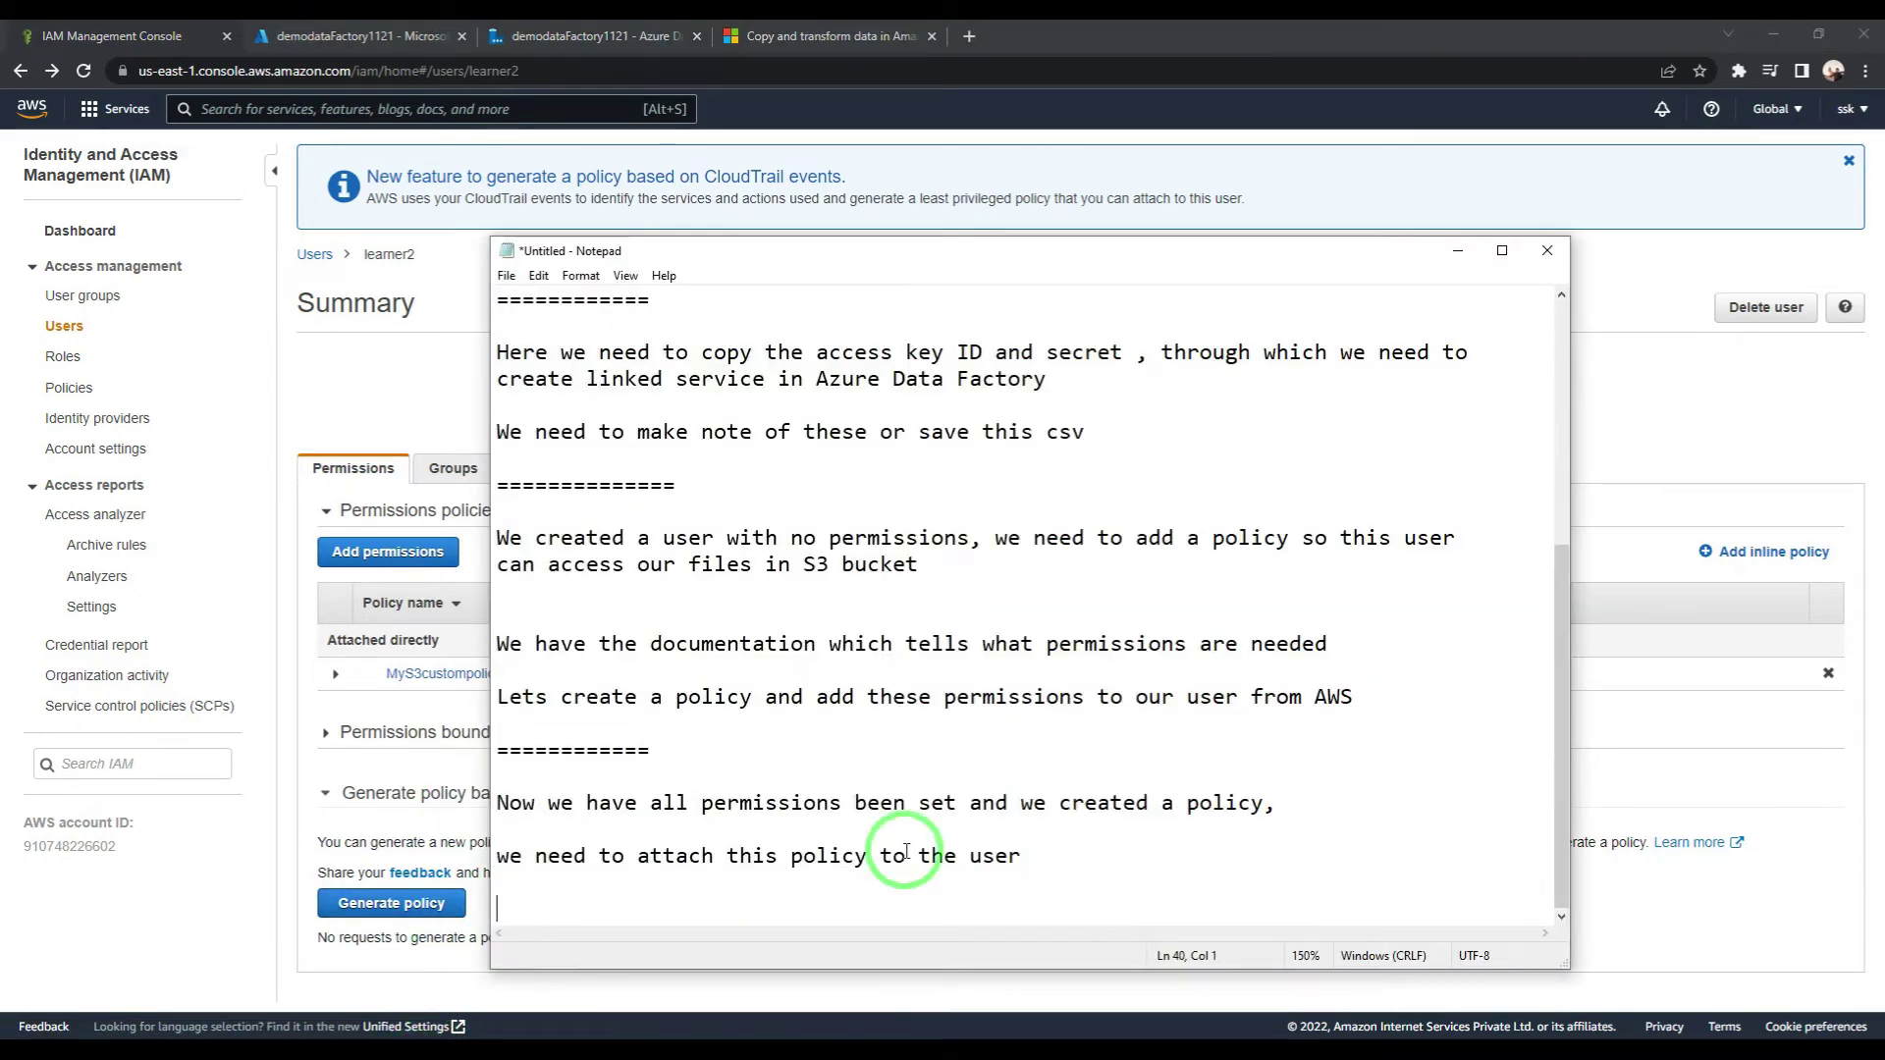
key(Return)
key(Return)
text(===============)
key(Return)
key(Return)
text(We have given required perm)
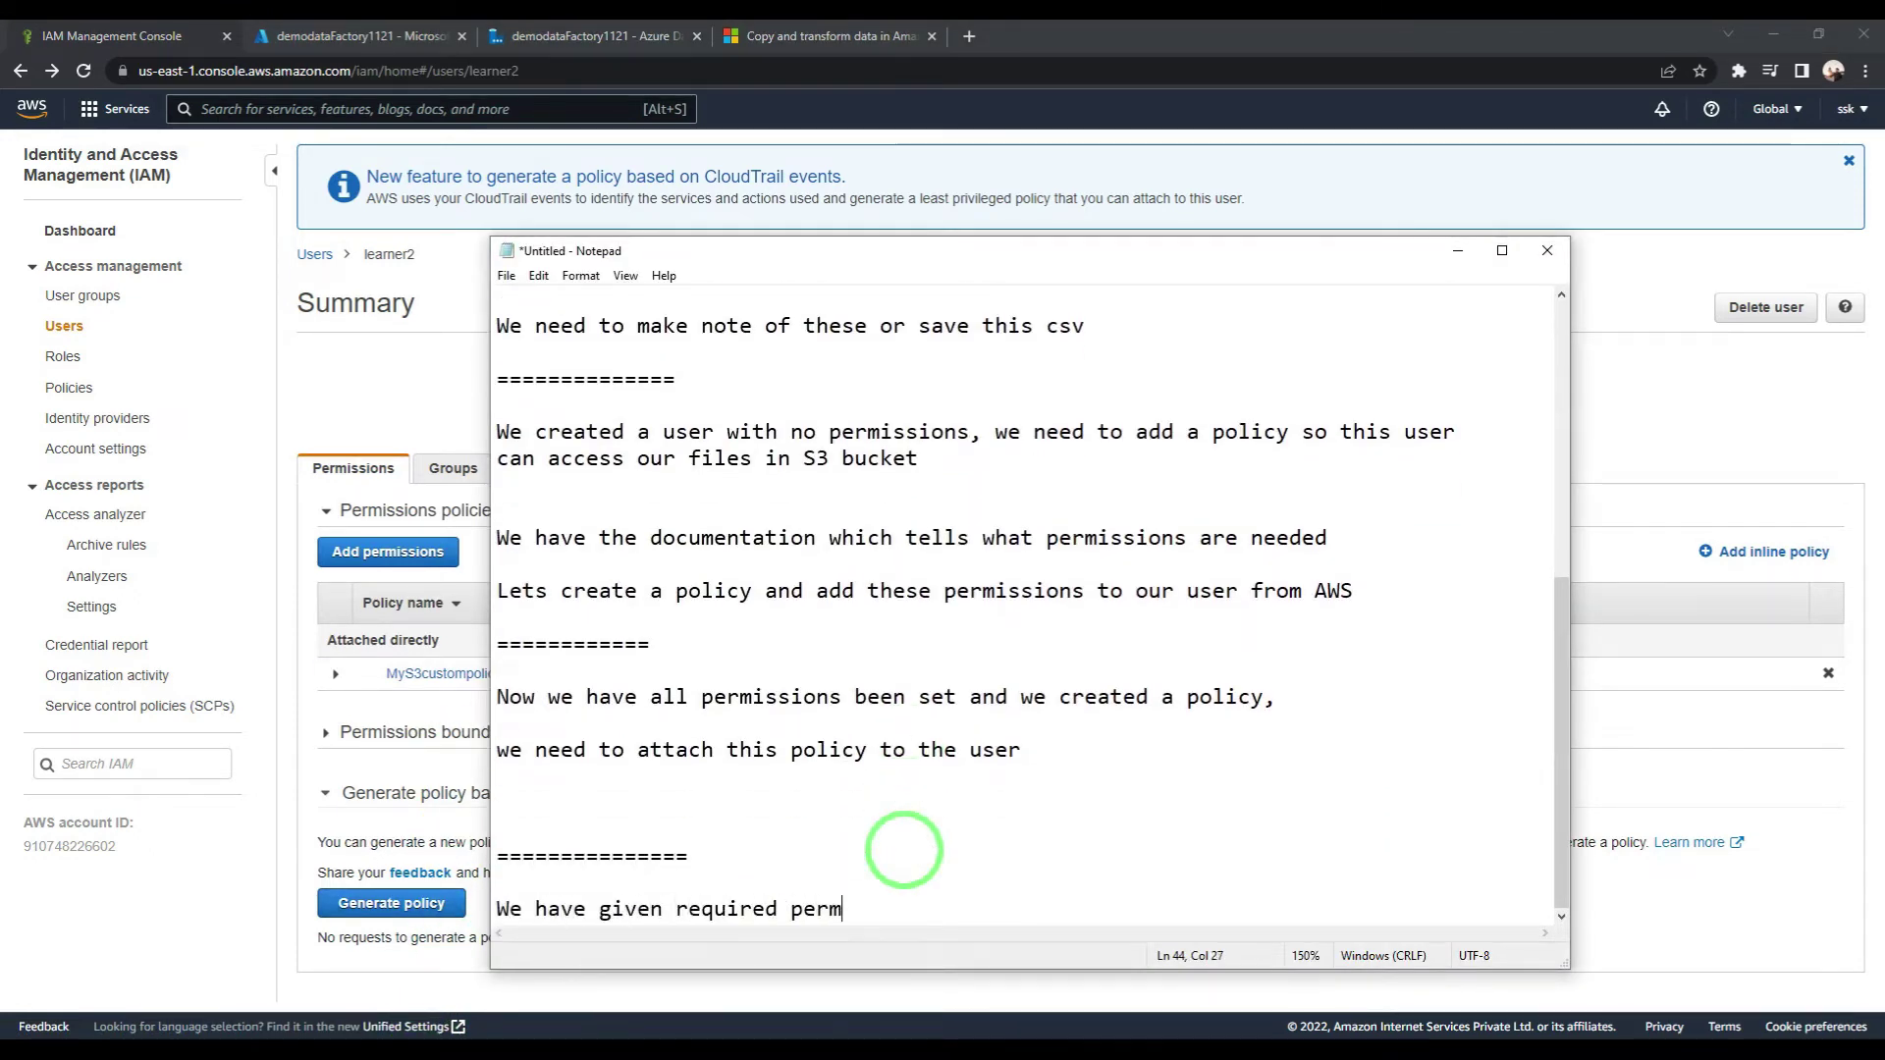
text(issions, lets create linked service from ADF)
key(Return)
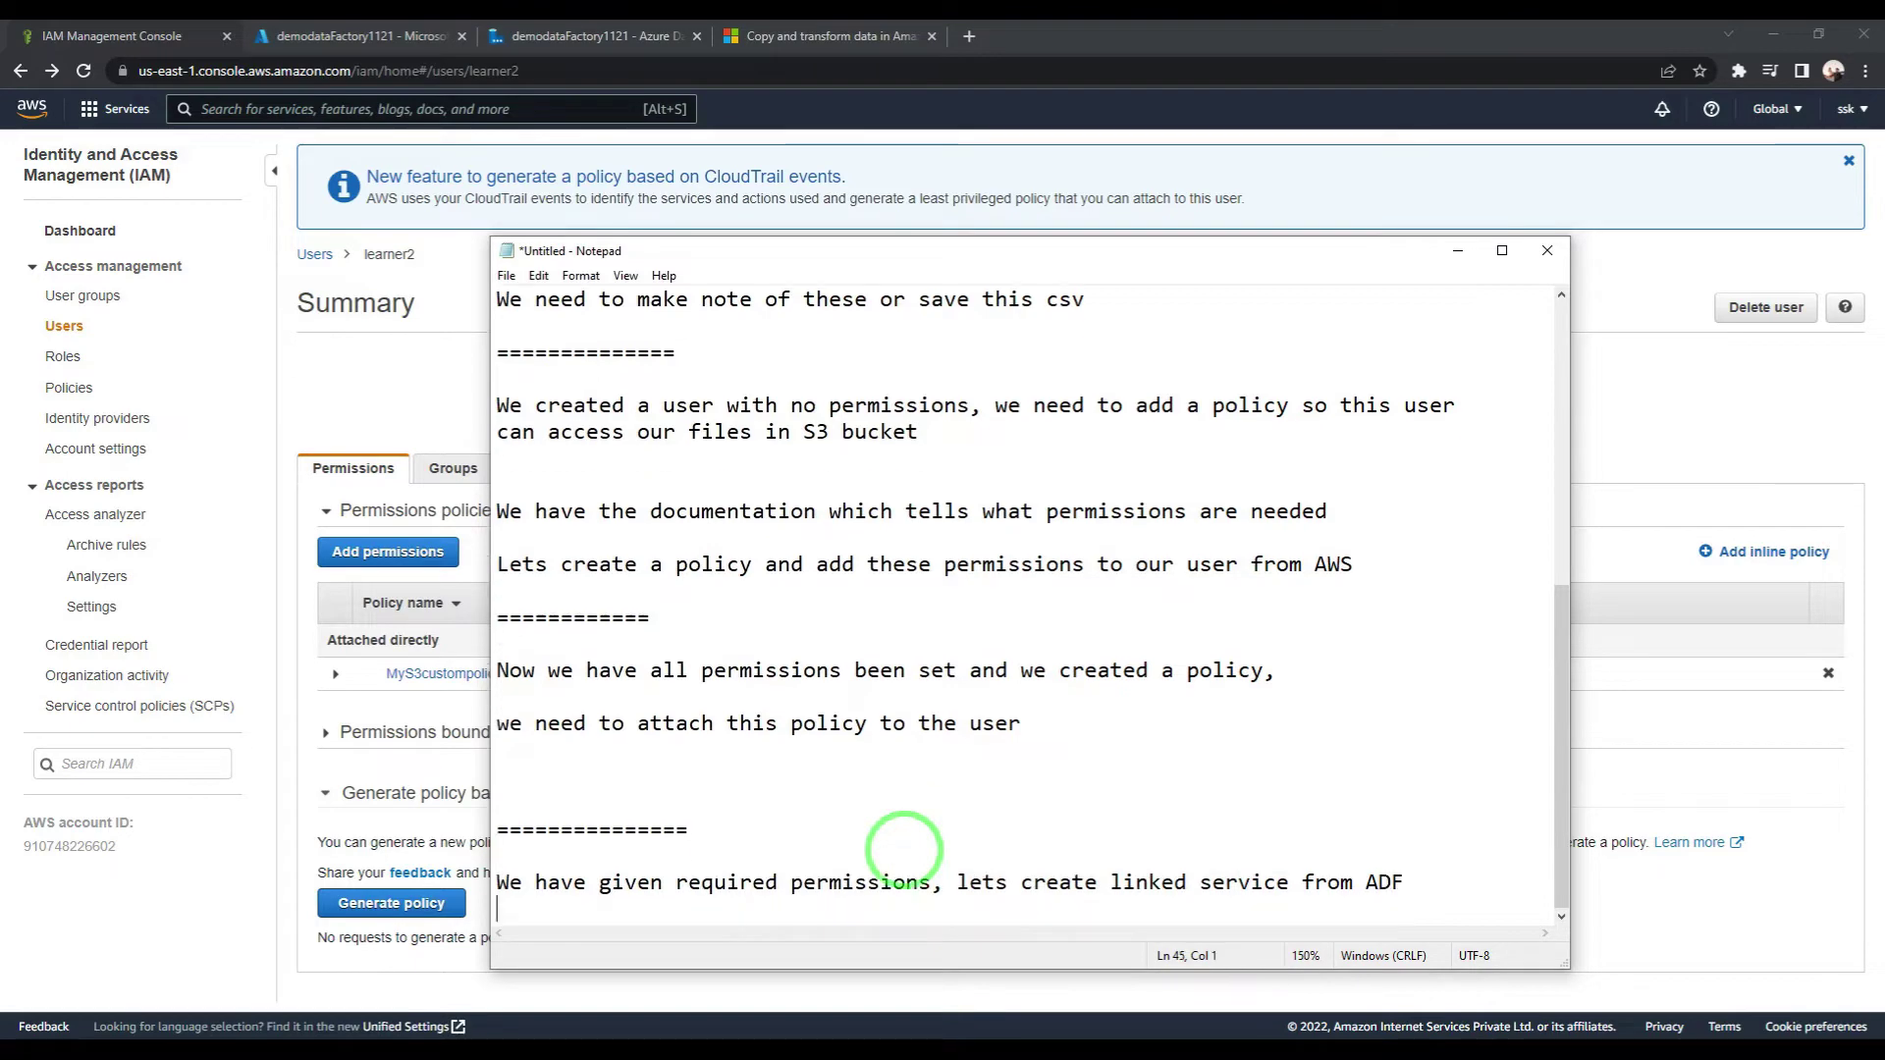
Step: In Azure Data Factory, start a new Amazon S3 linked service and name it ls_s3_bUCKET
click(619, 44)
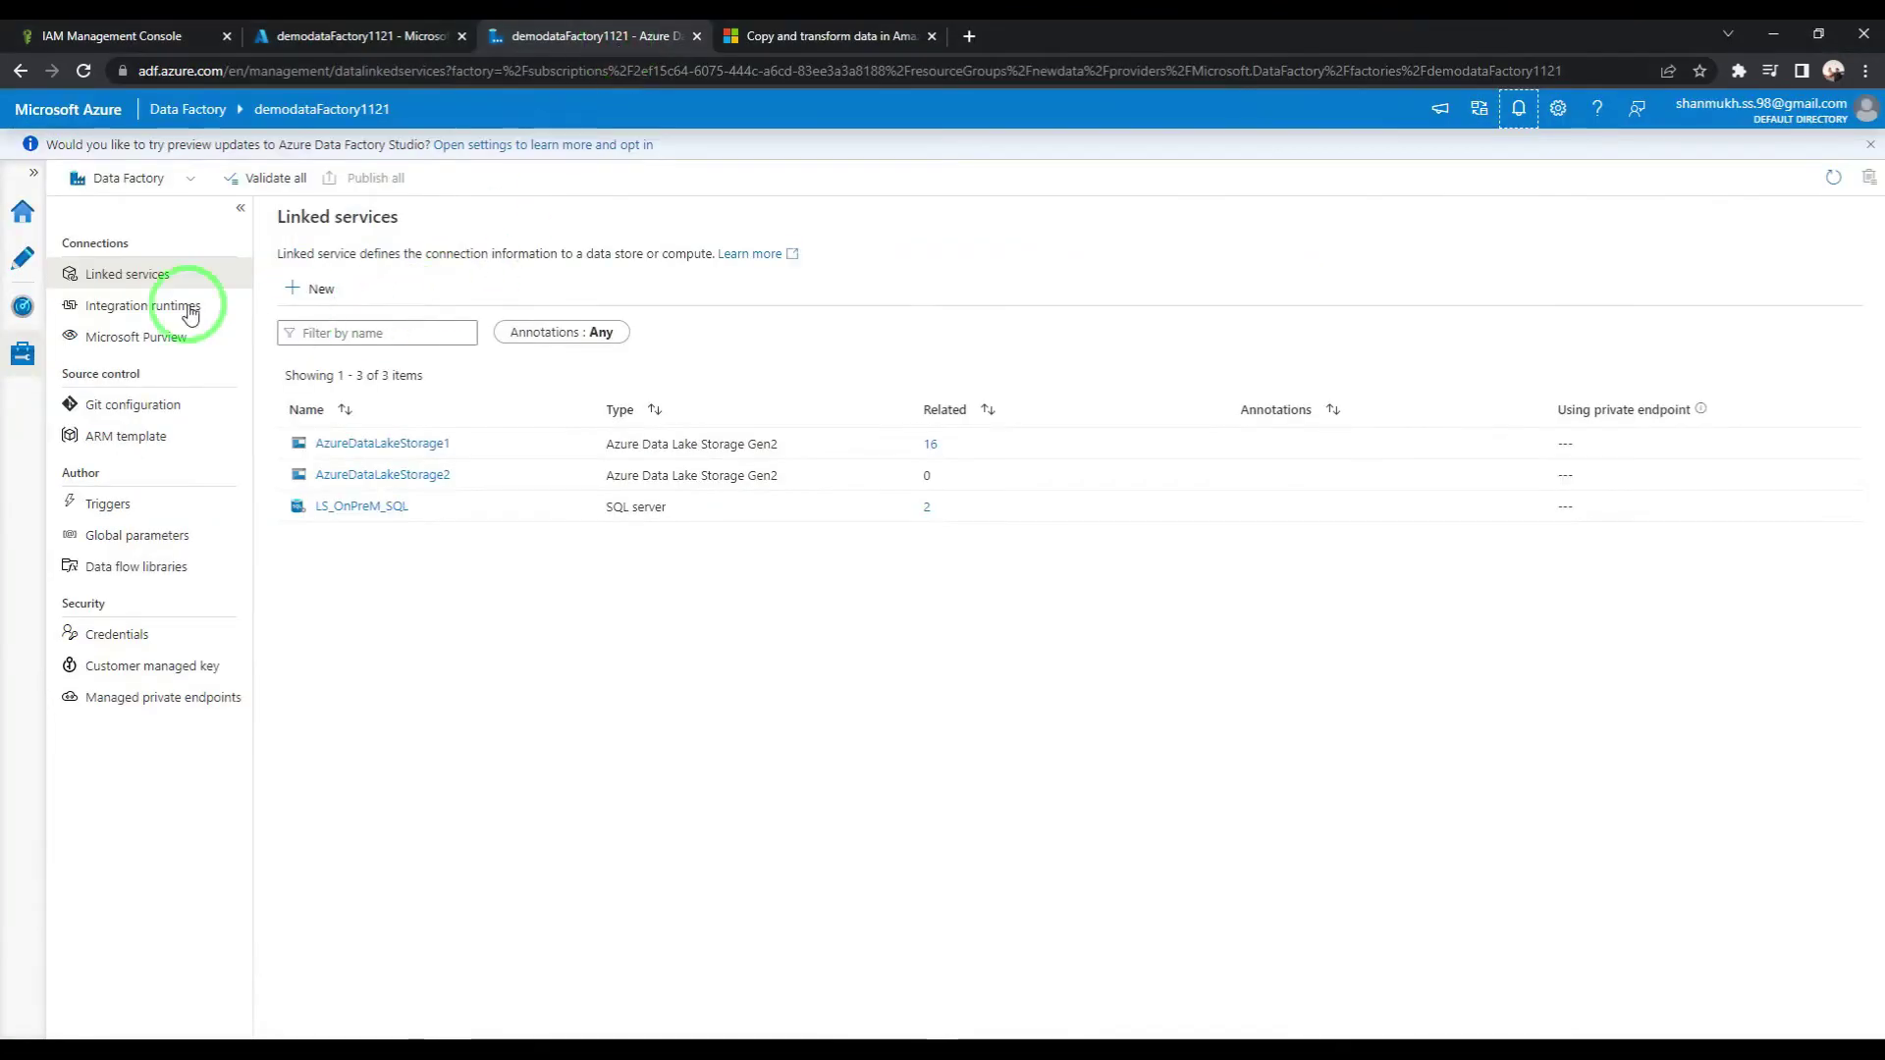
click(294, 288)
click(1351, 232)
text(S3)
click(1424, 385)
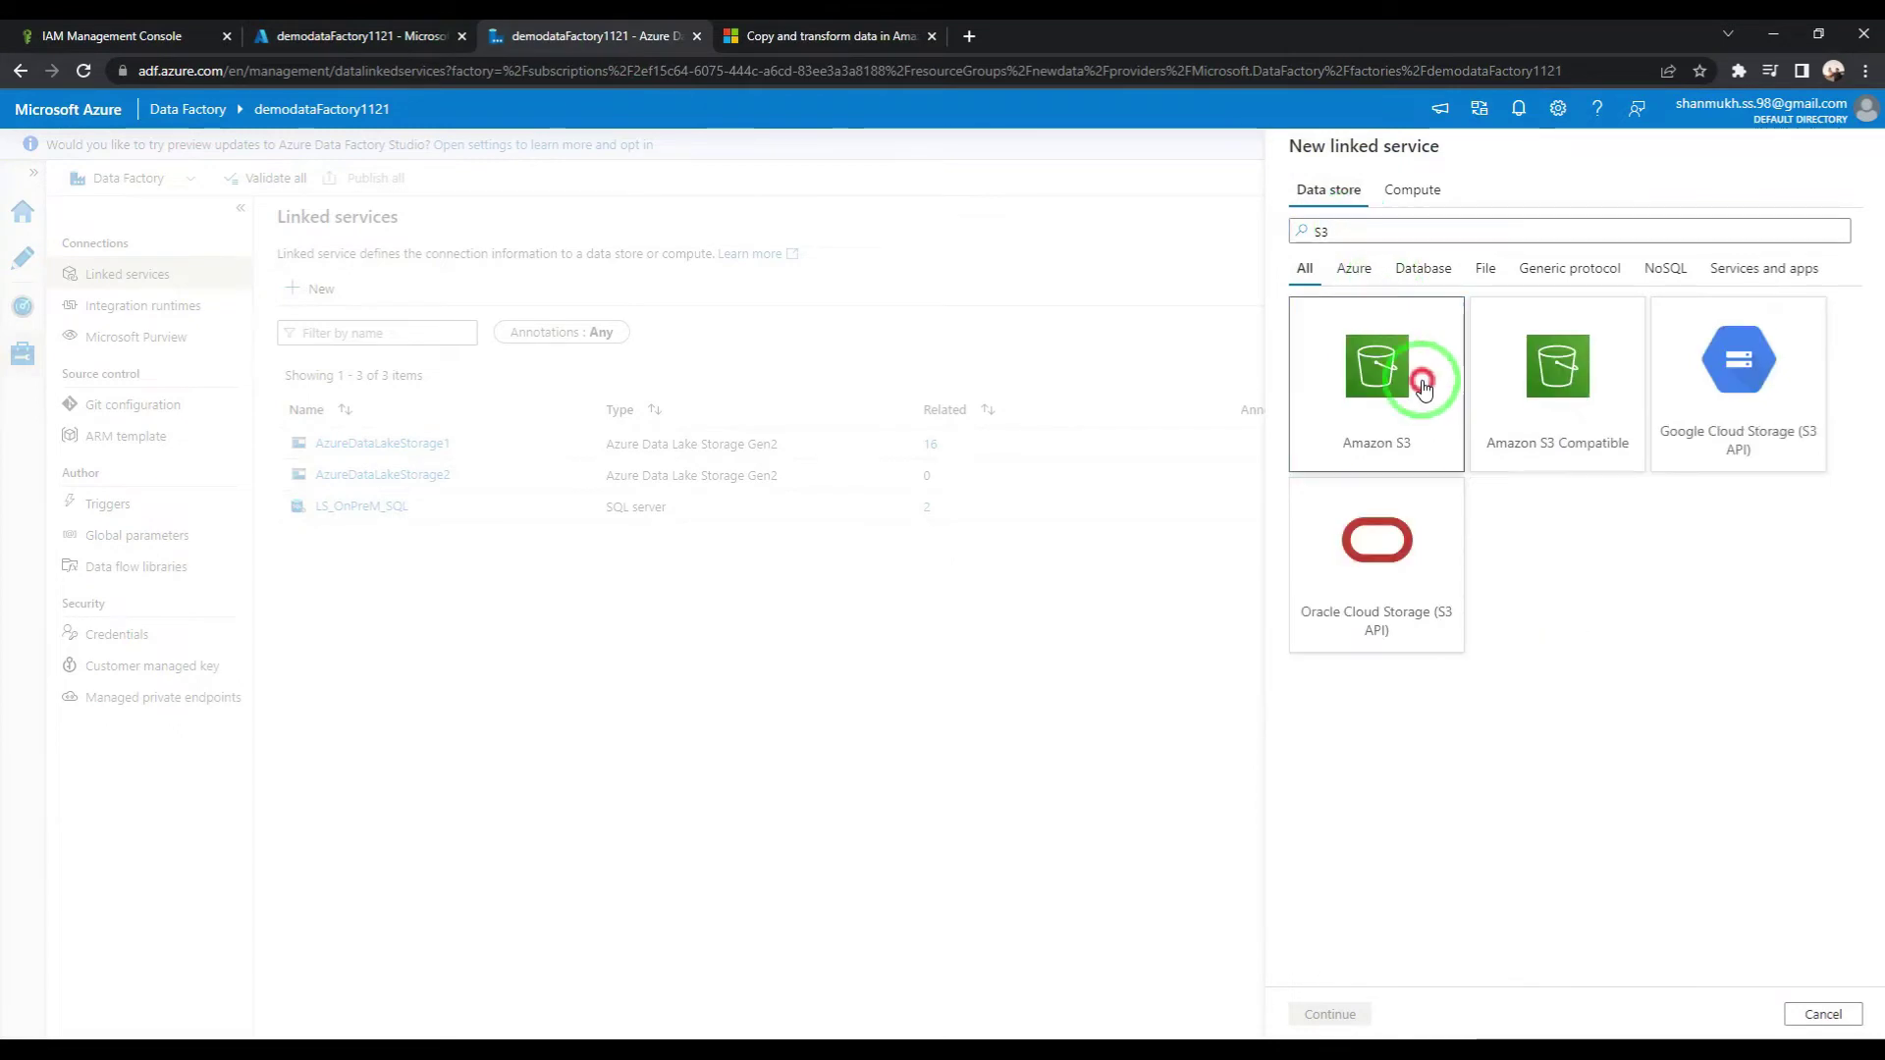
click(1332, 1015)
double_click(1466, 229)
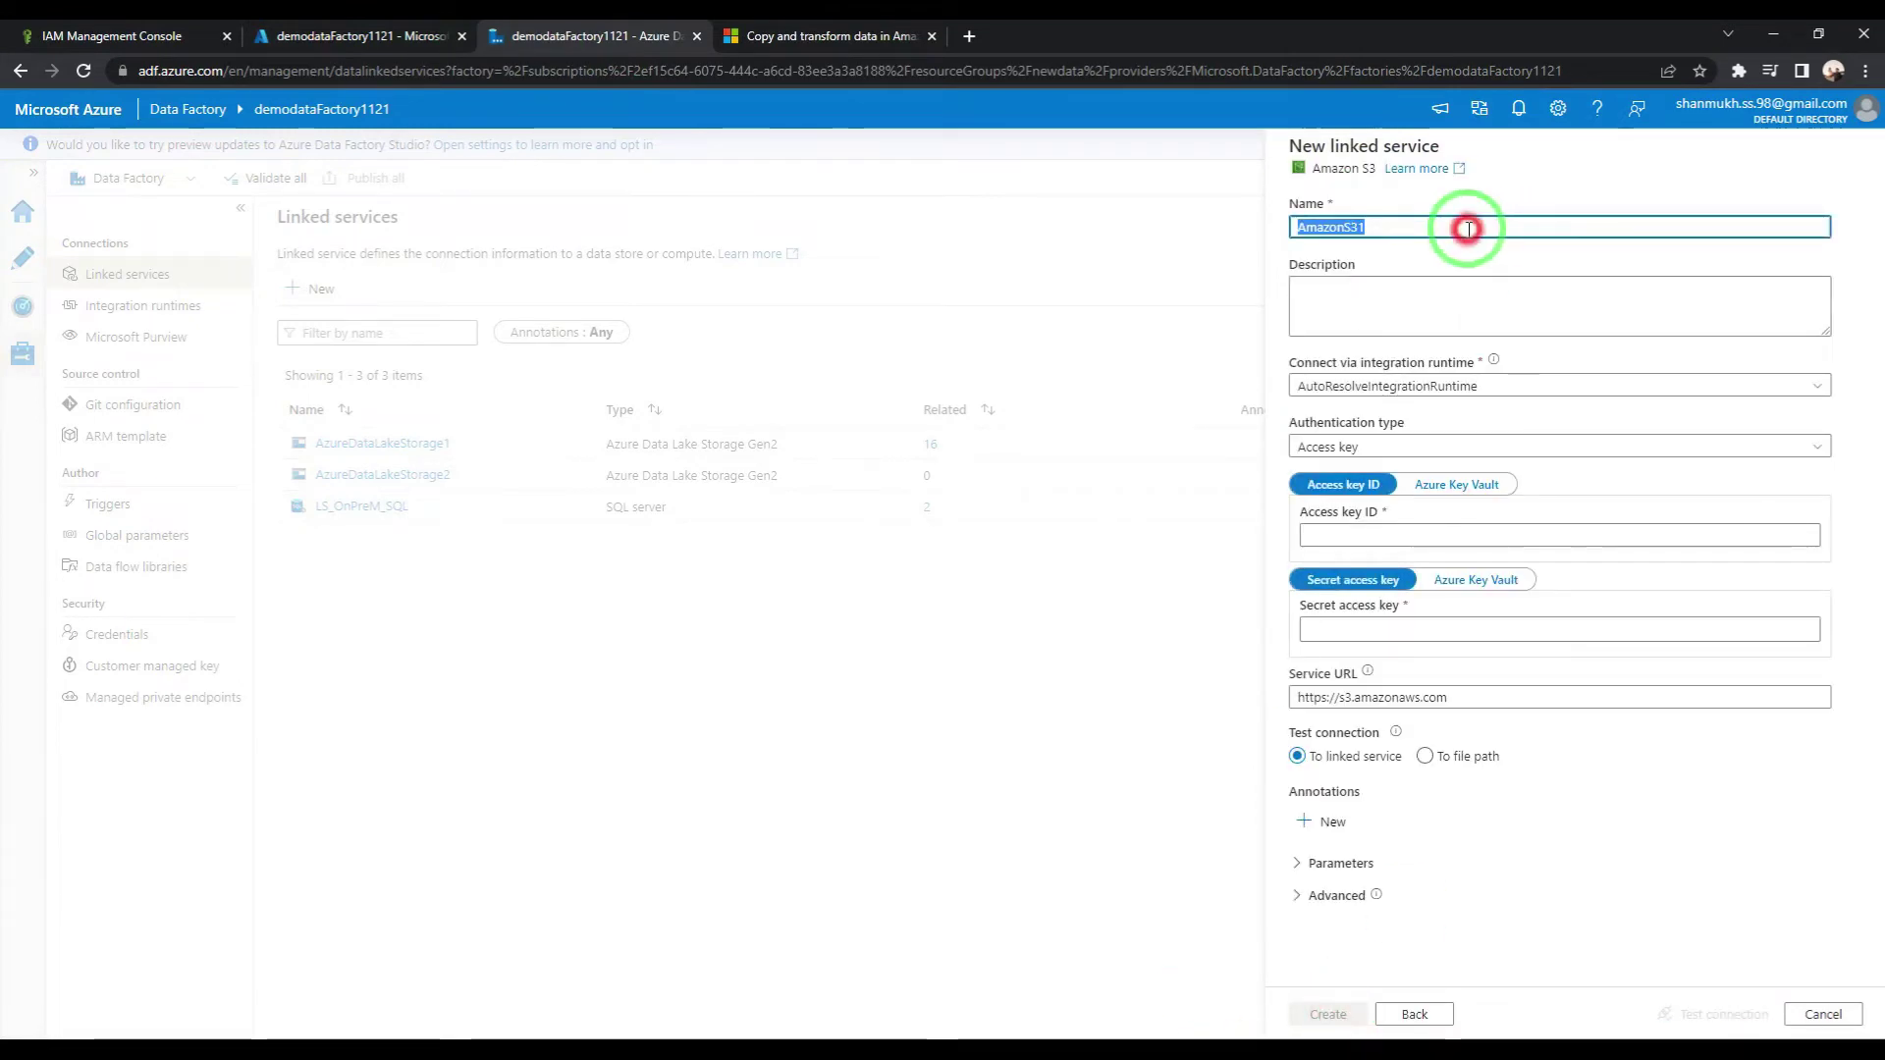
text(ls_s3_bUCKET)
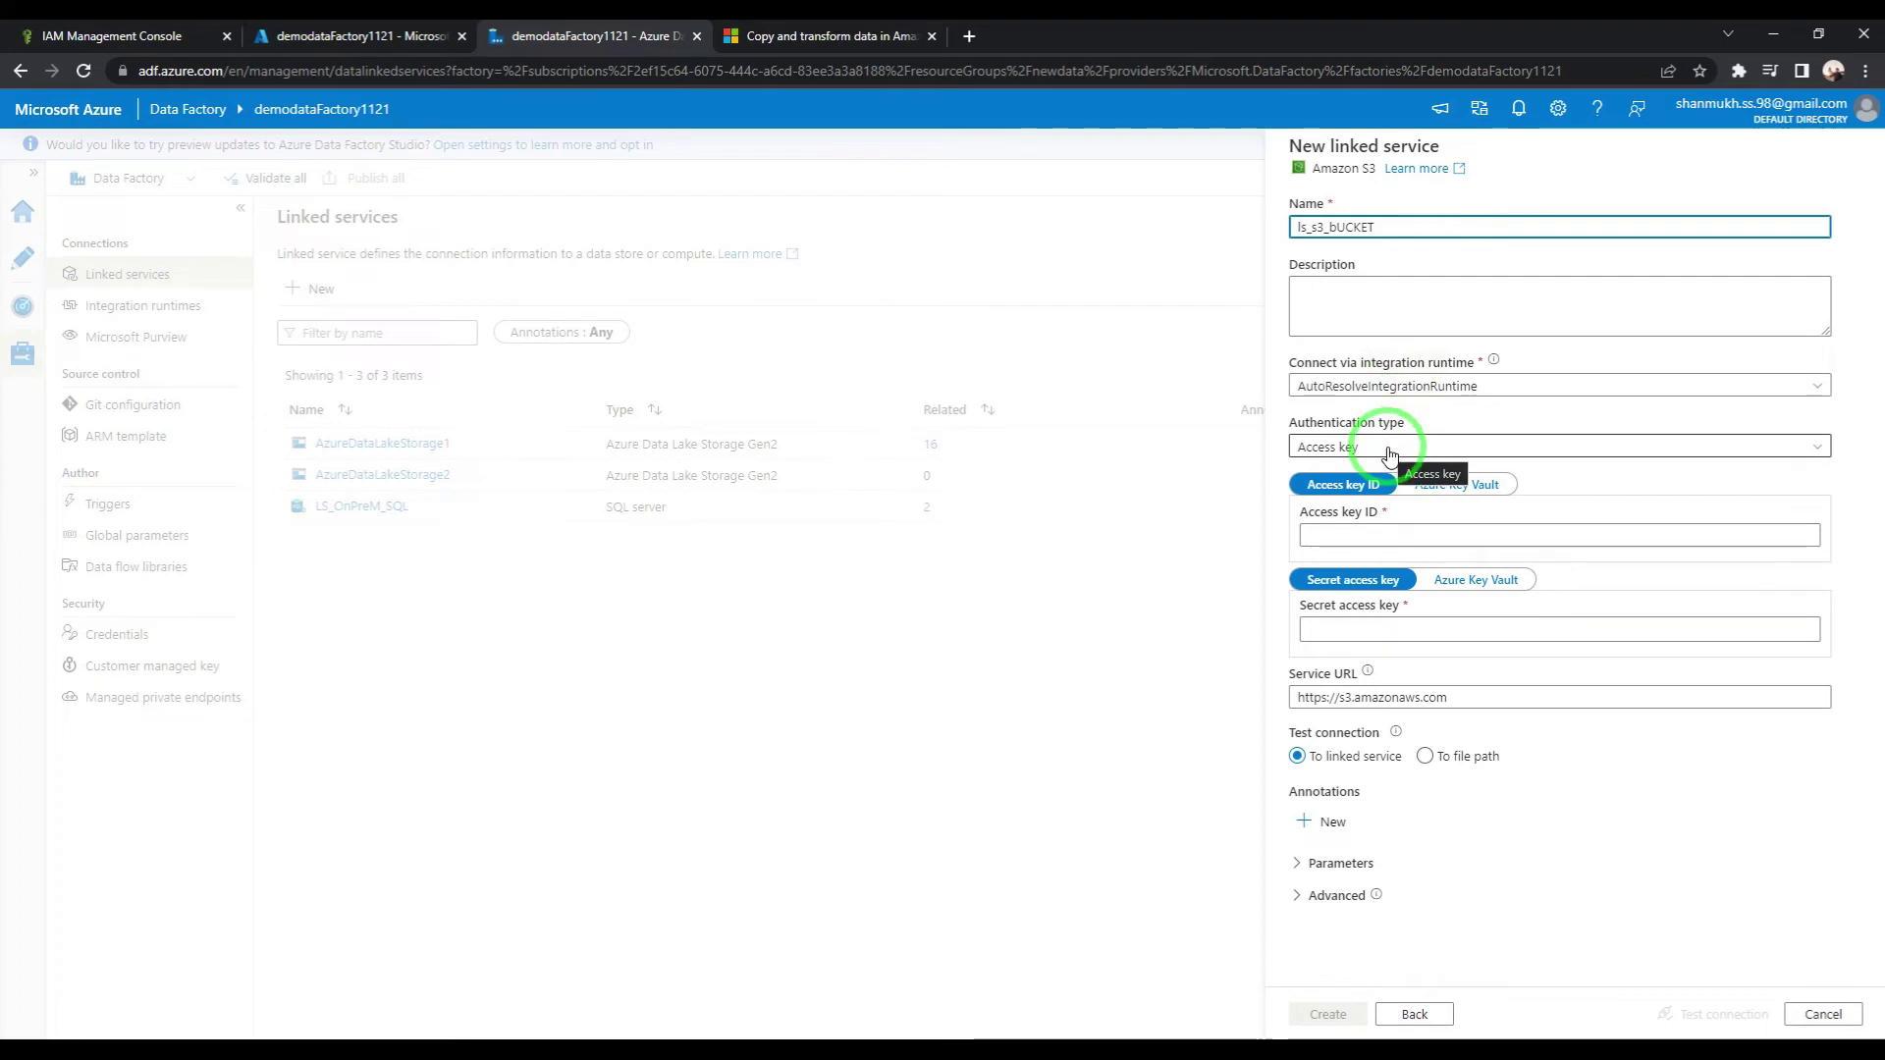
Step: Copy the access key ID from the new_user_credentials (1).csv file in Excel and paste it into the linked service's Access key ID
click(1419, 535)
click(422, 1037)
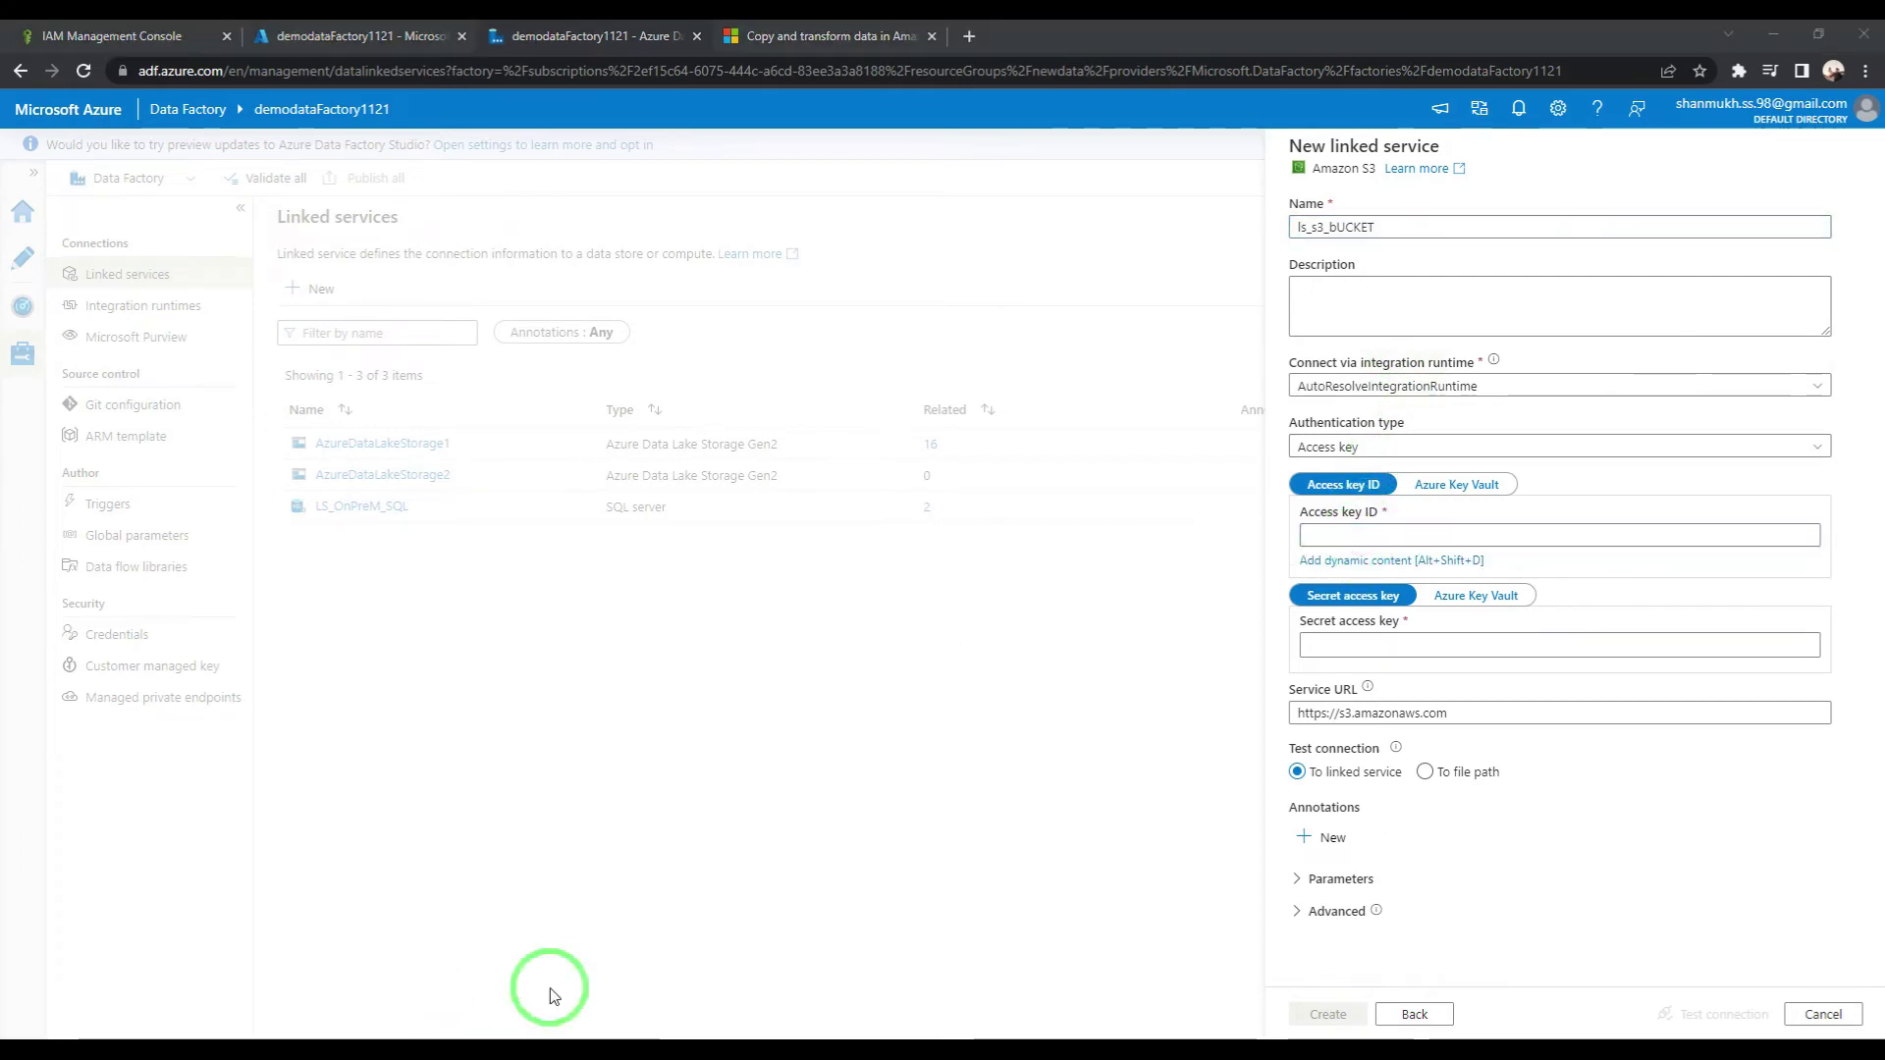
click(673, 512)
key(ctrl+c)
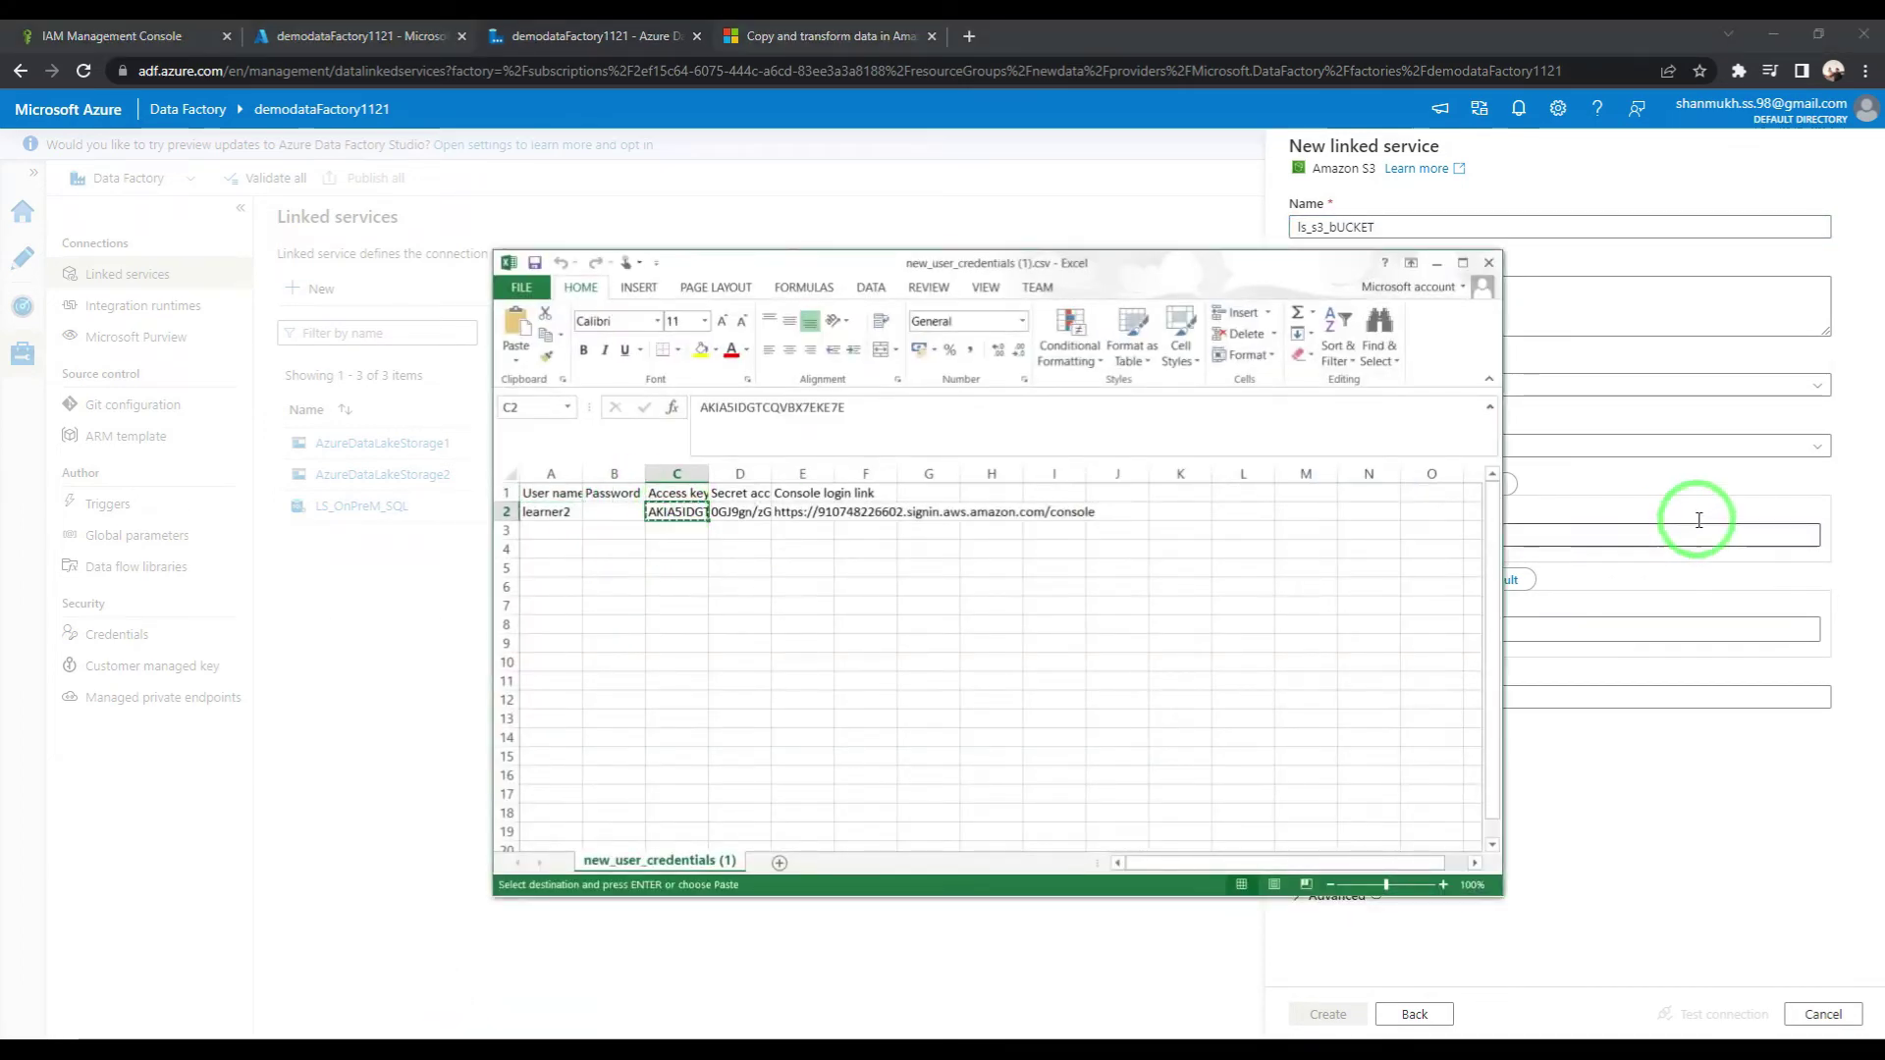
click(1679, 544)
key(ctrl+v)
Step: Copy the secret access key from the new_user_credentials (1).csv file in Excel and paste it into the linked service's Secret access key
click(1472, 643)
click(407, 1036)
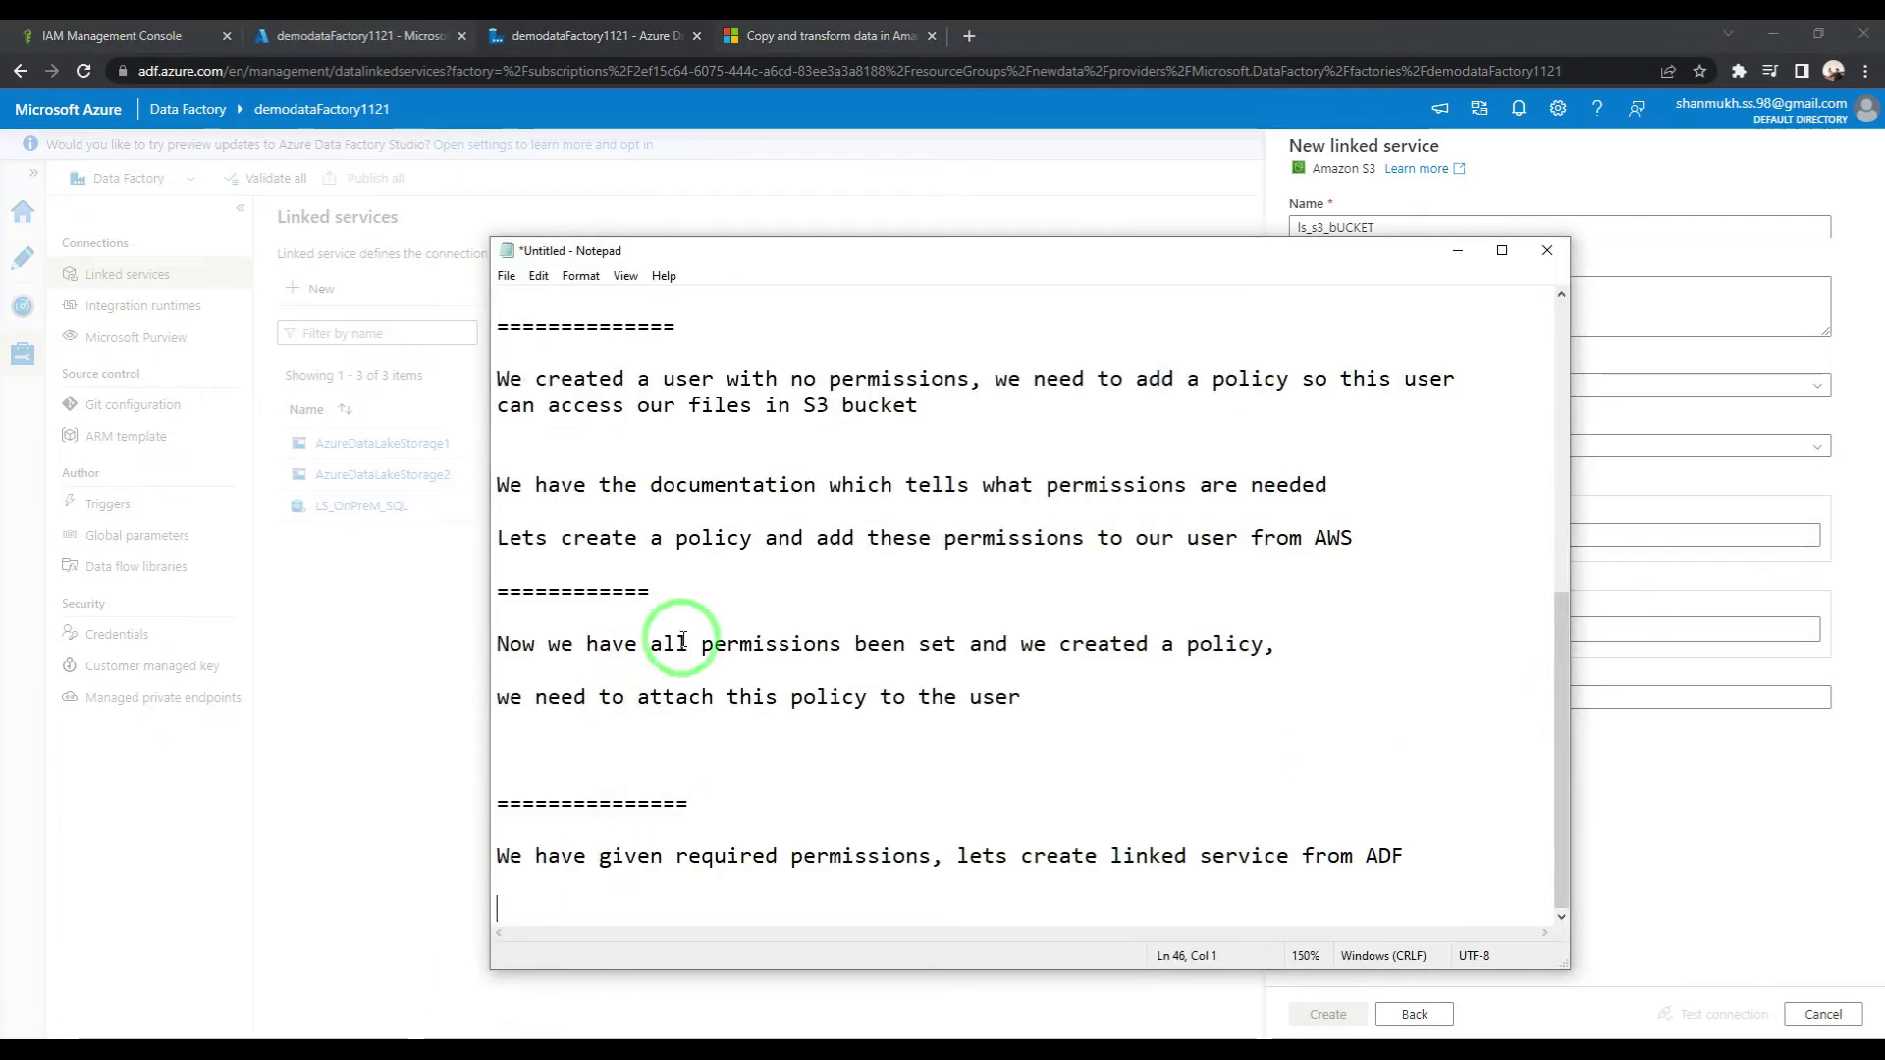
click(459, 1033)
click(459, 1033)
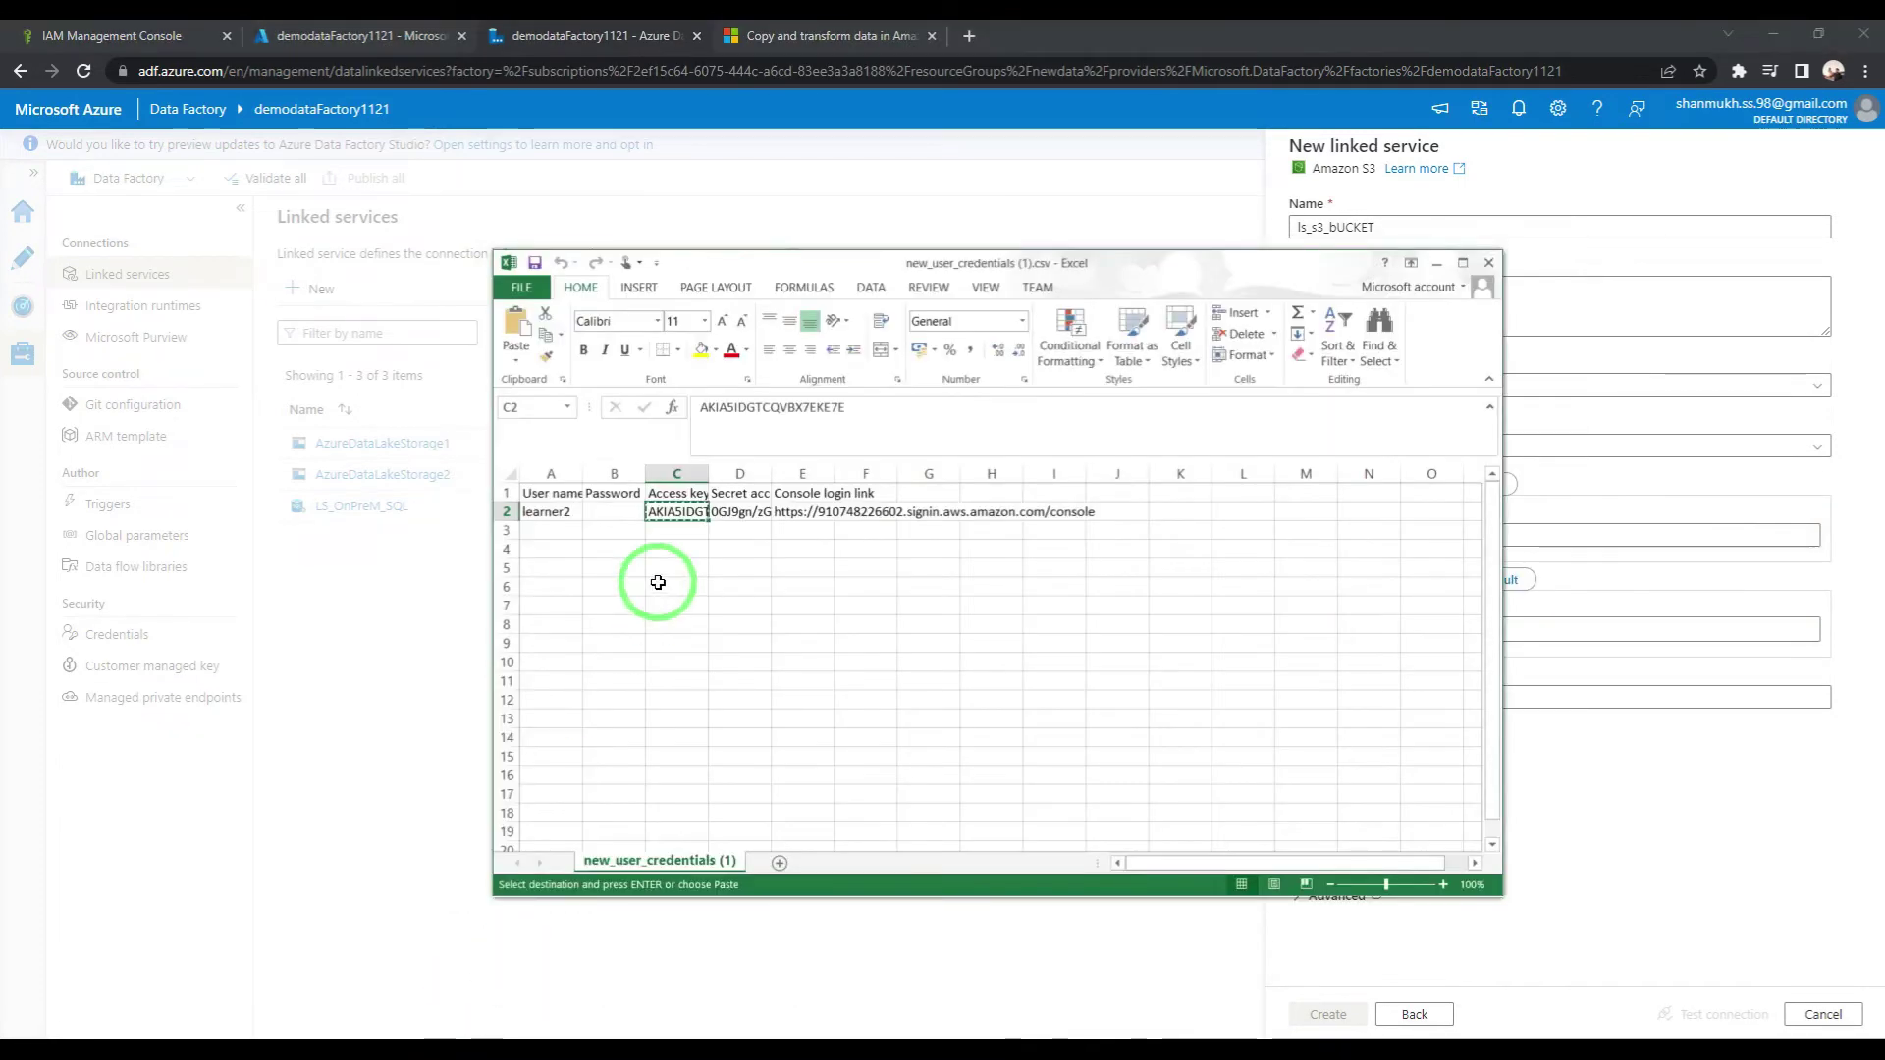
click(738, 512)
key(ctrl+c)
click(1573, 620)
key(ctrl+v)
Step: In Notepad, note that Azure key vault service can prevent hard coding of the access key, refer to the description for its use, and add a separator
click(407, 1037)
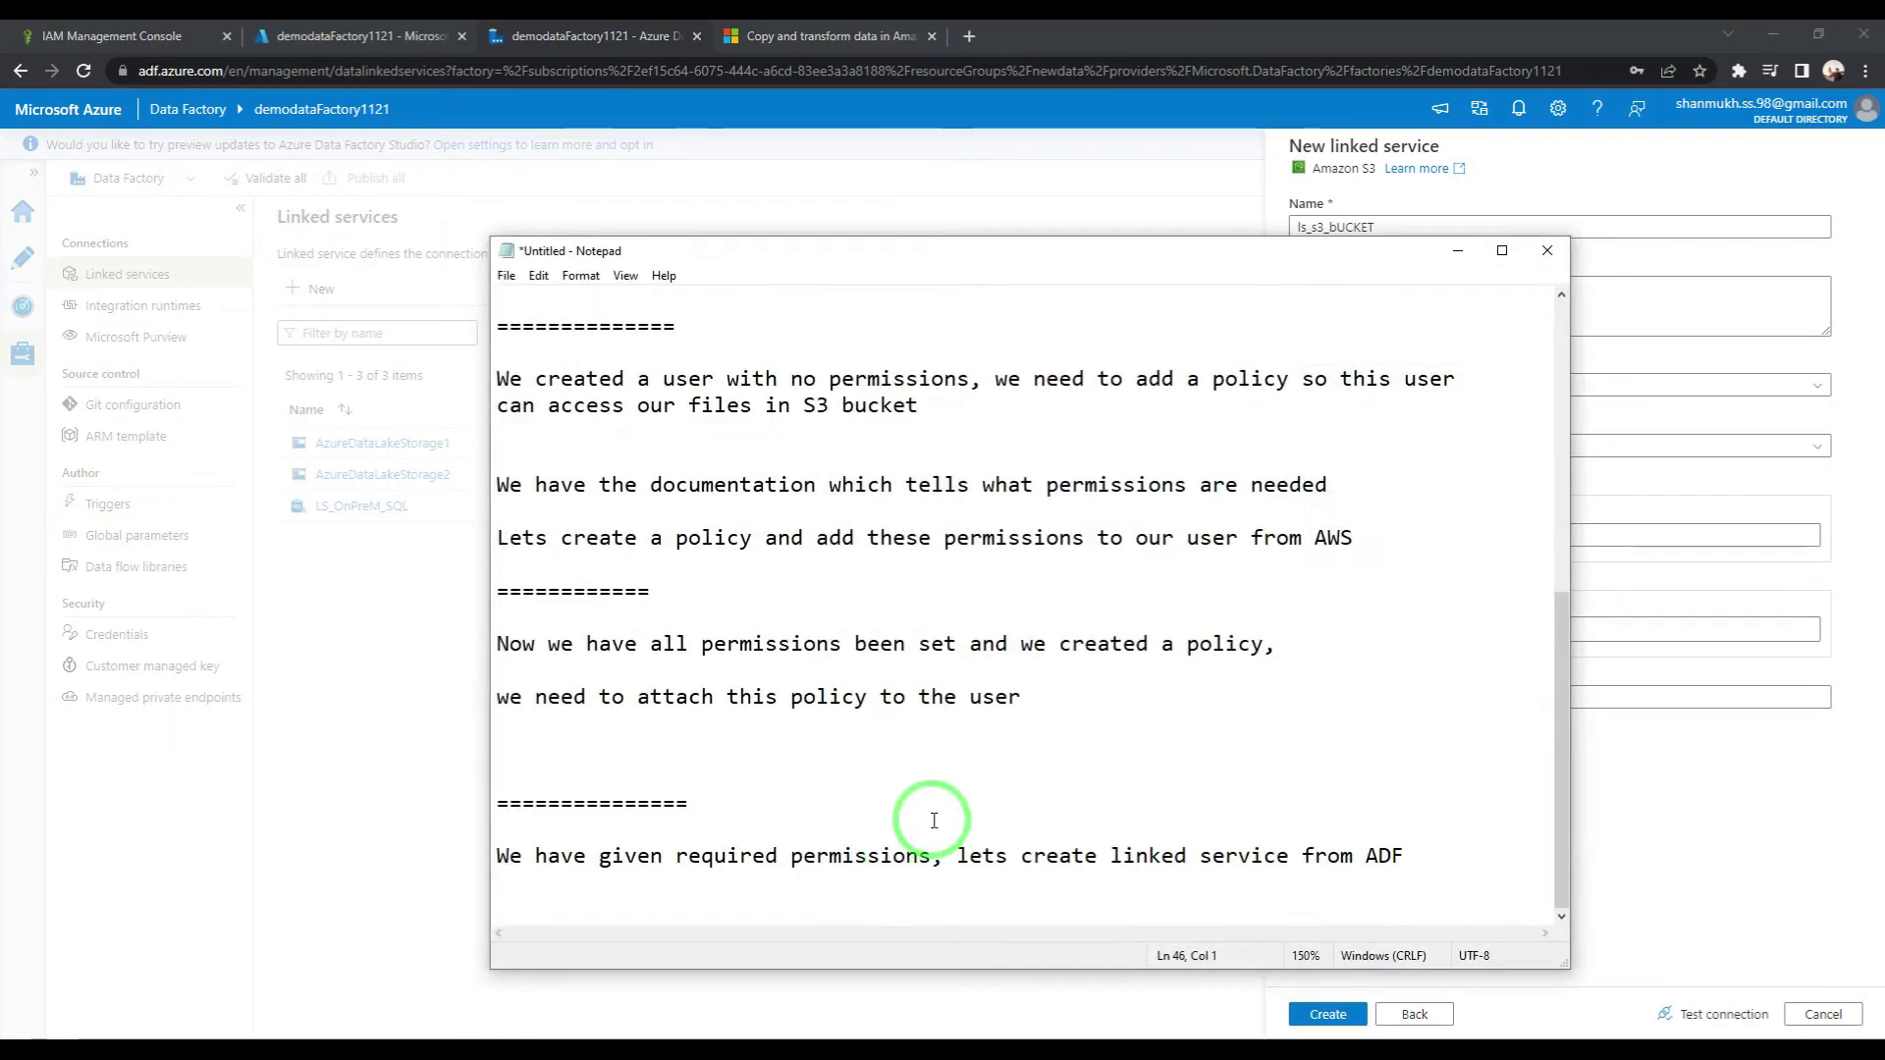
text(Instead hard coding these, we can use Azure key vault service to pre)
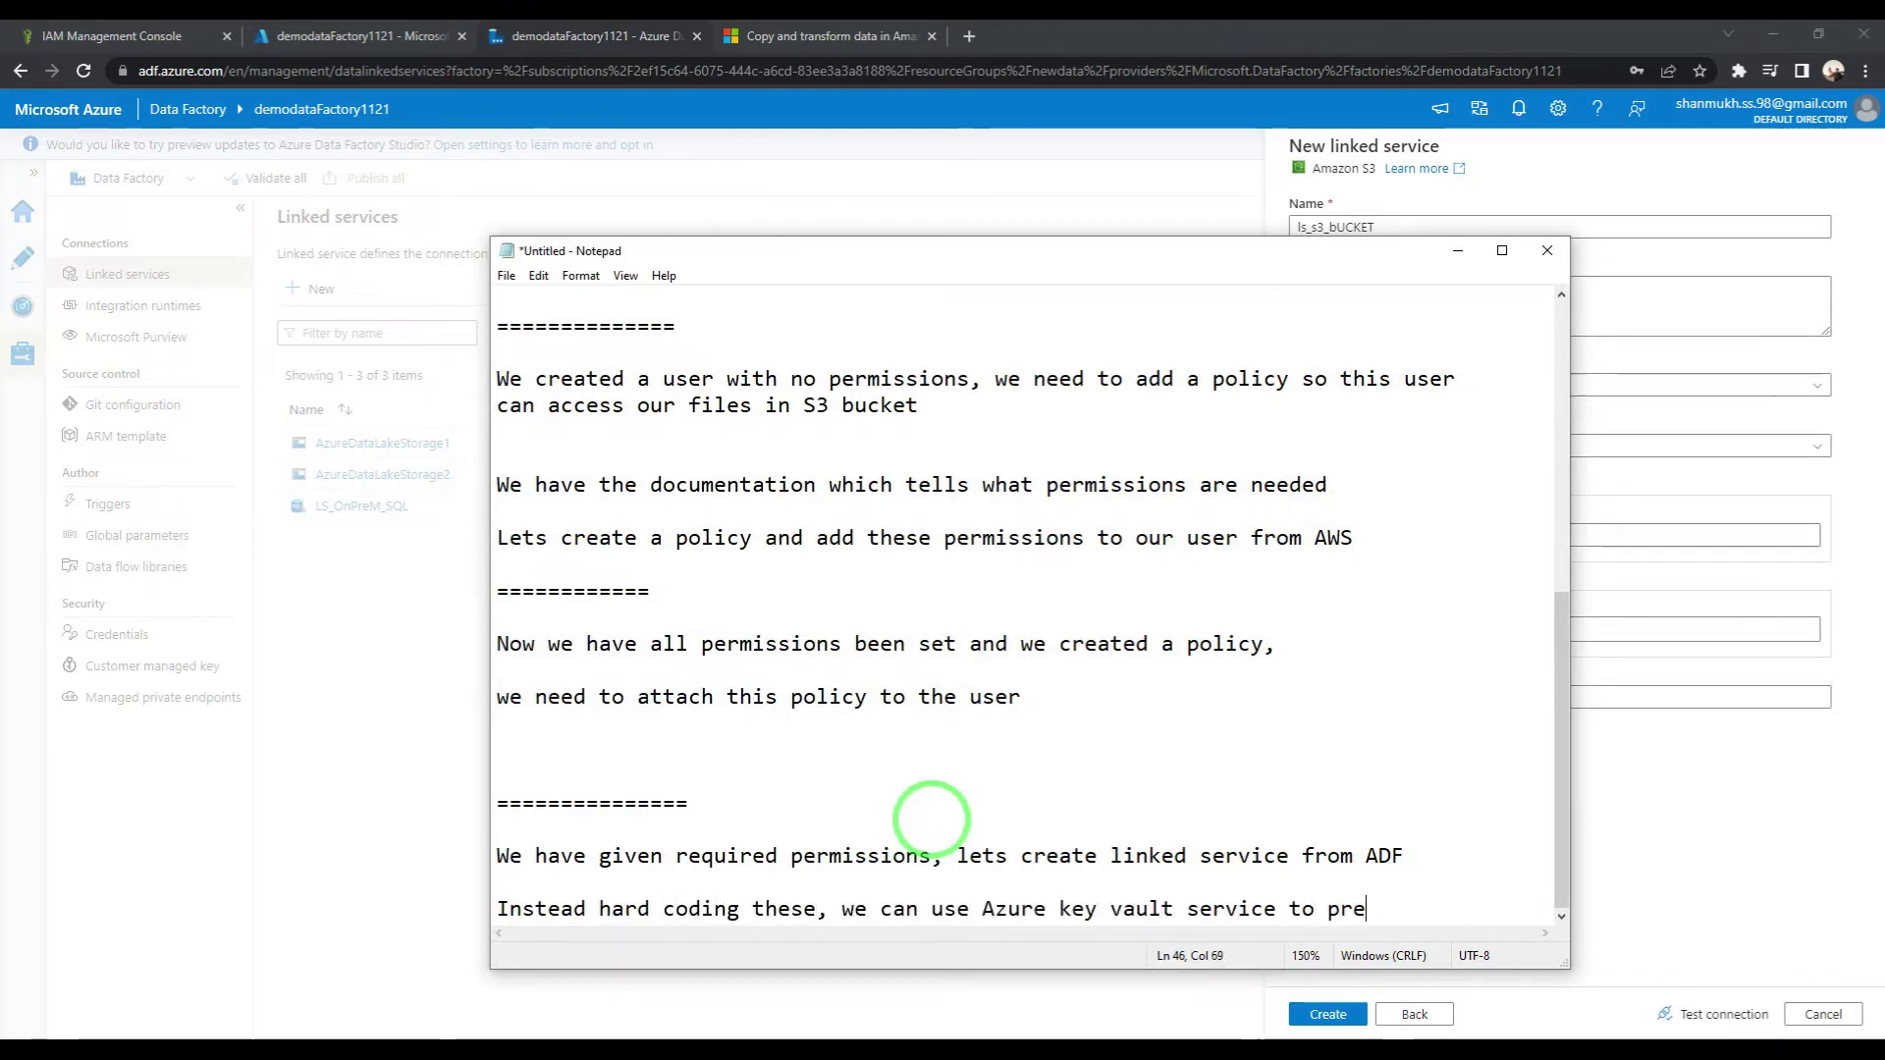
text(vent the hard coding)
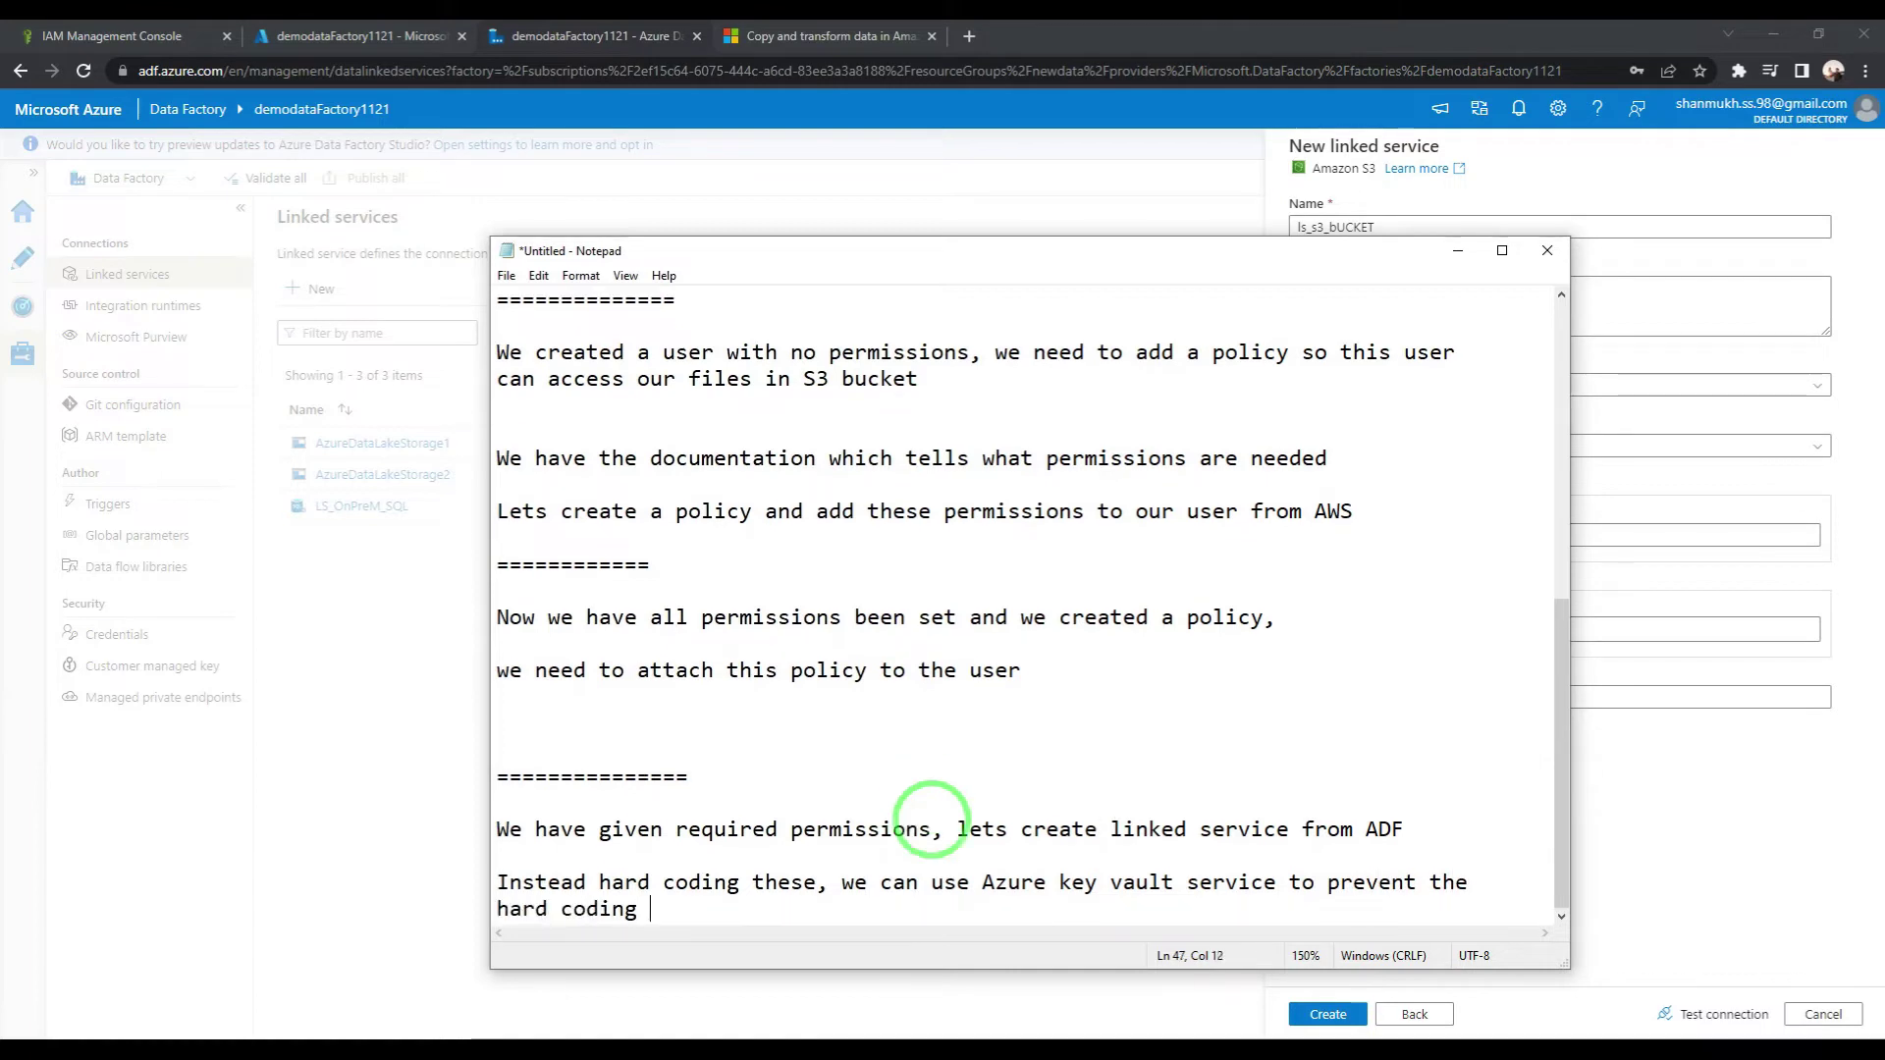
text( of the access key)
key(Return)
key(Return)
text(refer di)
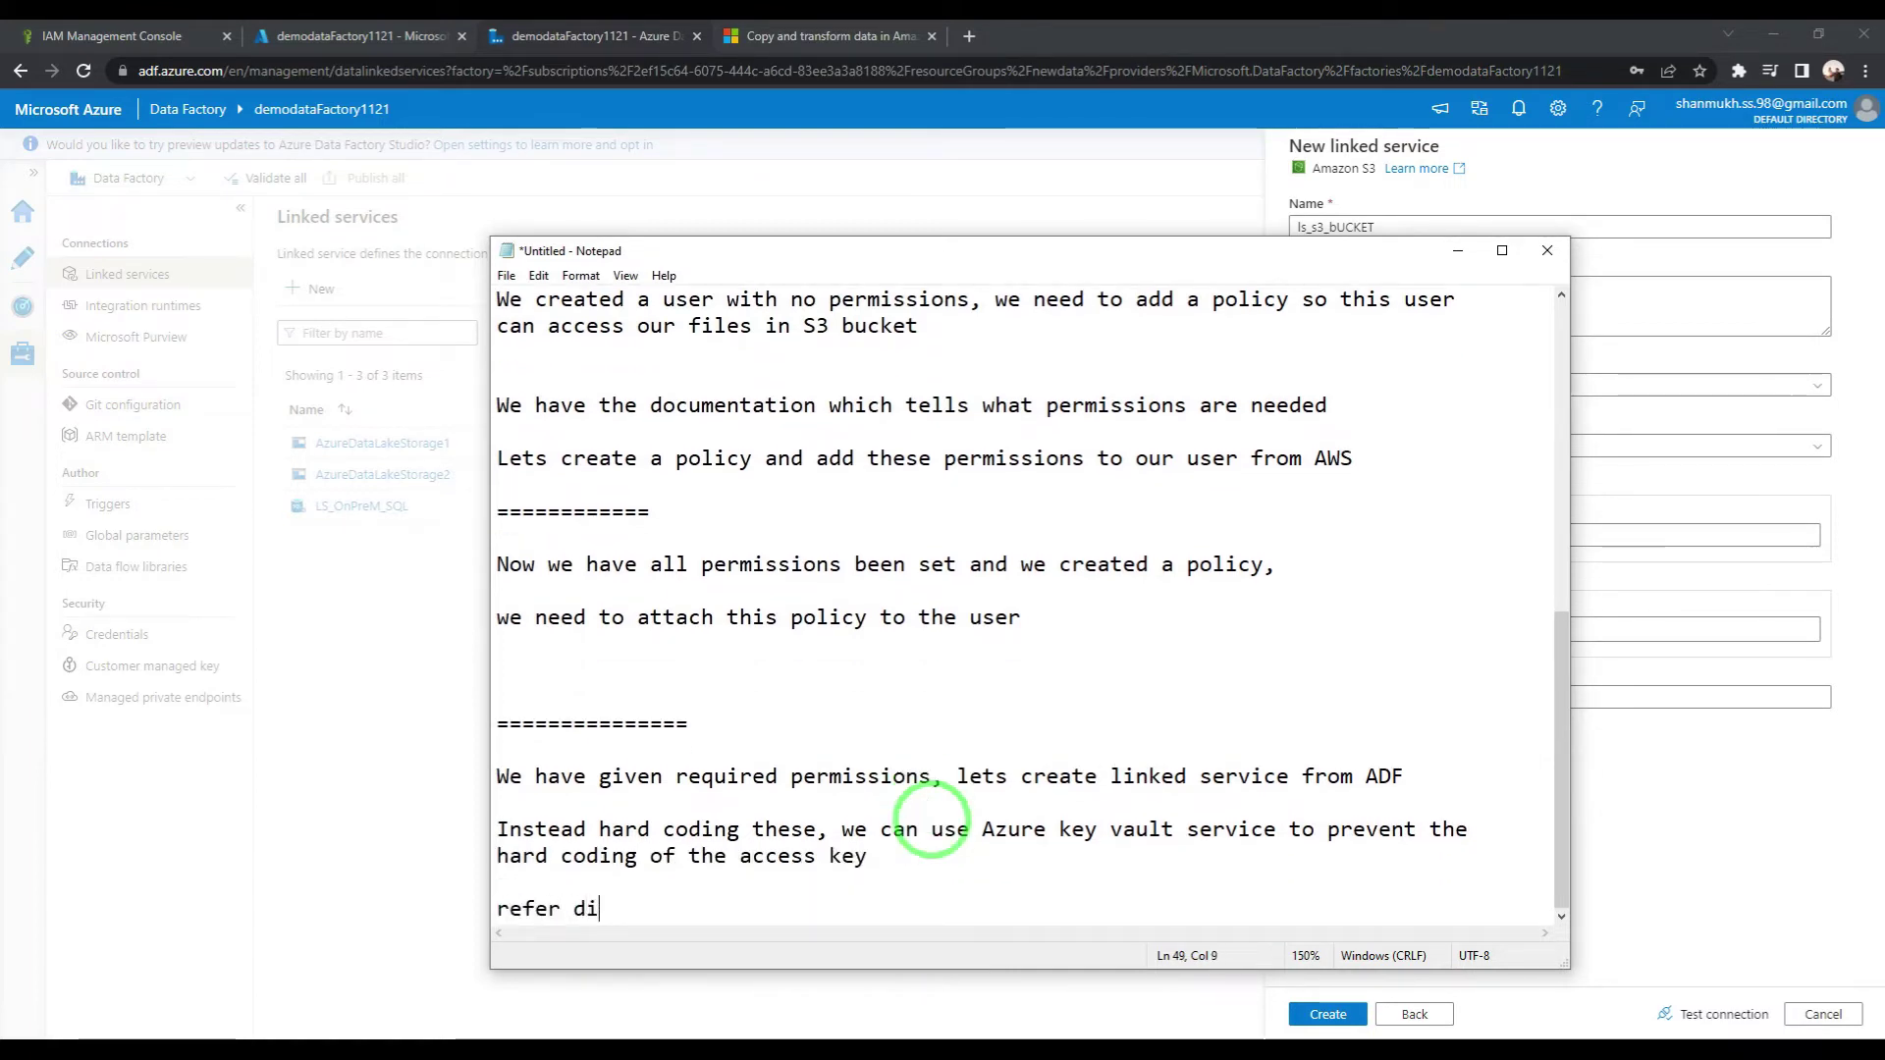
text(lt in ADF)
key(Return)
key(Return)
text(============)
Step: Back in Azure Data Factory, test the connection of the ls_s3_bUCKET linked service and create it
click(1749, 744)
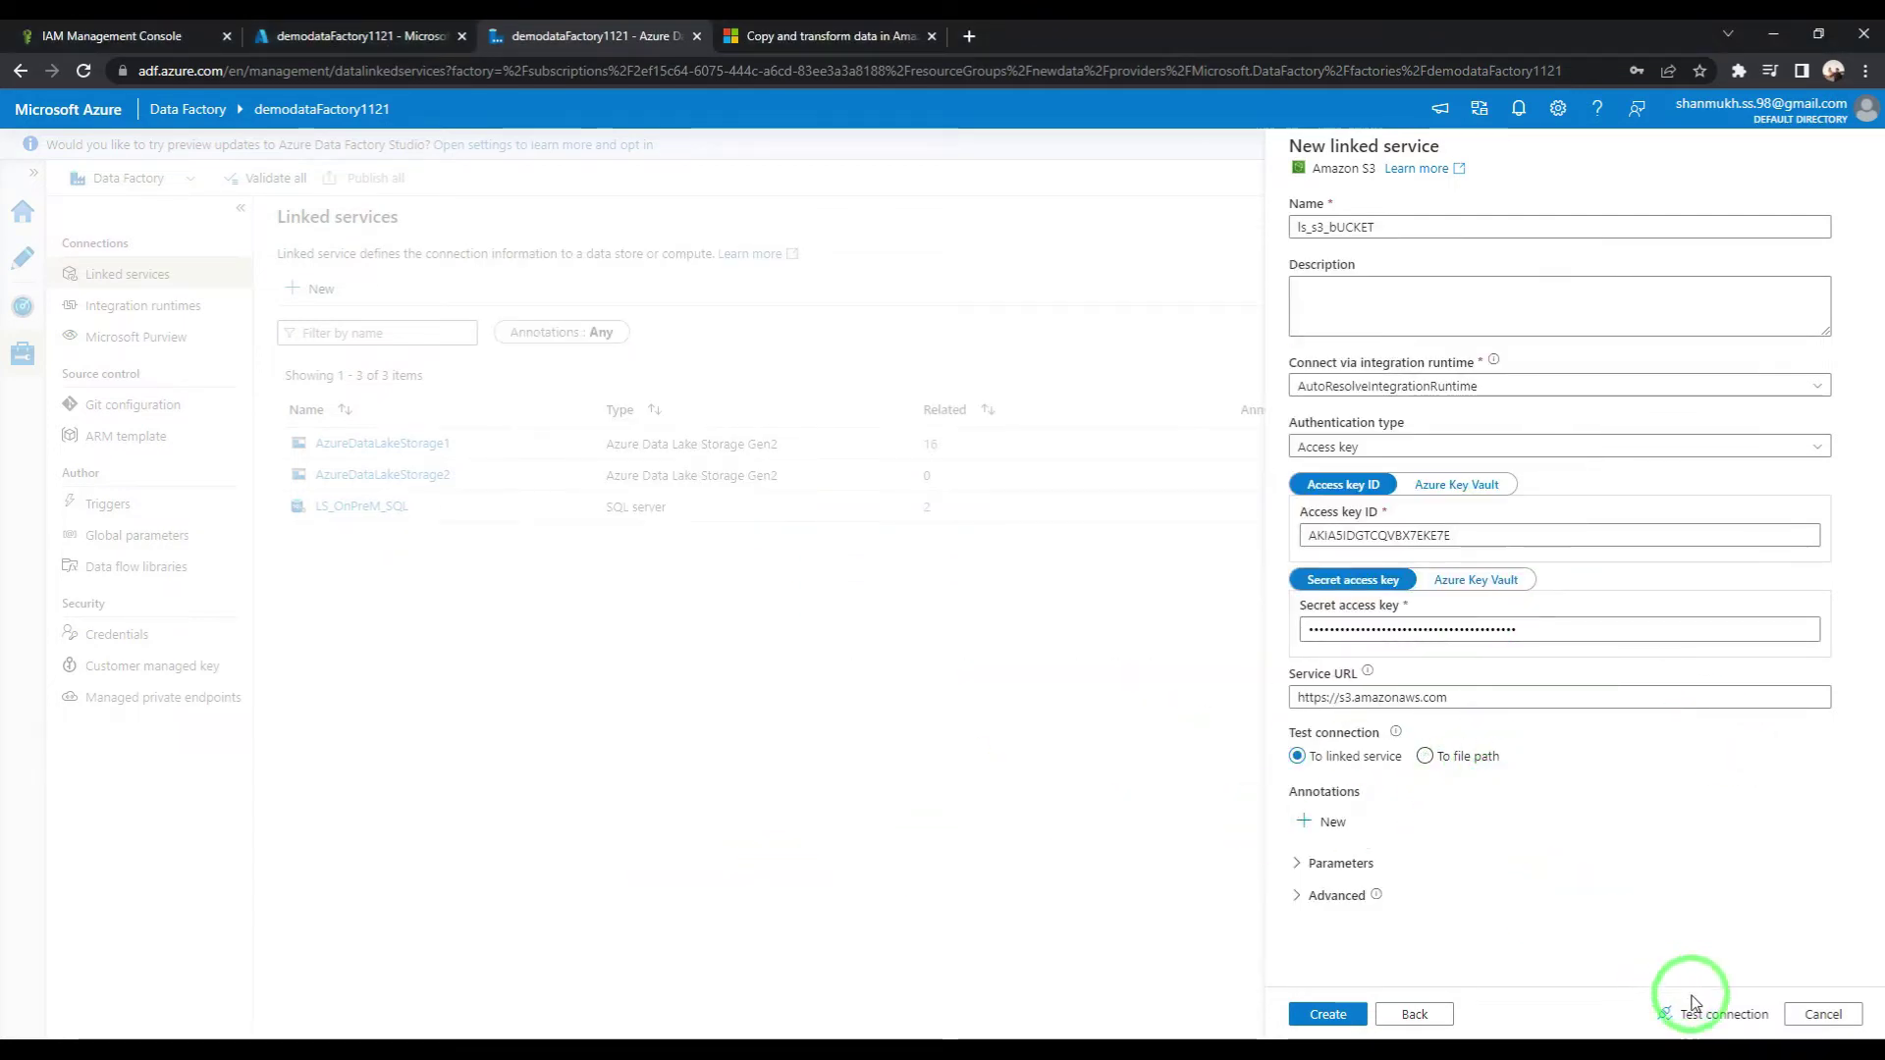
click(1689, 996)
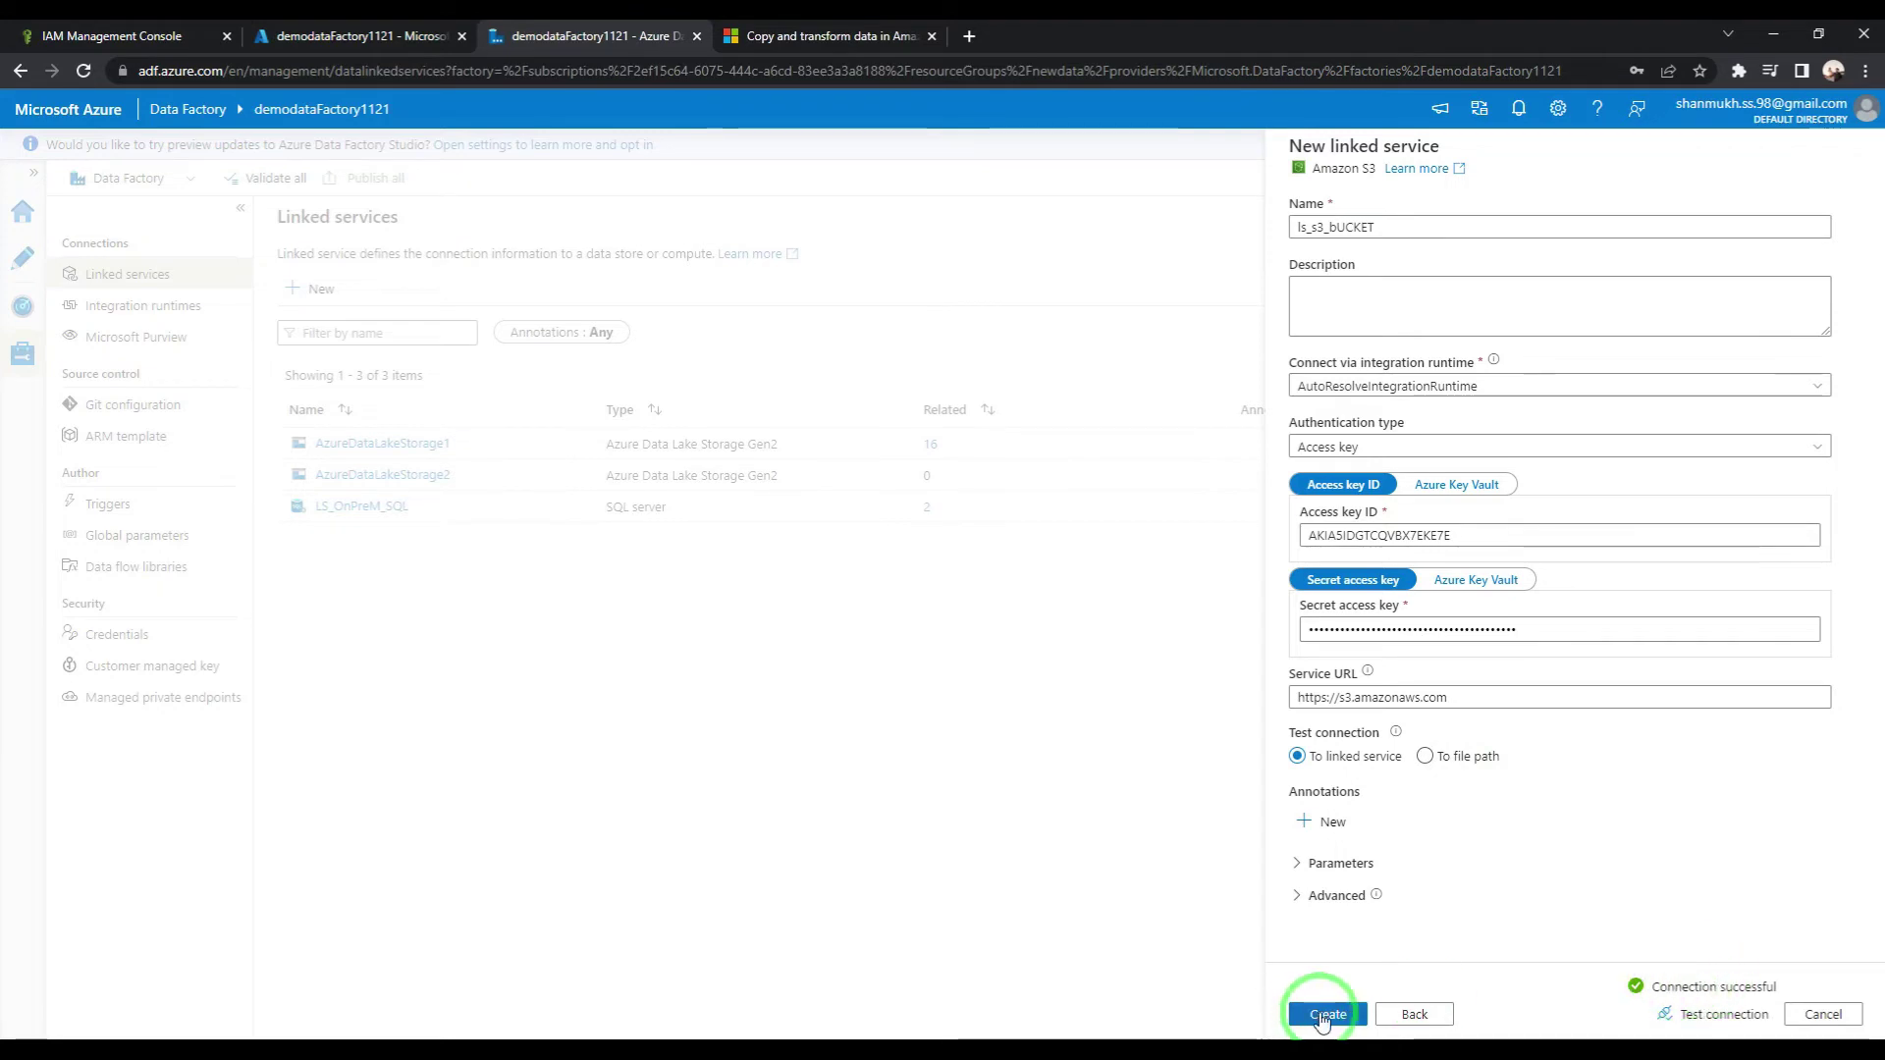
click(1325, 1015)
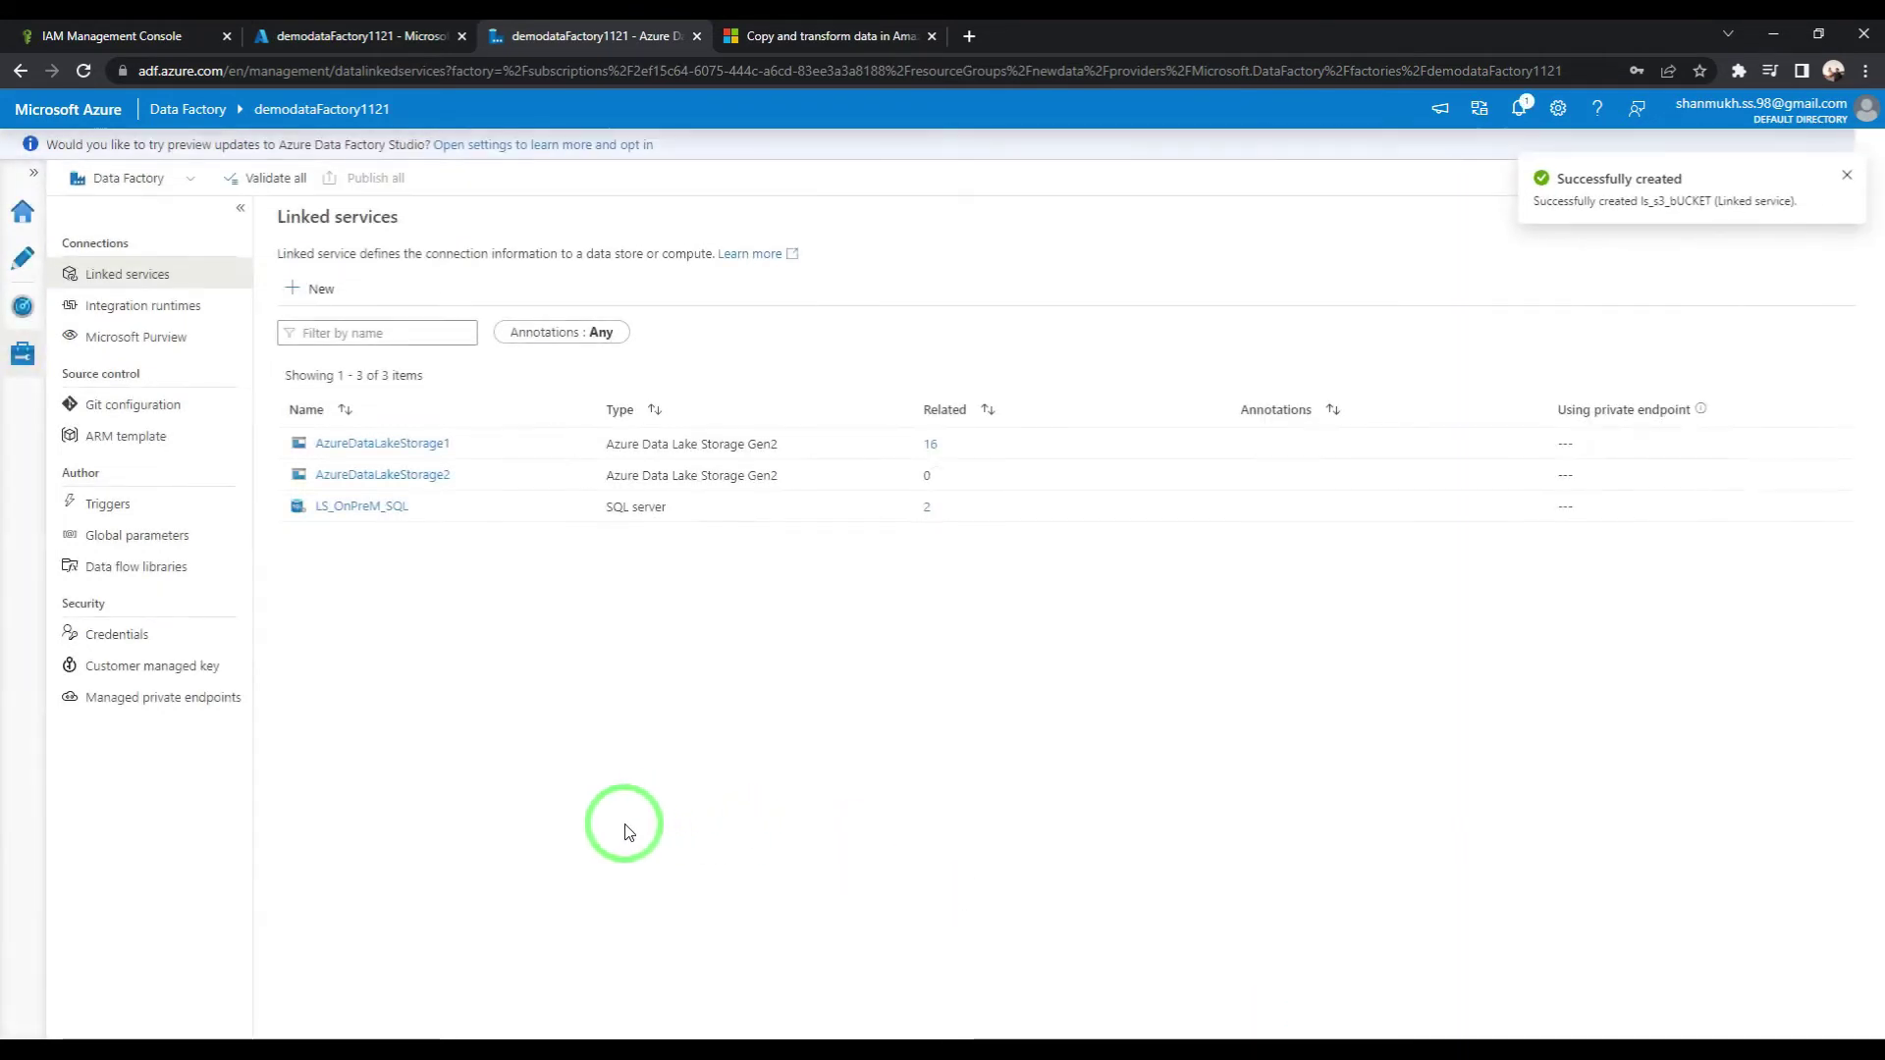
Step: Open the Data Factory authoring workspace and add the Notepad line "To get all the files we need get Metadata"
click(12, 267)
click(172, 254)
click(510, 1016)
text(To get all the files we need get Metadata)
key(Return)
key(Return)
Step: Create a new pipeline in Azure Data Factory and name it PL_S3_list
click(321, 291)
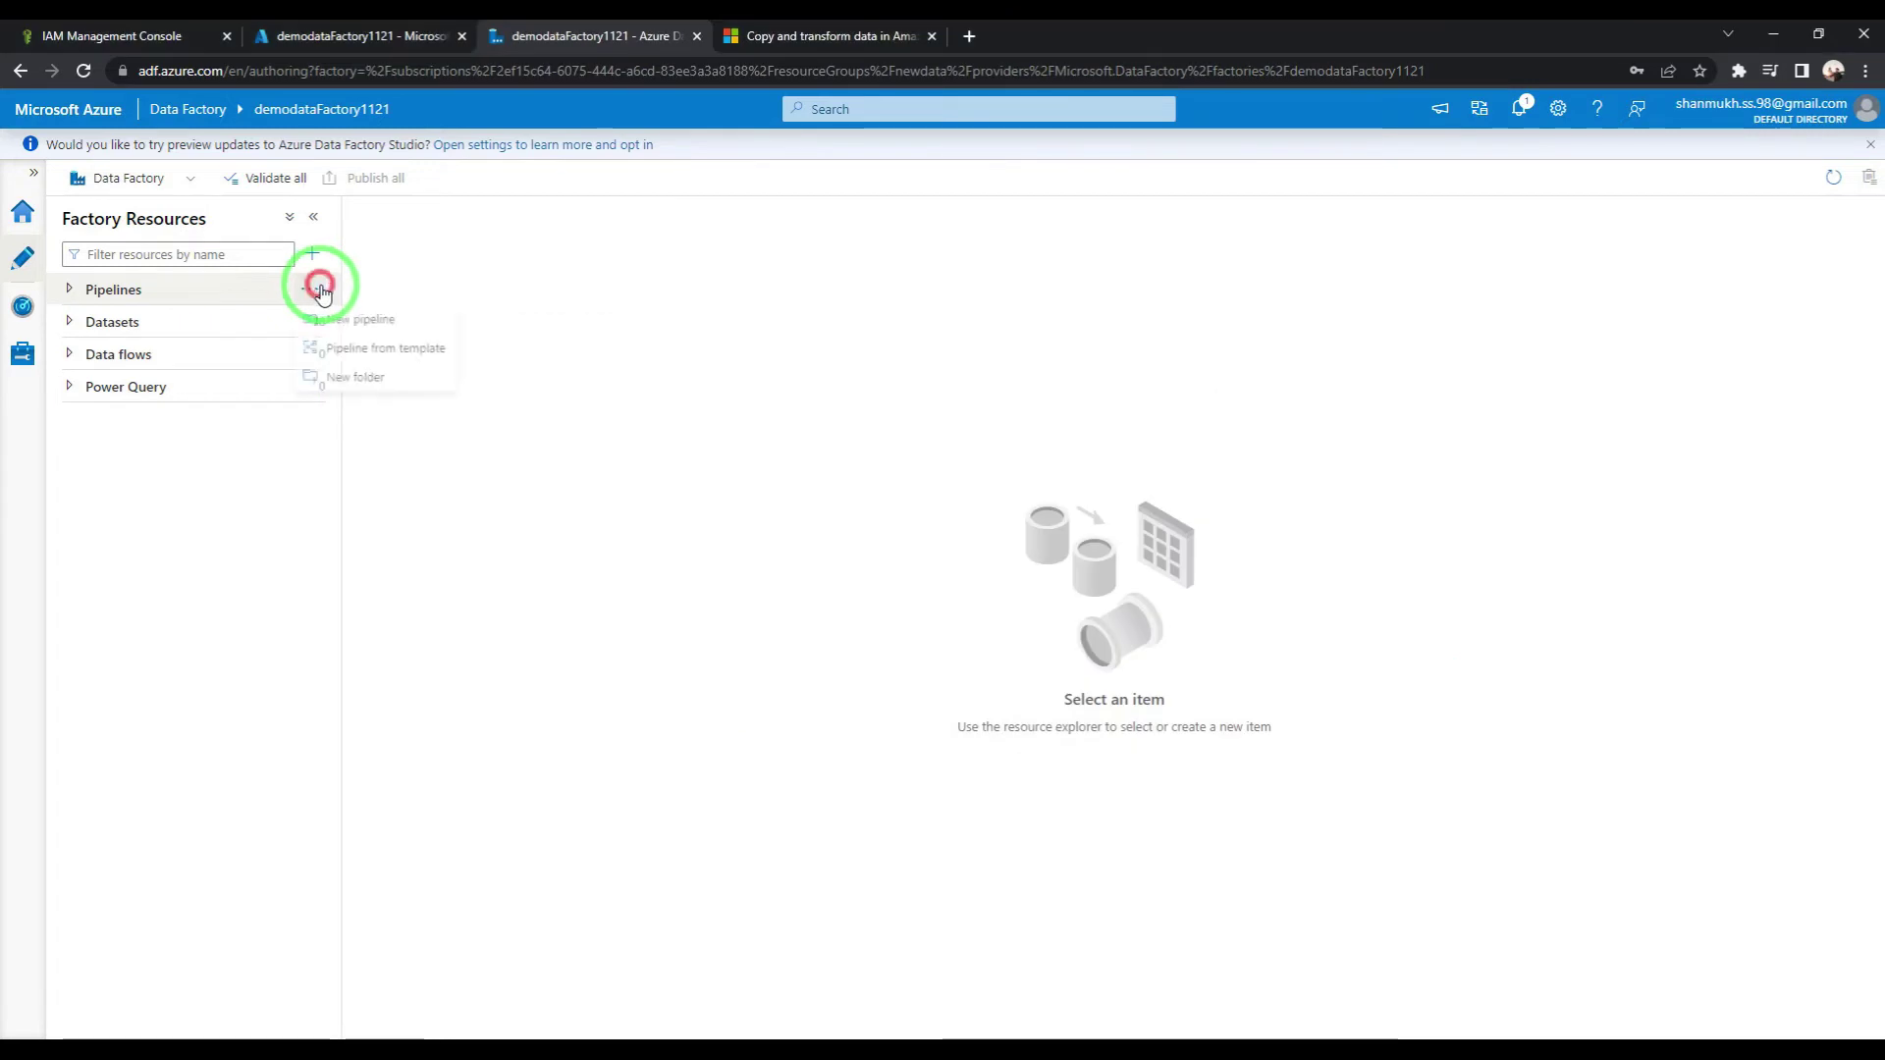
click(348, 316)
click(313, 217)
click(1681, 388)
double_click(1681, 389)
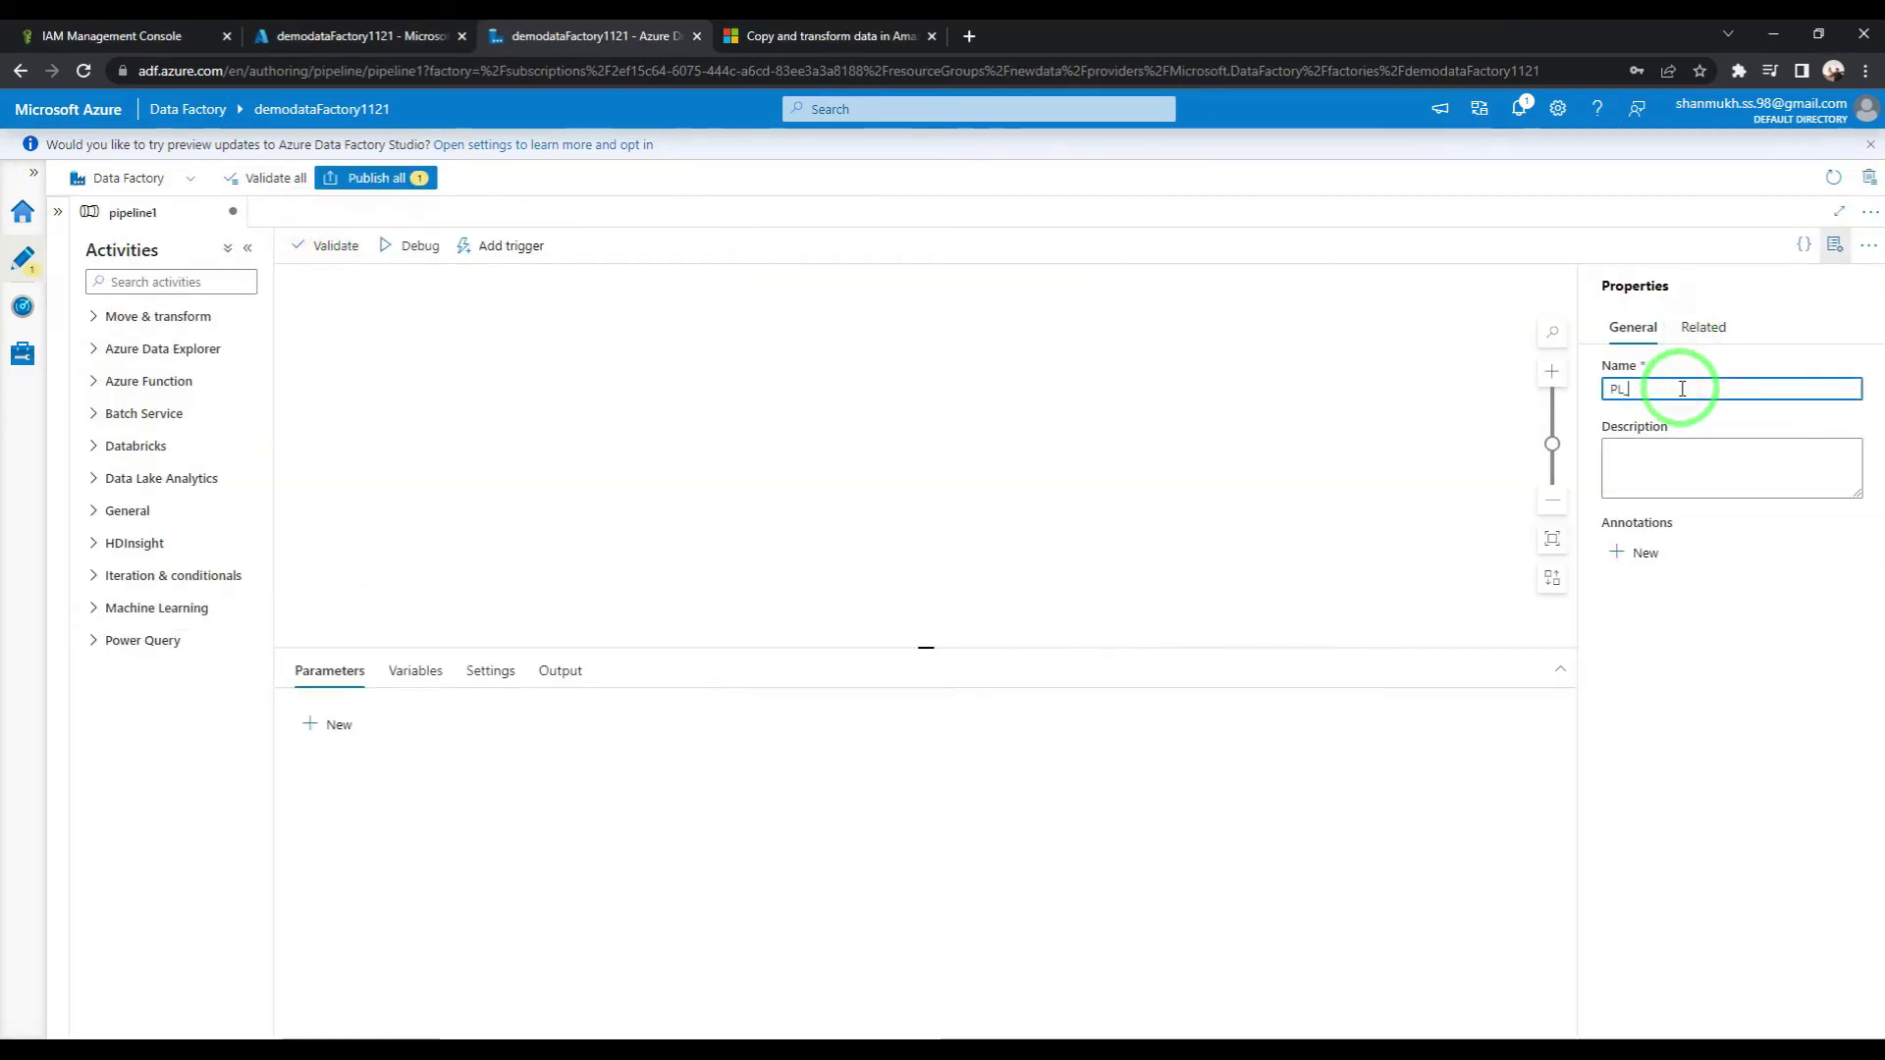
text(PL_S3)
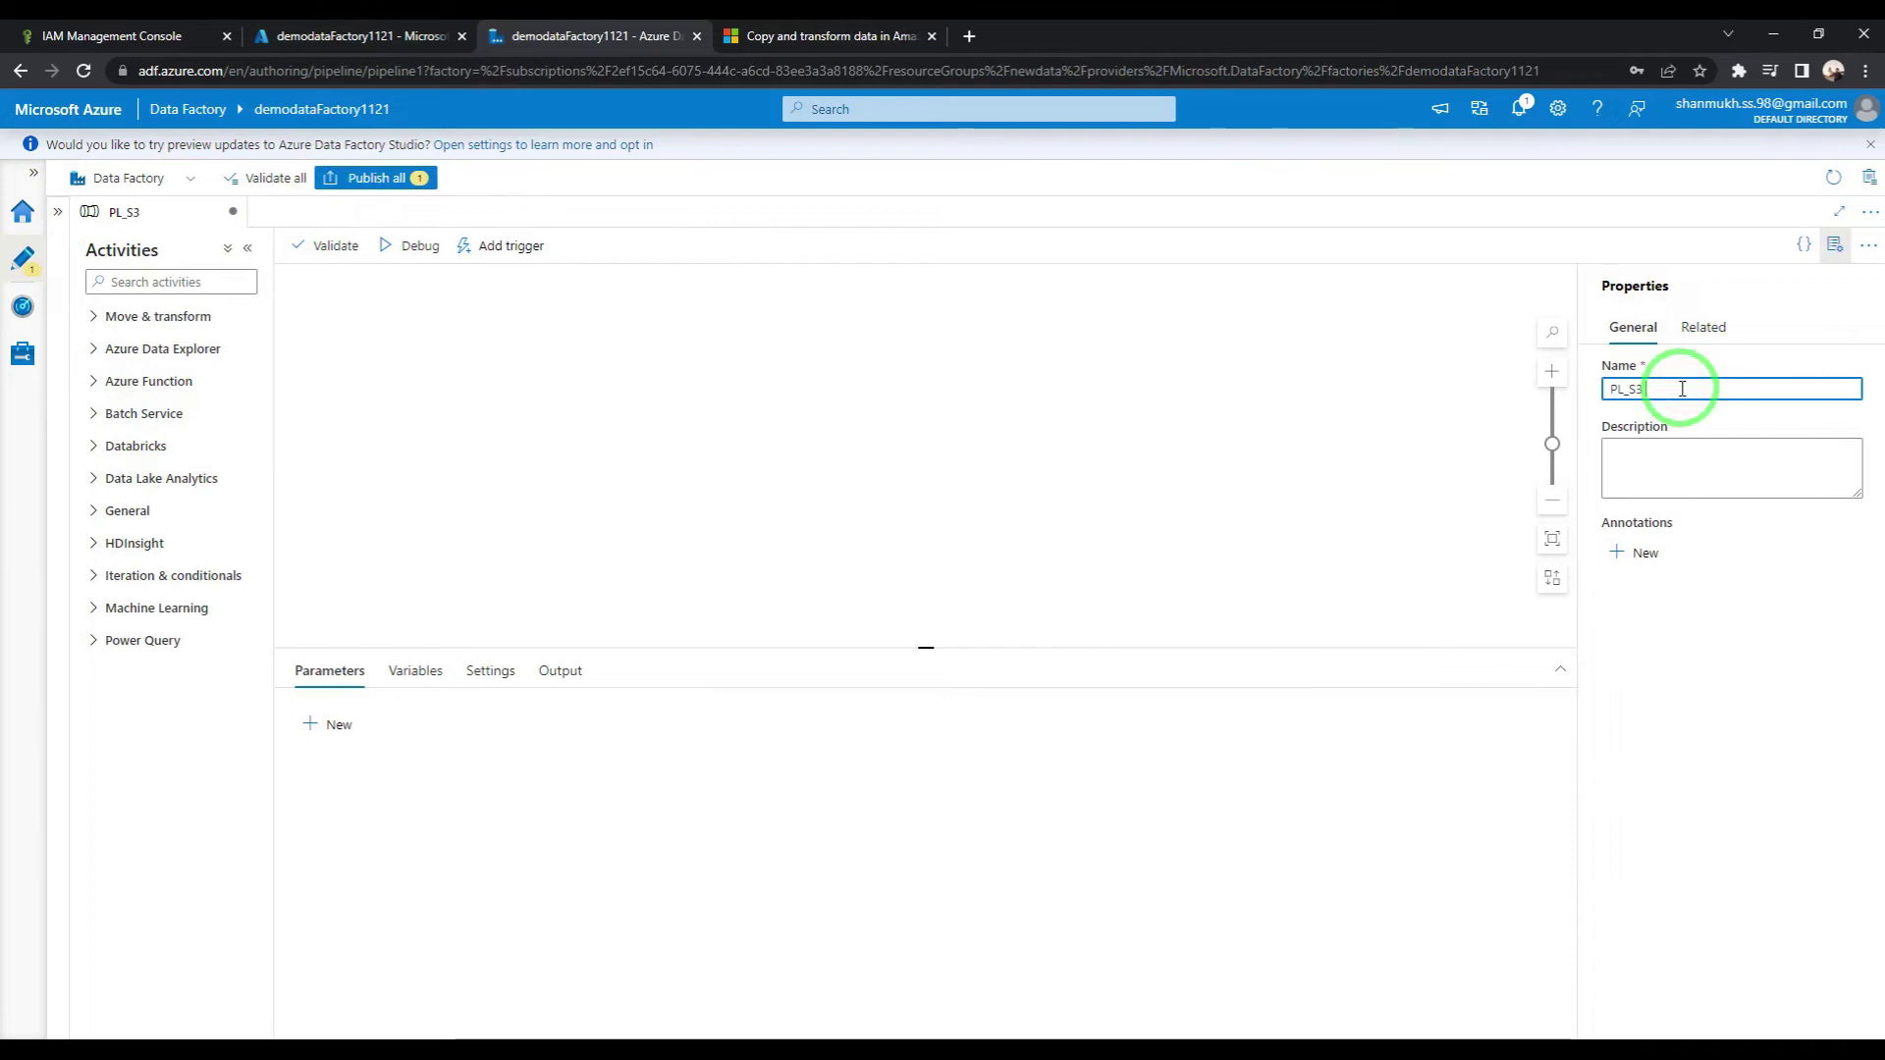
text(_list)
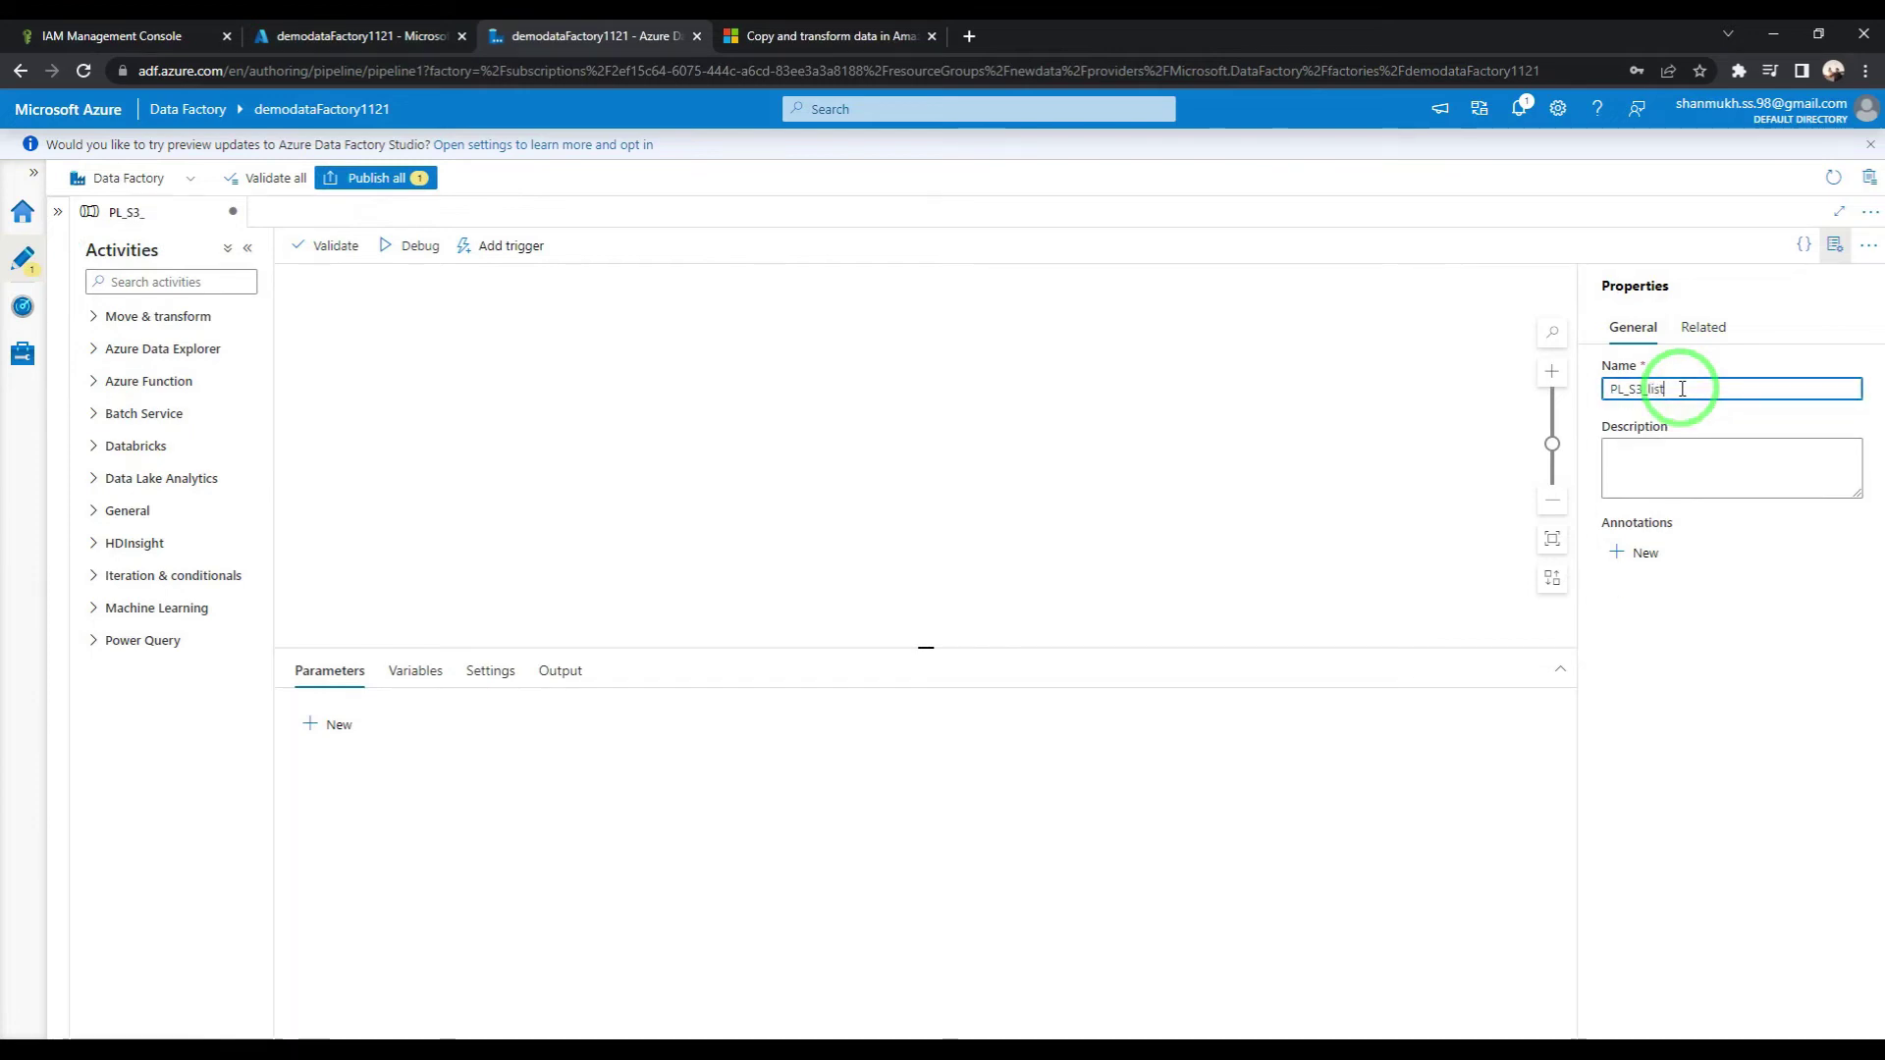
Step: Search the activities for "get", add a Get Metadata activity to the pipeline and show its settings in an enlarged pane
click(194, 283)
text(get)
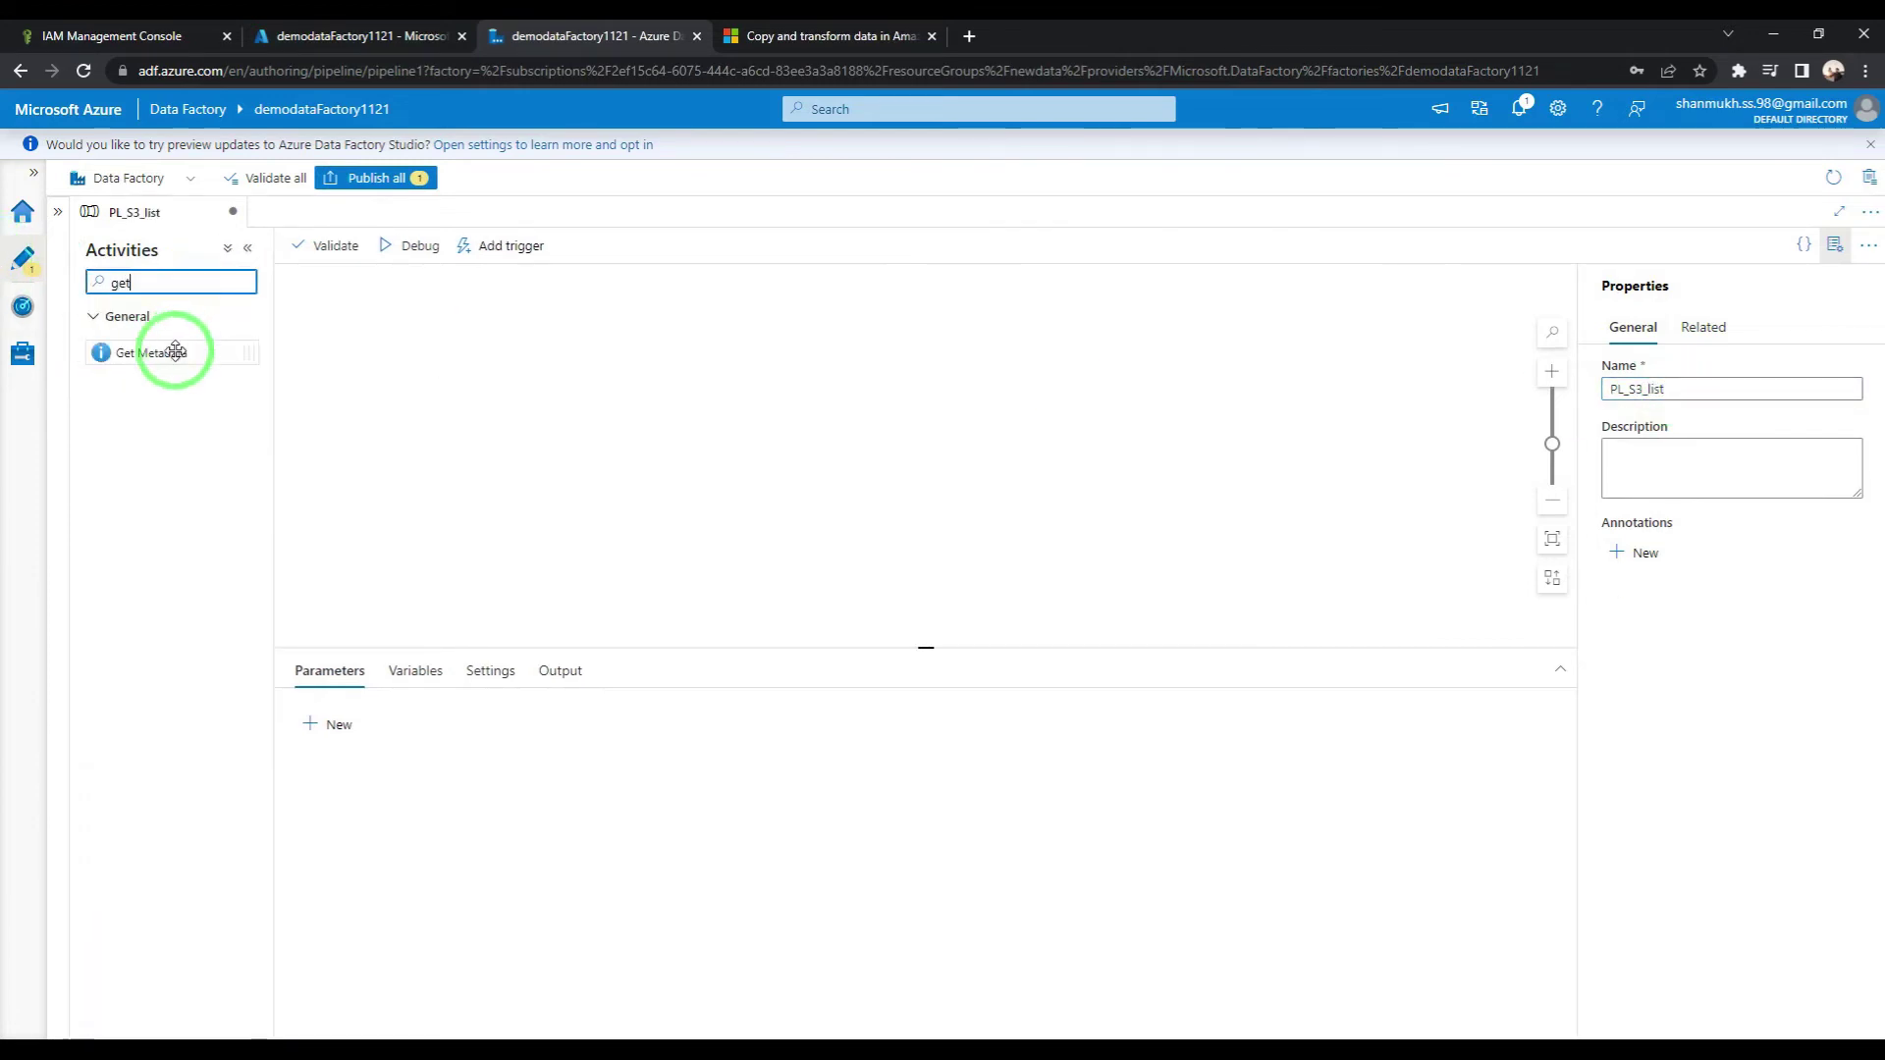
drag(177, 352, 513, 339)
click(416, 677)
drag(968, 653, 913, 521)
Step: Start a new dataset for the Get Metadata activity, using the Amazon S3 data store and the DelimitedText format
click(795, 597)
click(1338, 262)
text(s3)
click(1427, 403)
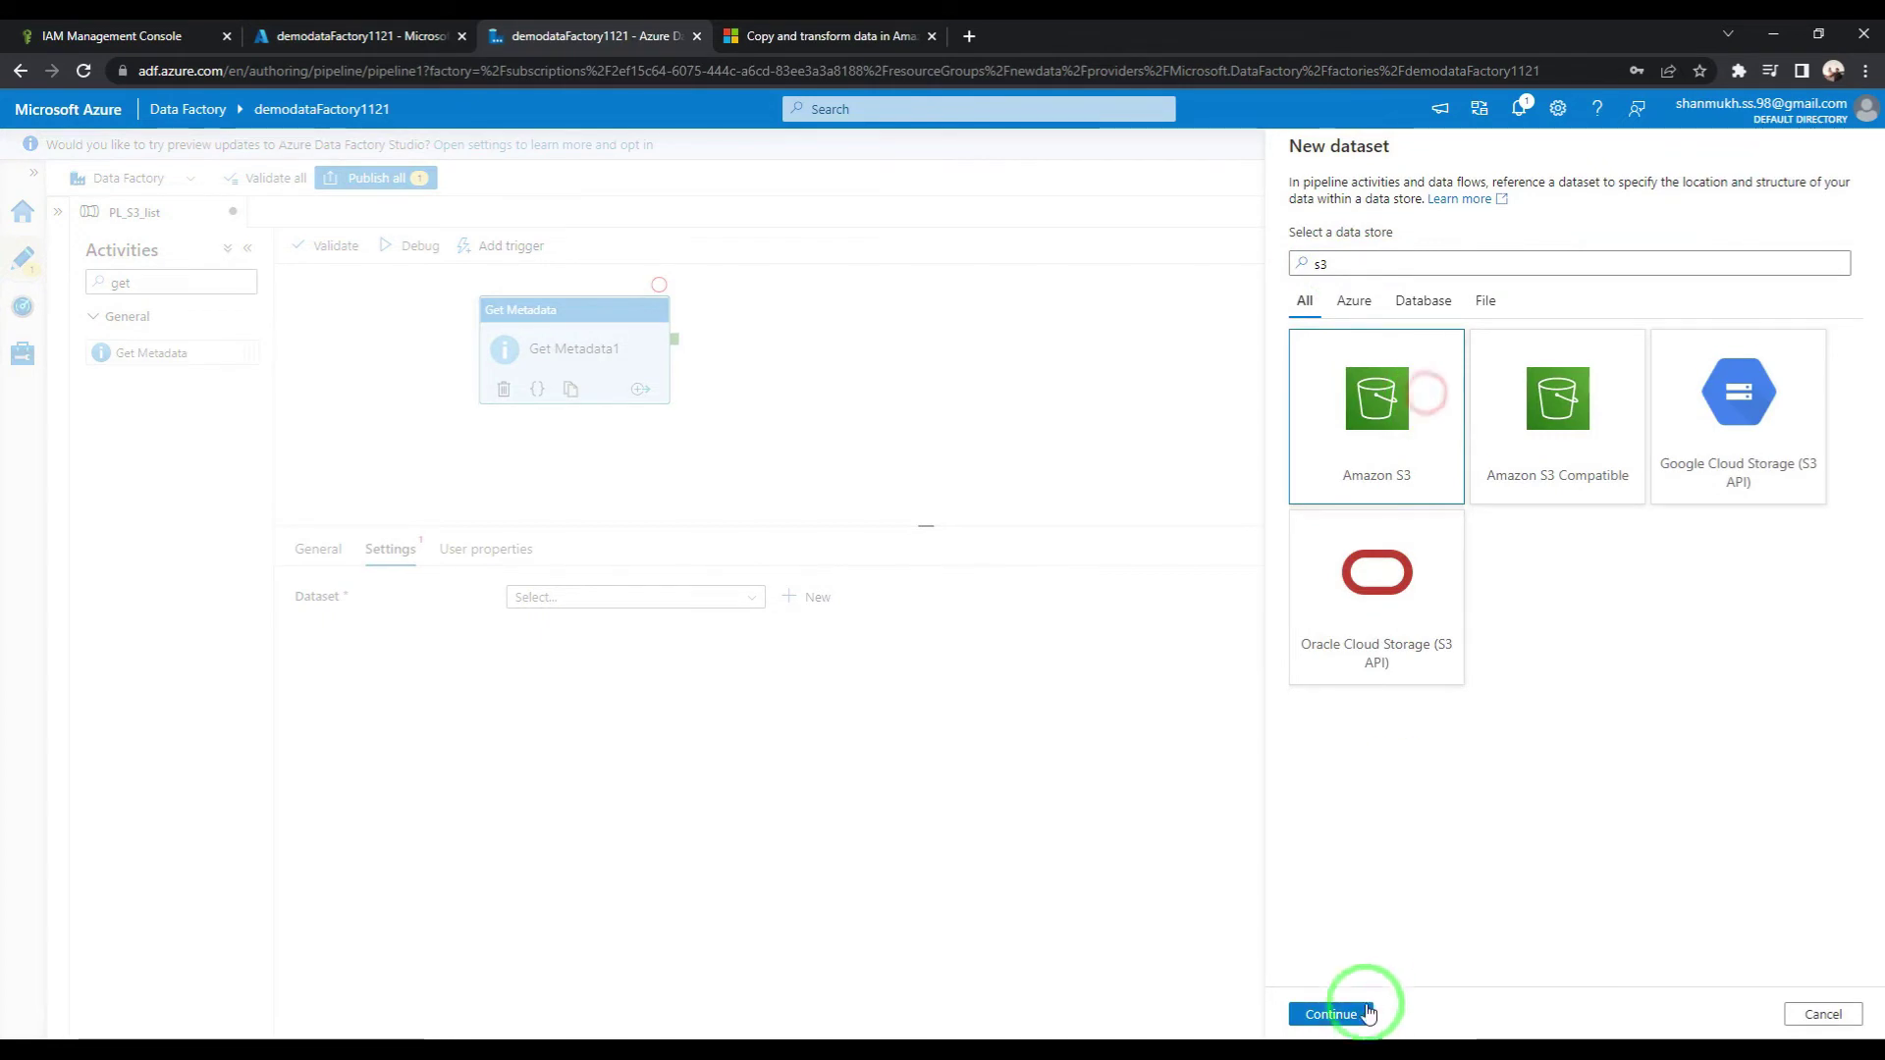
click(1358, 1025)
click(1729, 293)
click(1327, 1014)
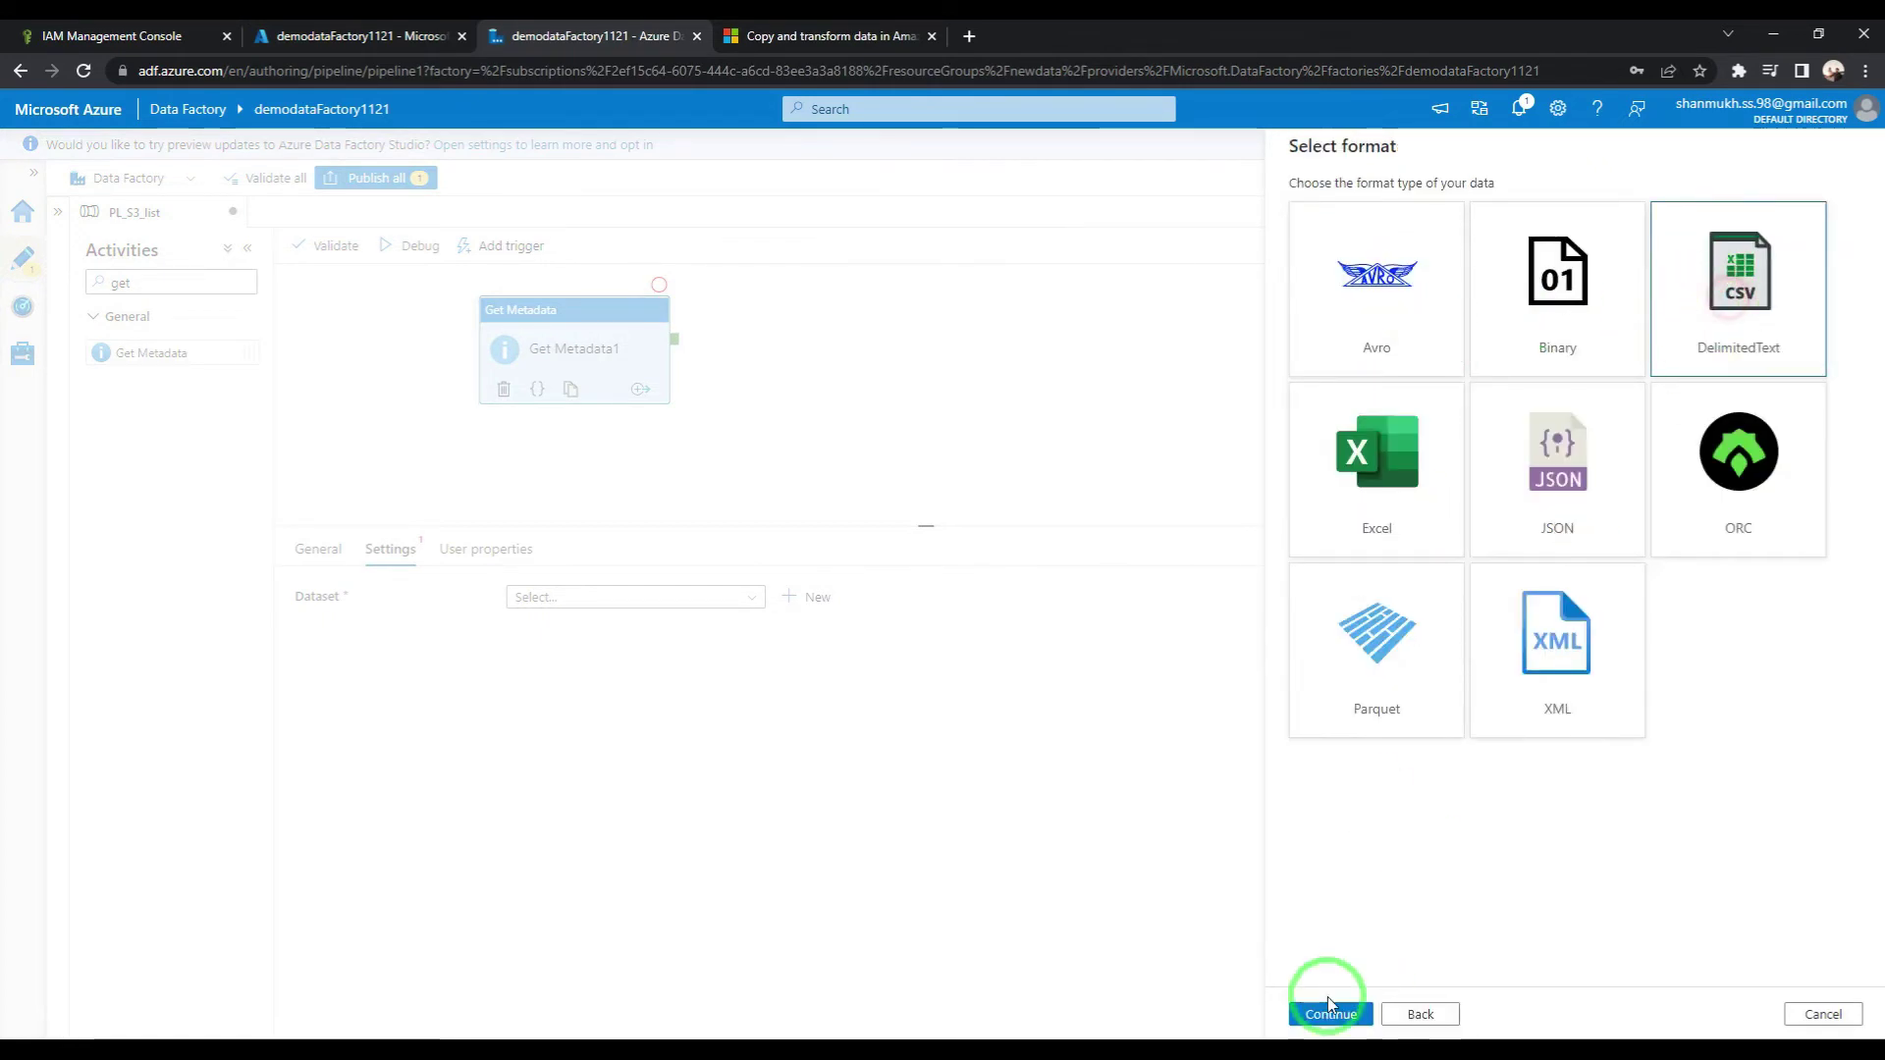
Step: Name the dataset DS_S3source and assign it the ls_s3_bUCKET linked service
double_click(1349, 199)
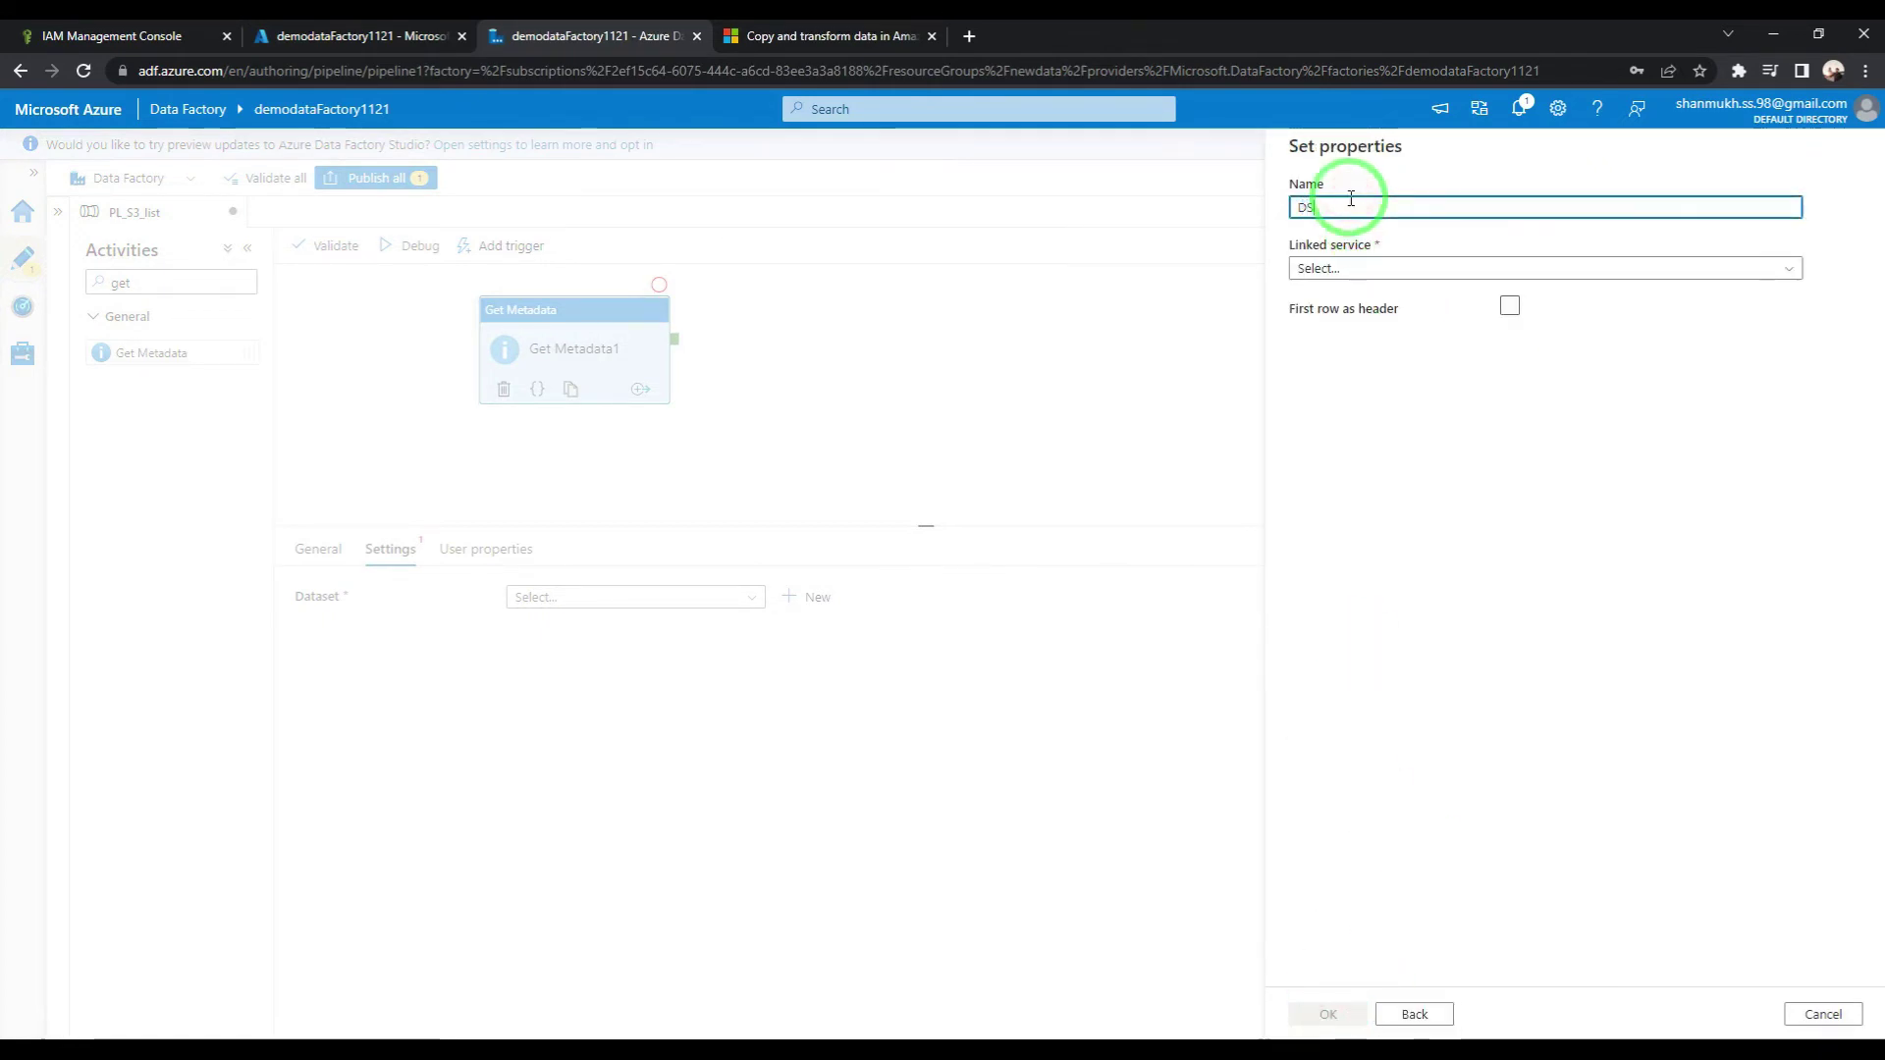
text(DS_S3source)
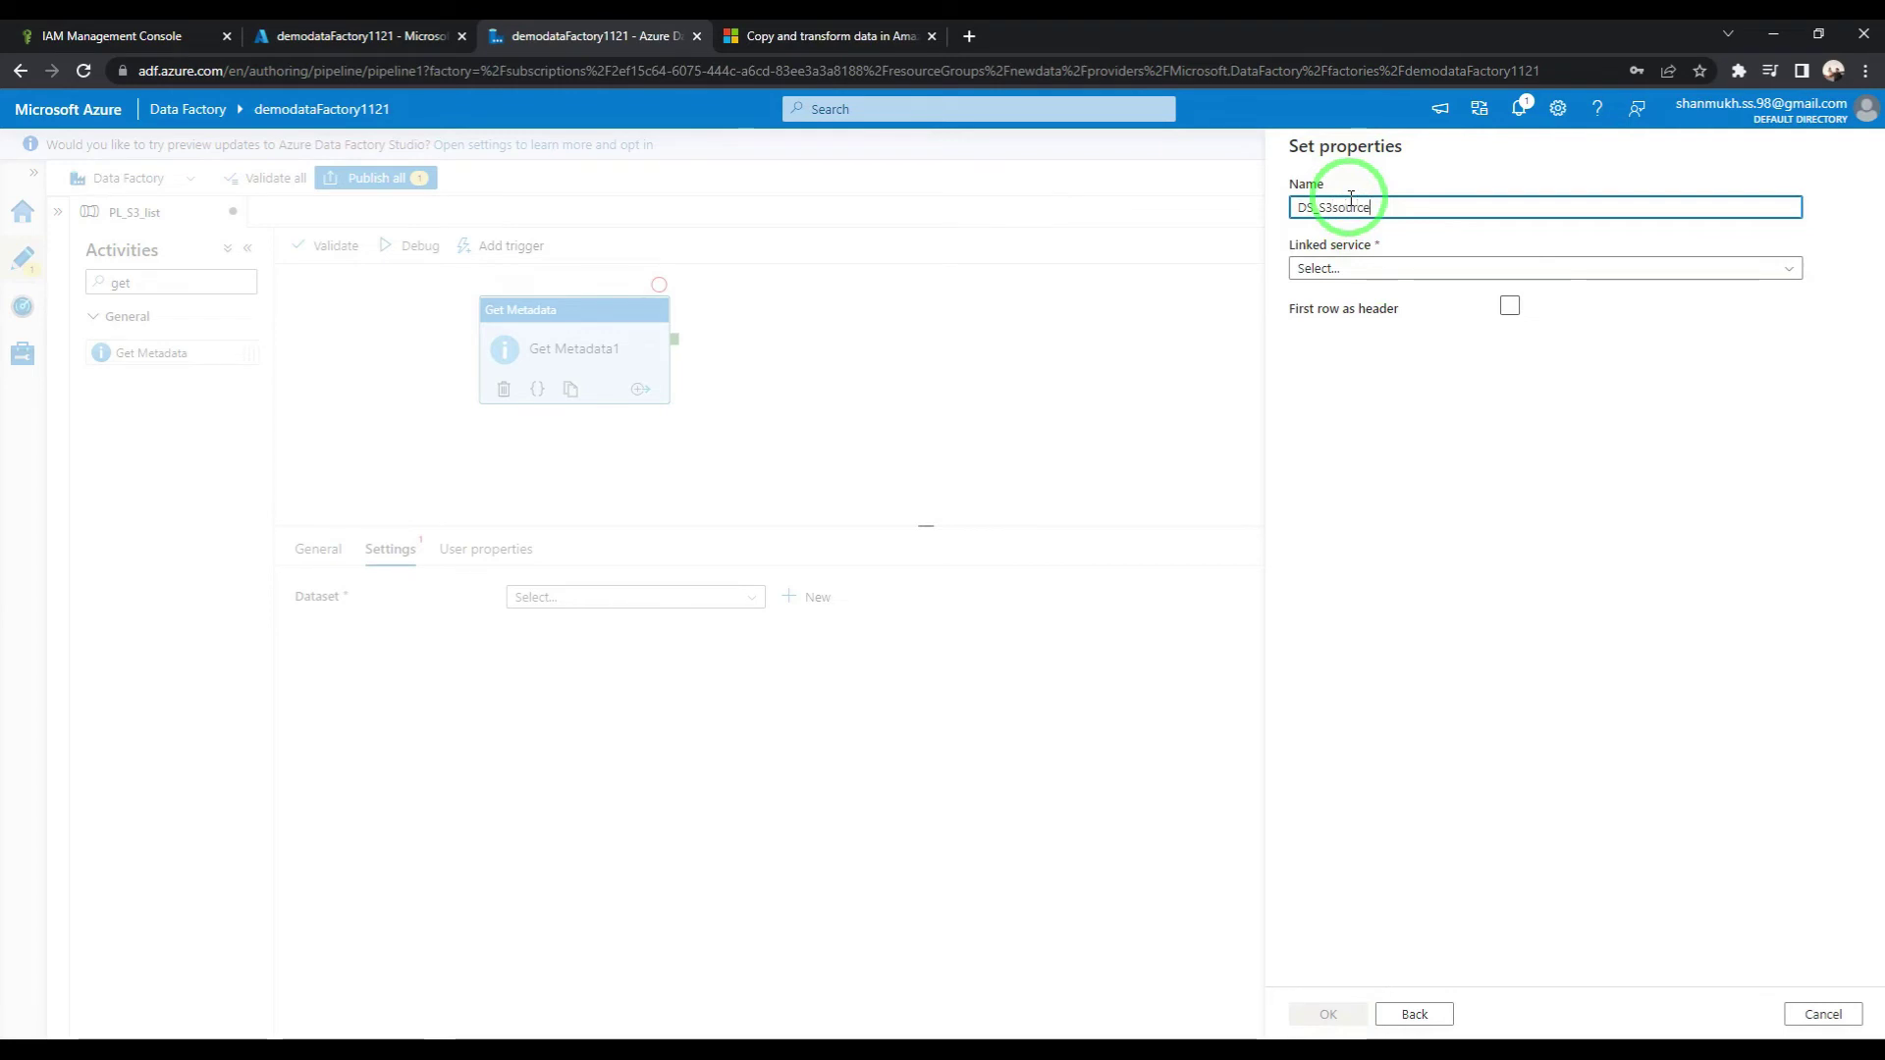
click(1340, 272)
click(1375, 370)
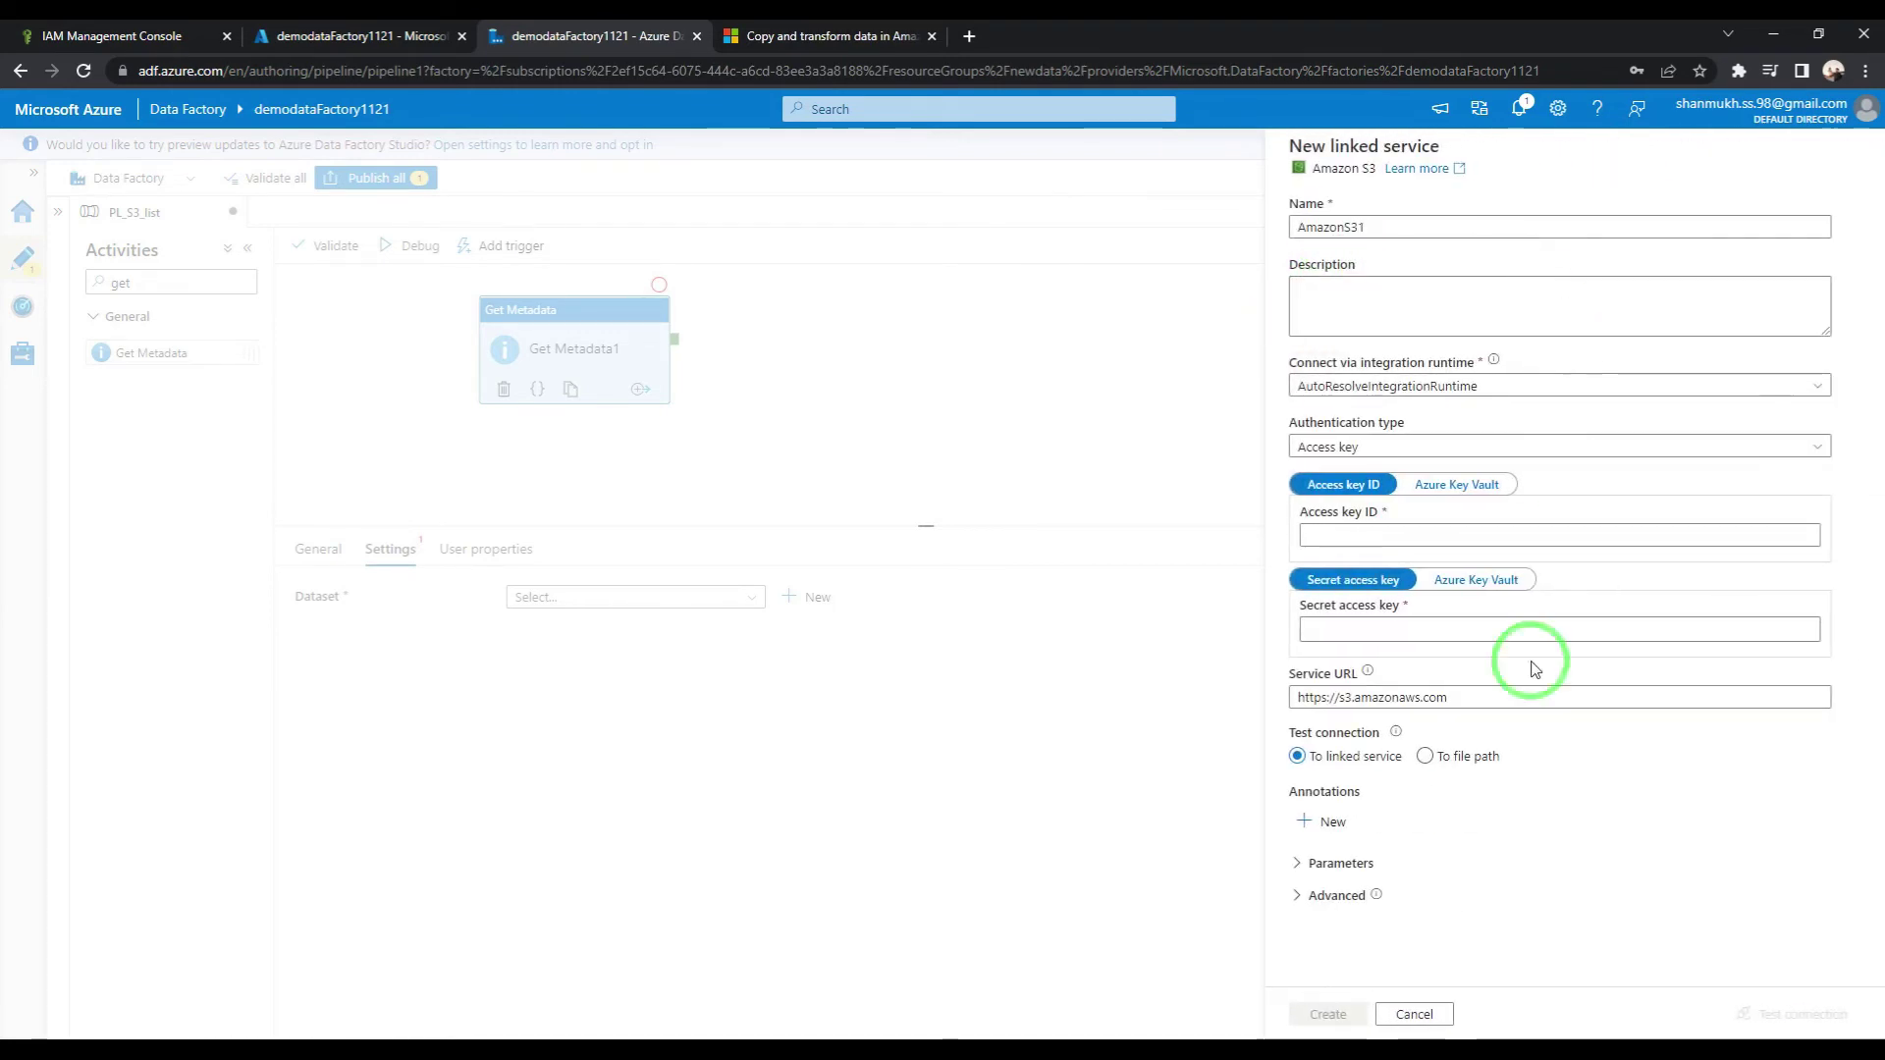
click(1435, 1014)
click(1377, 267)
click(1345, 392)
Step: Set the dataset's file path to the adffiles folder in newadfbucket, enable First row as header, and create the dataset
click(1819, 327)
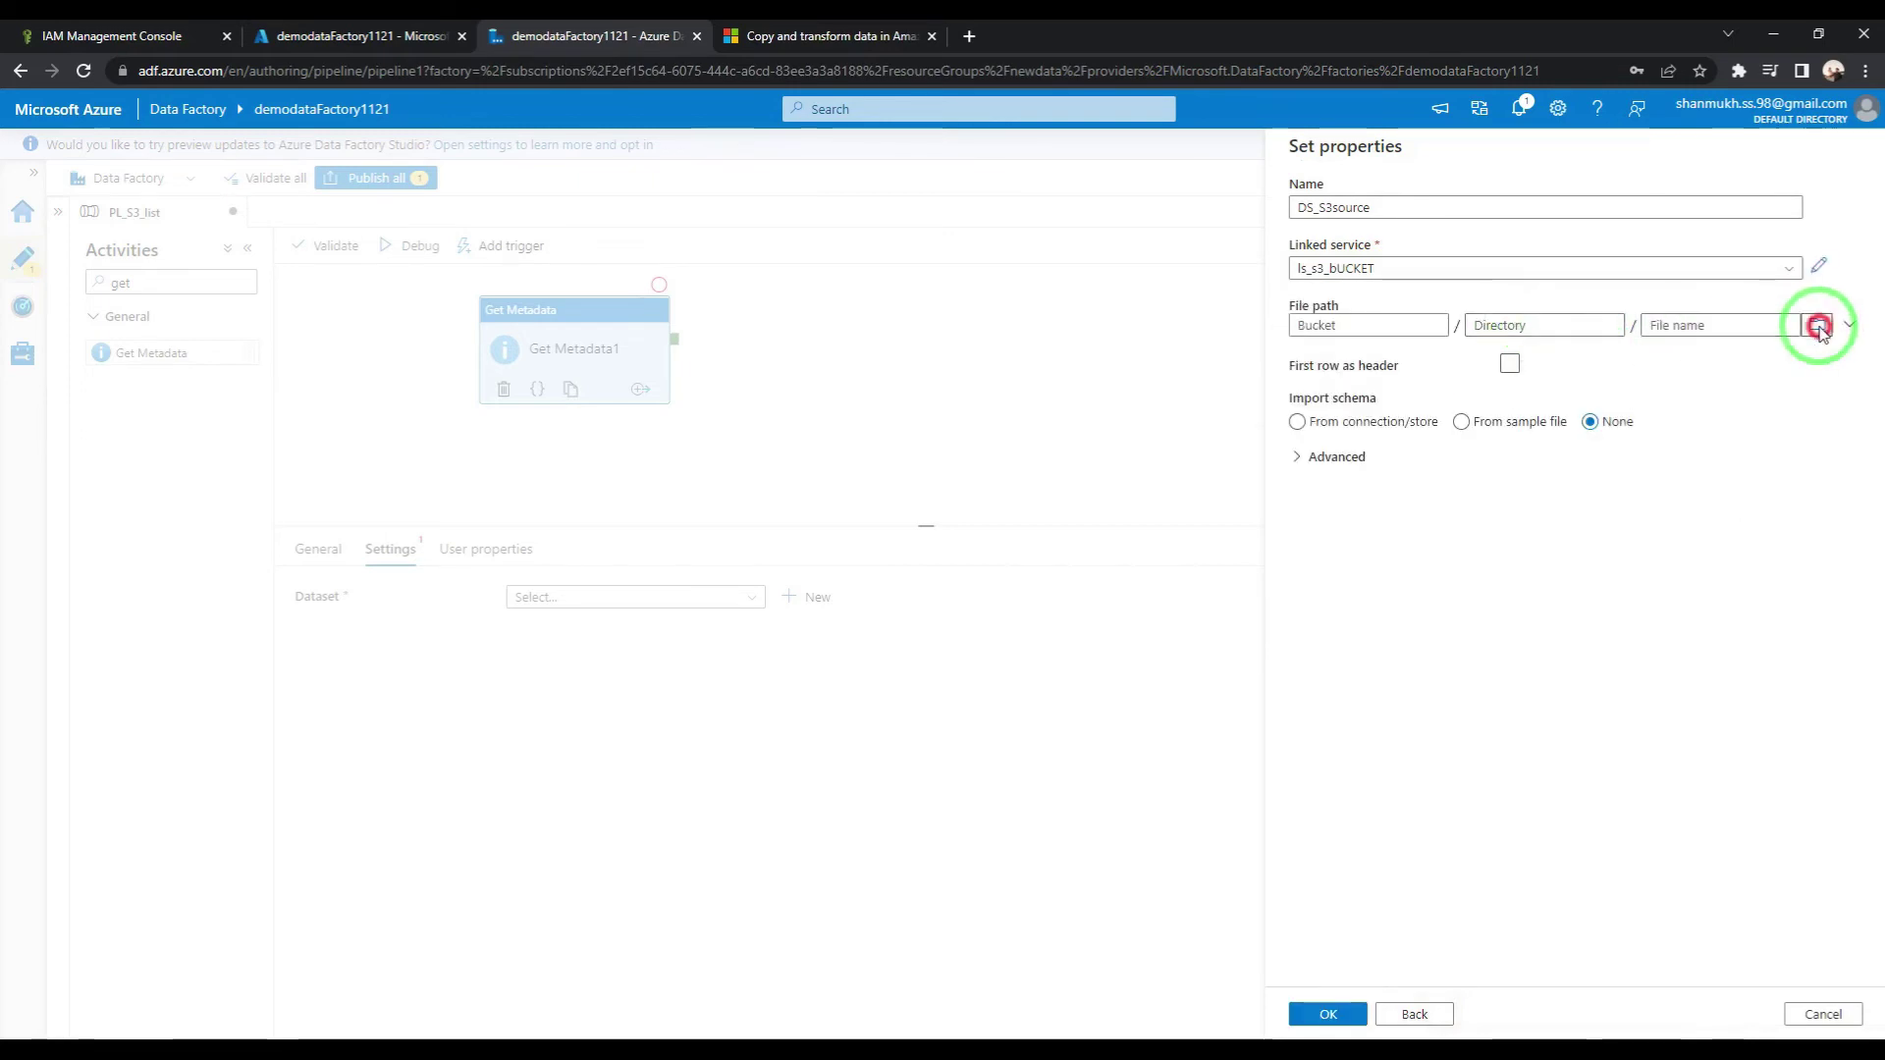
click(1346, 255)
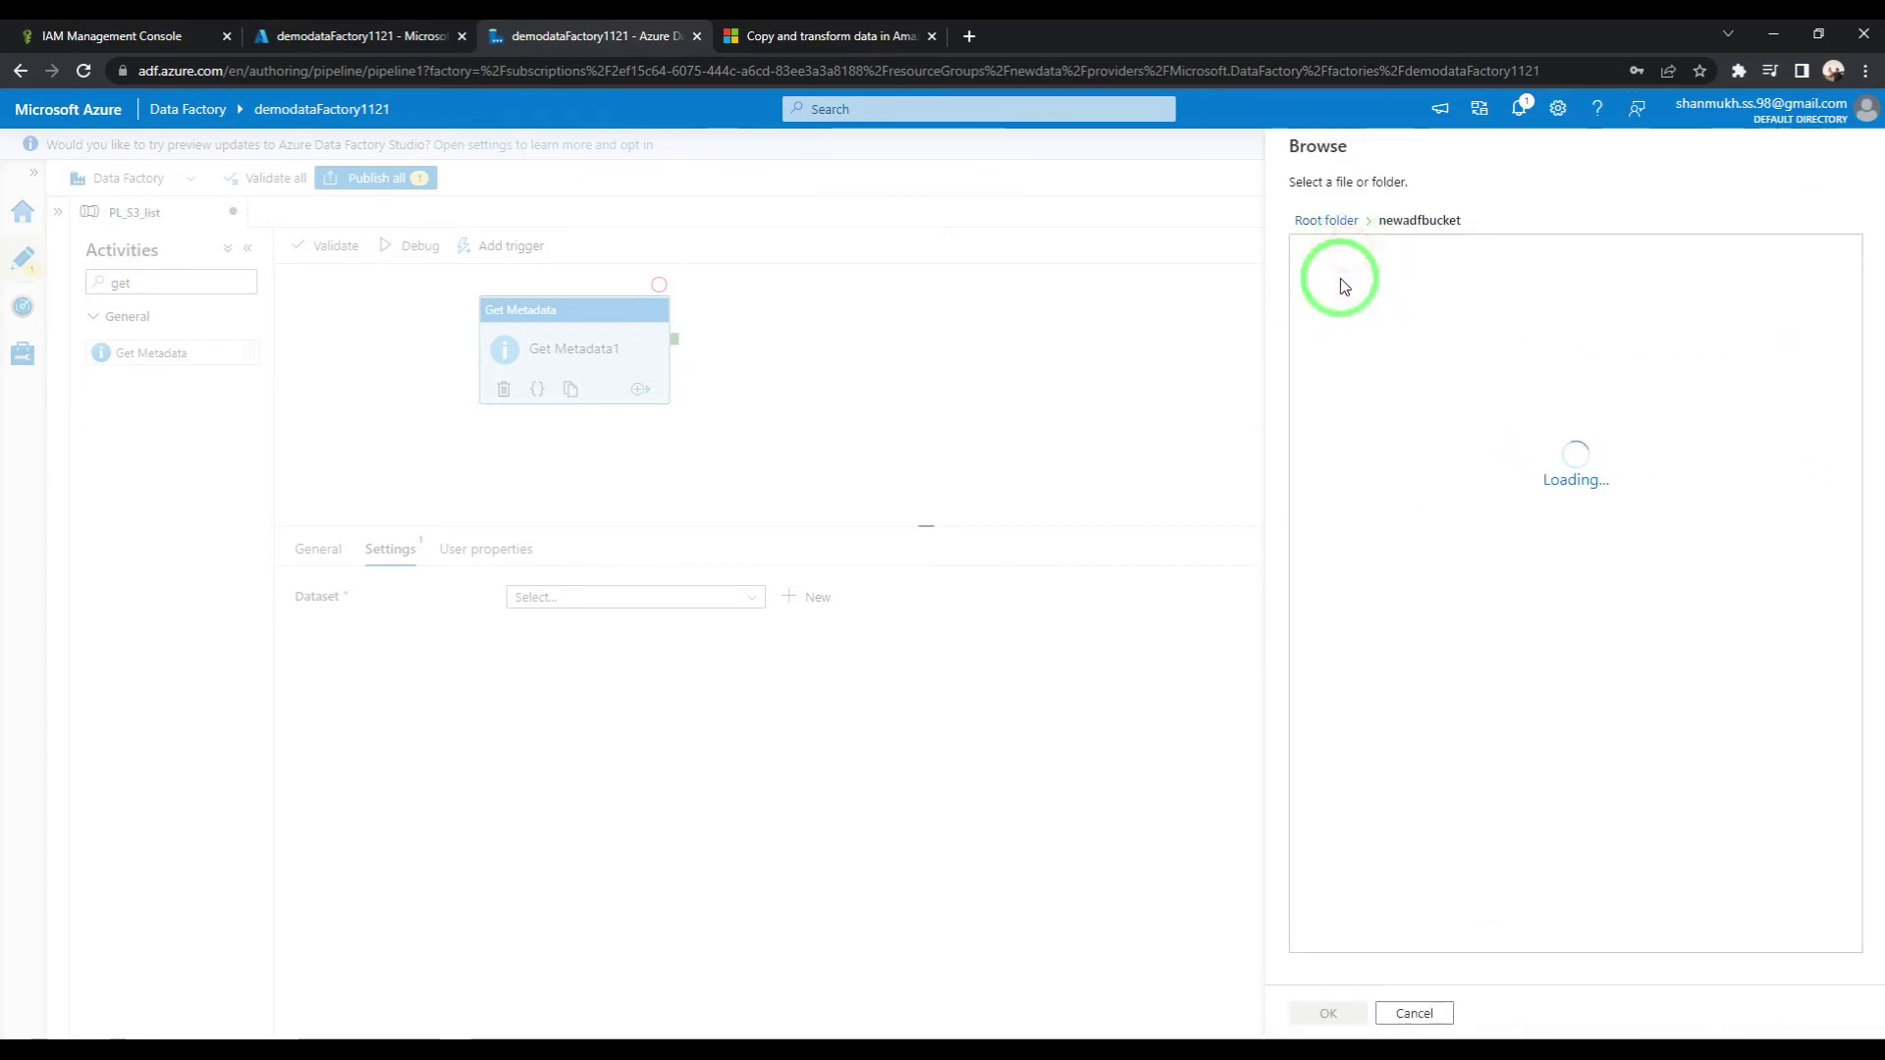
click(1346, 253)
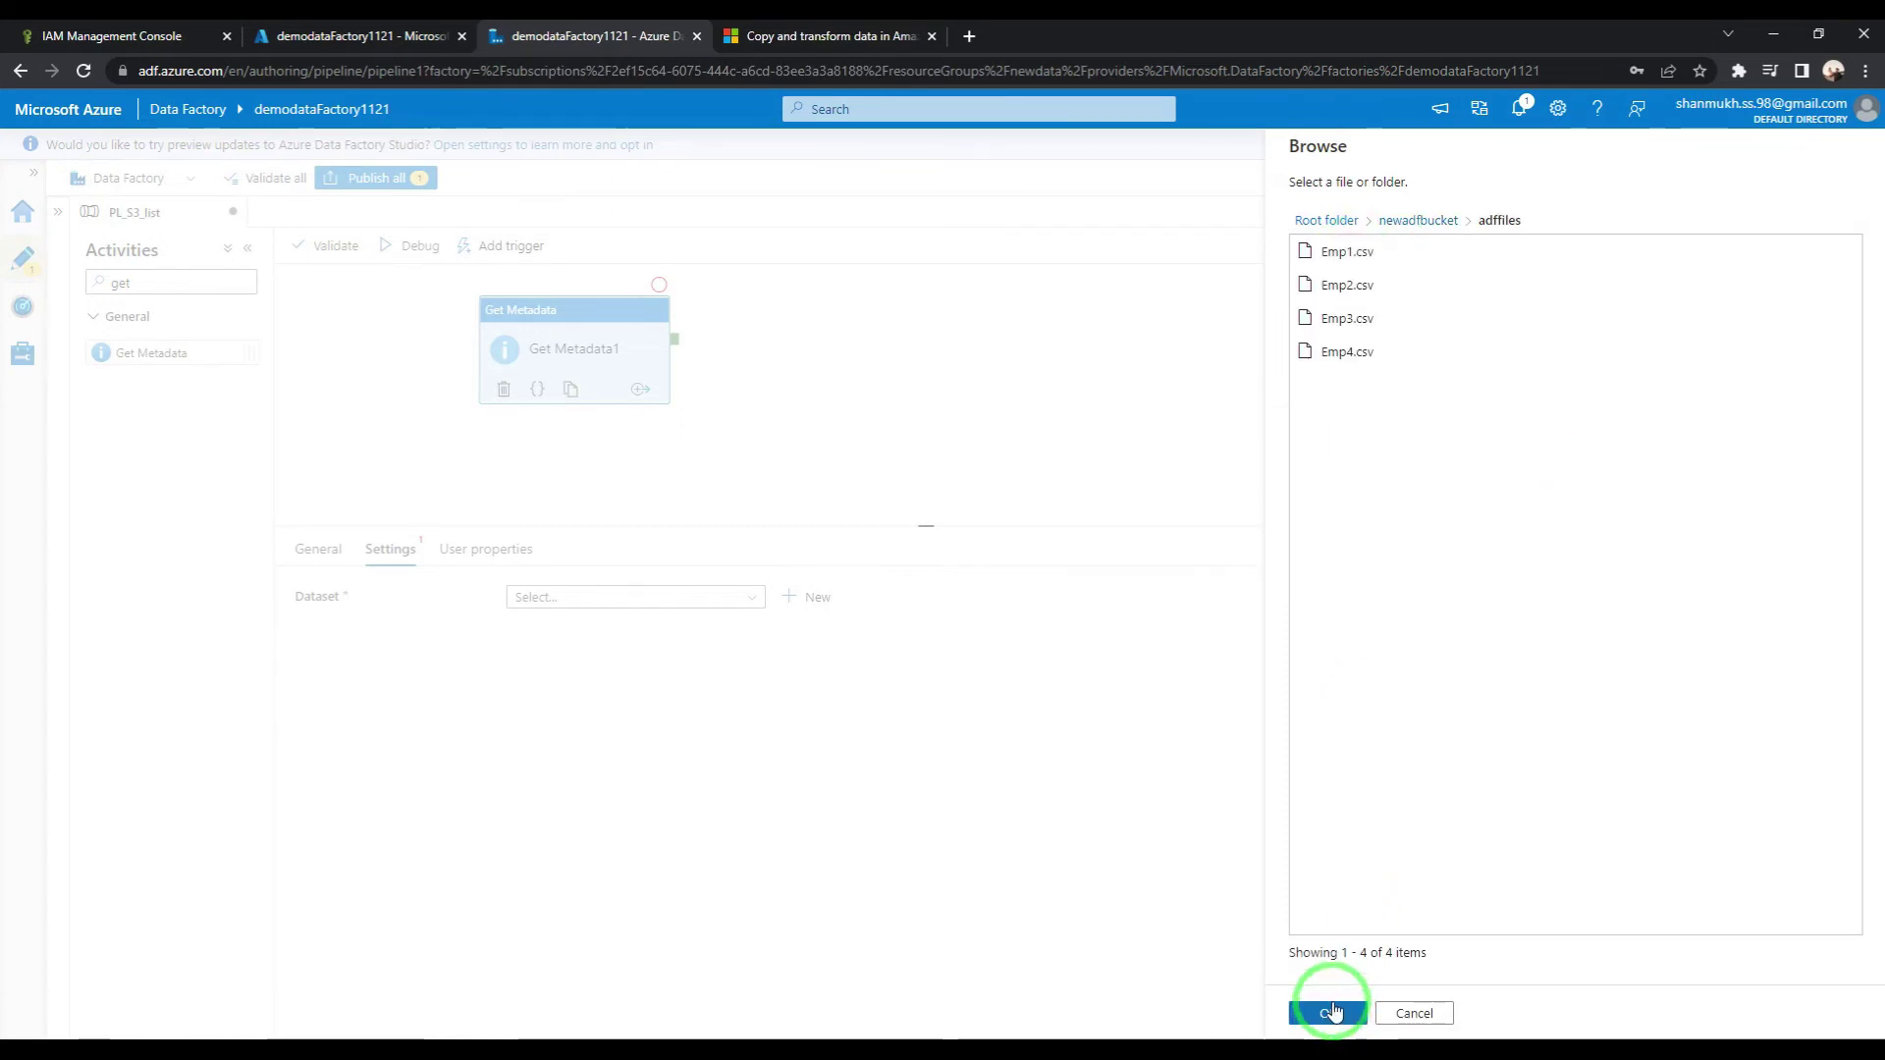
click(1328, 1014)
click(1510, 364)
click(1325, 1013)
Step: In Notepad, add the line "We will give file names dynamically" and return to Azure Data Factory
click(413, 1052)
text(We will give file names dy)
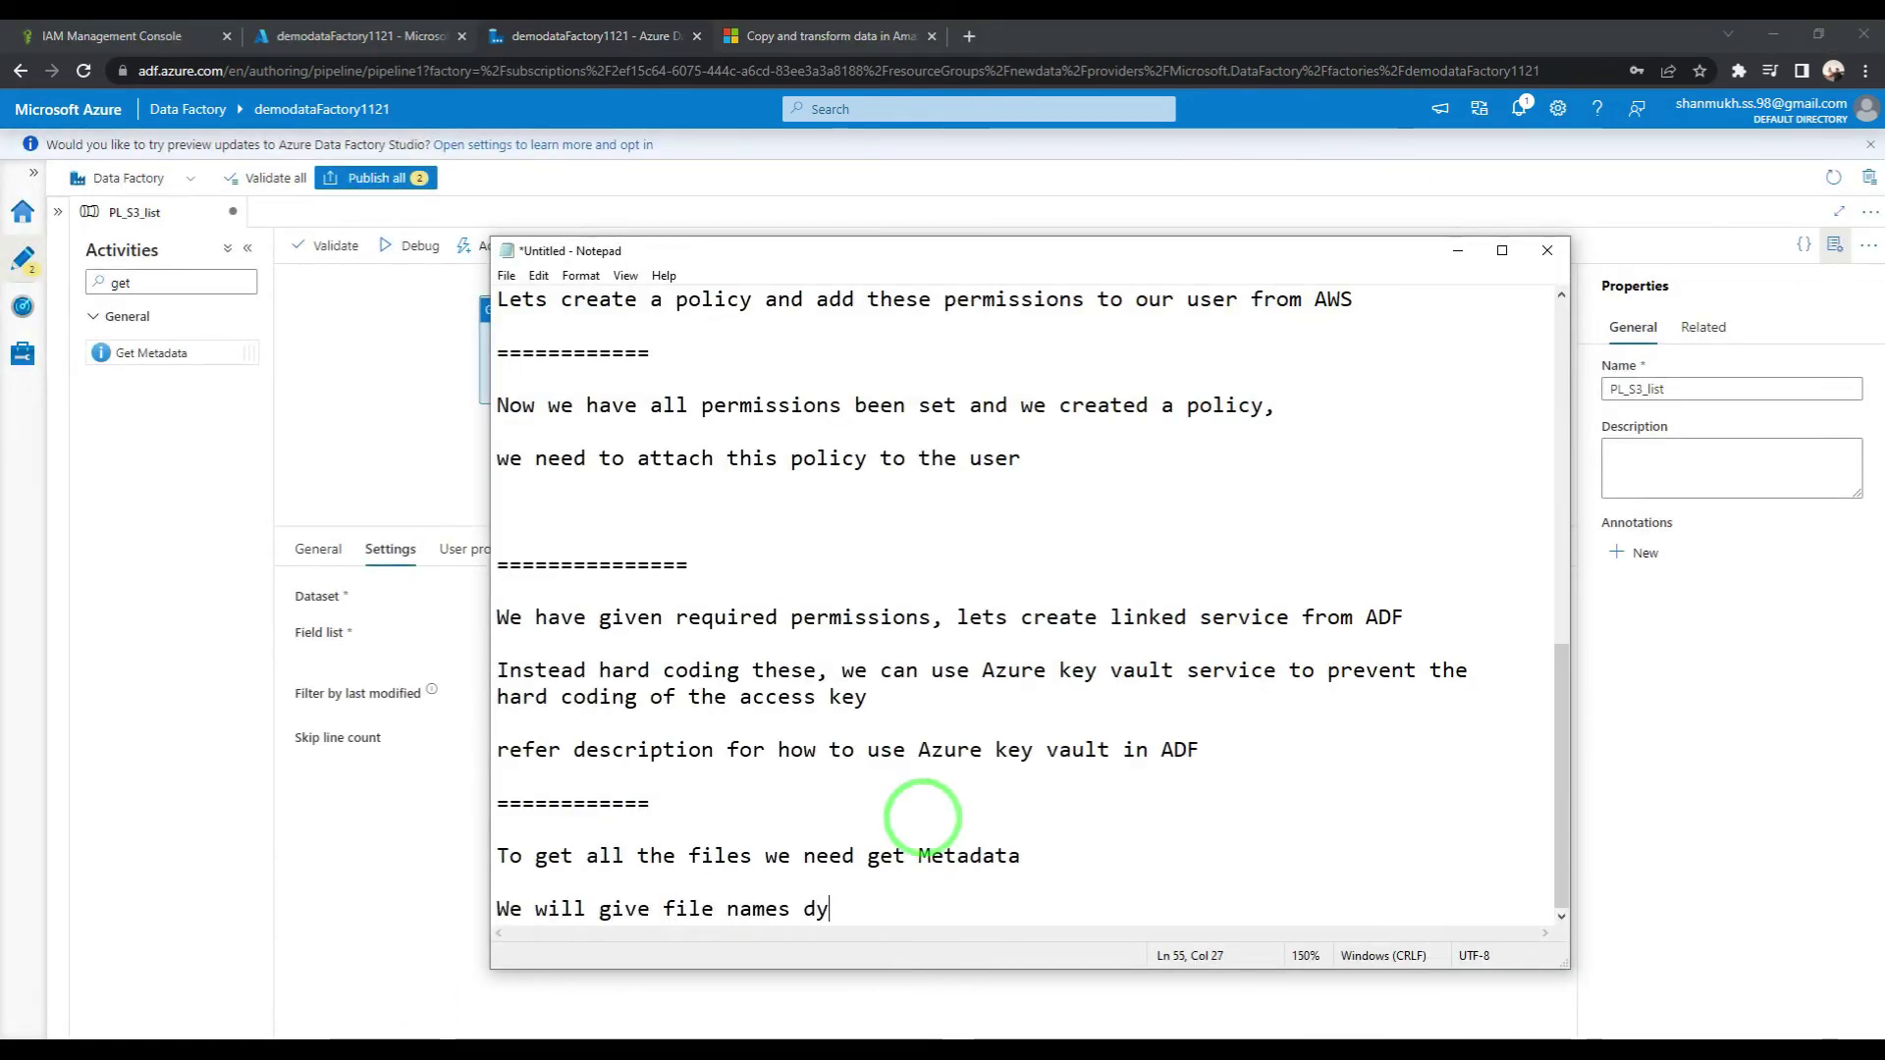
text(namically)
key(Return)
key(Return)
key(alt+Tab)
Step: Add a Child items argument to the Get Metadata activity's field list
click(545, 633)
click(600, 698)
click(618, 768)
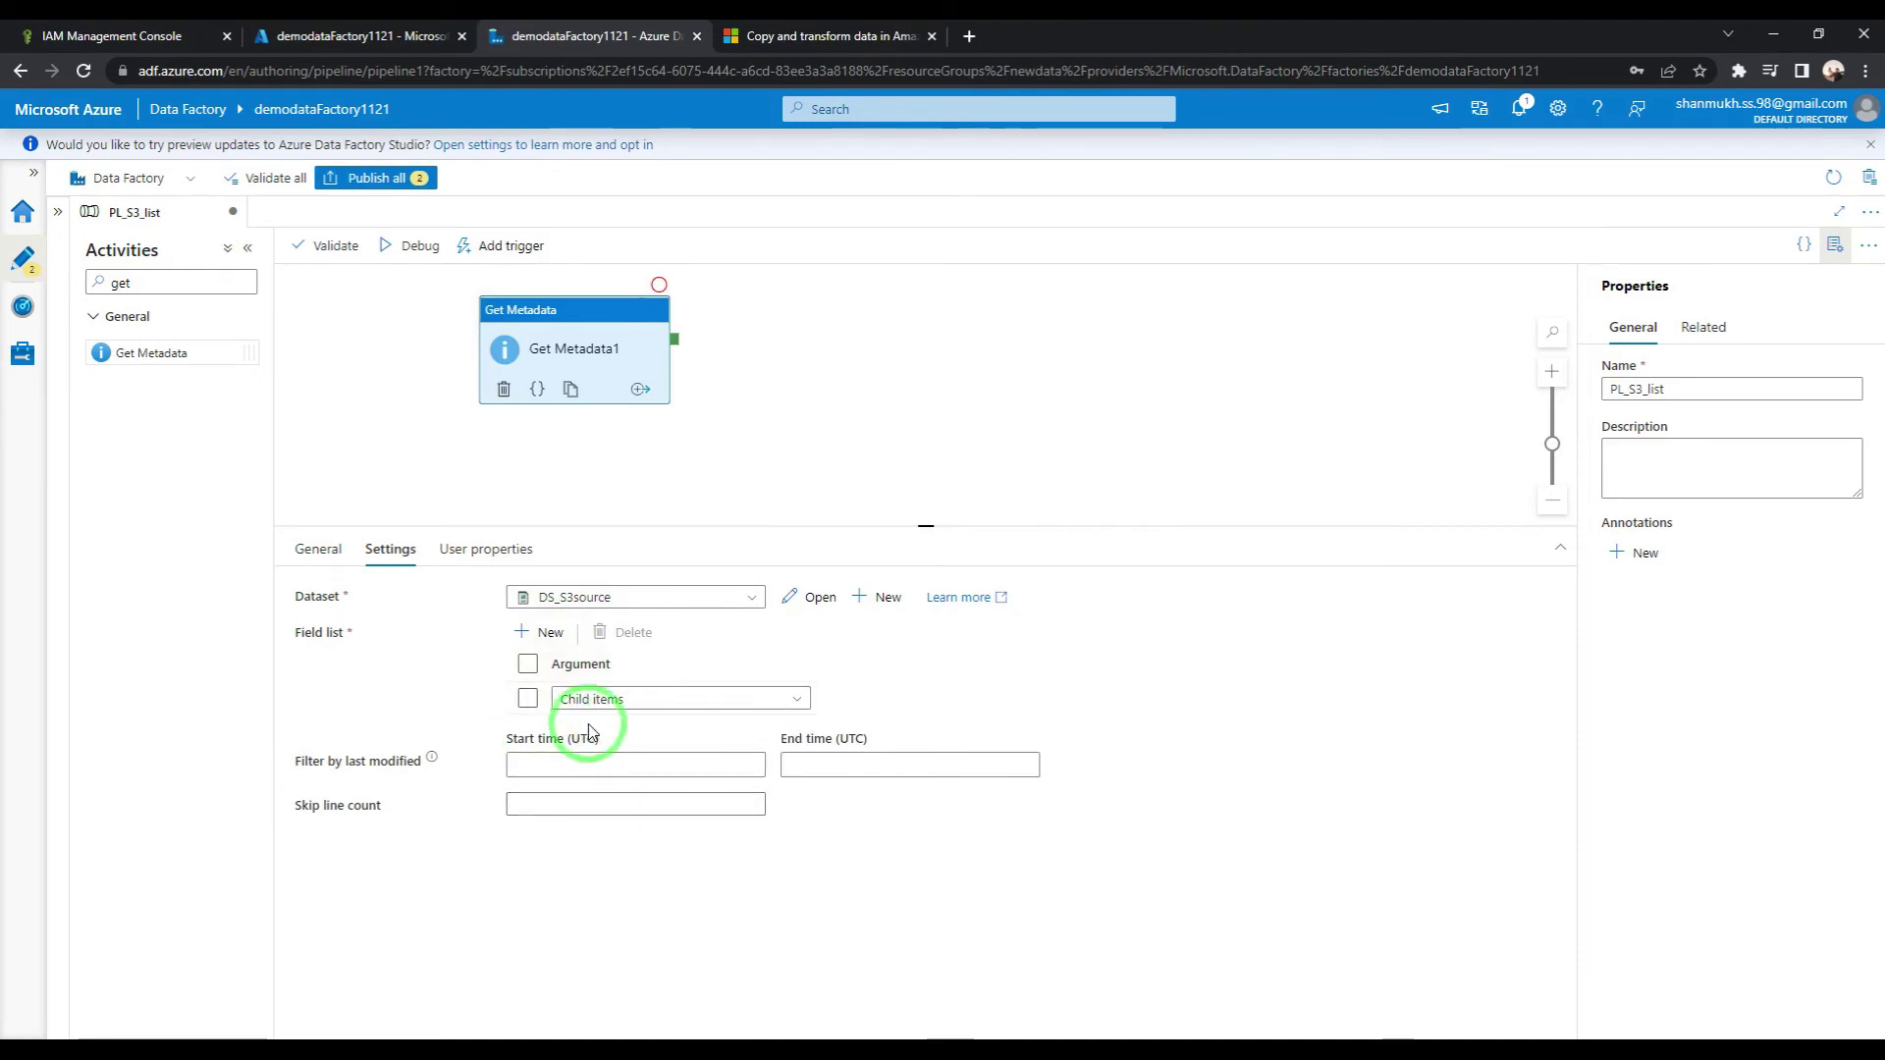
Step: Add a ForEach activity, connect Get Metadata1's success output to it, and enable its Sequential setting
double_click(182, 278)
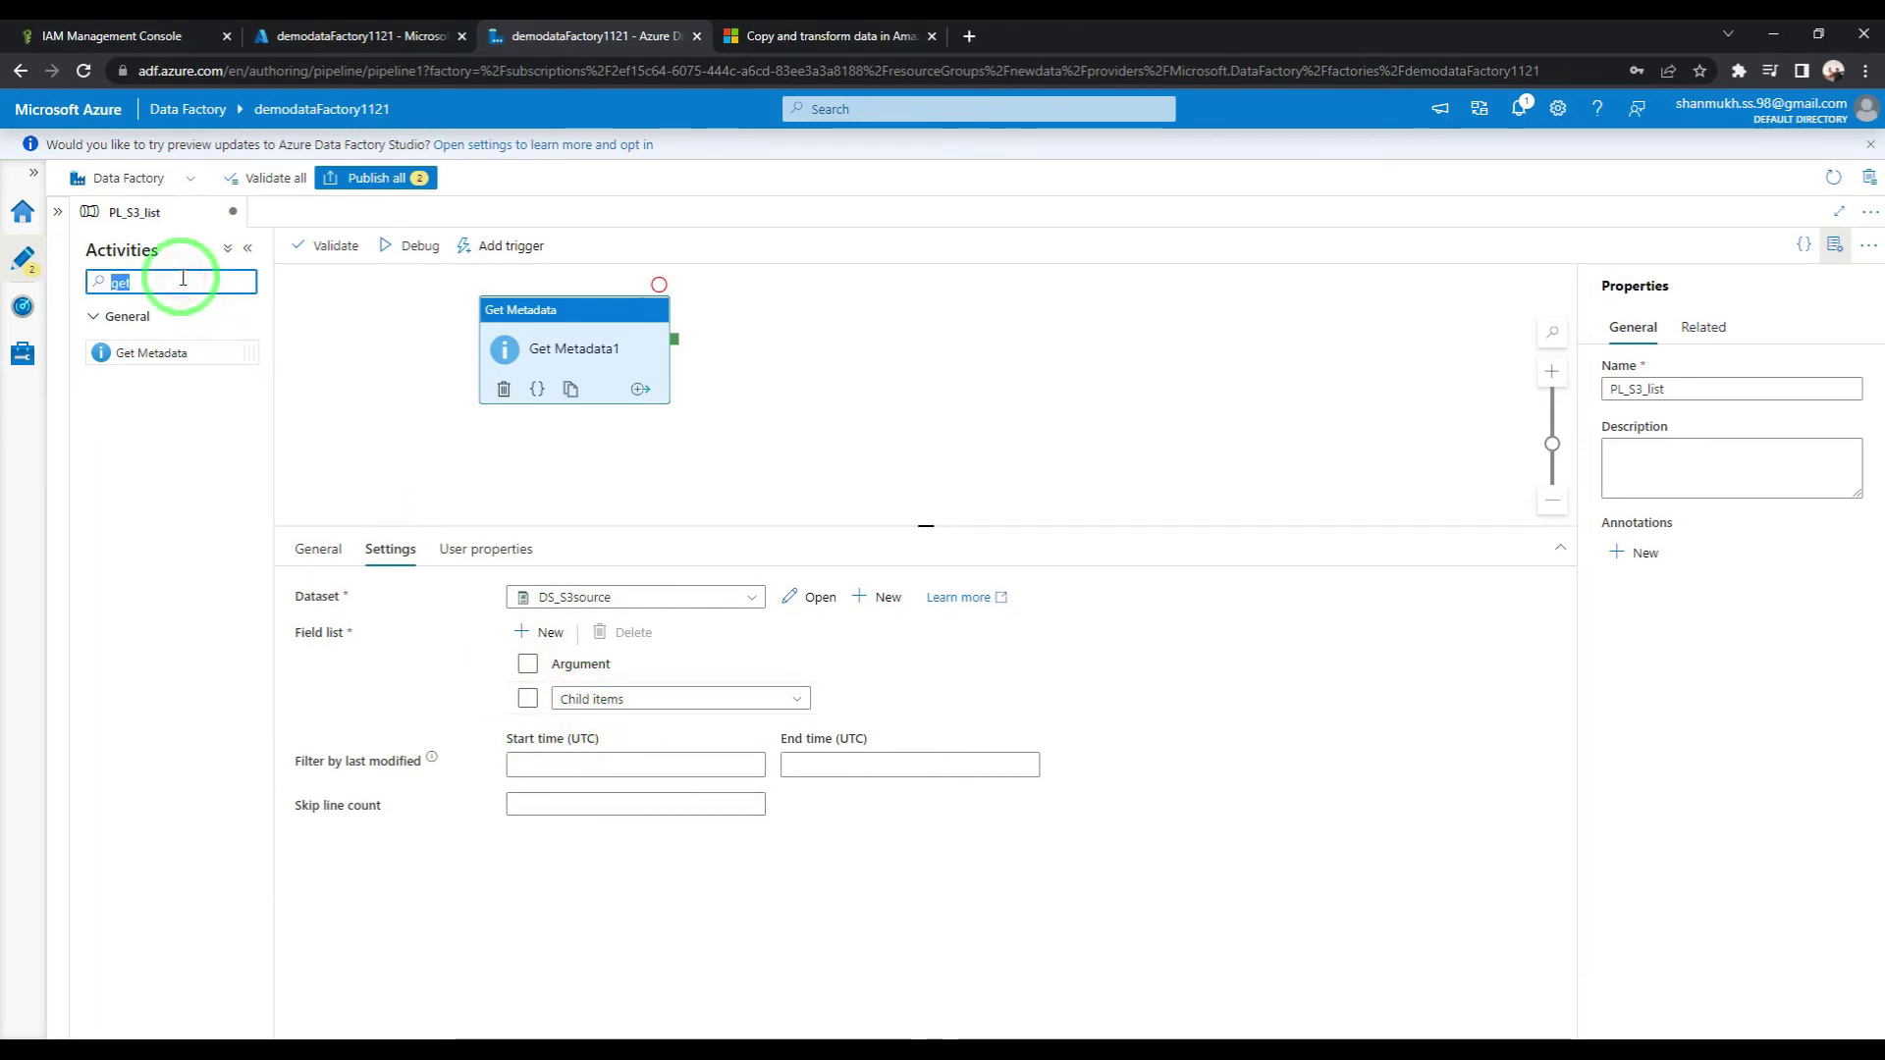
text(fo)
drag(147, 462, 938, 316)
drag(675, 346, 863, 324)
click(405, 551)
click(514, 594)
Step: In Notepad, add a separator line and the note "For each activity to loop through"
click(409, 1026)
text(===========)
key(Return)
key(Return)
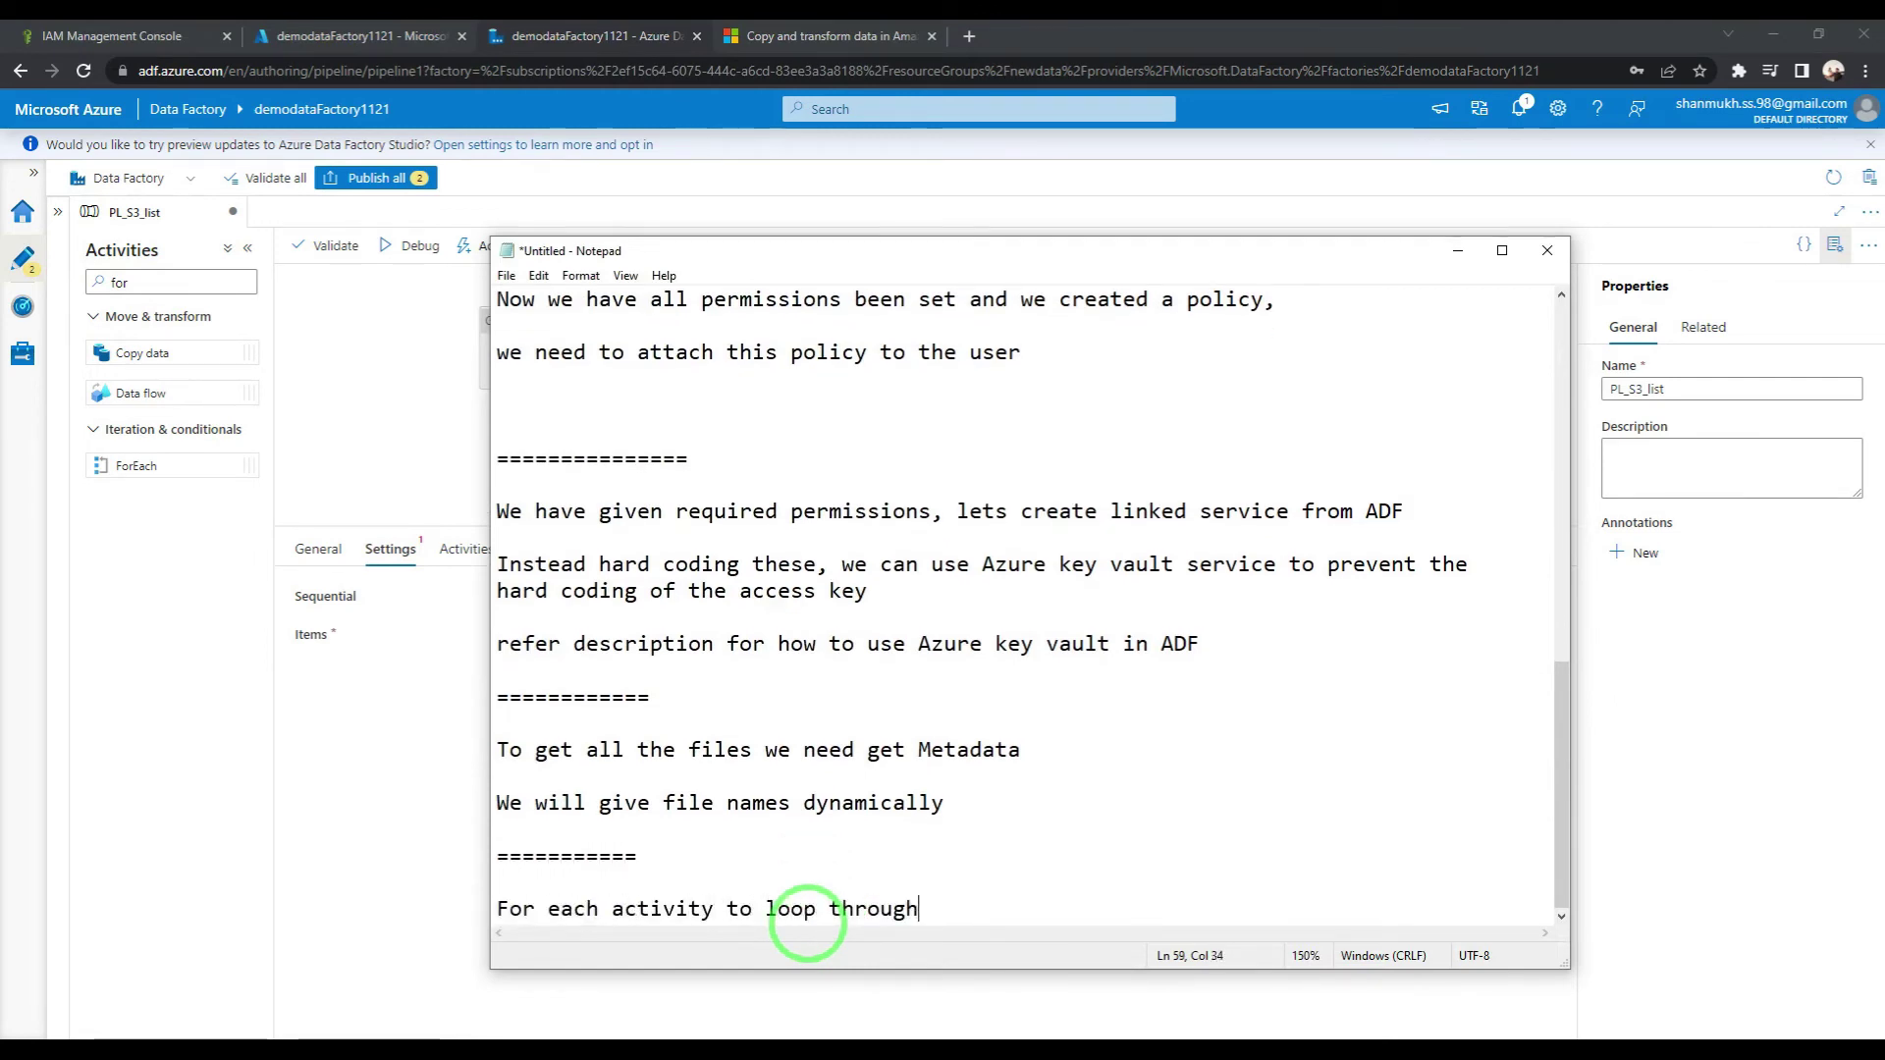
click(421, 854)
click(631, 660)
click(631, 694)
click(1540, 589)
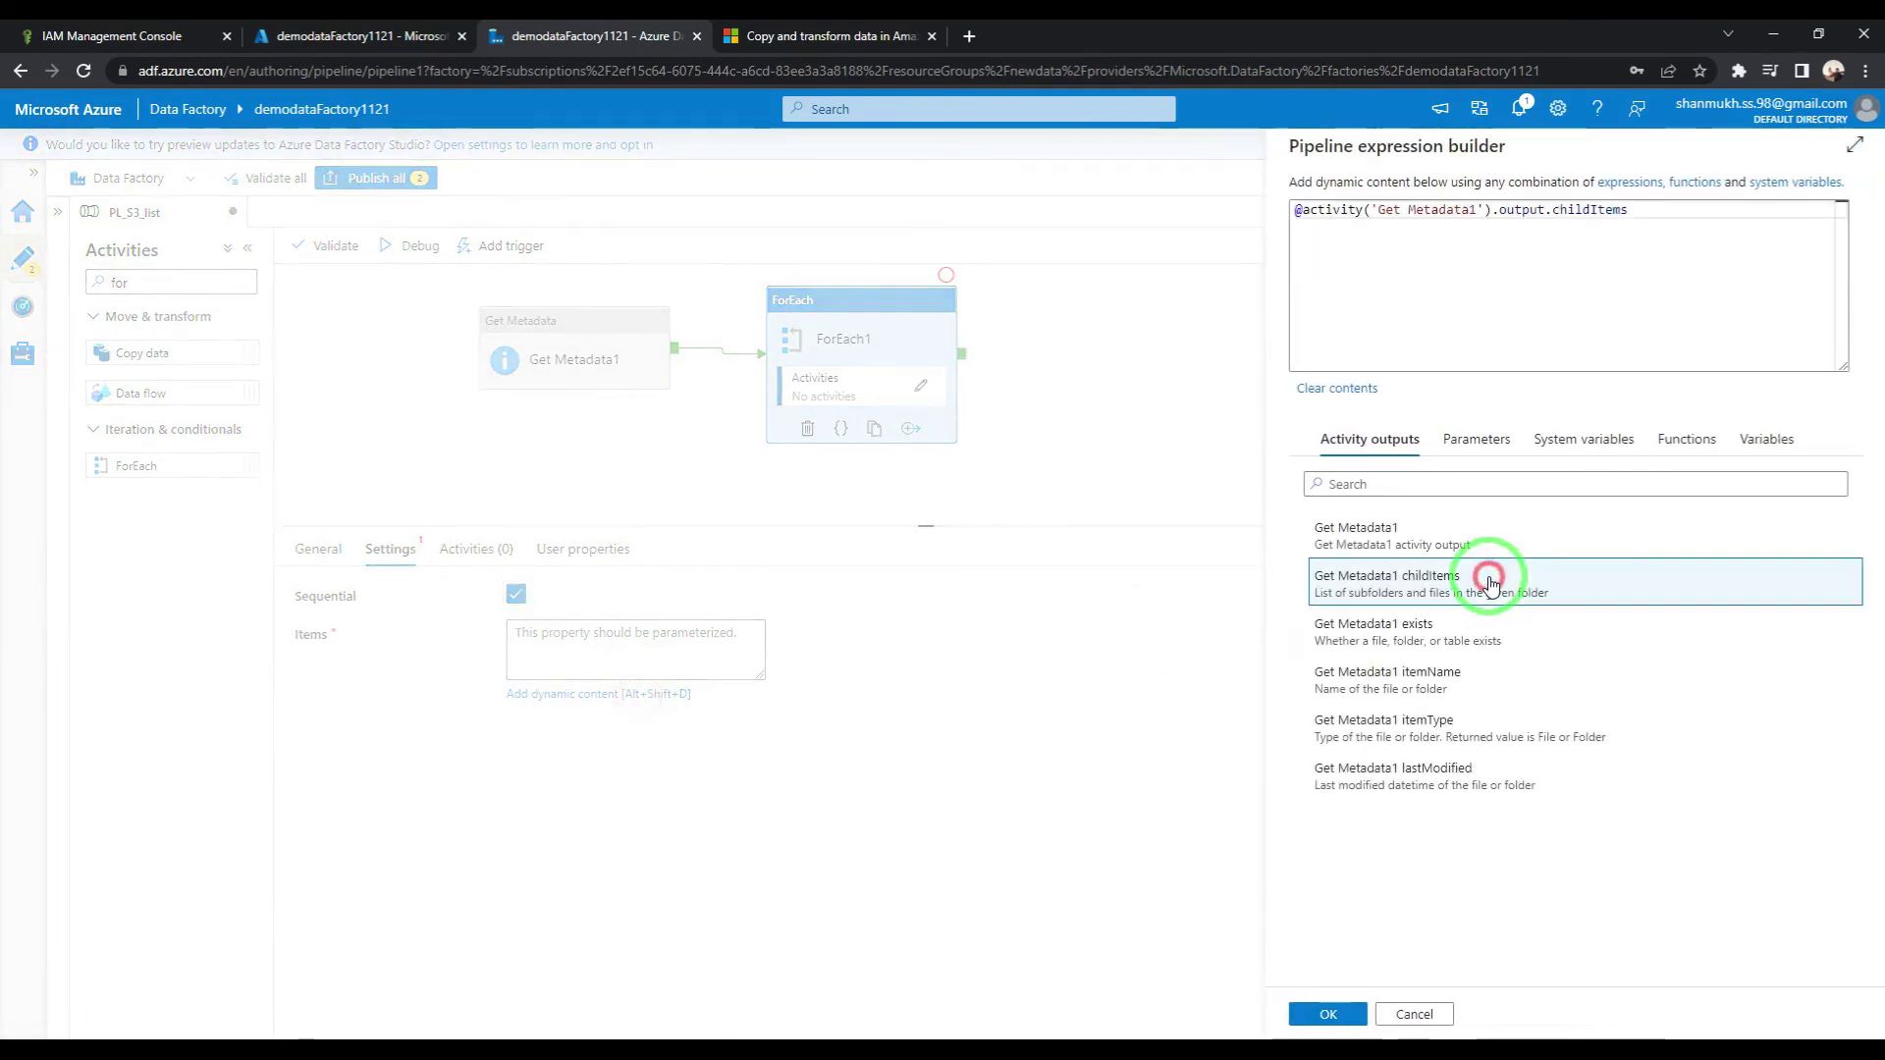
click(1327, 1014)
Step: Open the ForEach1 activity's inner canvas, search the activities for "cop", and add a Copy data activity
click(918, 383)
double_click(211, 285)
text(cop)
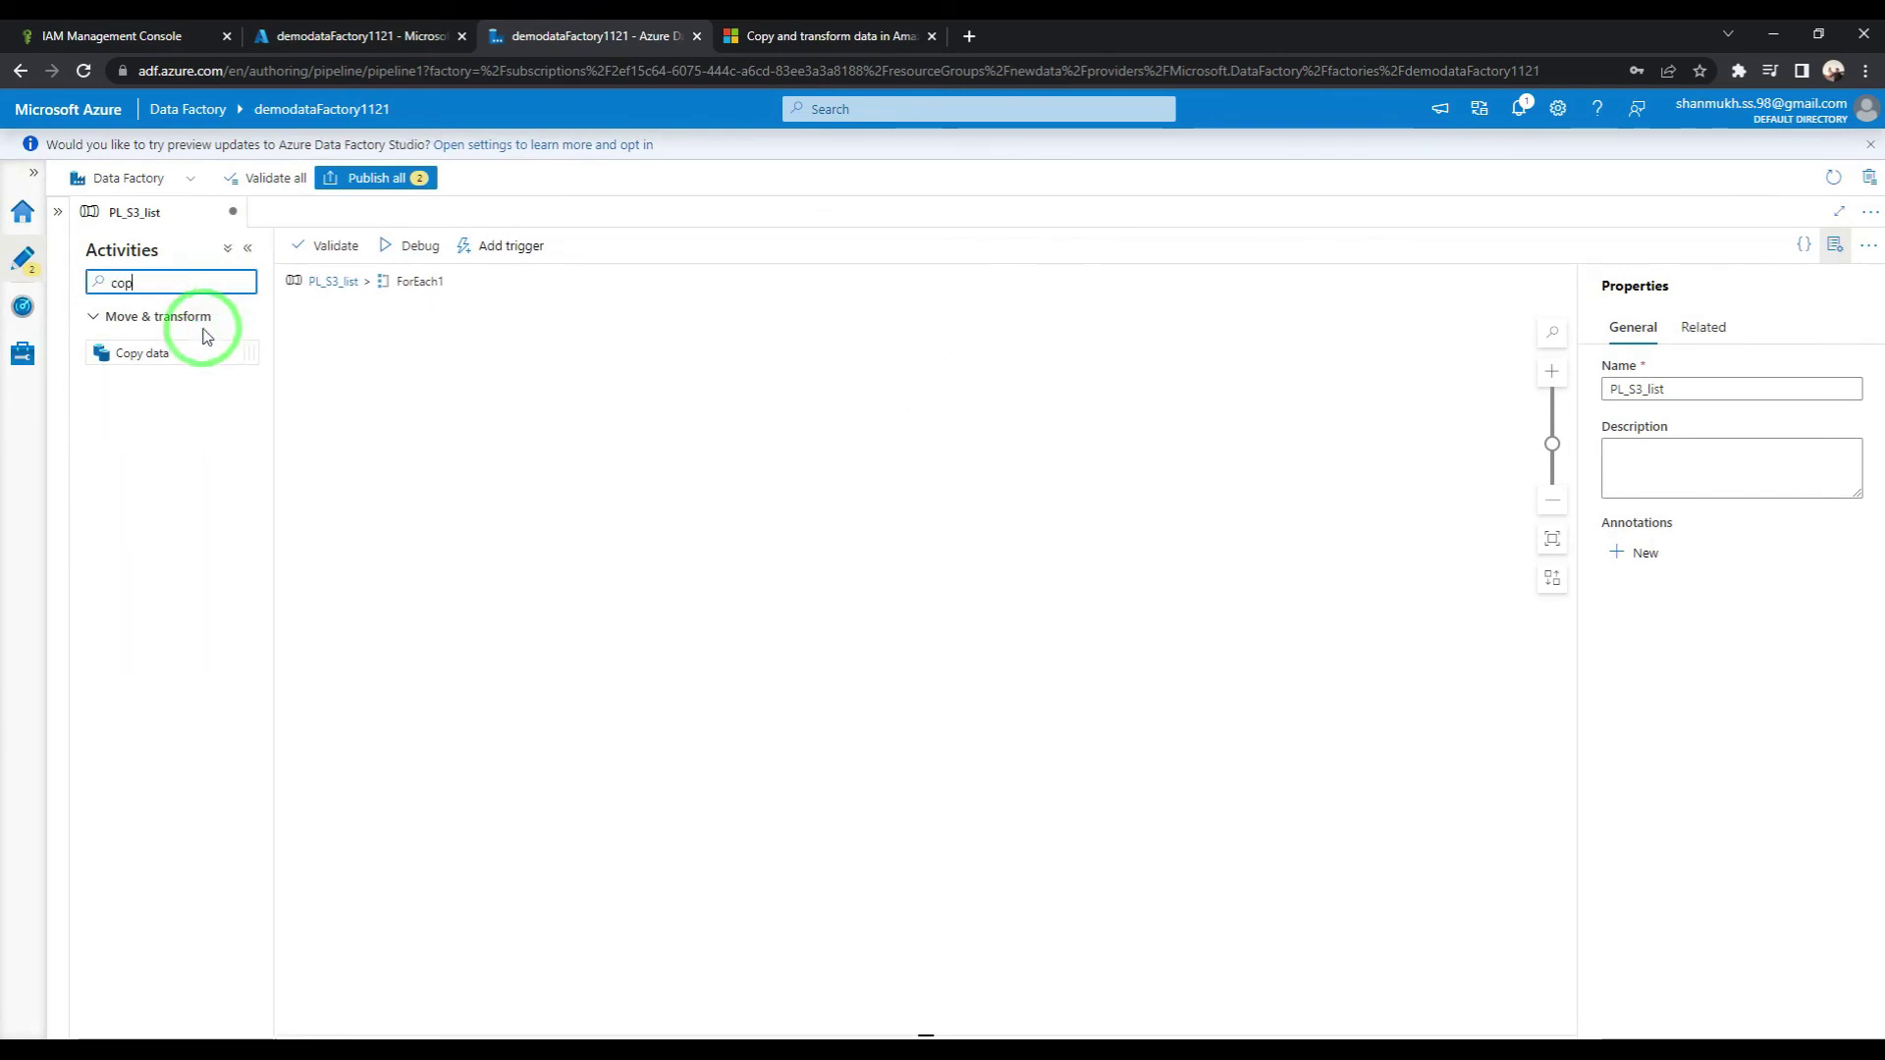
drag(195, 363, 586, 307)
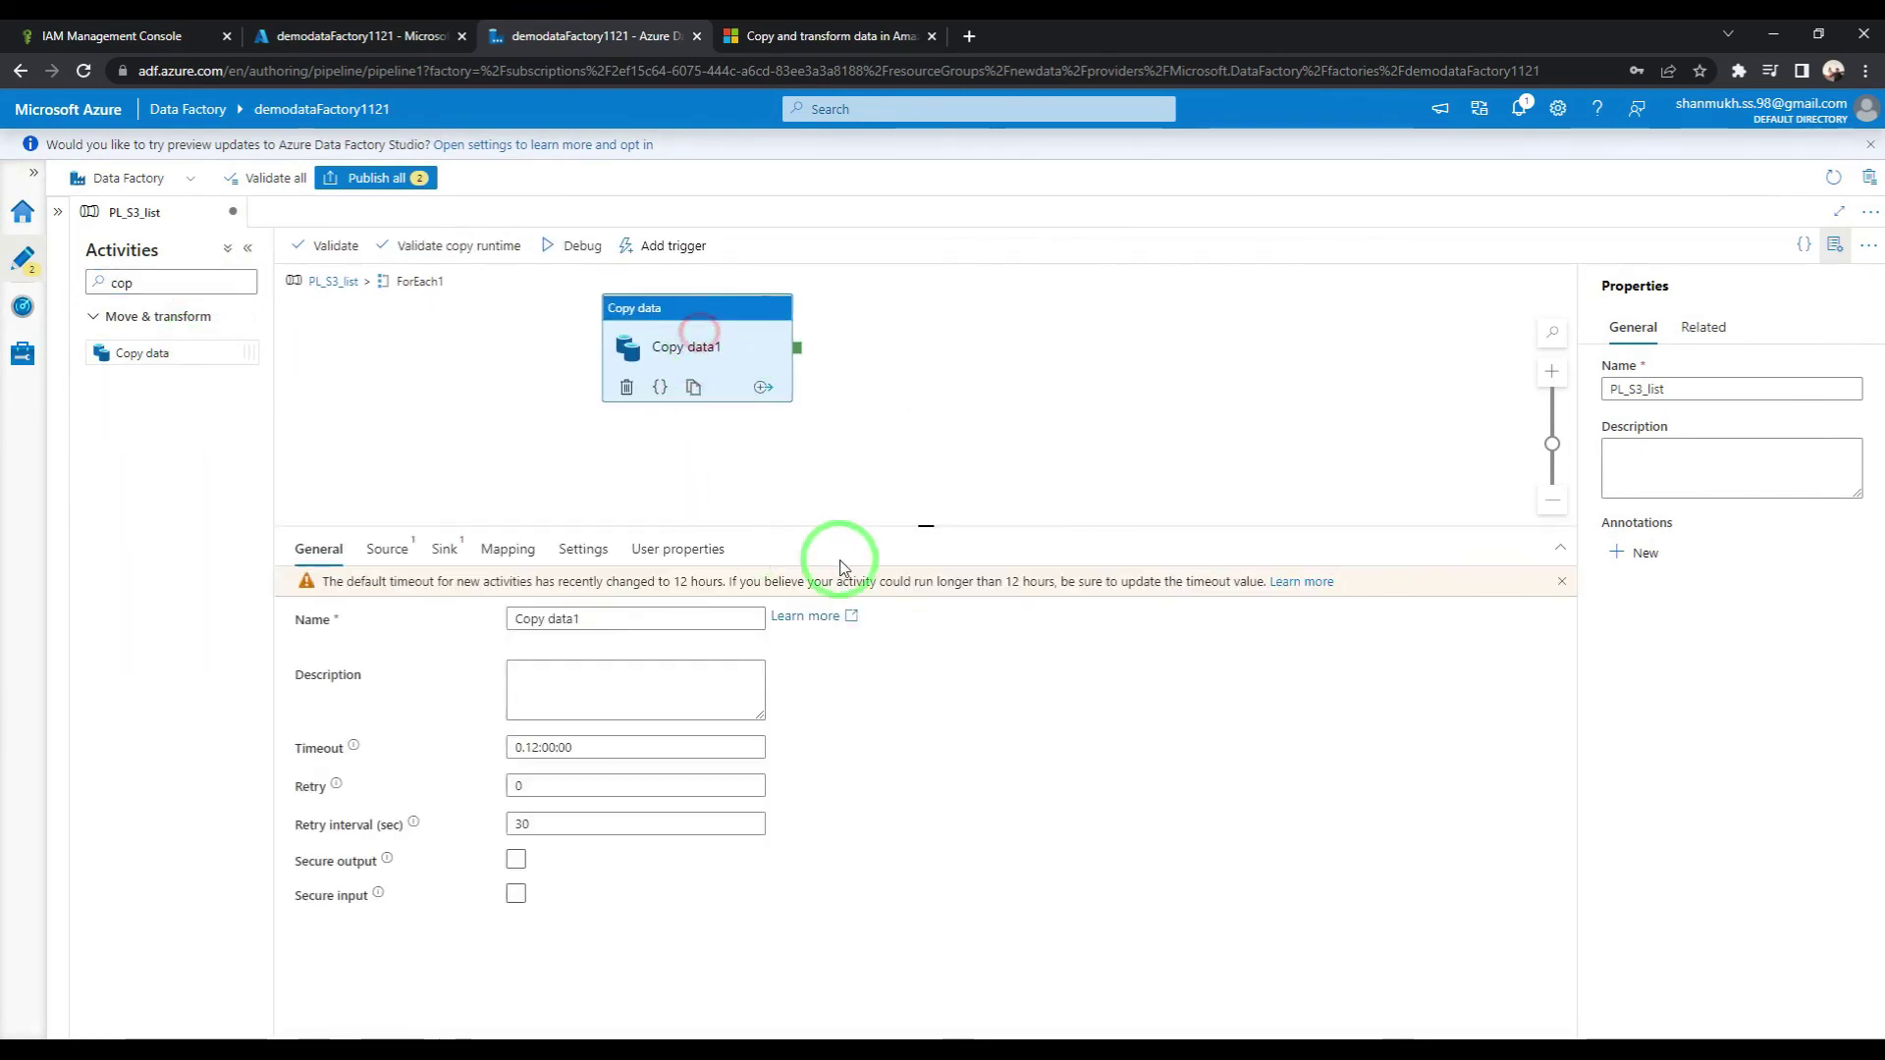
Step: Filter the source datasets by "s3", choose DS_S3source for the Copy data activity, and set its file path type to Wildcard file path
click(377, 556)
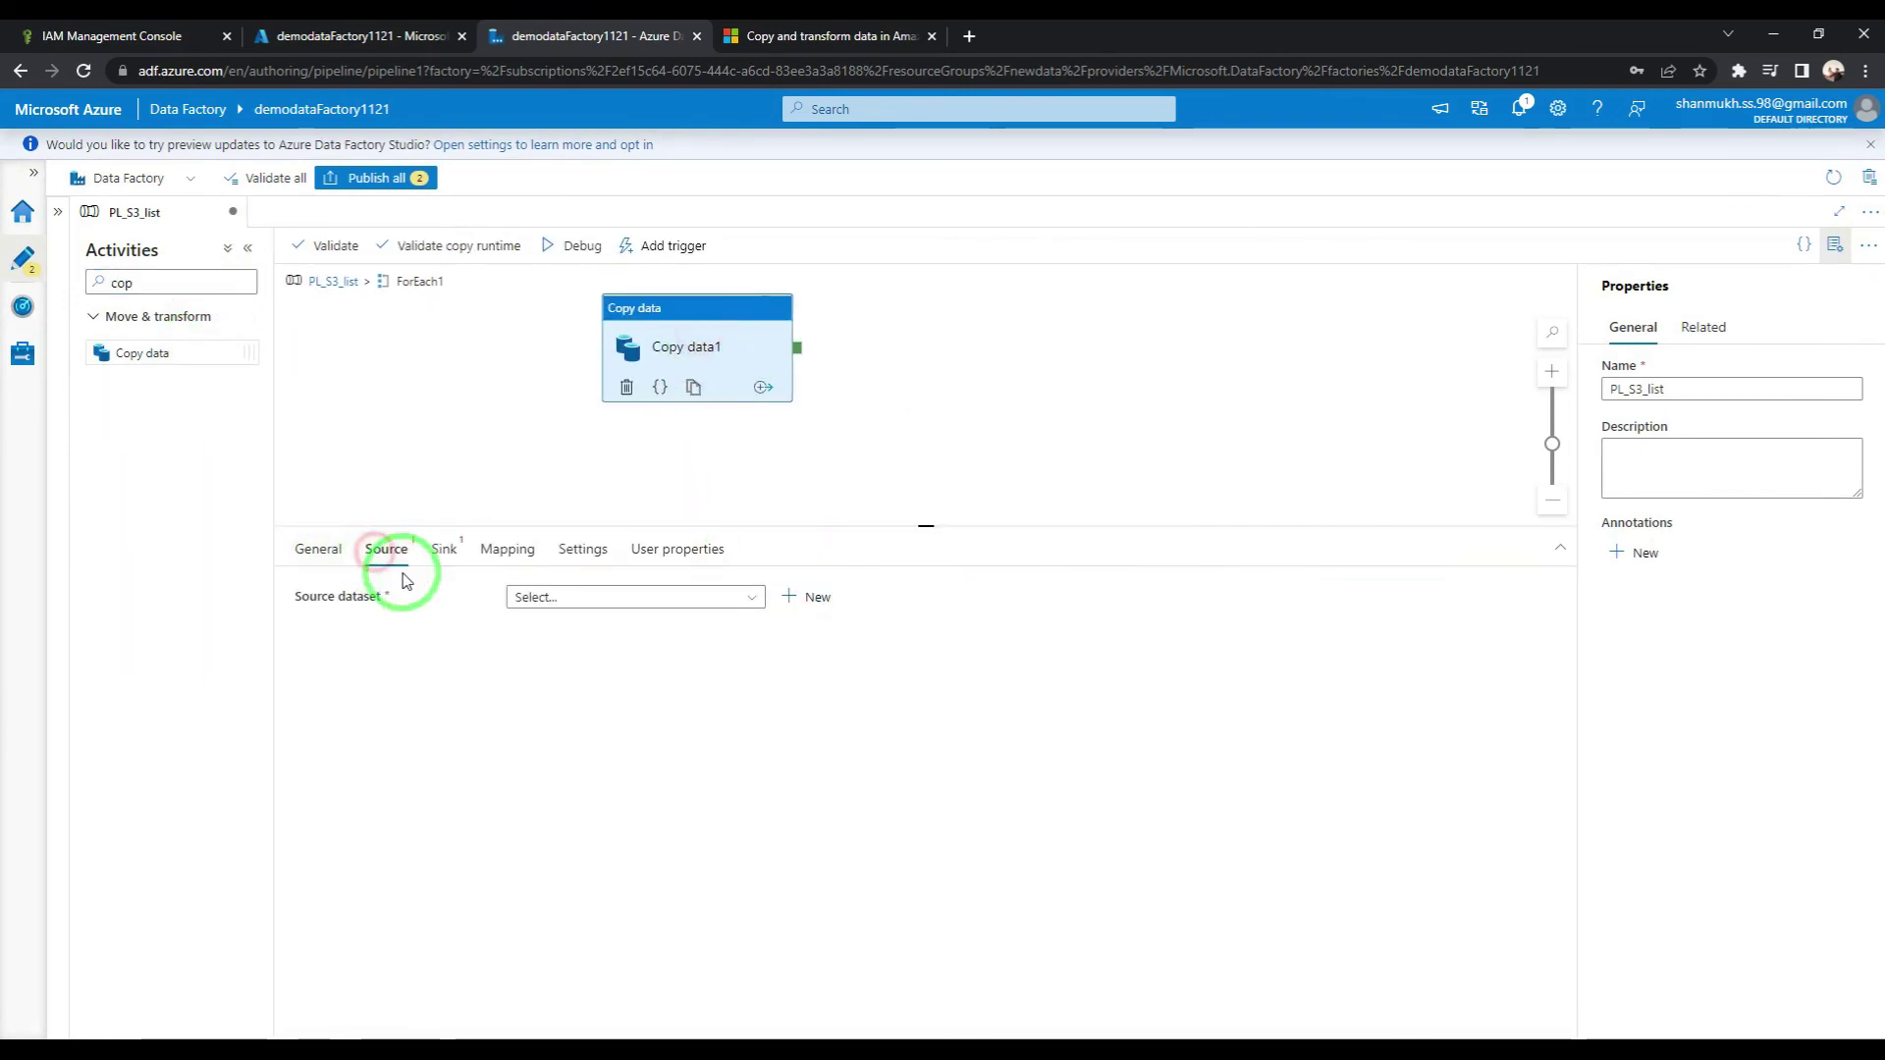
click(660, 599)
click(662, 601)
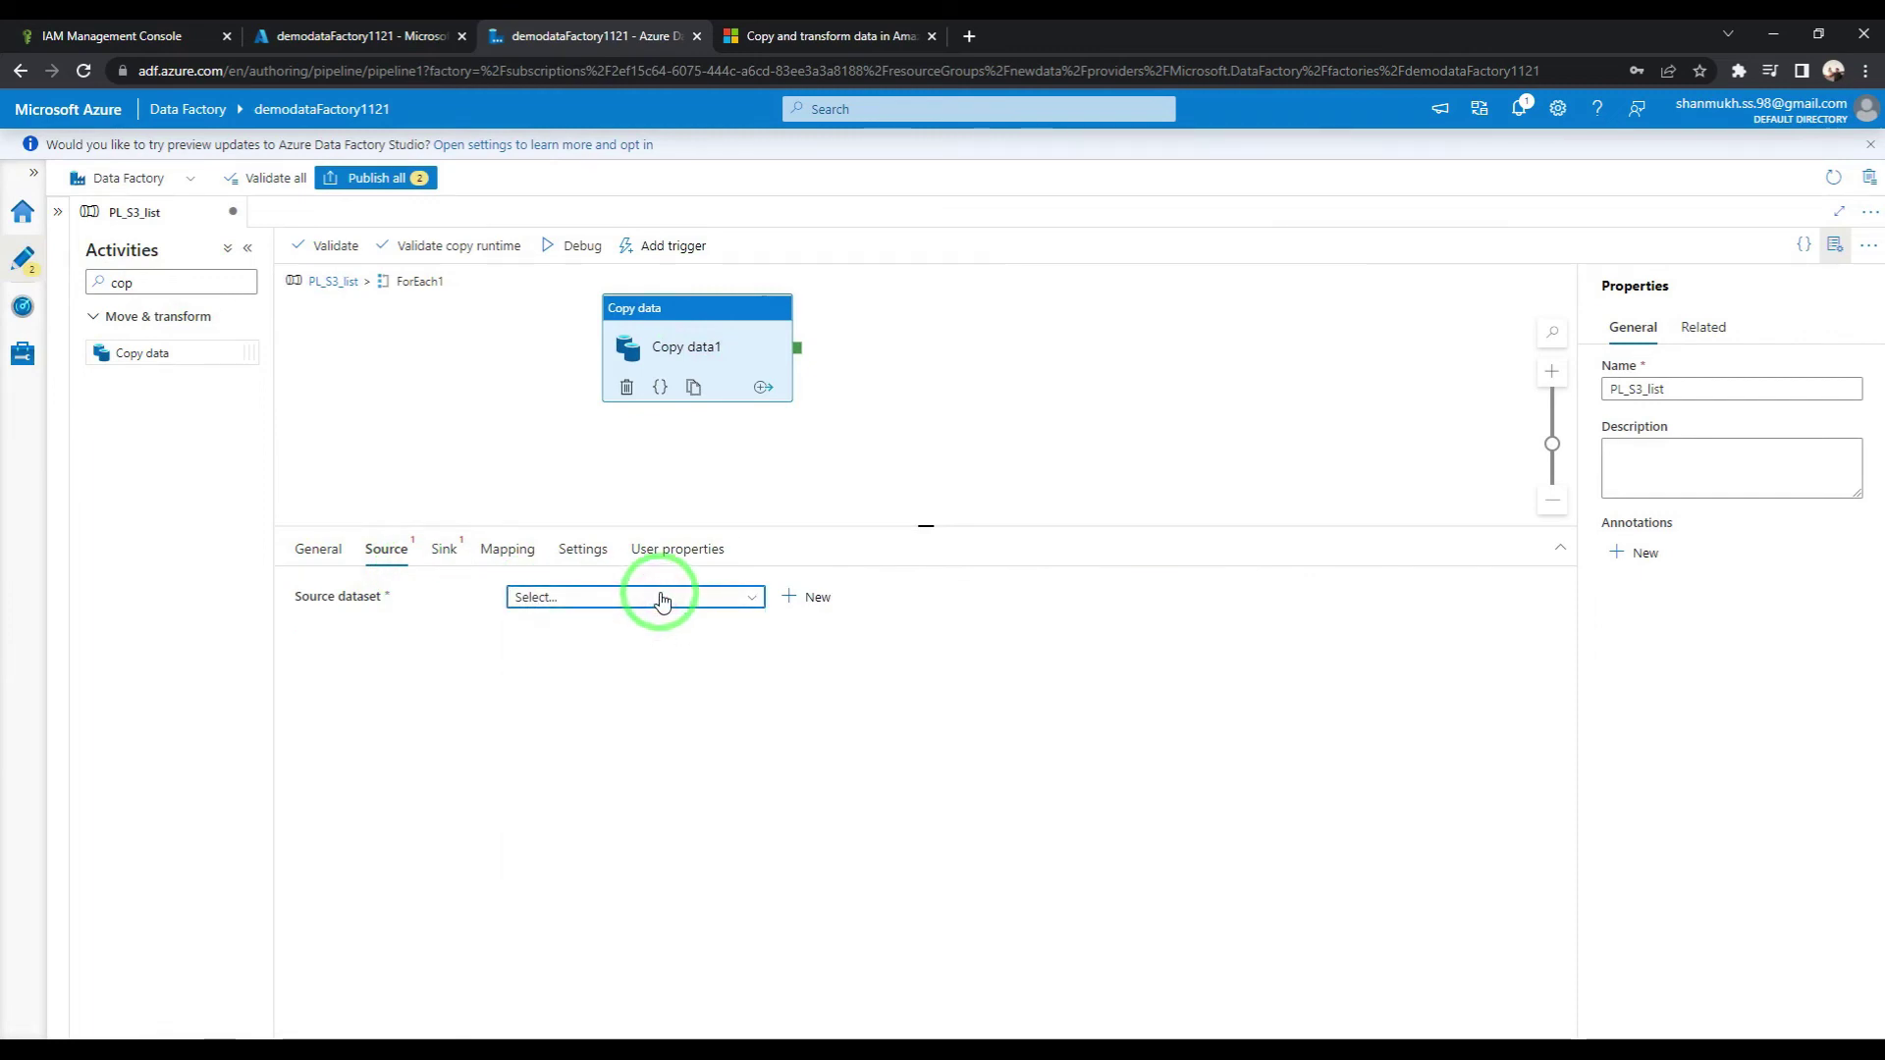
click(751, 595)
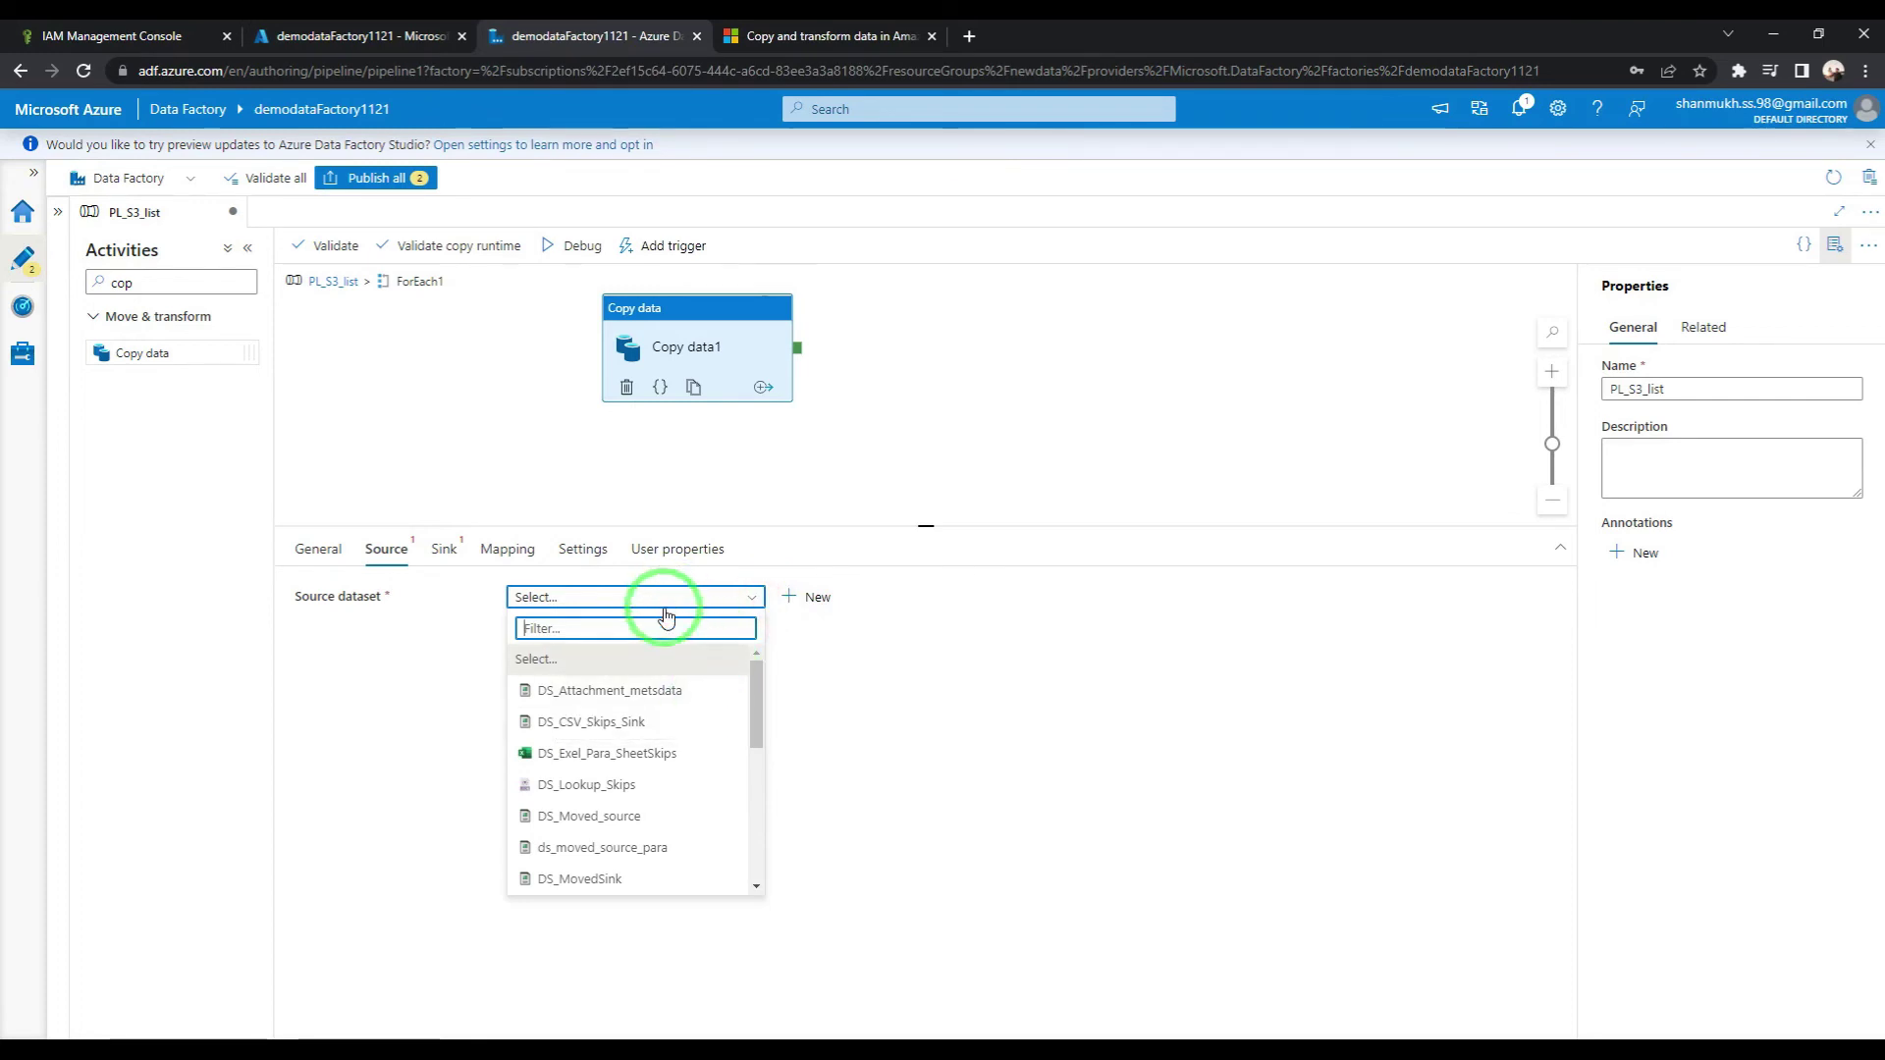
text(s3)
click(643, 656)
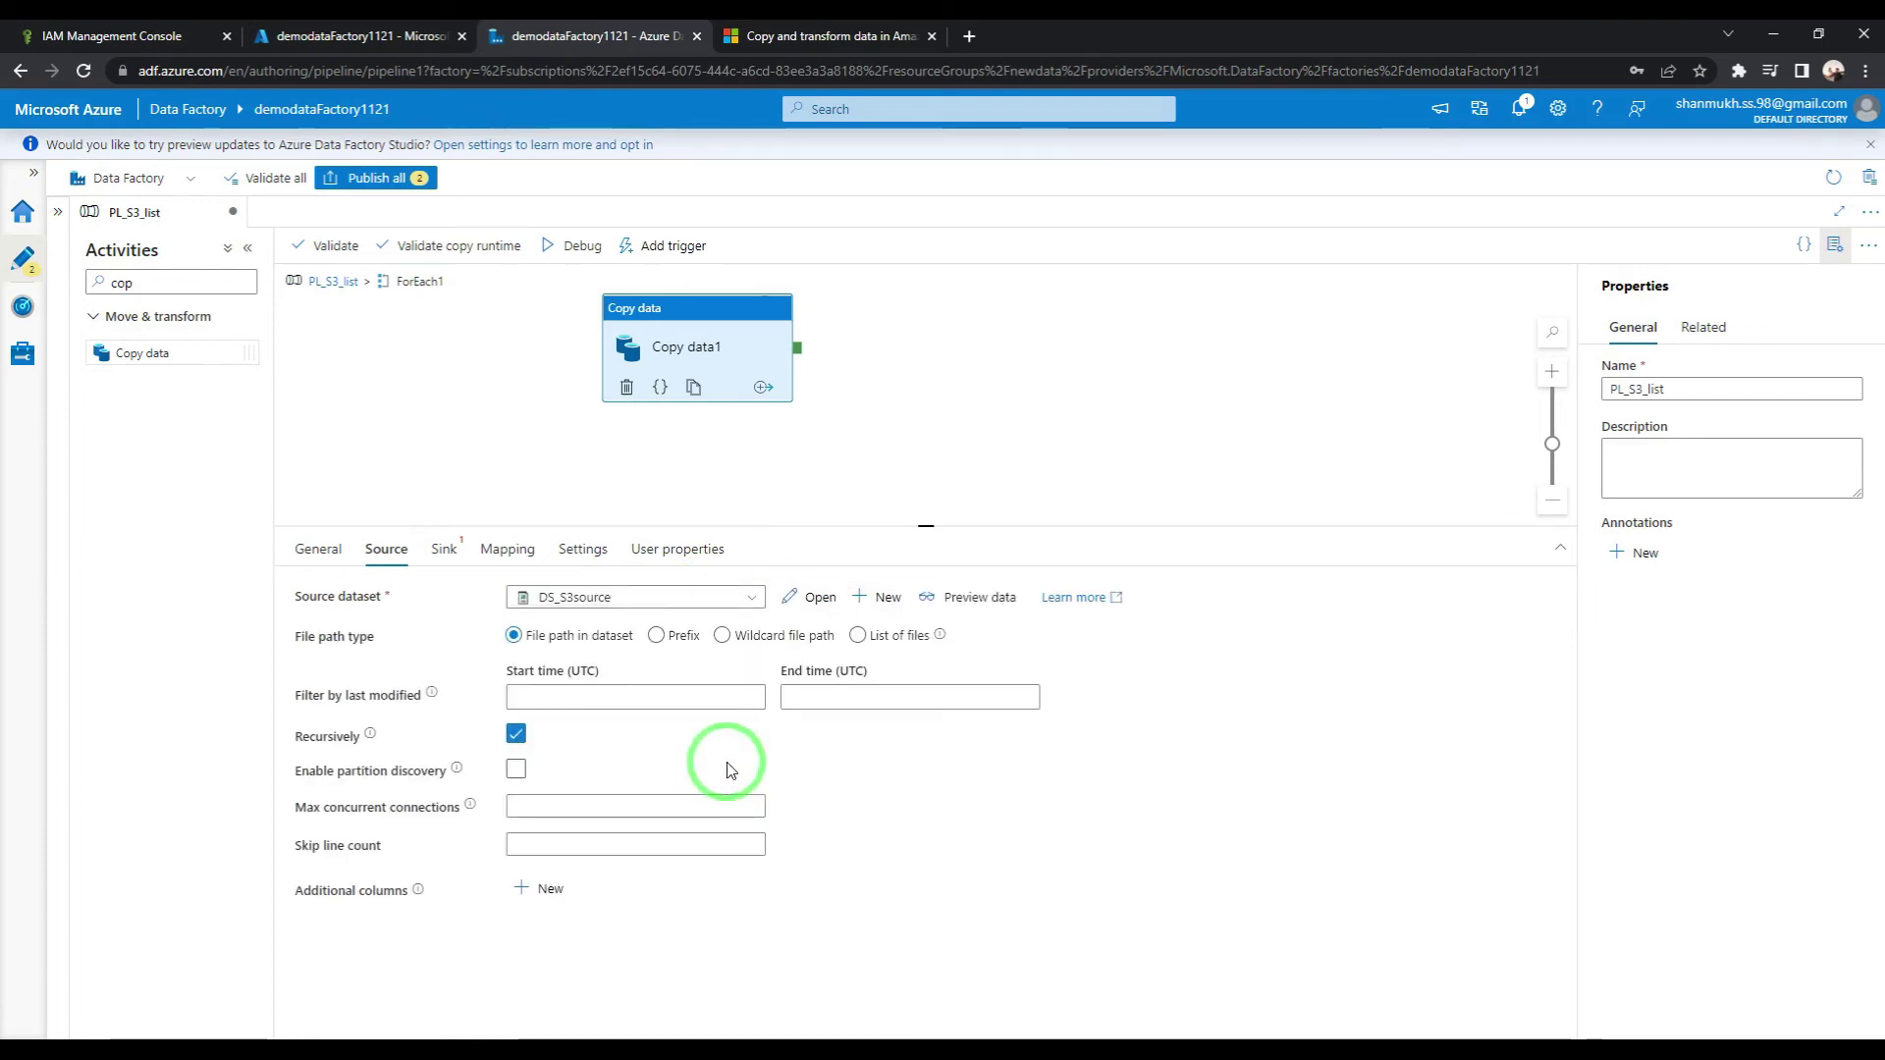
click(721, 635)
click(864, 677)
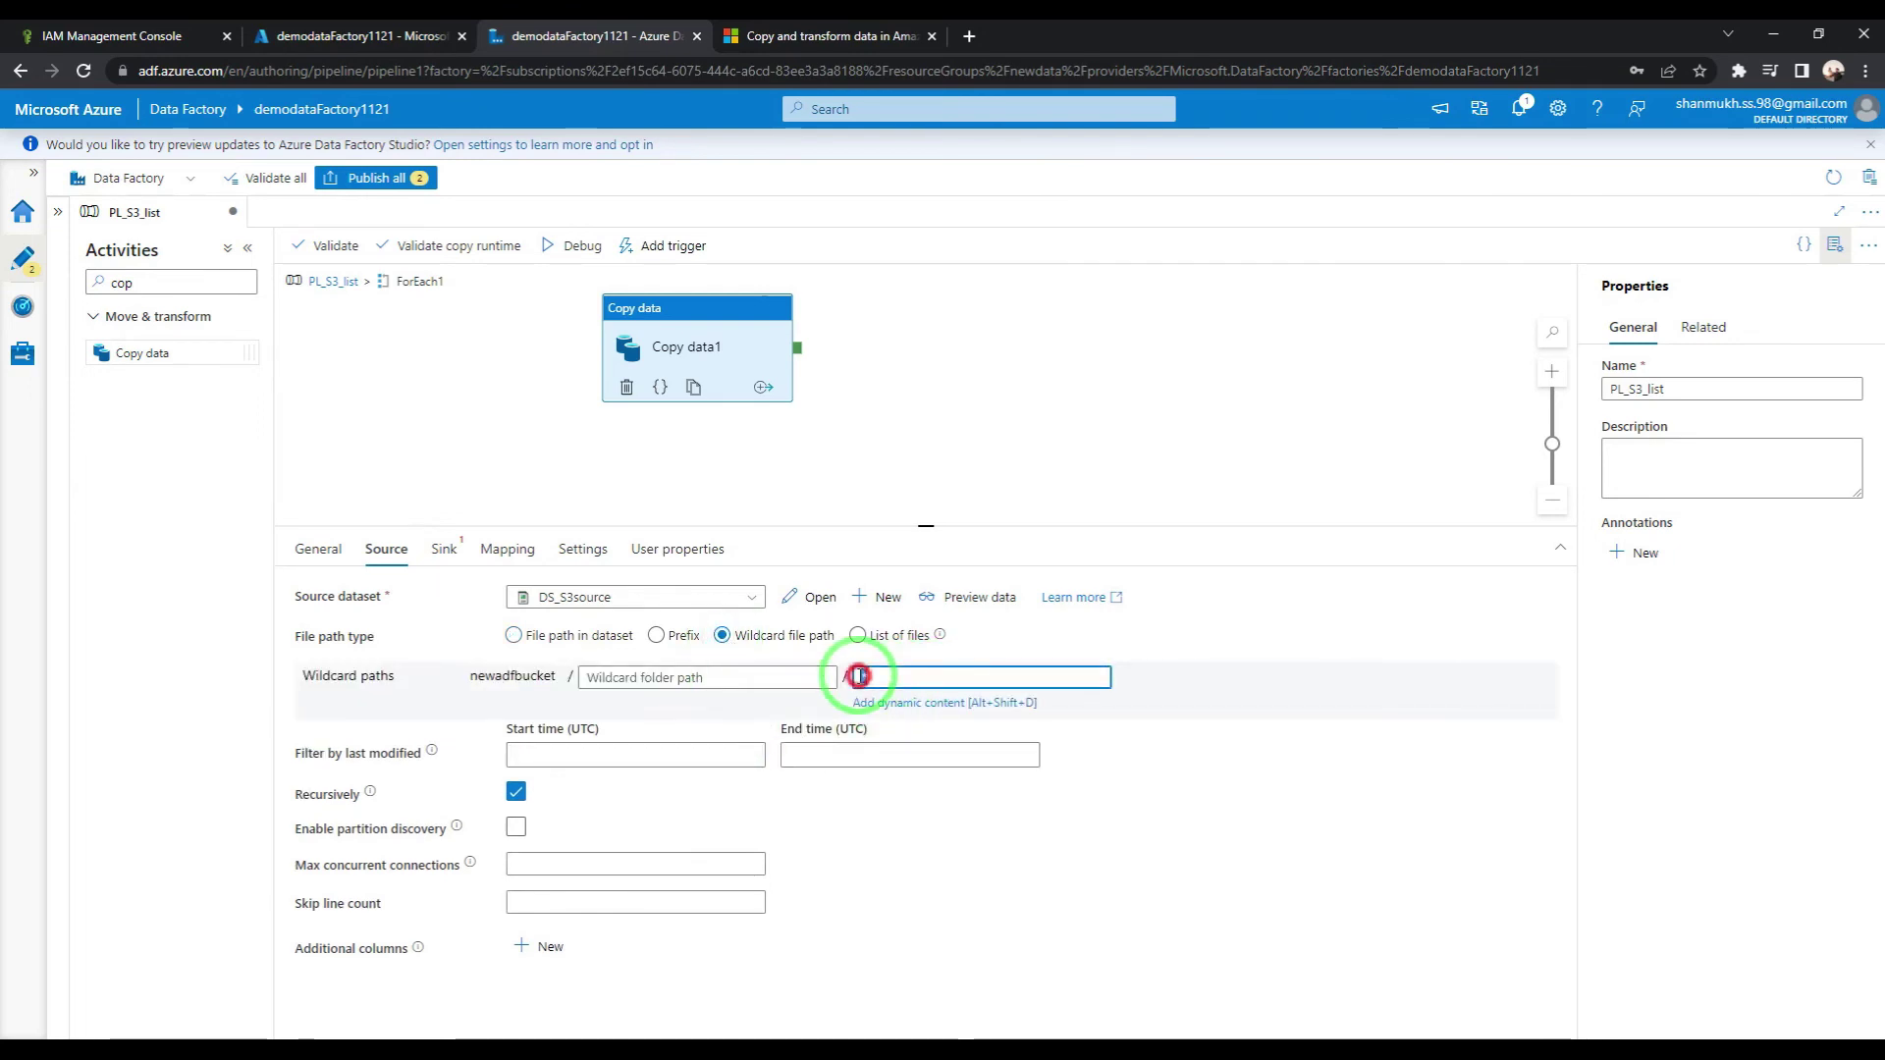
click(812, 938)
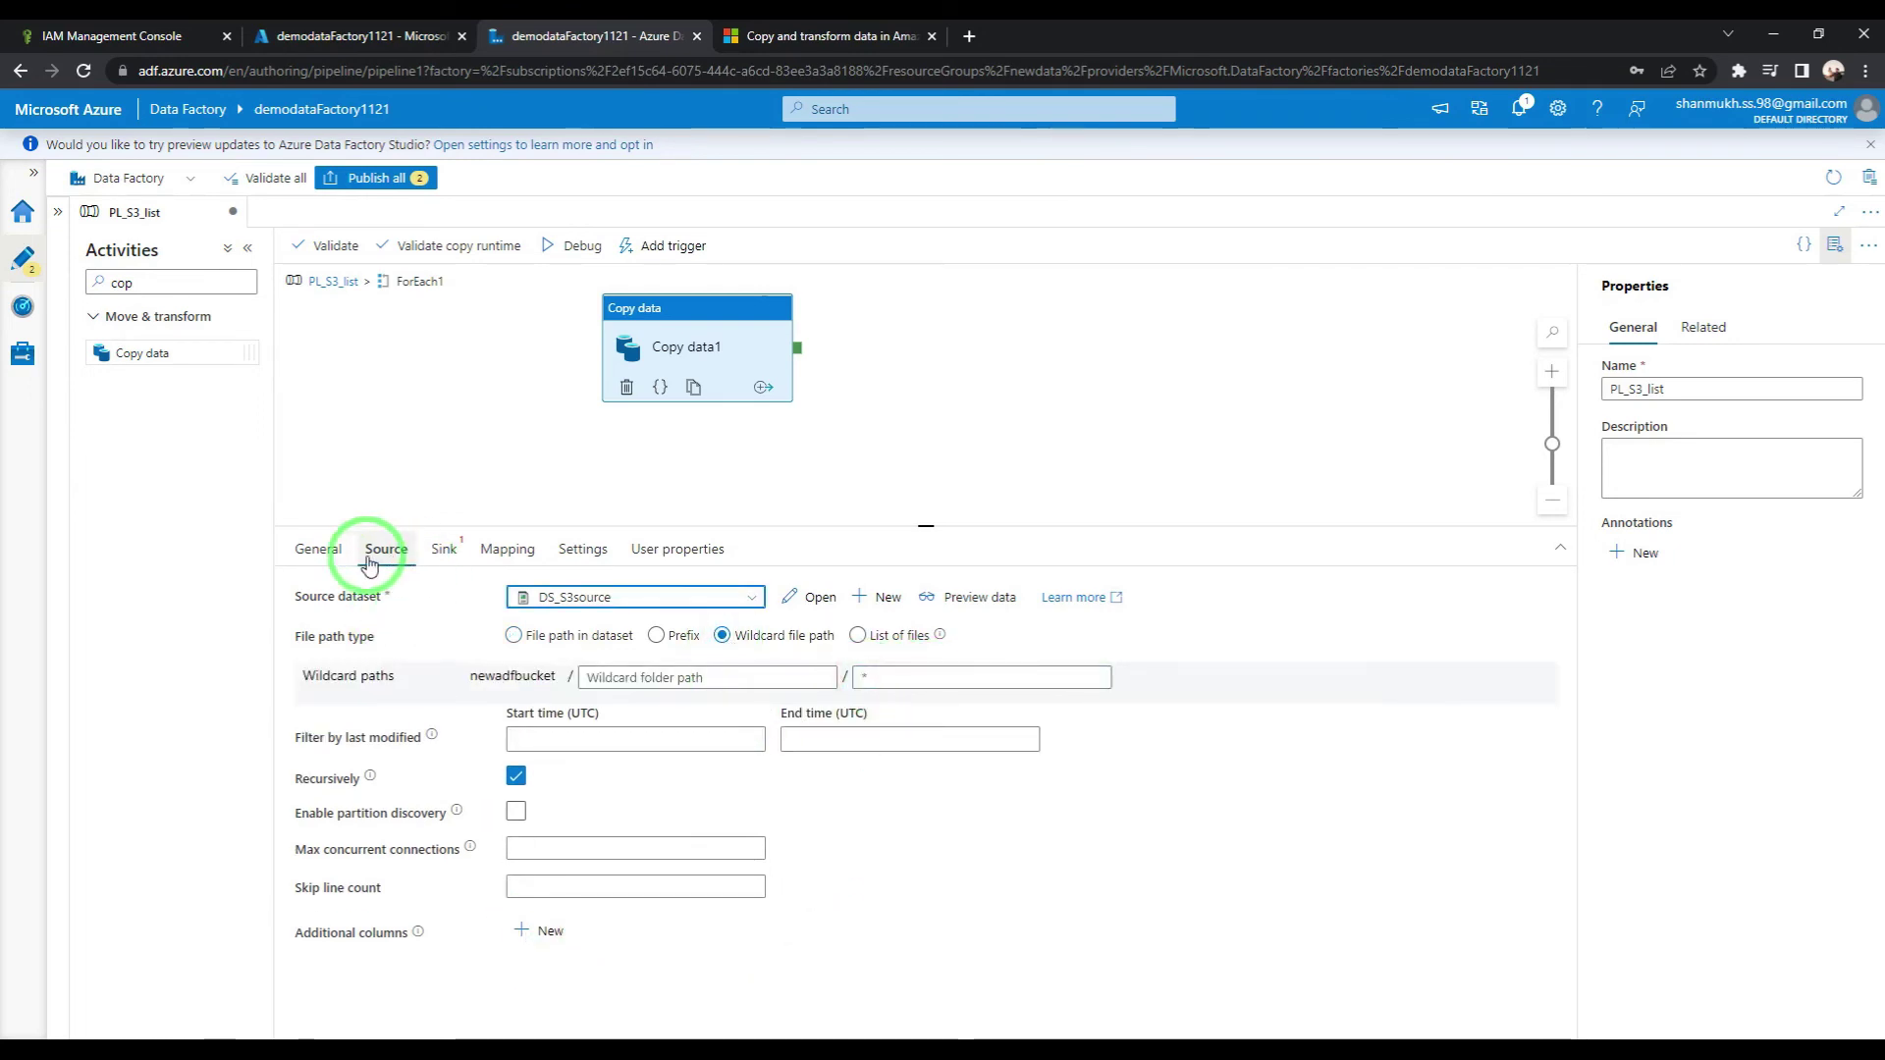
Step: Start a new sink dataset for the Copy data activity, using Azure Data Lake Storage Gen2 with the DelimitedText format
click(441, 550)
click(566, 598)
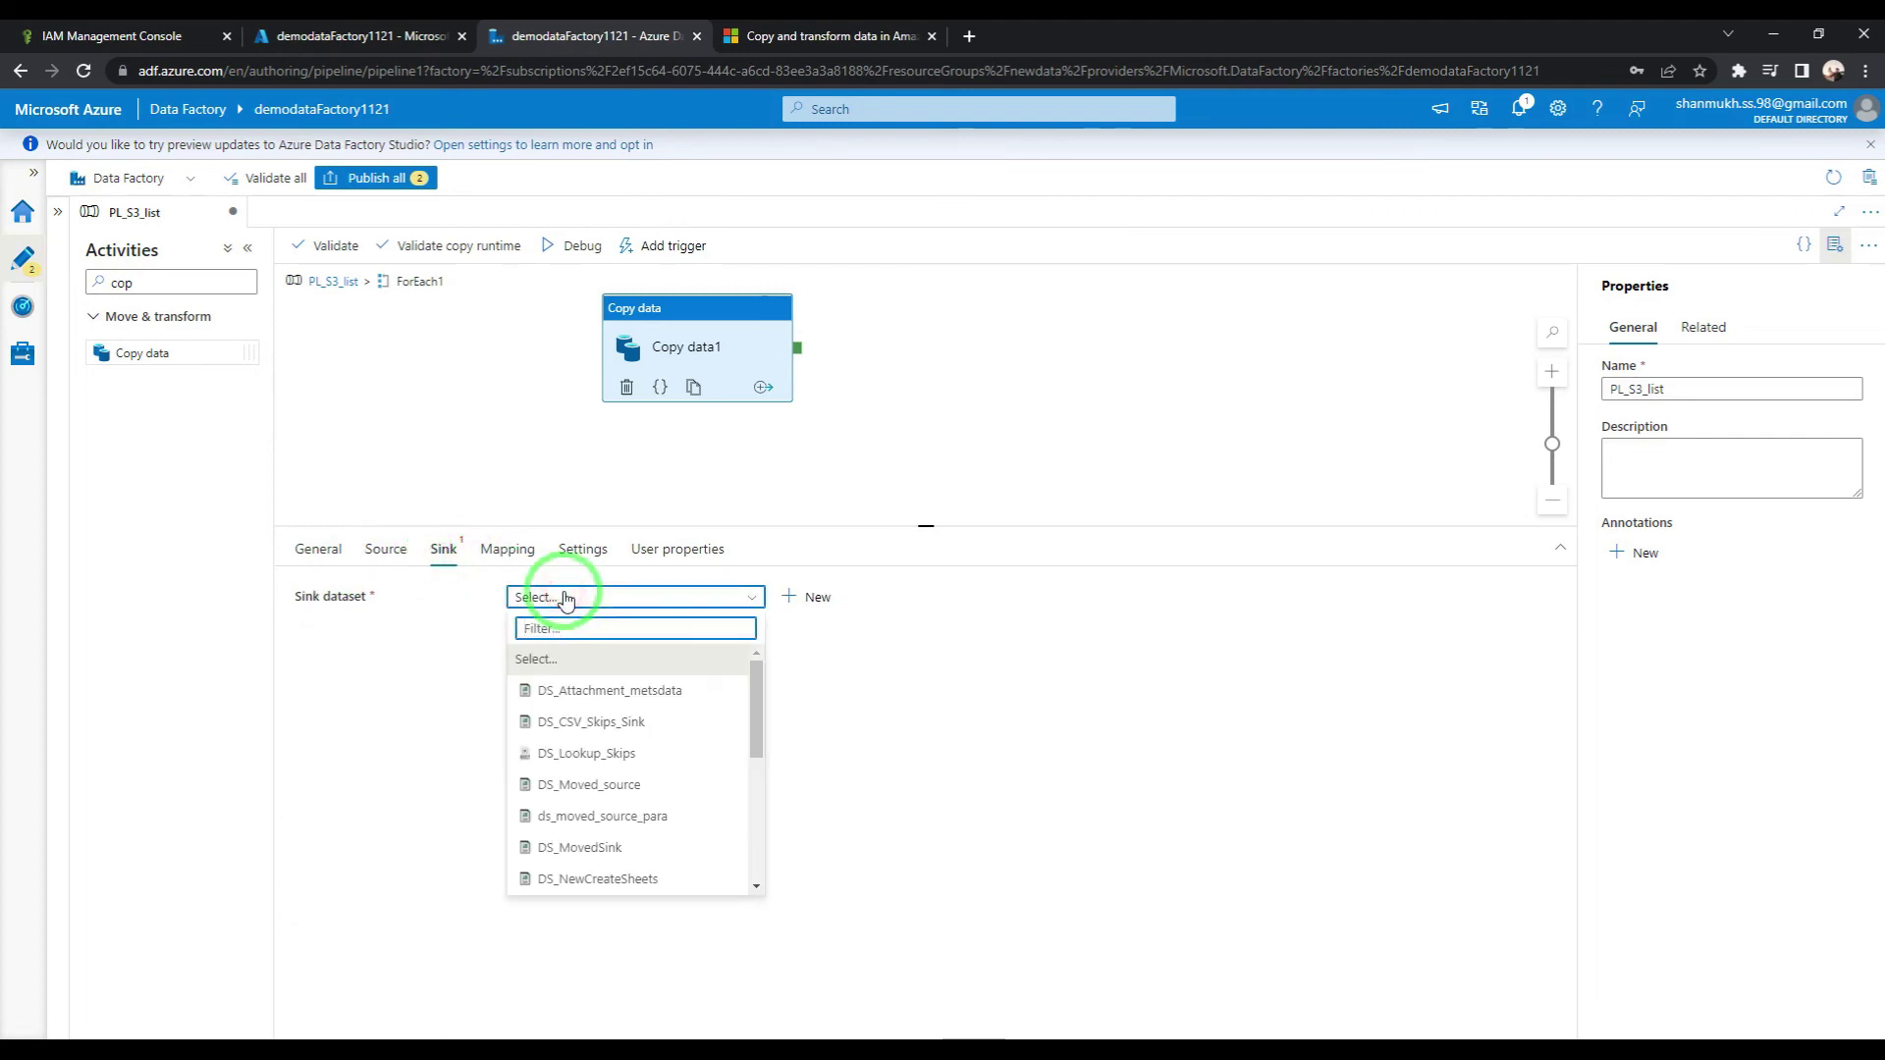
click(807, 595)
click(1356, 300)
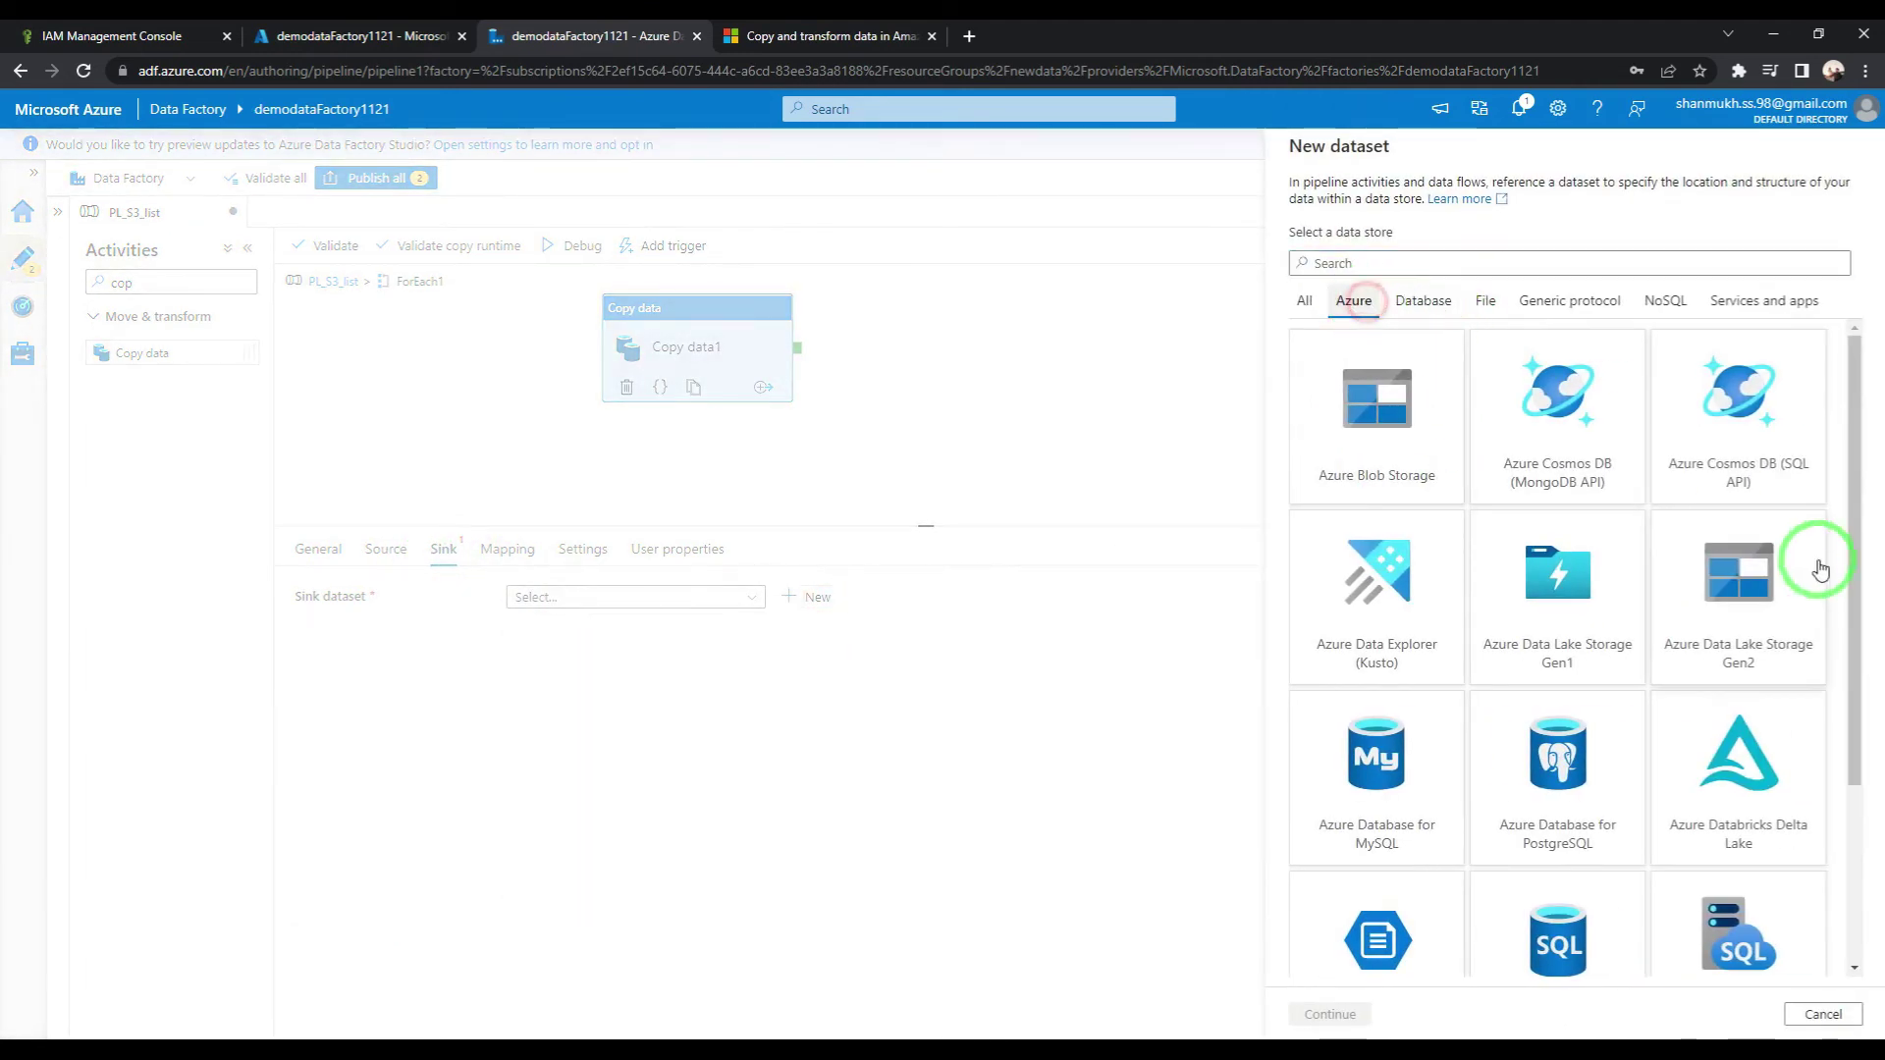
click(1722, 620)
click(1320, 1014)
click(1688, 286)
click(1330, 1014)
Step: Name the sink dataset DS_S3filesSInk and link it to the AzureDataLakeStorage1 linked service
click(1359, 211)
key(ctrl+a)
text(DS_S3)
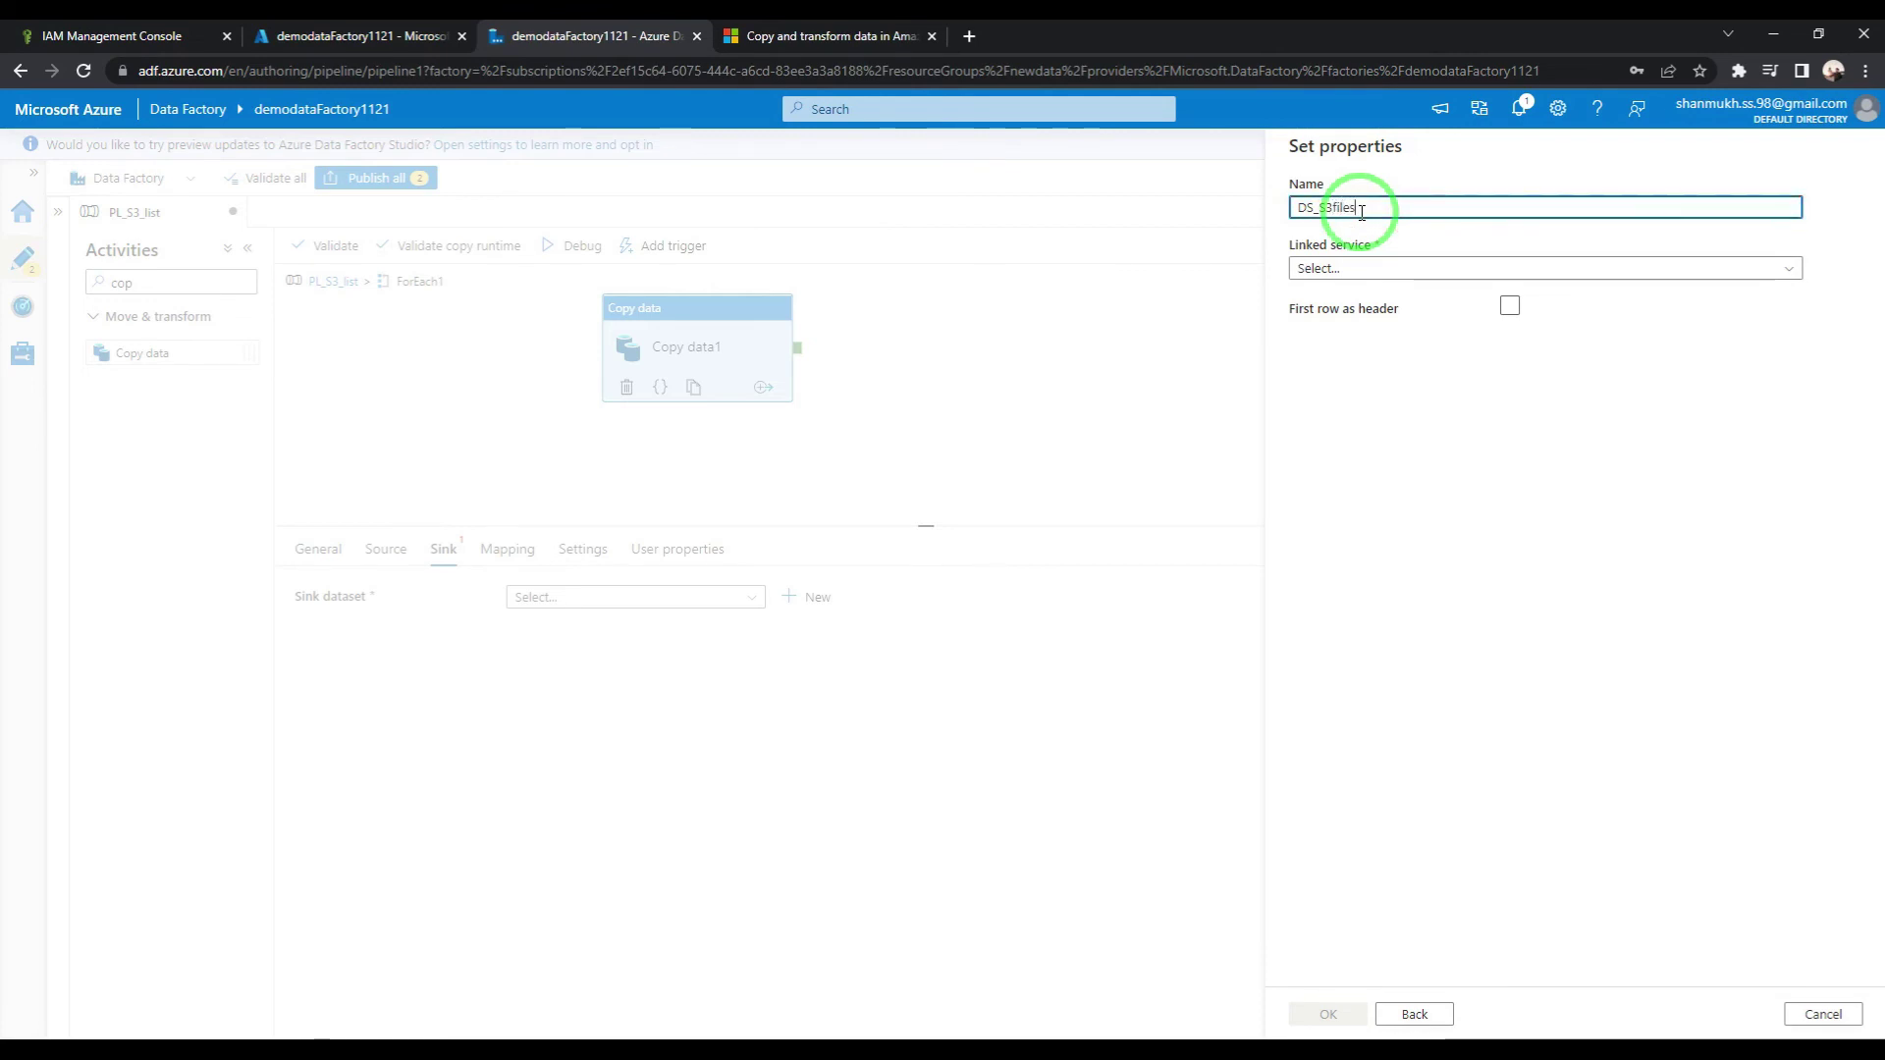
click(1359, 270)
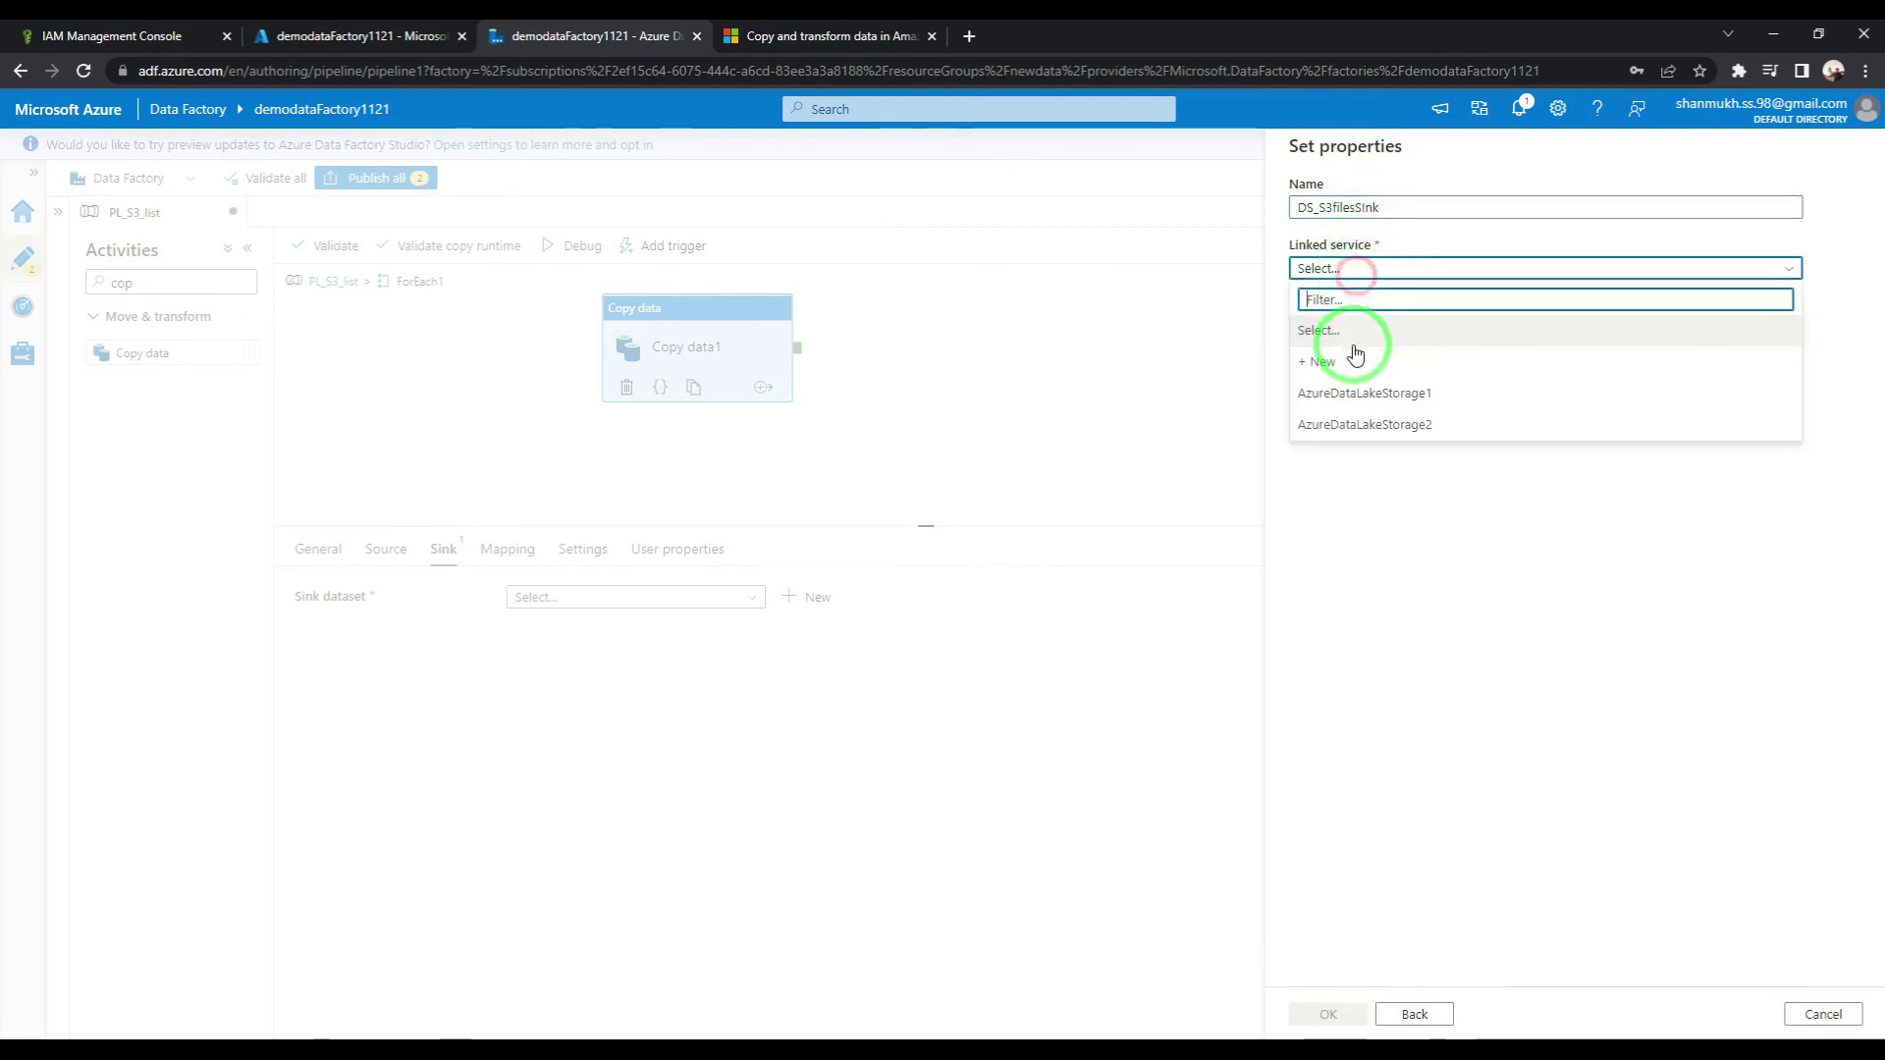
click(1340, 392)
Step: Set the dataset's file path to data/S3Sink, use the first row as header, and create it with schema import set to None
click(1817, 324)
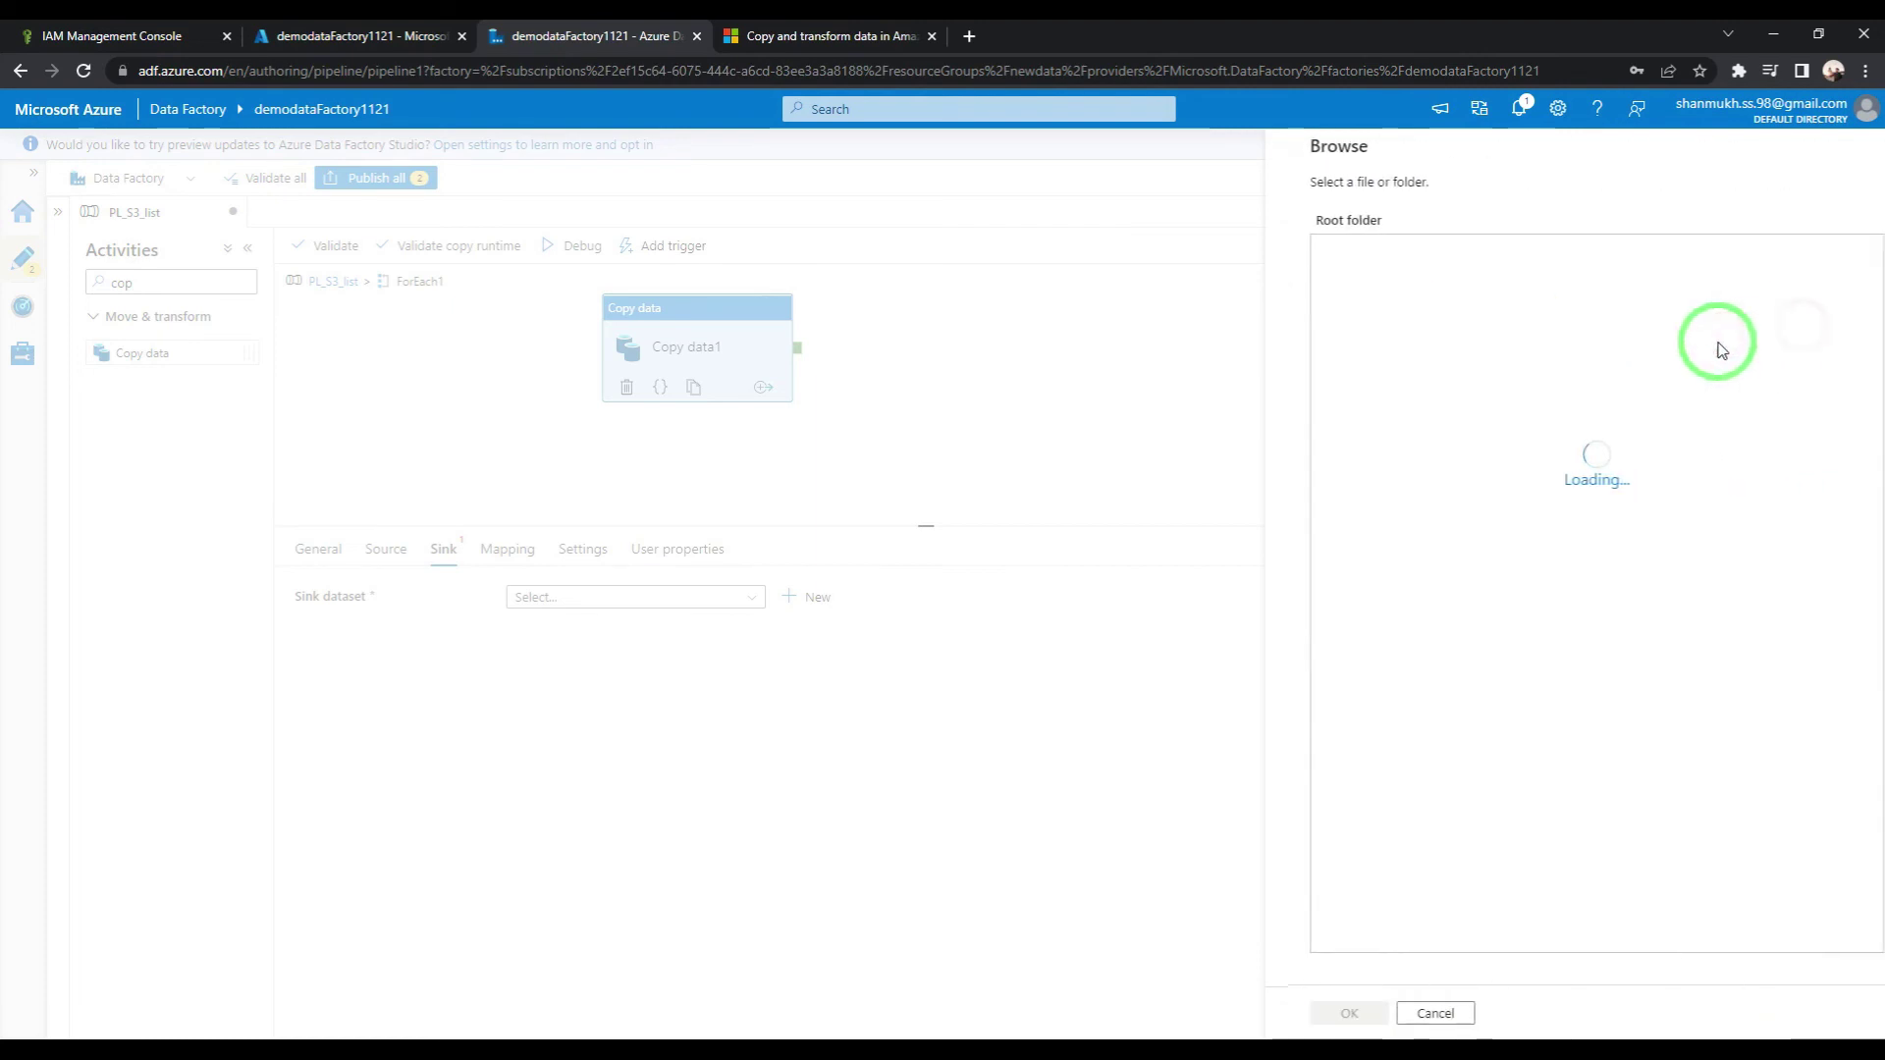
click(1347, 255)
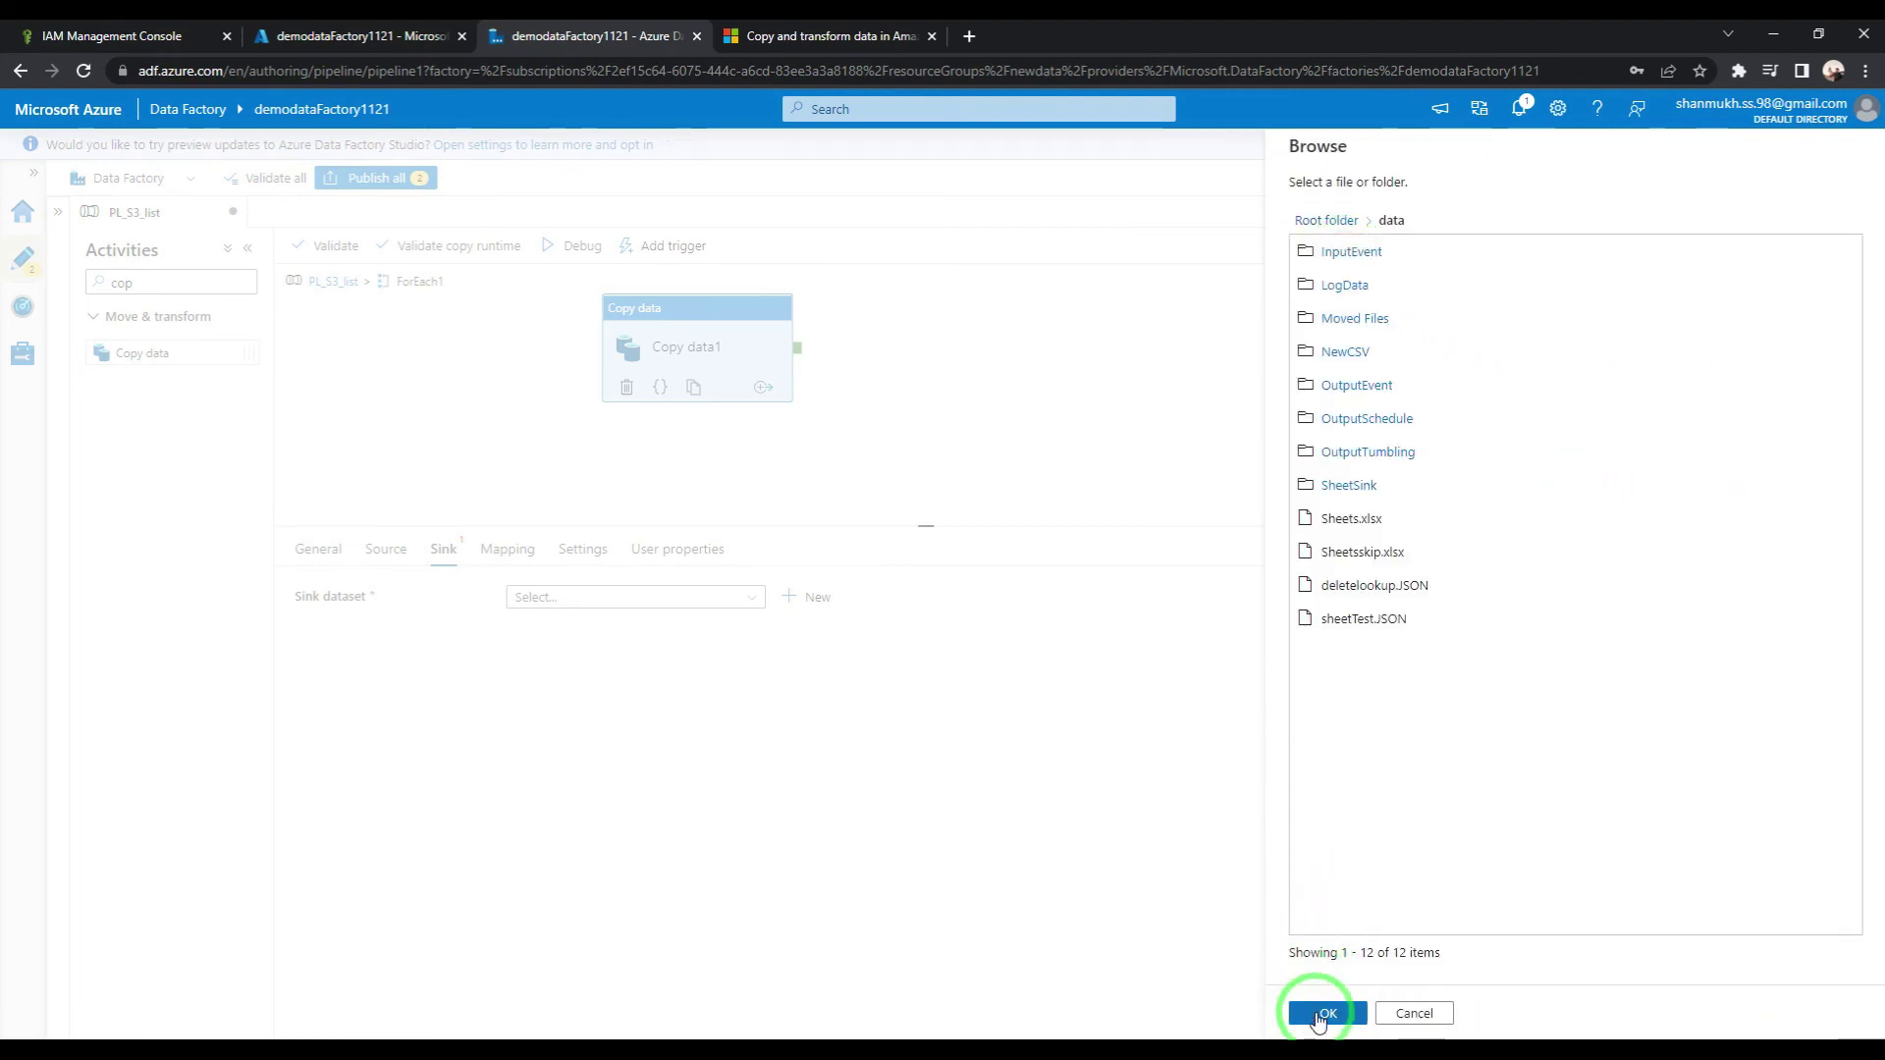
click(1327, 1013)
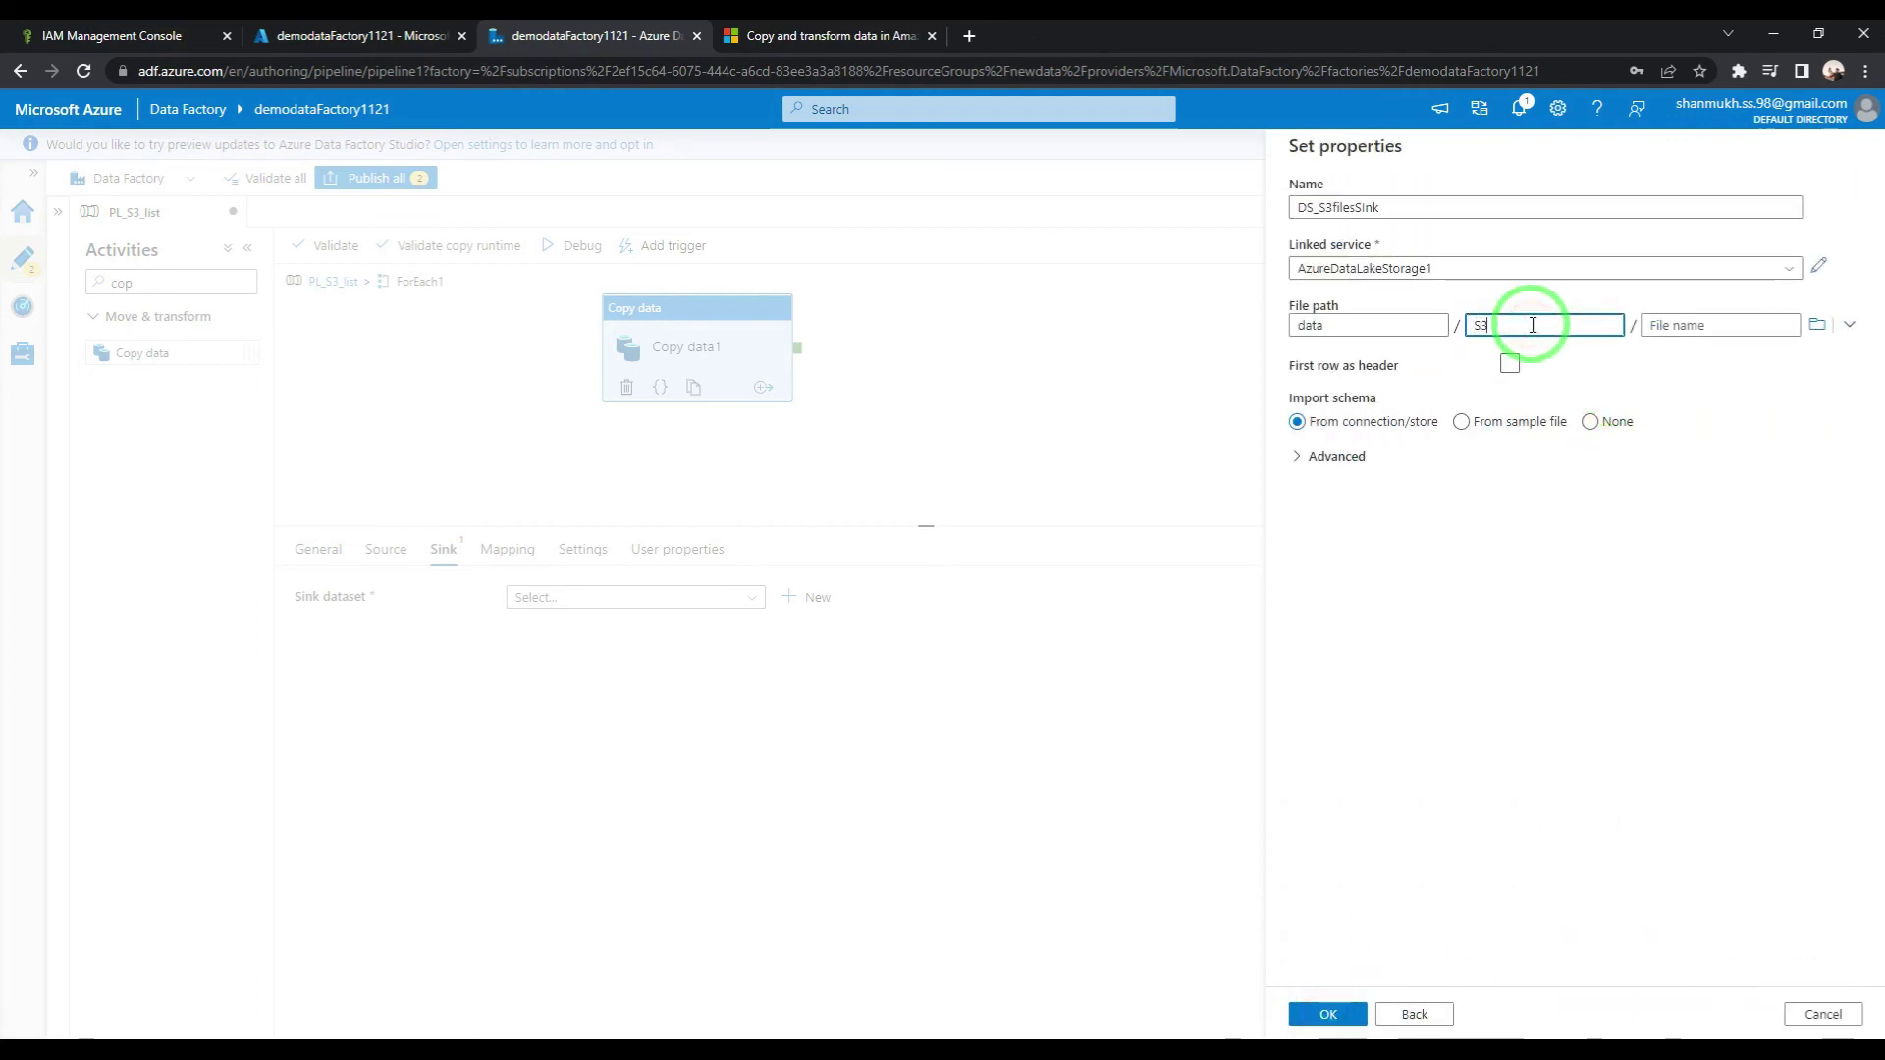
click(1510, 366)
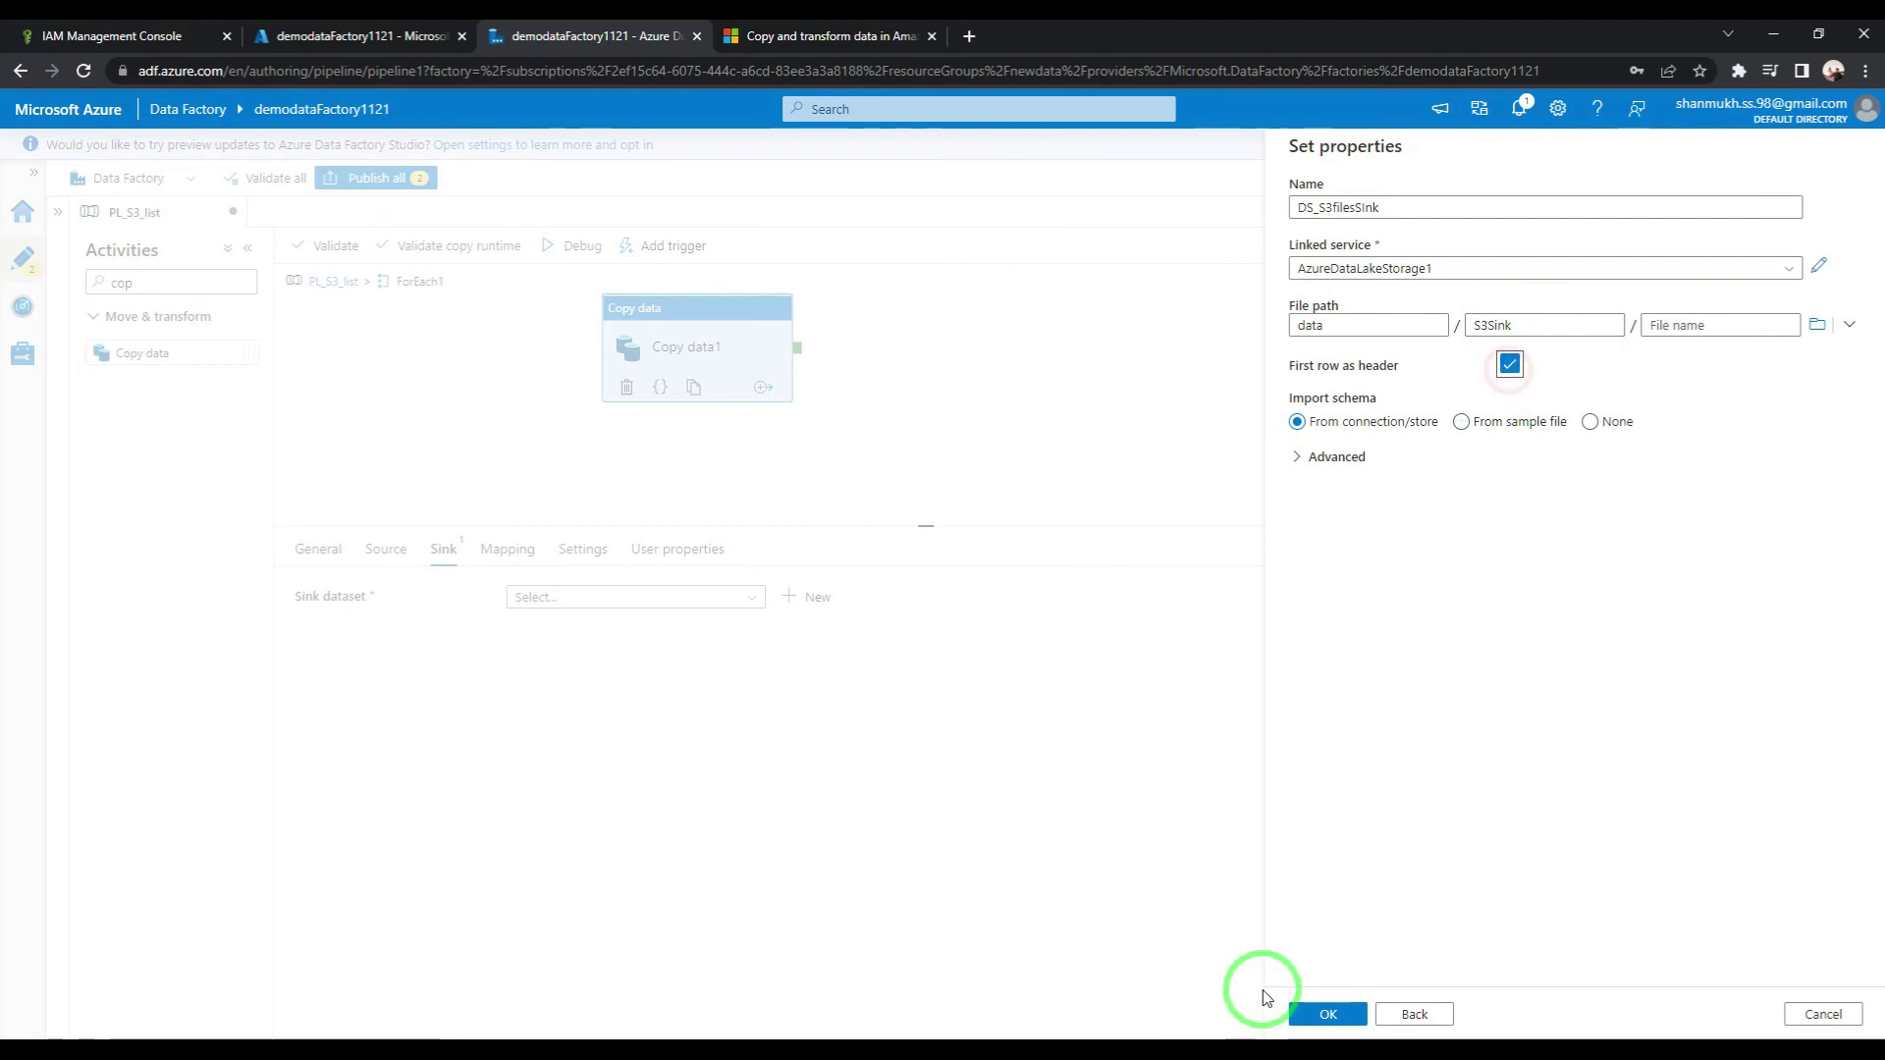
click(1320, 1013)
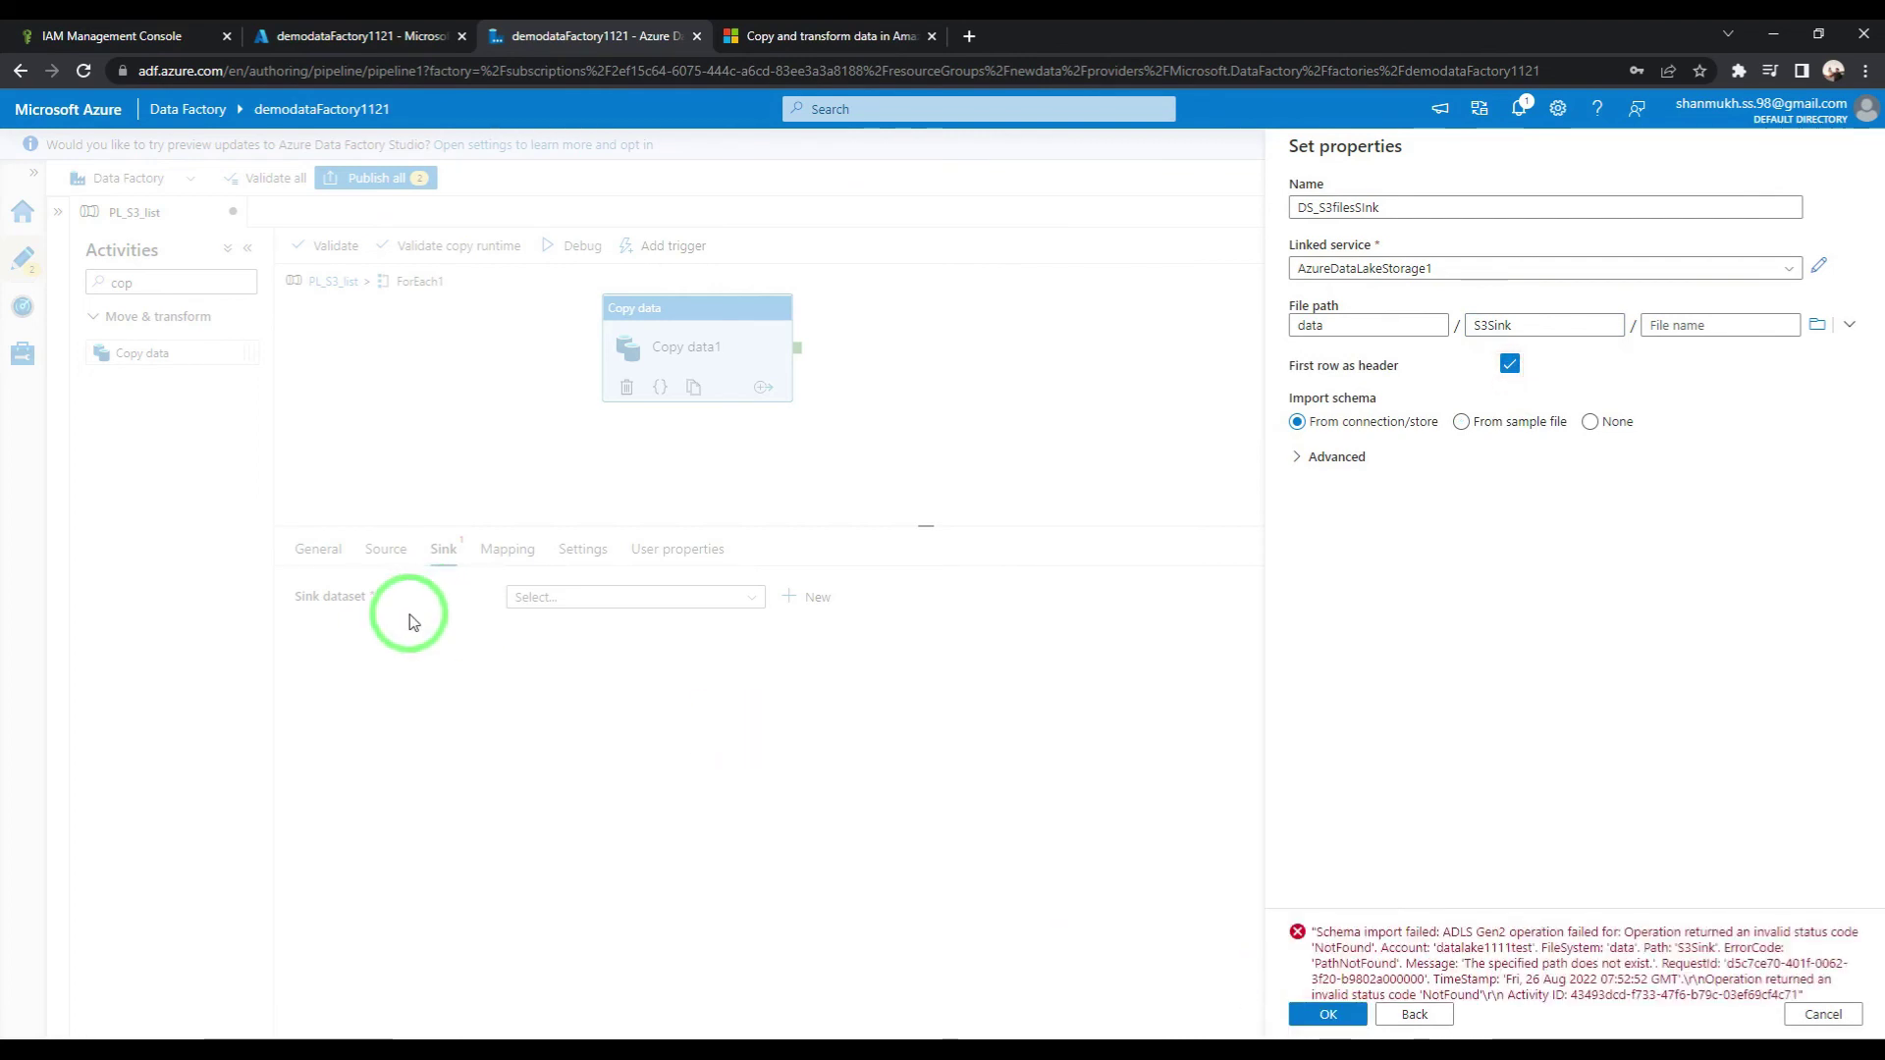
click(1600, 422)
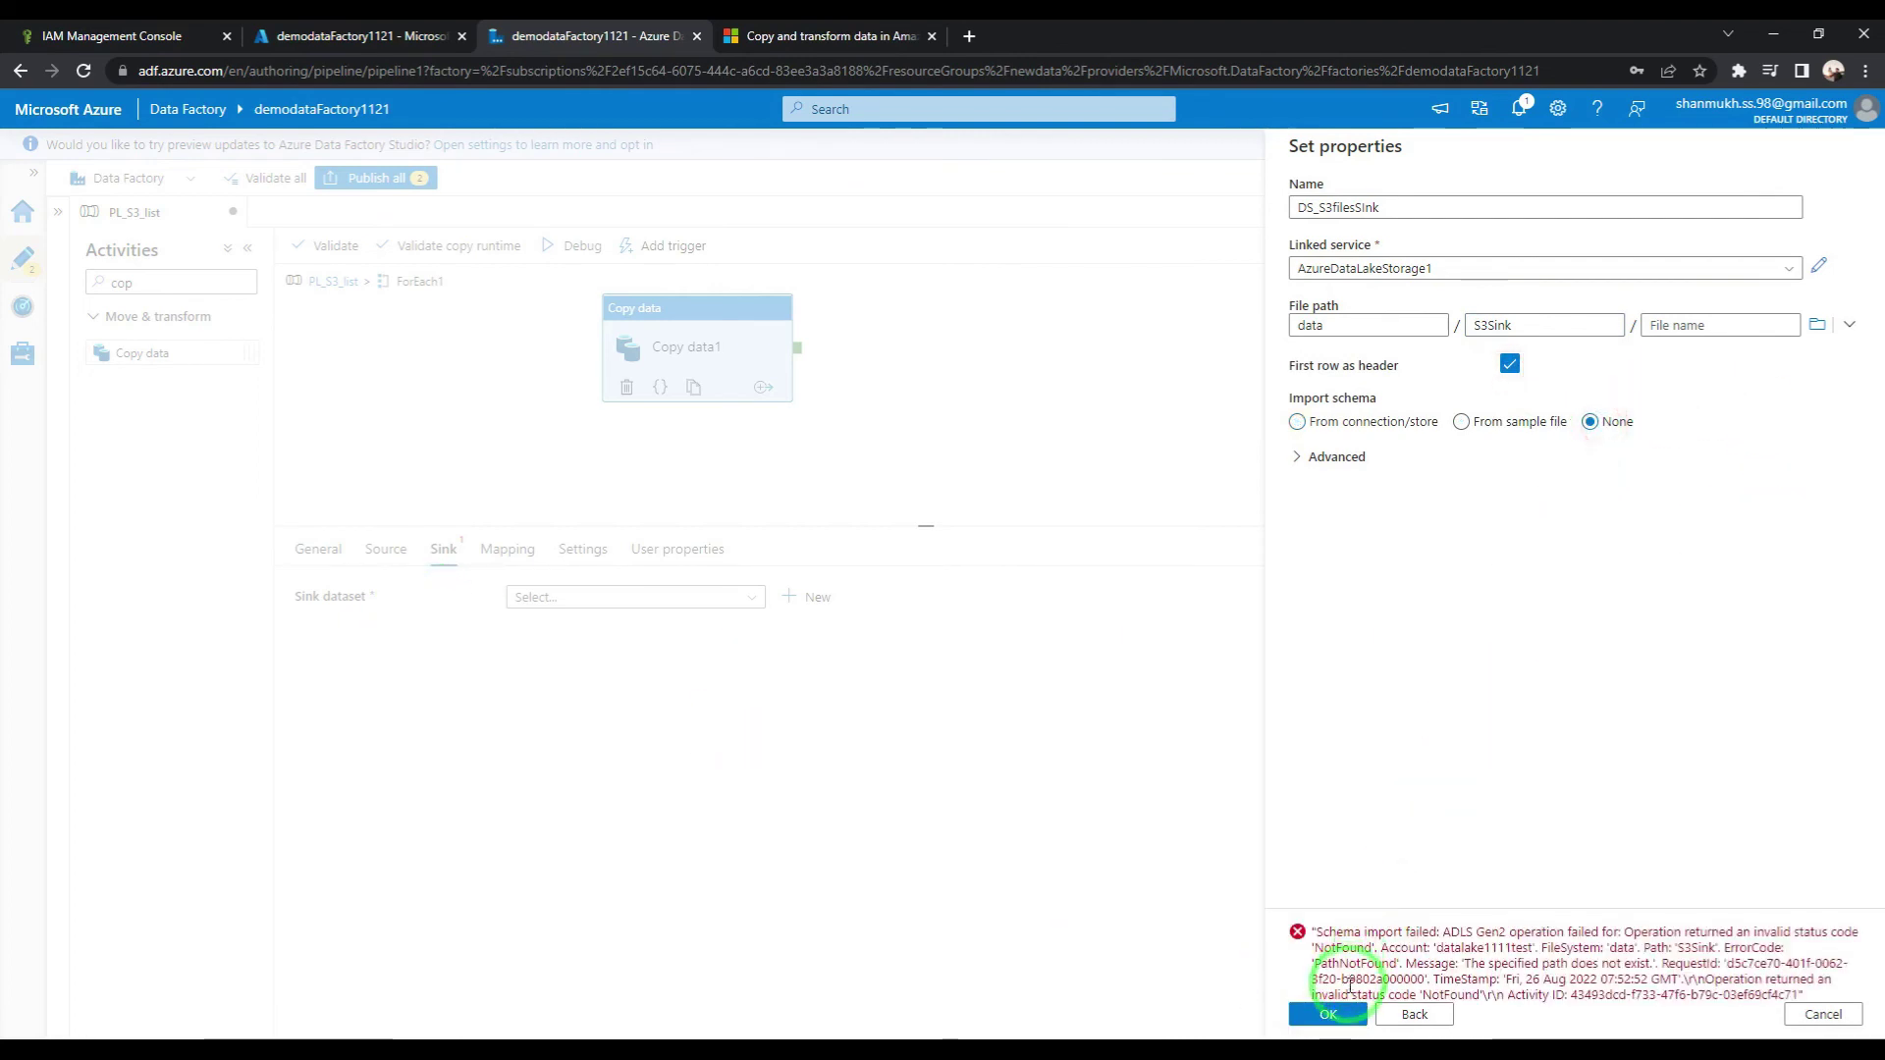
click(1331, 1014)
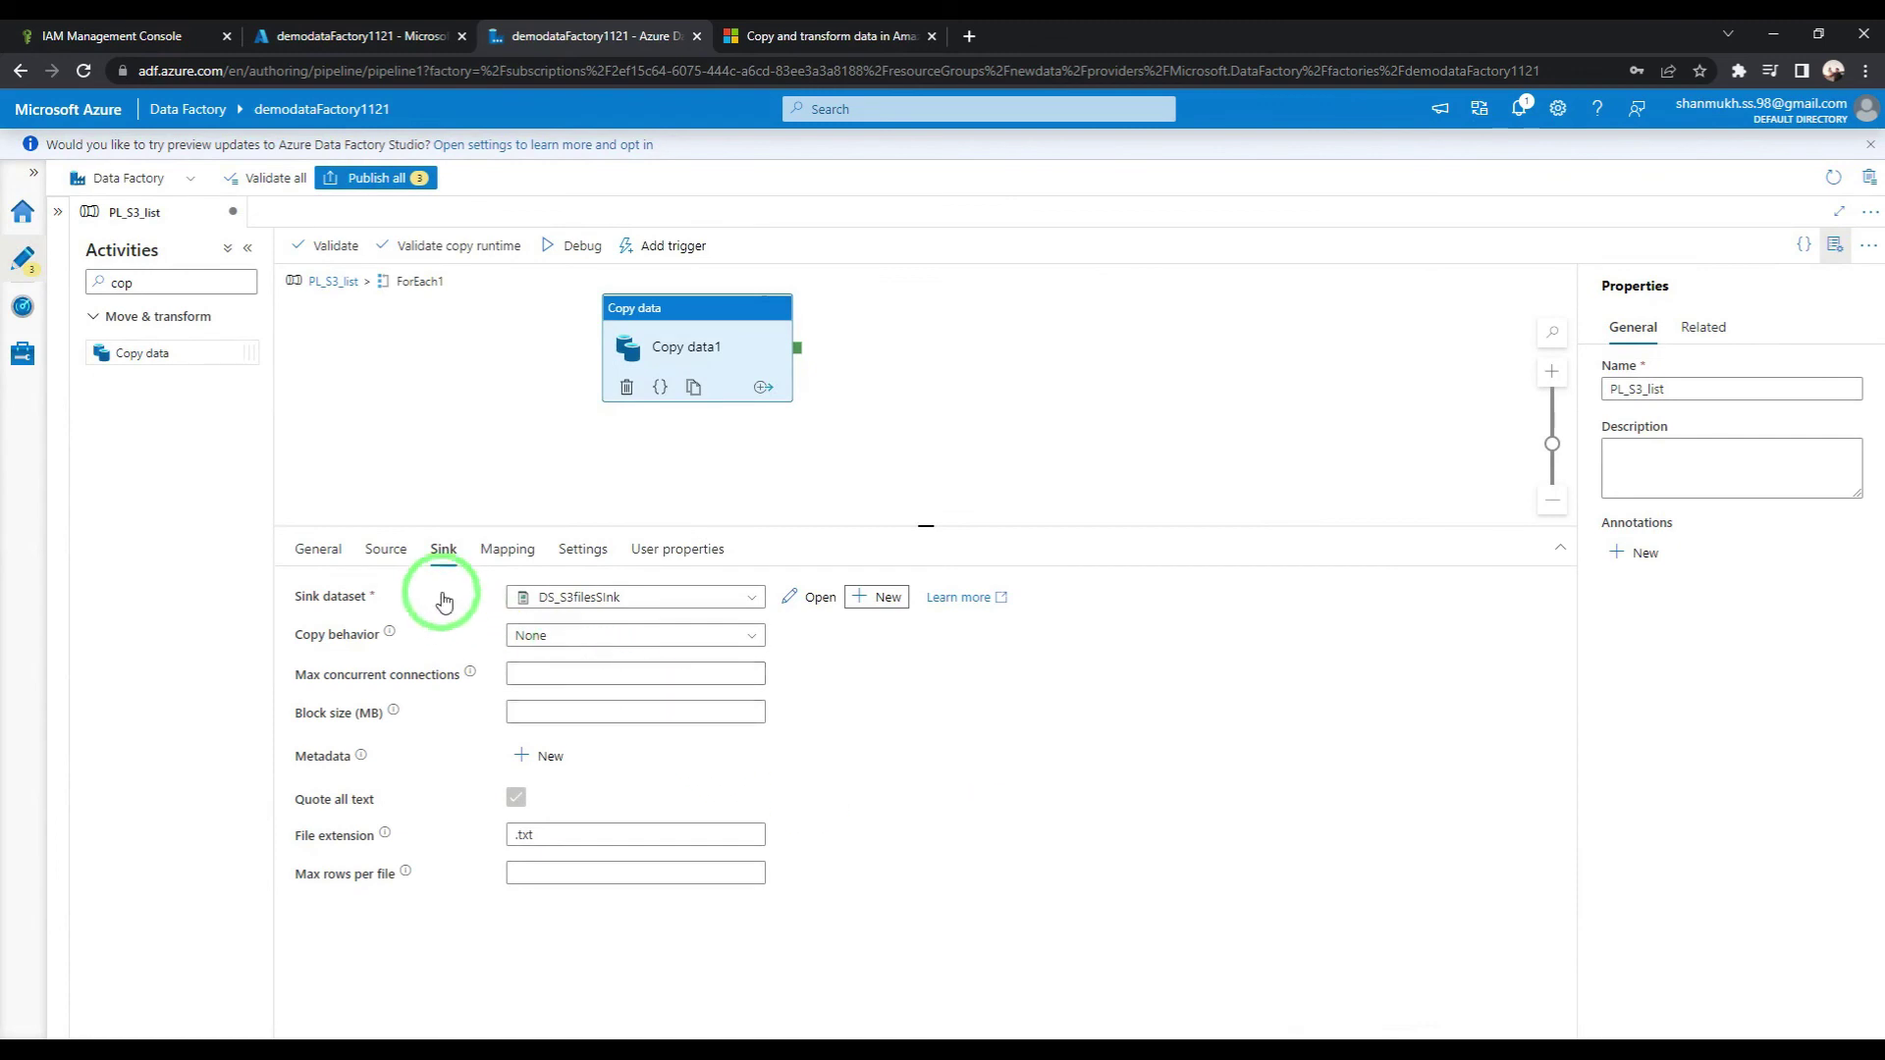
Step: Review the Copy data activity's source settings and validate the pipeline
click(388, 551)
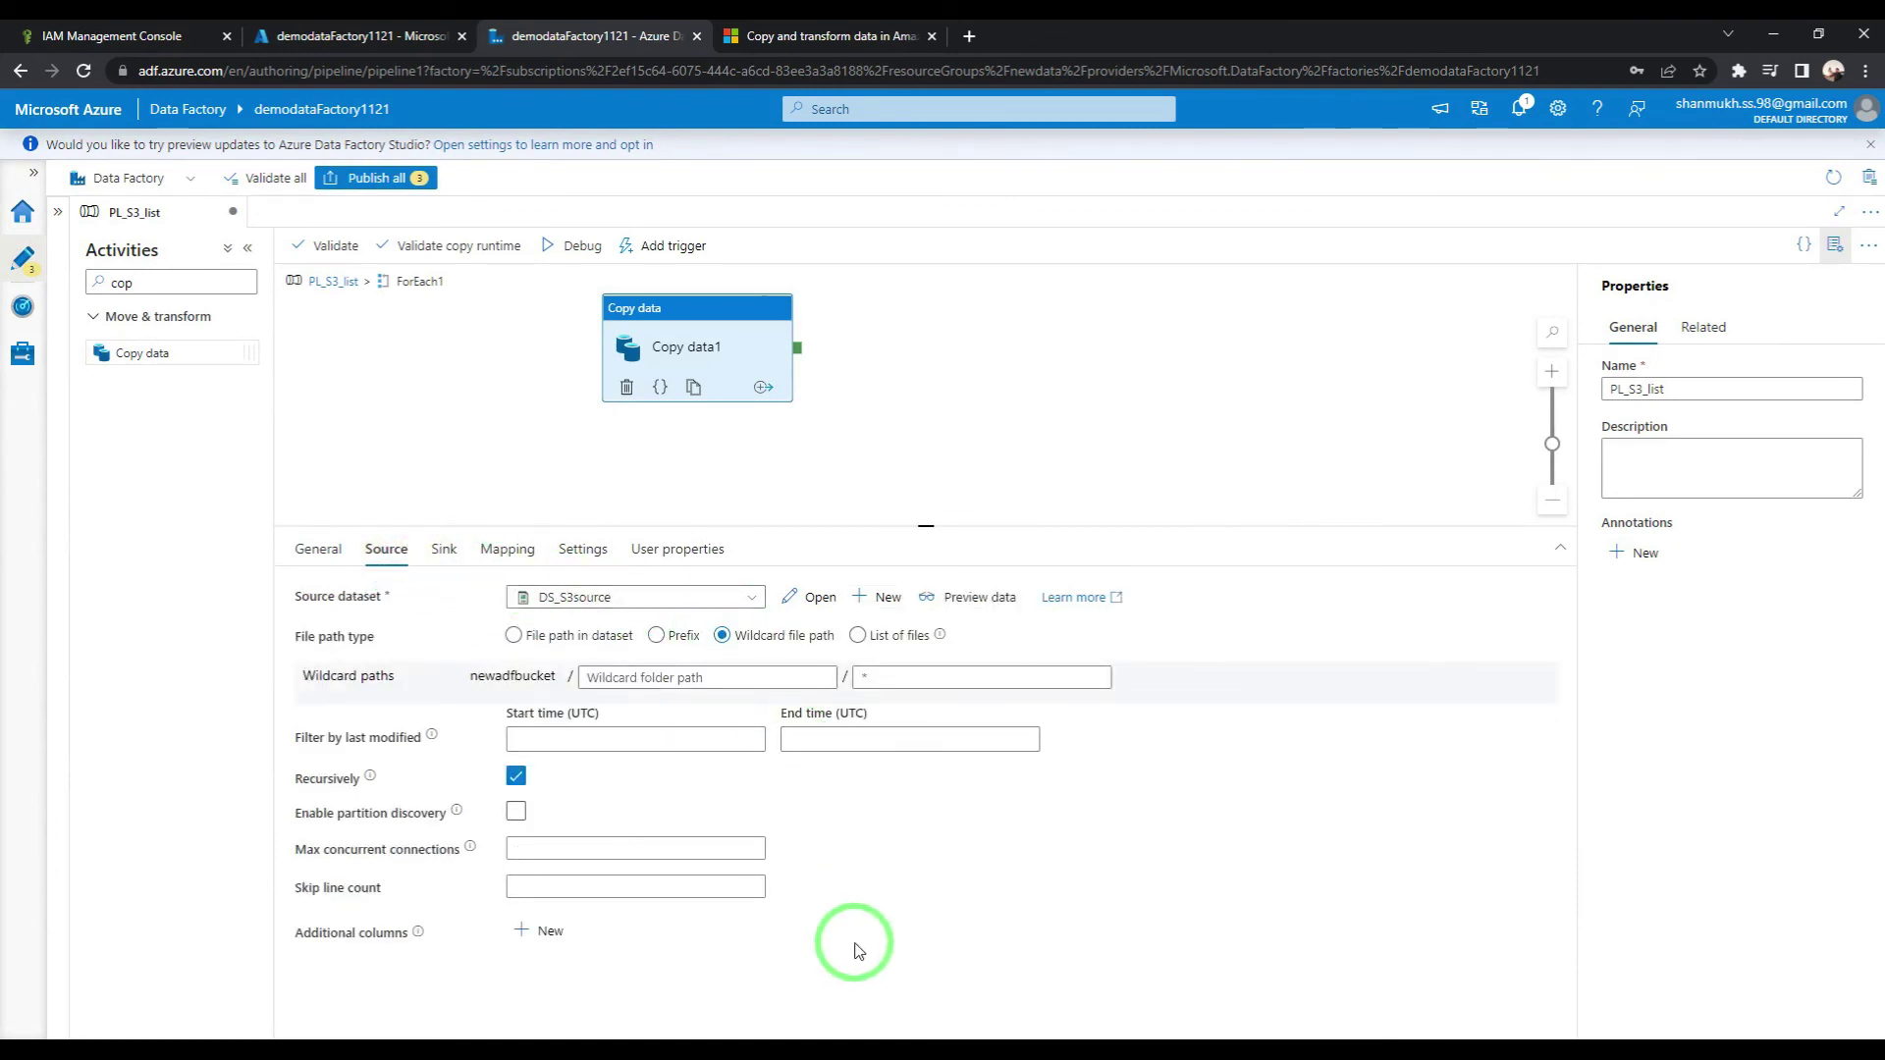
click(319, 248)
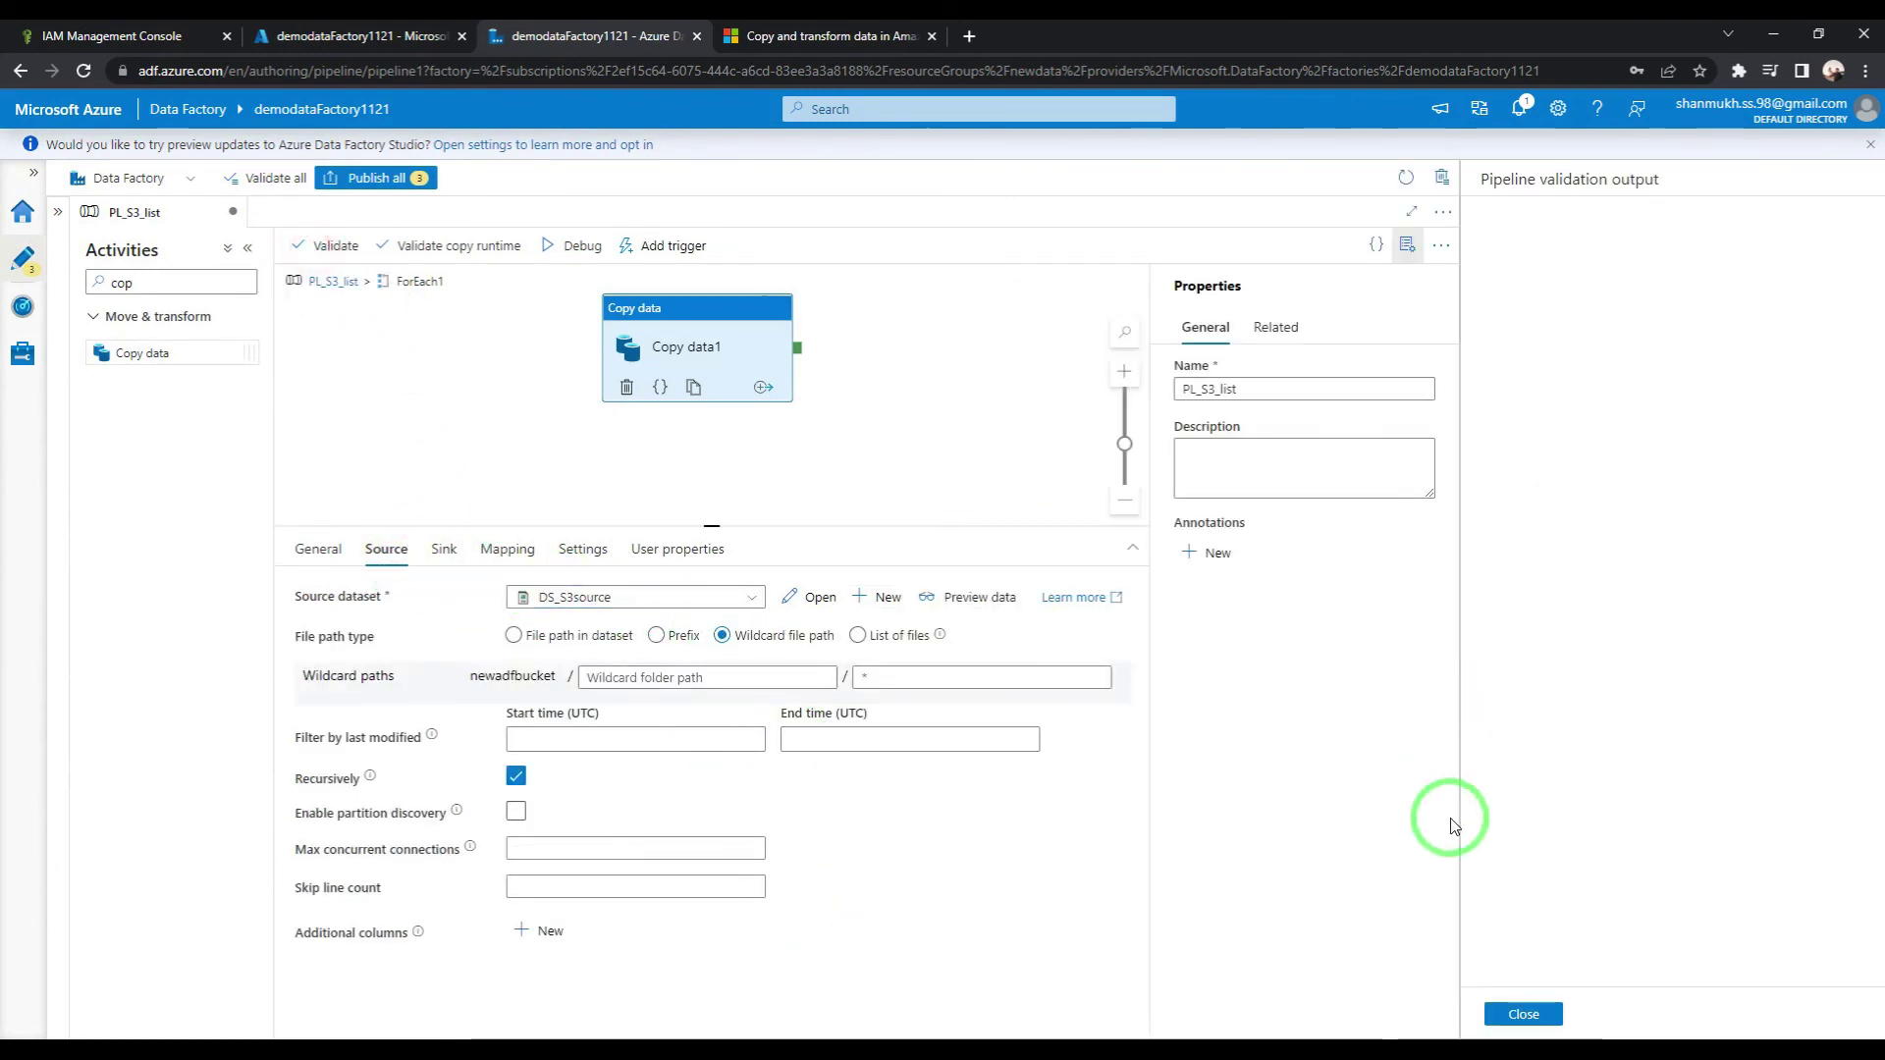
click(1516, 1014)
Step: Return to the main PL_S3_list canvas, run the pipeline in debug mode, and refresh the run output until the activities finish
click(325, 282)
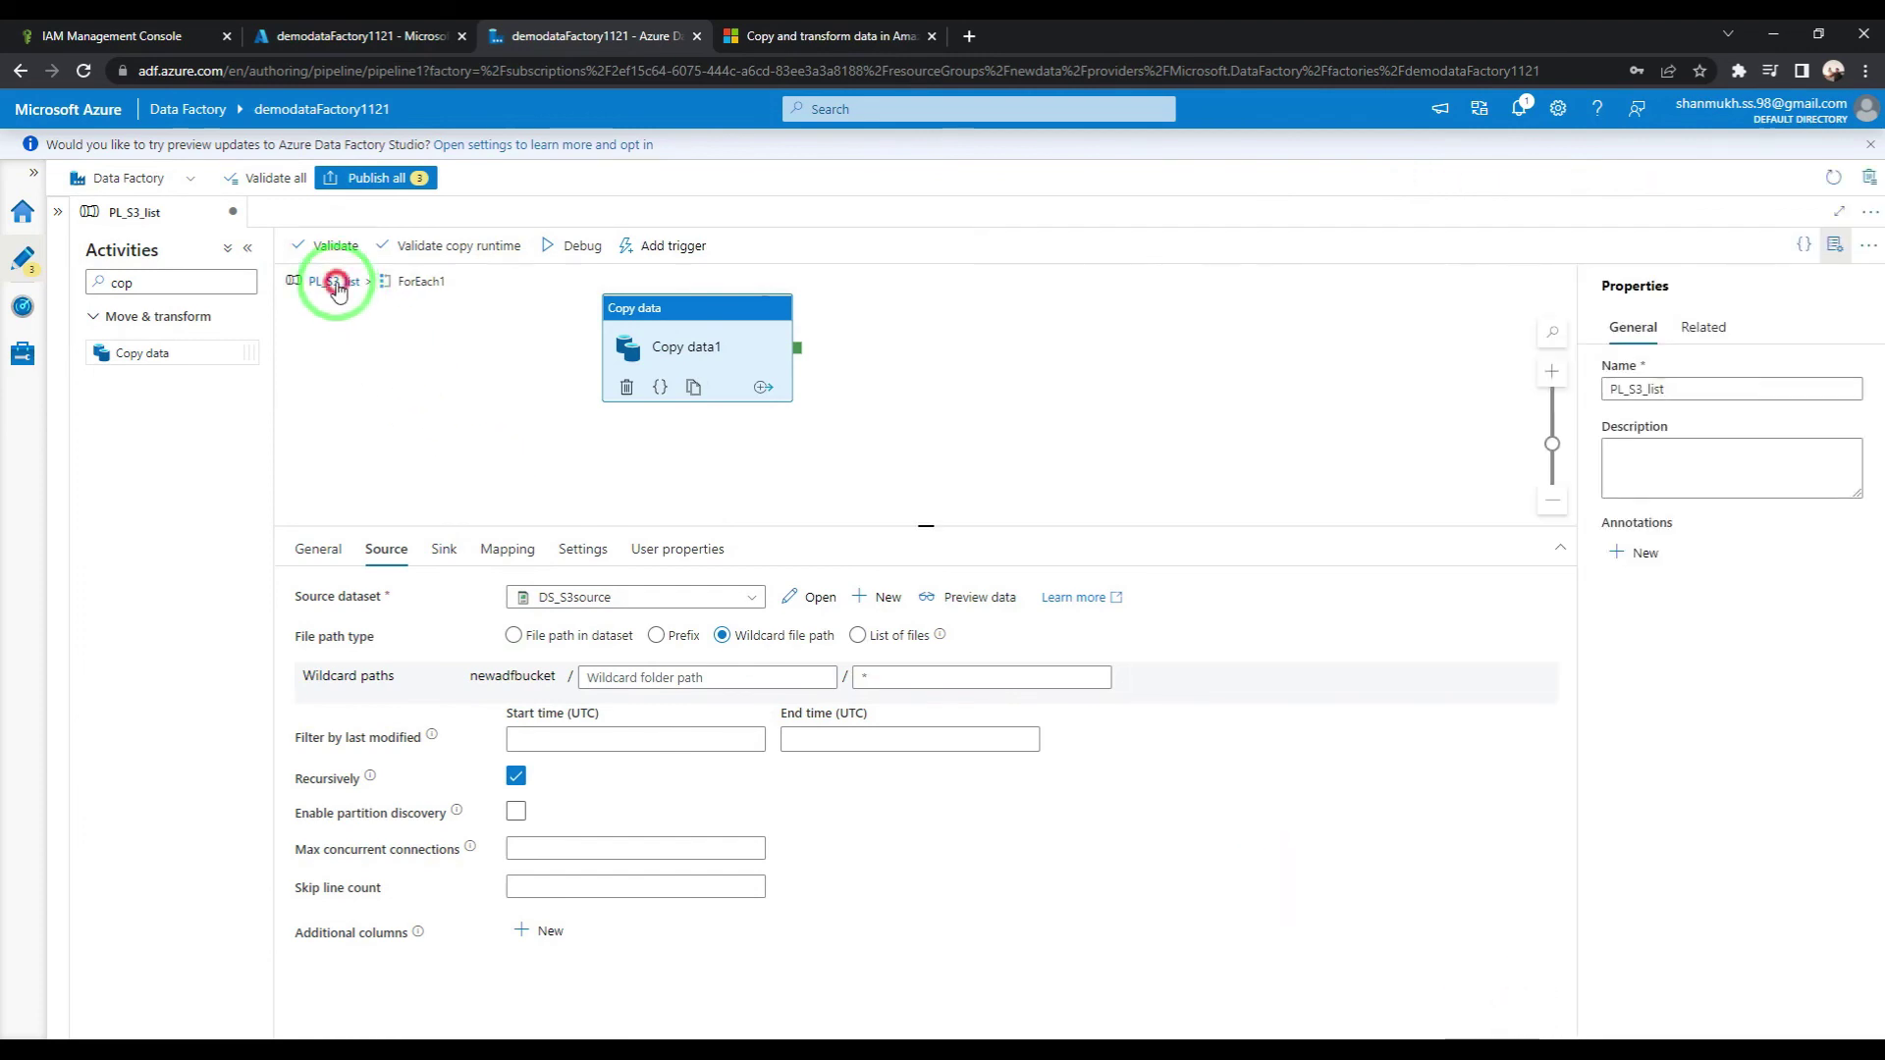
click(465, 393)
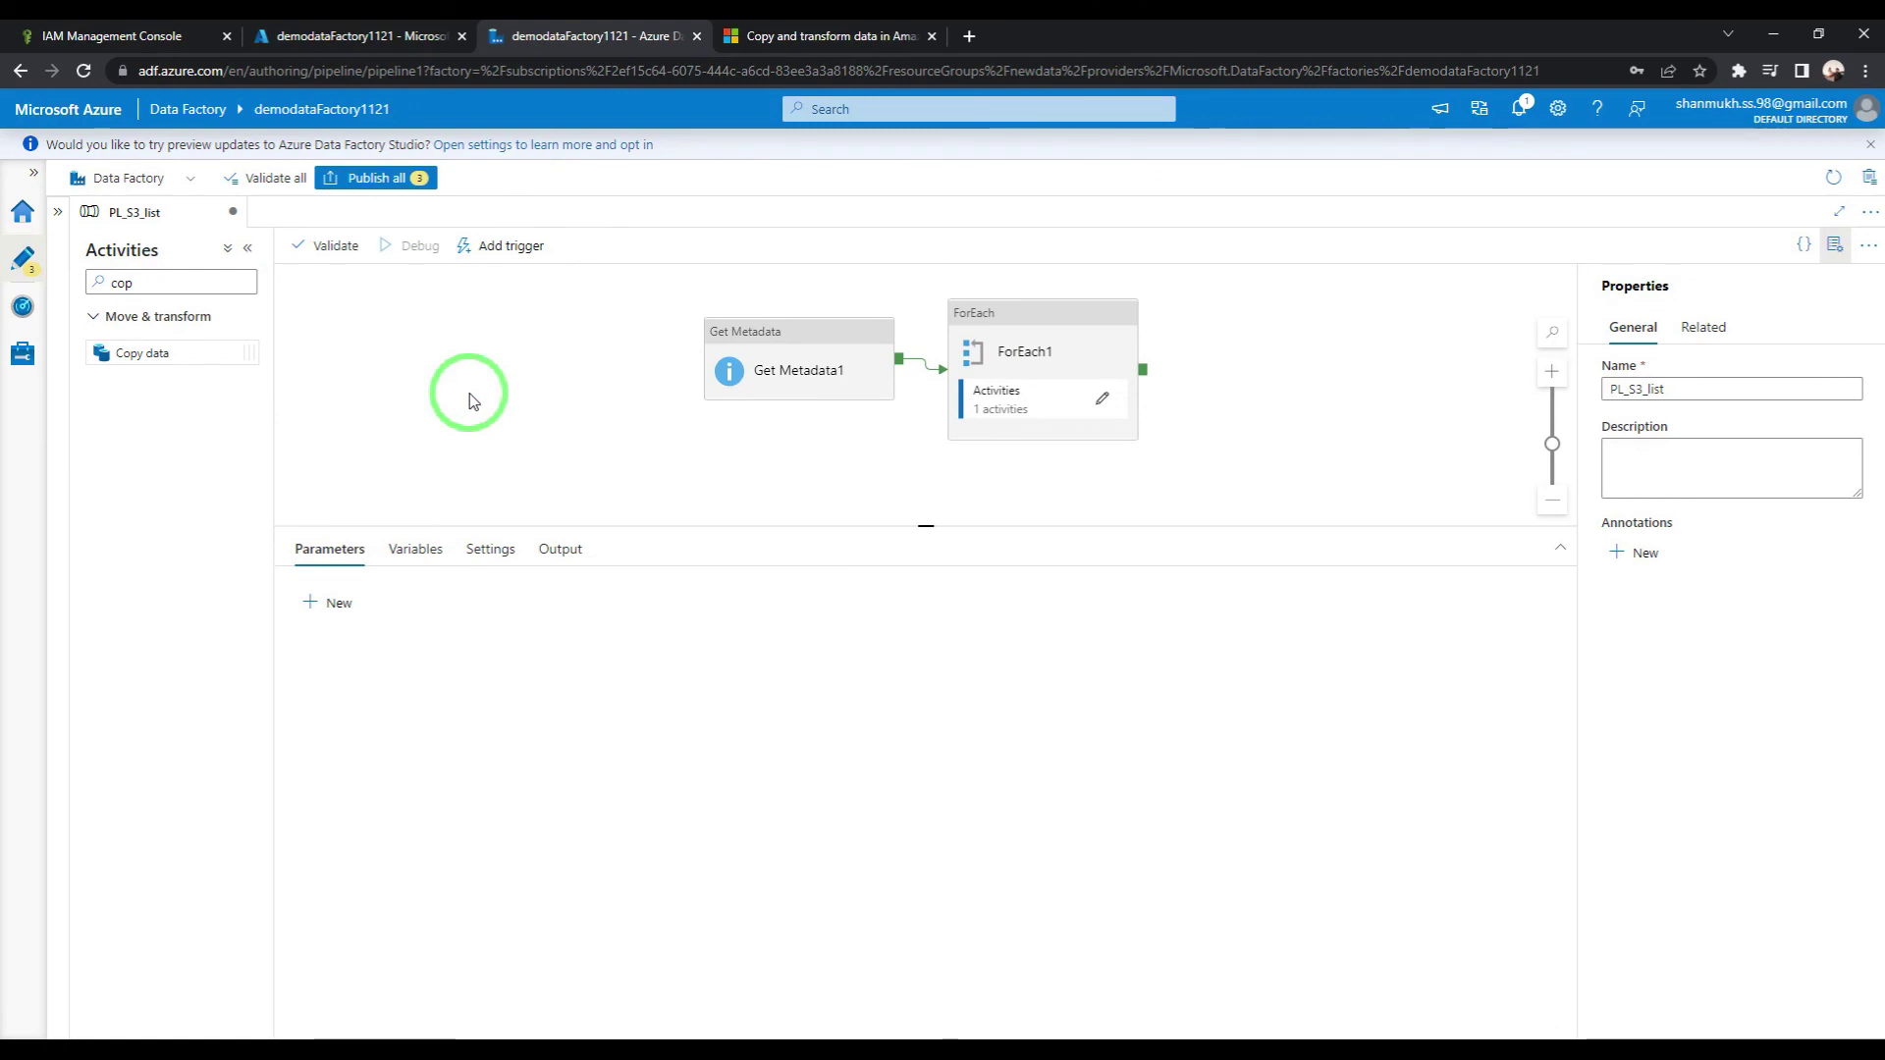
click(692, 594)
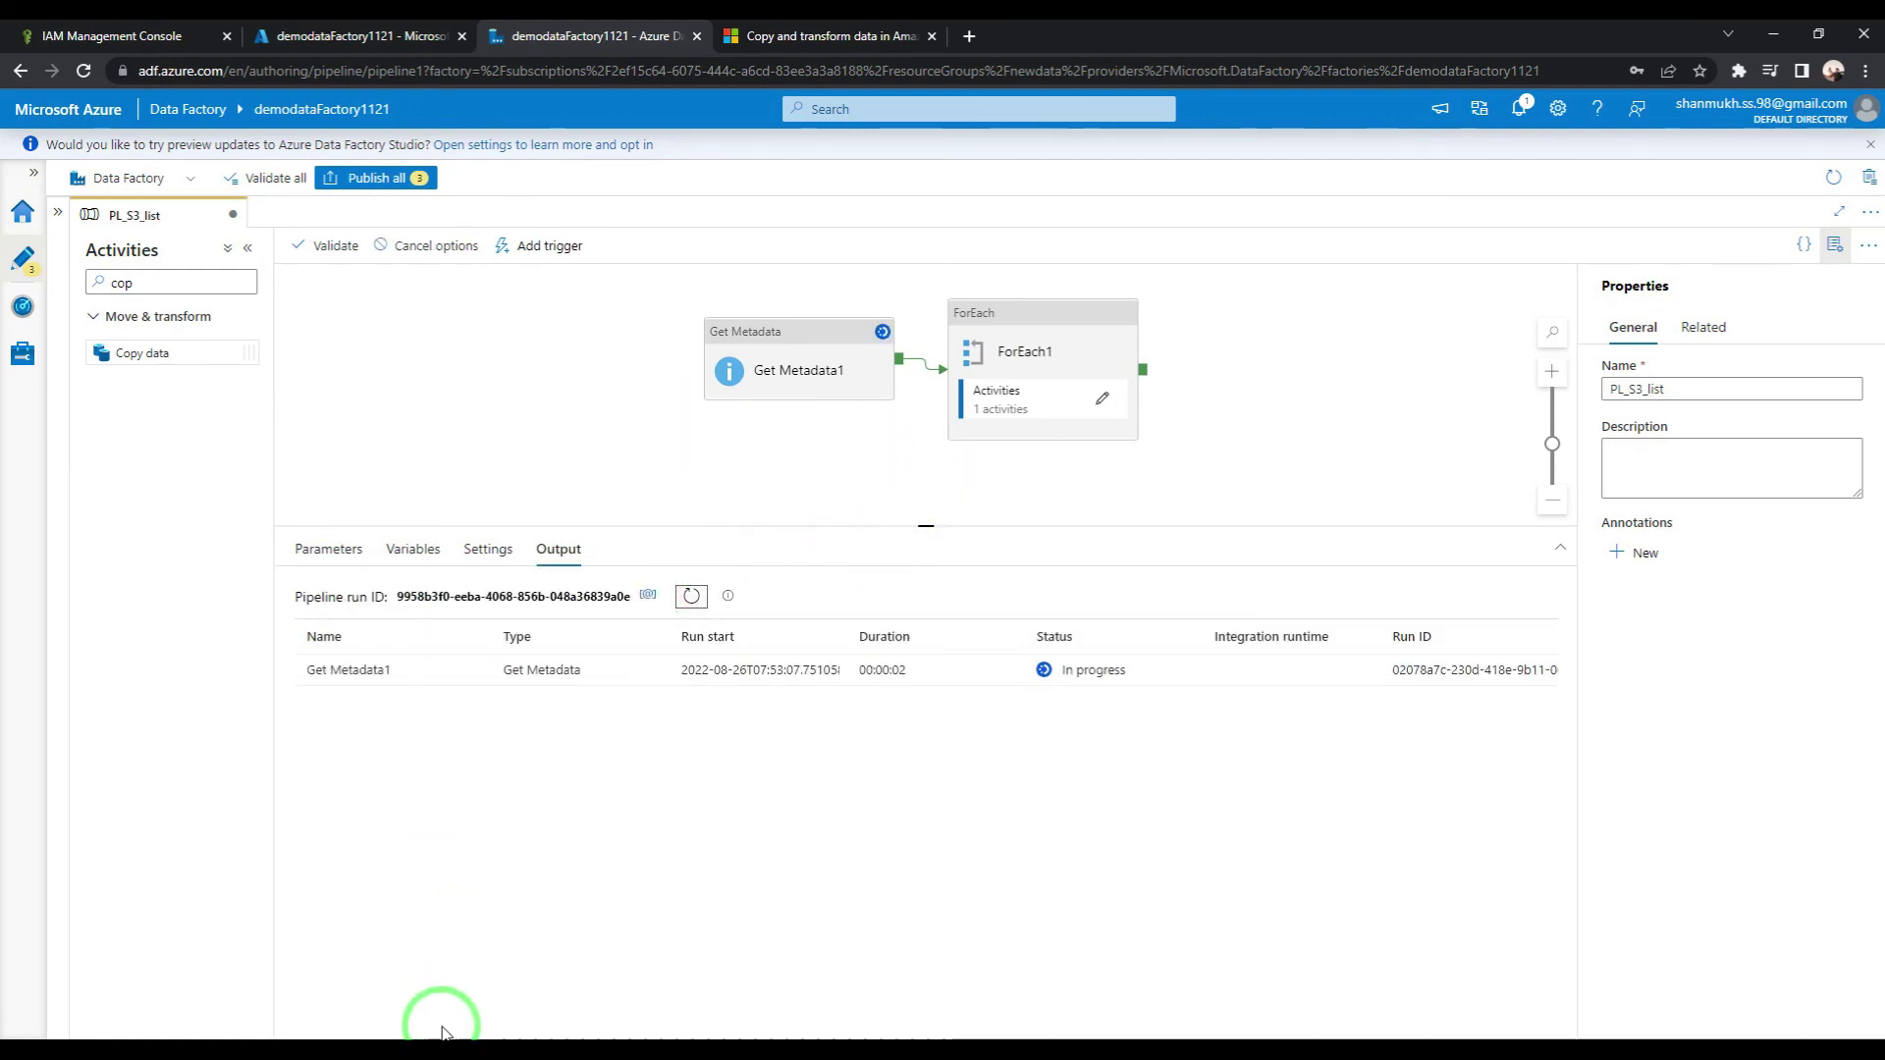
click(692, 597)
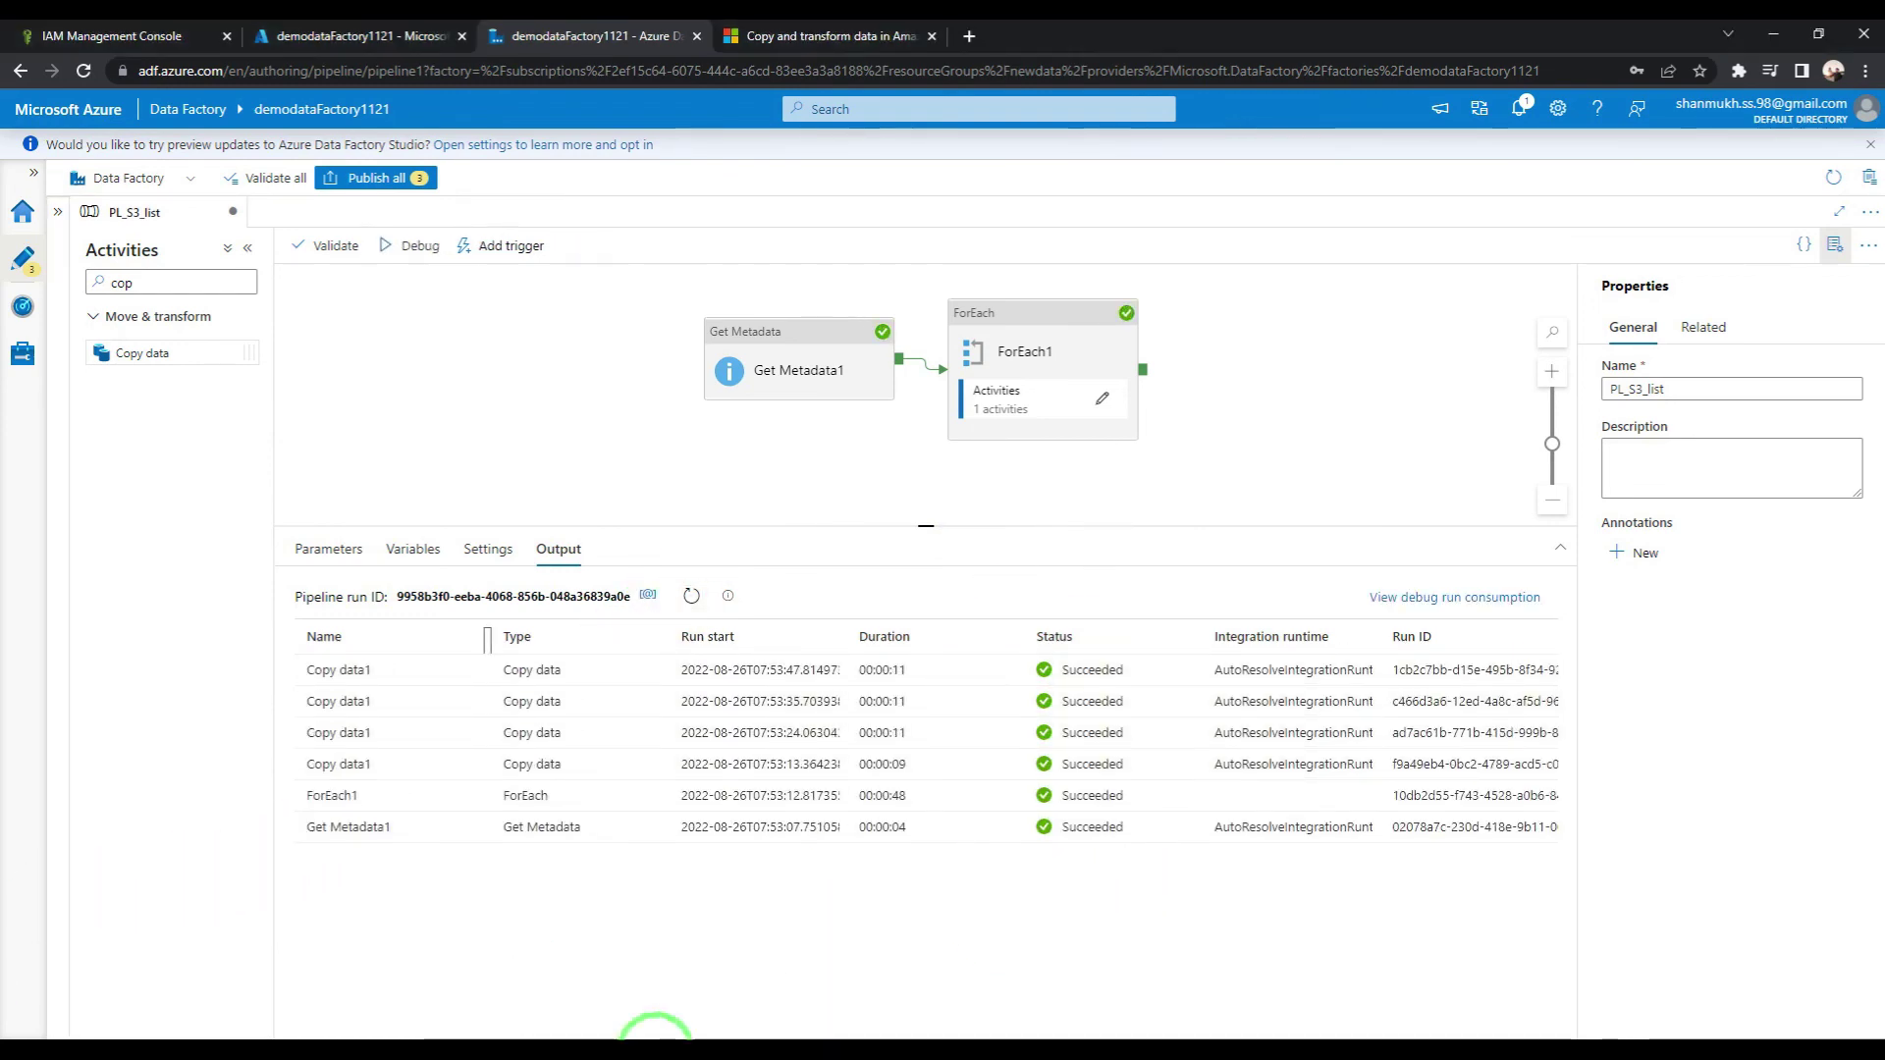
Step: In Notepad, add the note "We have all files copied from S3 to Azure ADLS"
click(385, 1042)
click(771, 887)
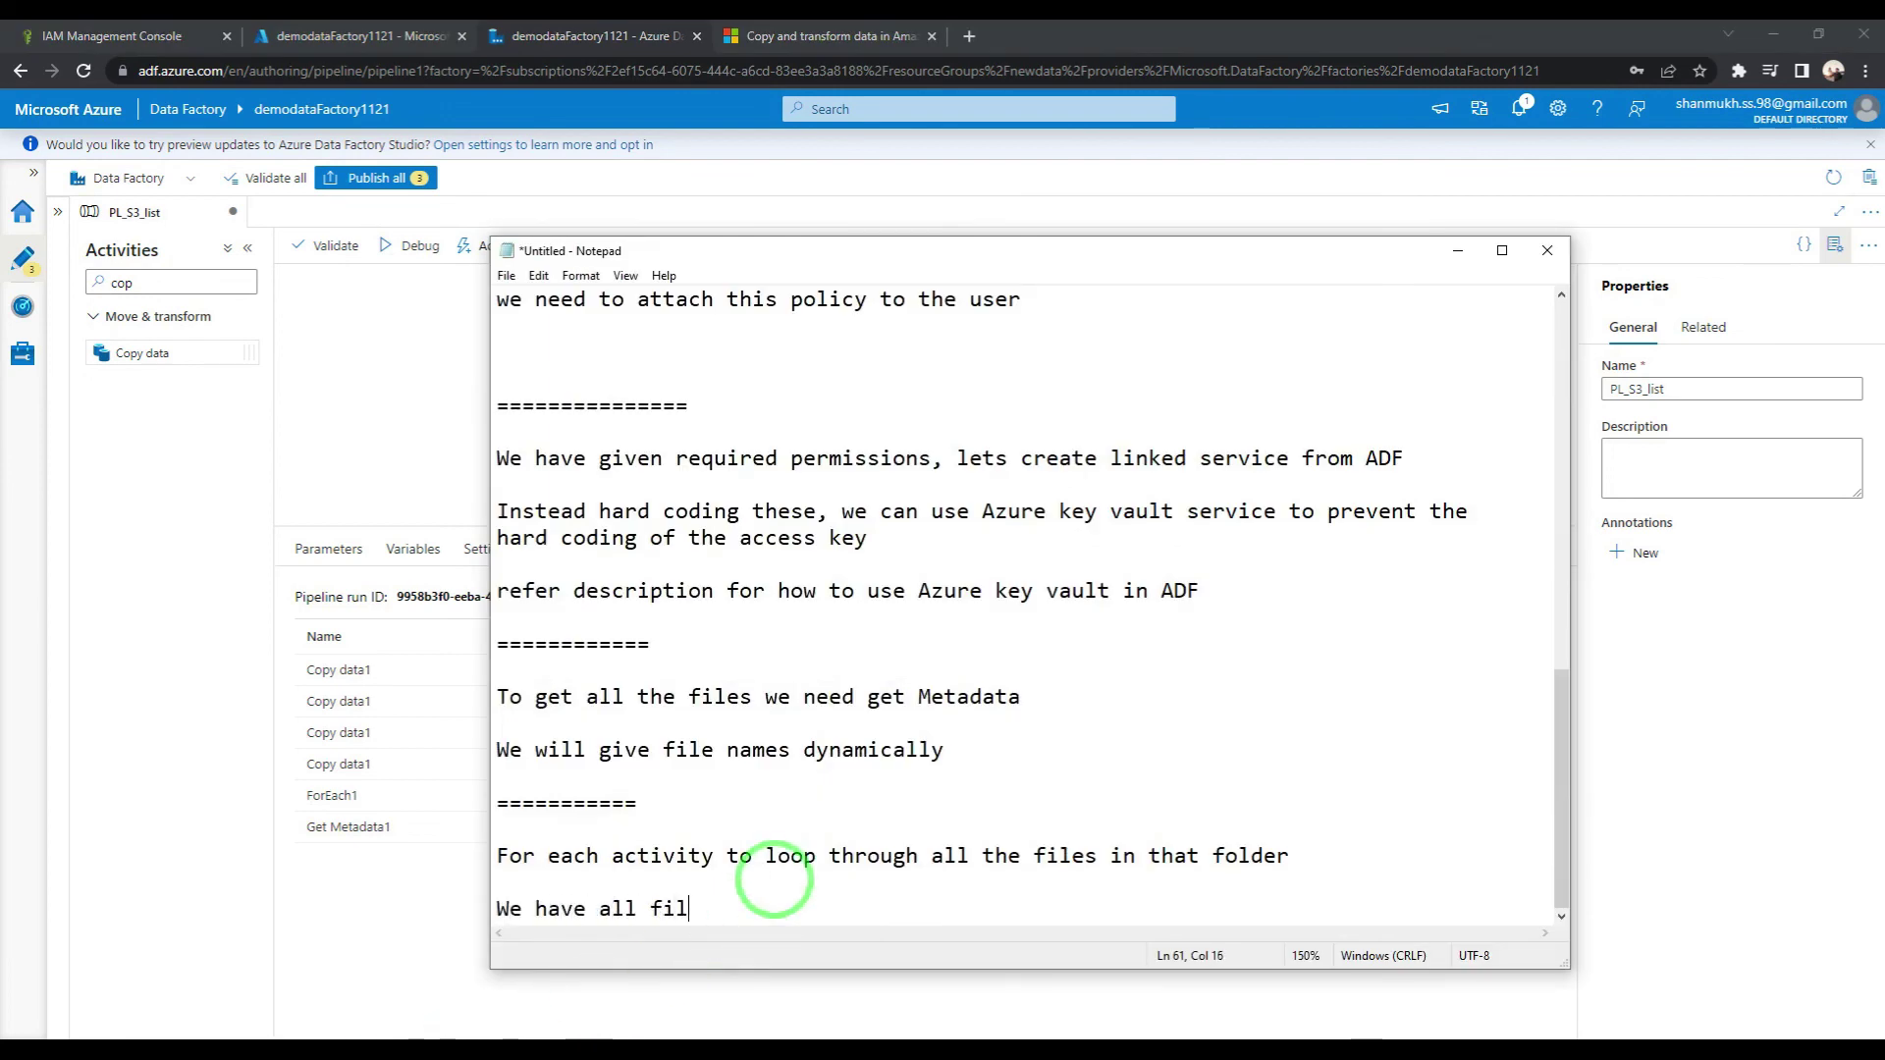
text(We have all files copied from S3 to A)
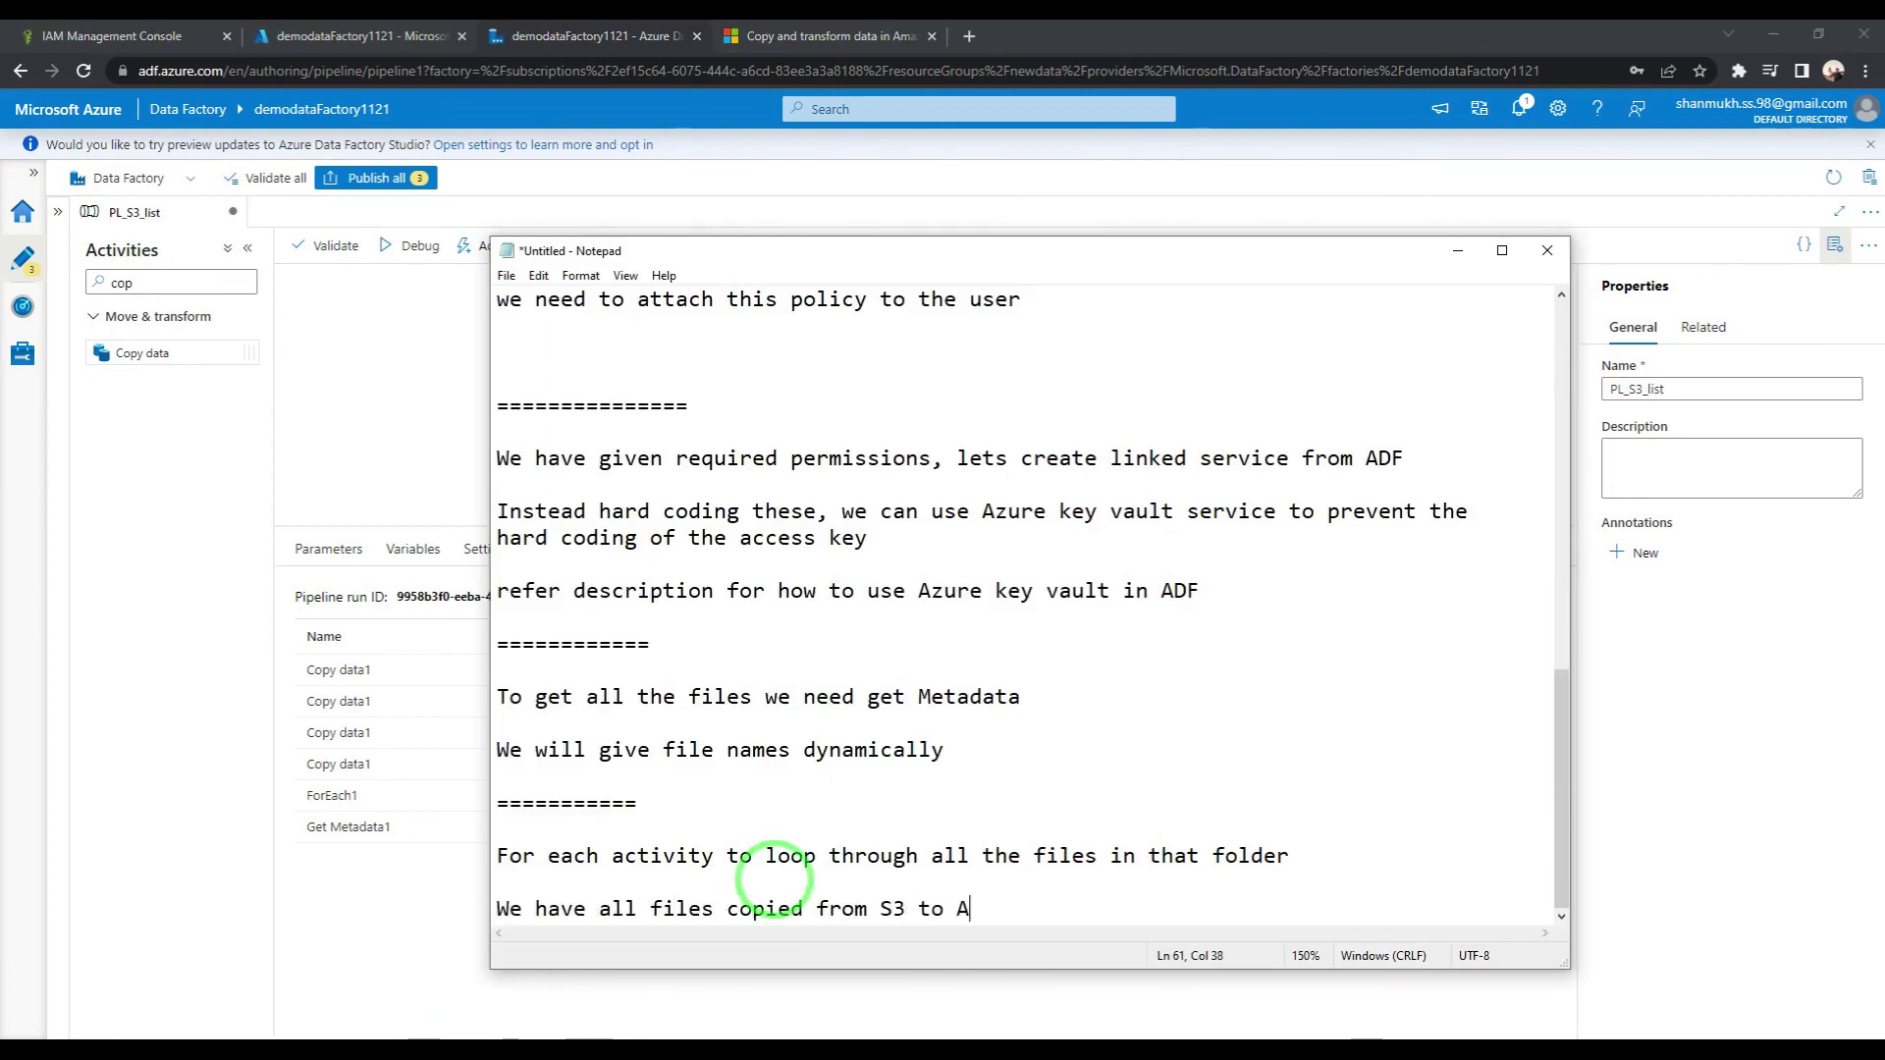
text(zure ADLS)
key(Return)
Step: In the Azure portal, open the S3Sink folder in the datalake1111test storage account's data container to check the copied files
click(147, 113)
click(476, 513)
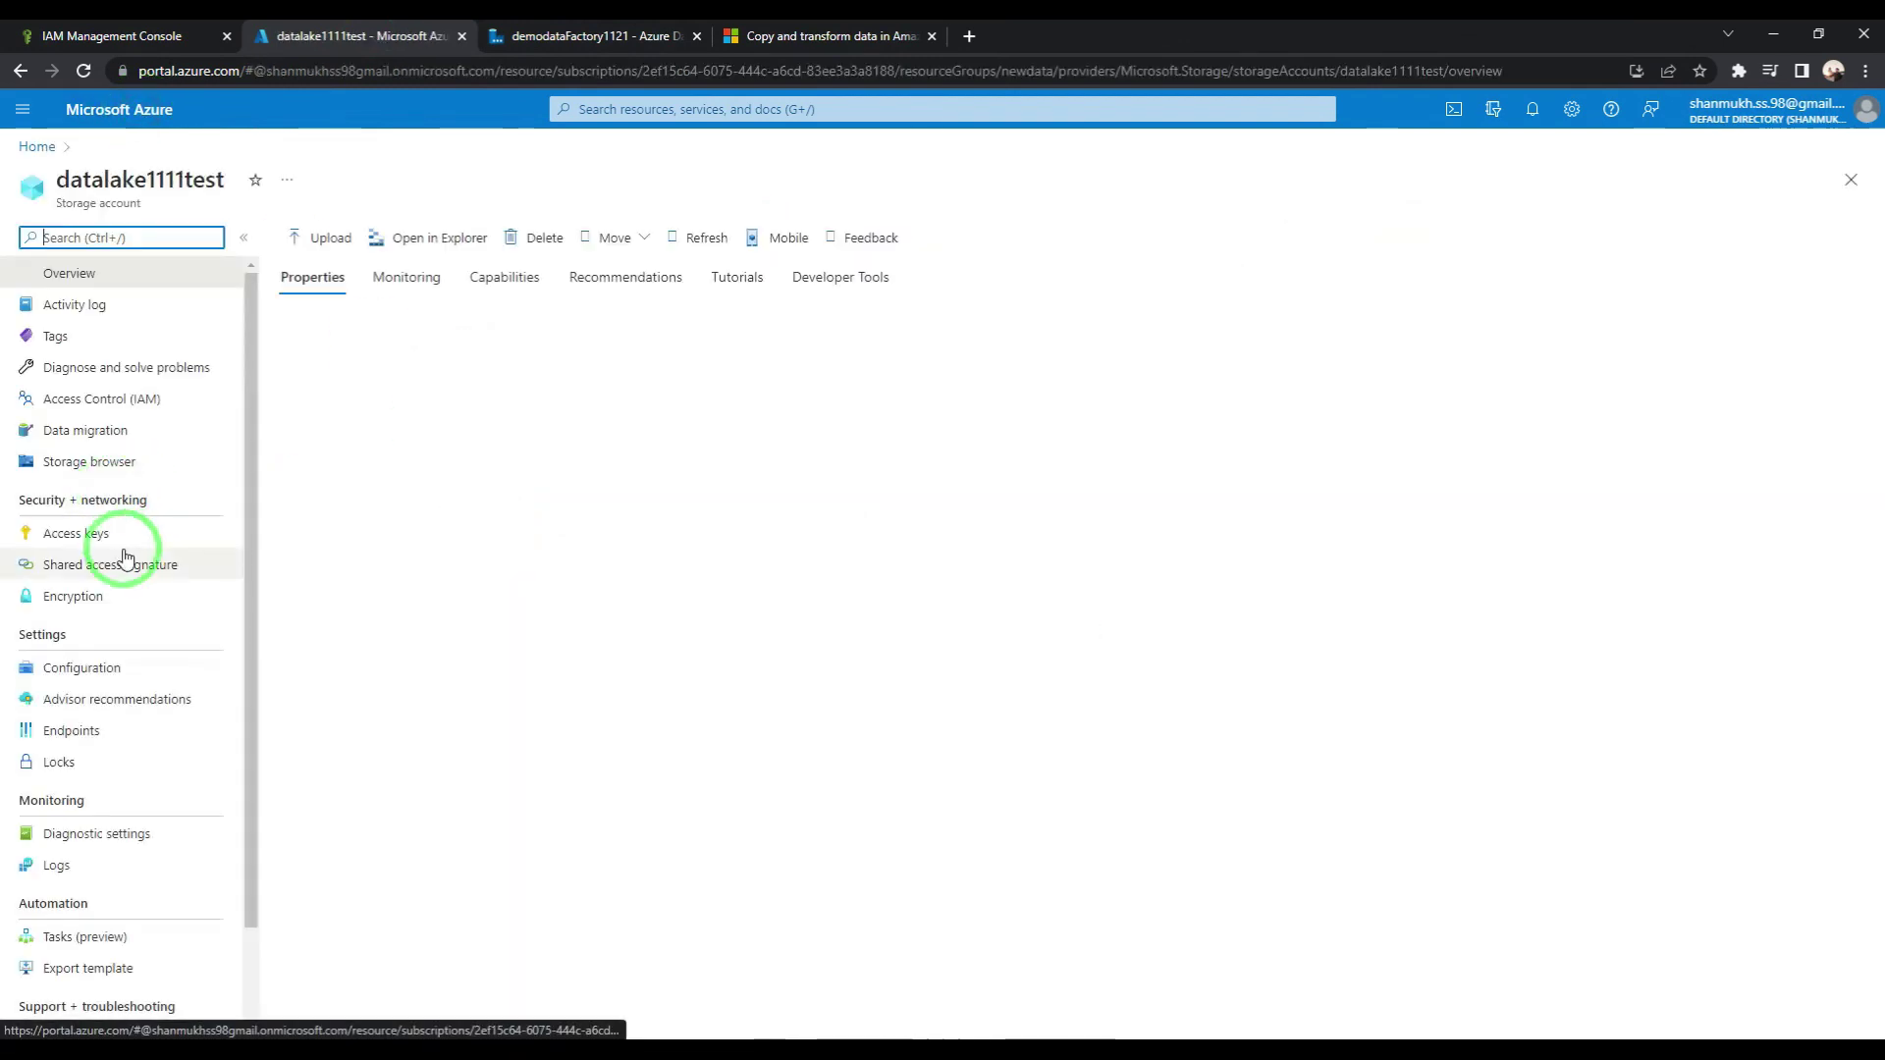
click(201, 562)
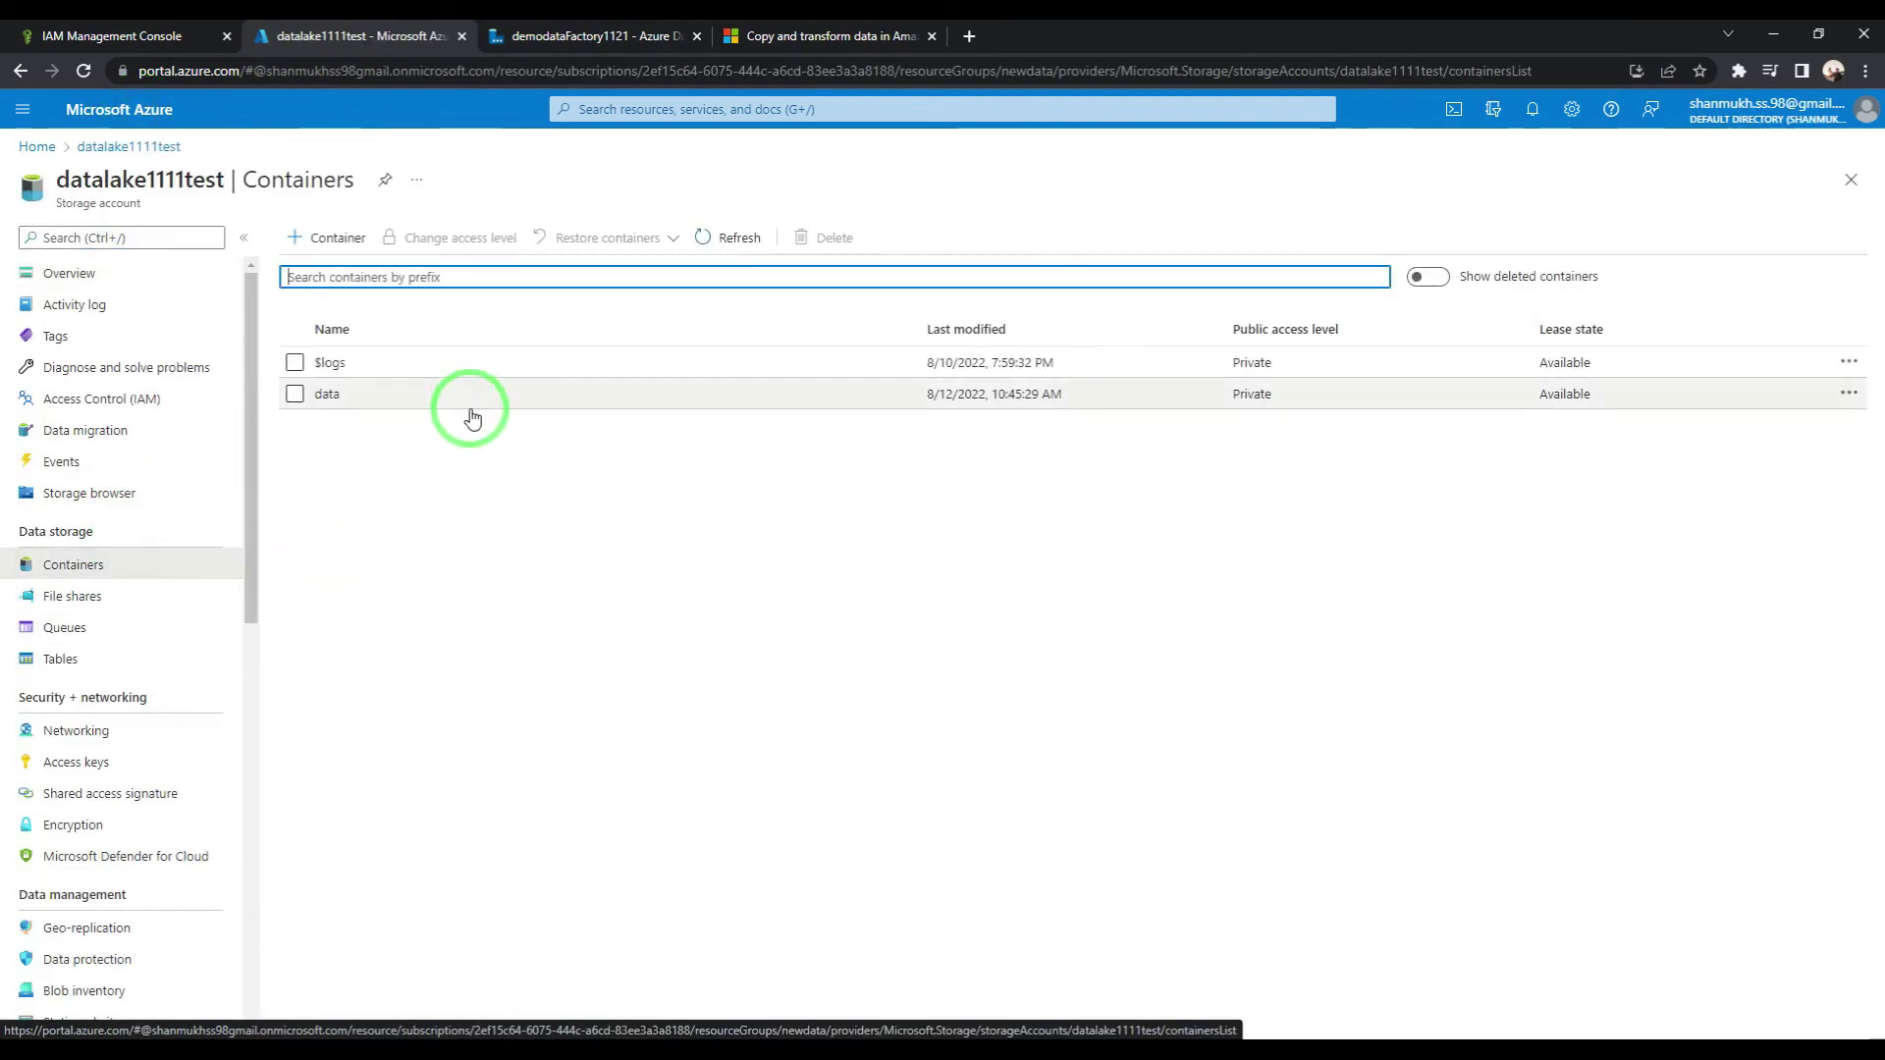
click(408, 392)
click(392, 542)
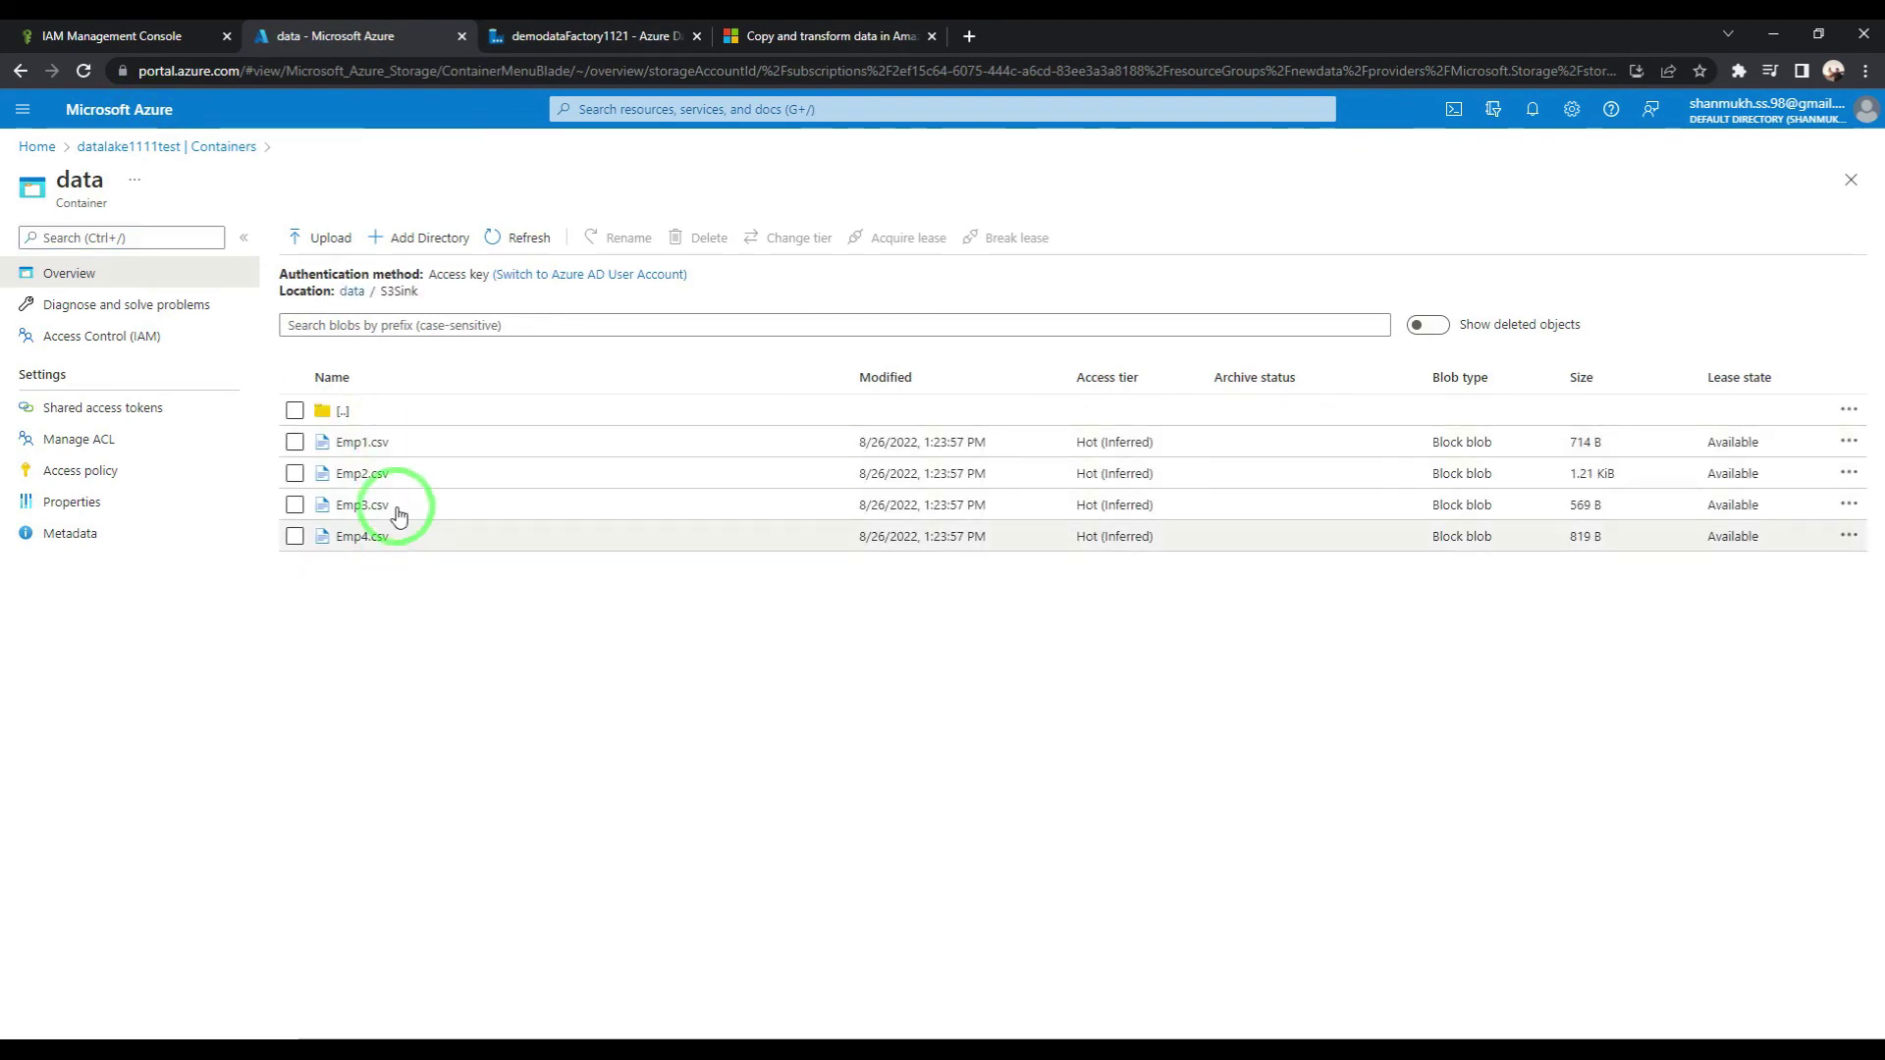
Step: Switch to the AWS console and open the adffiles folder of the newadfbucket S3 bucket to compare its source files
click(174, 36)
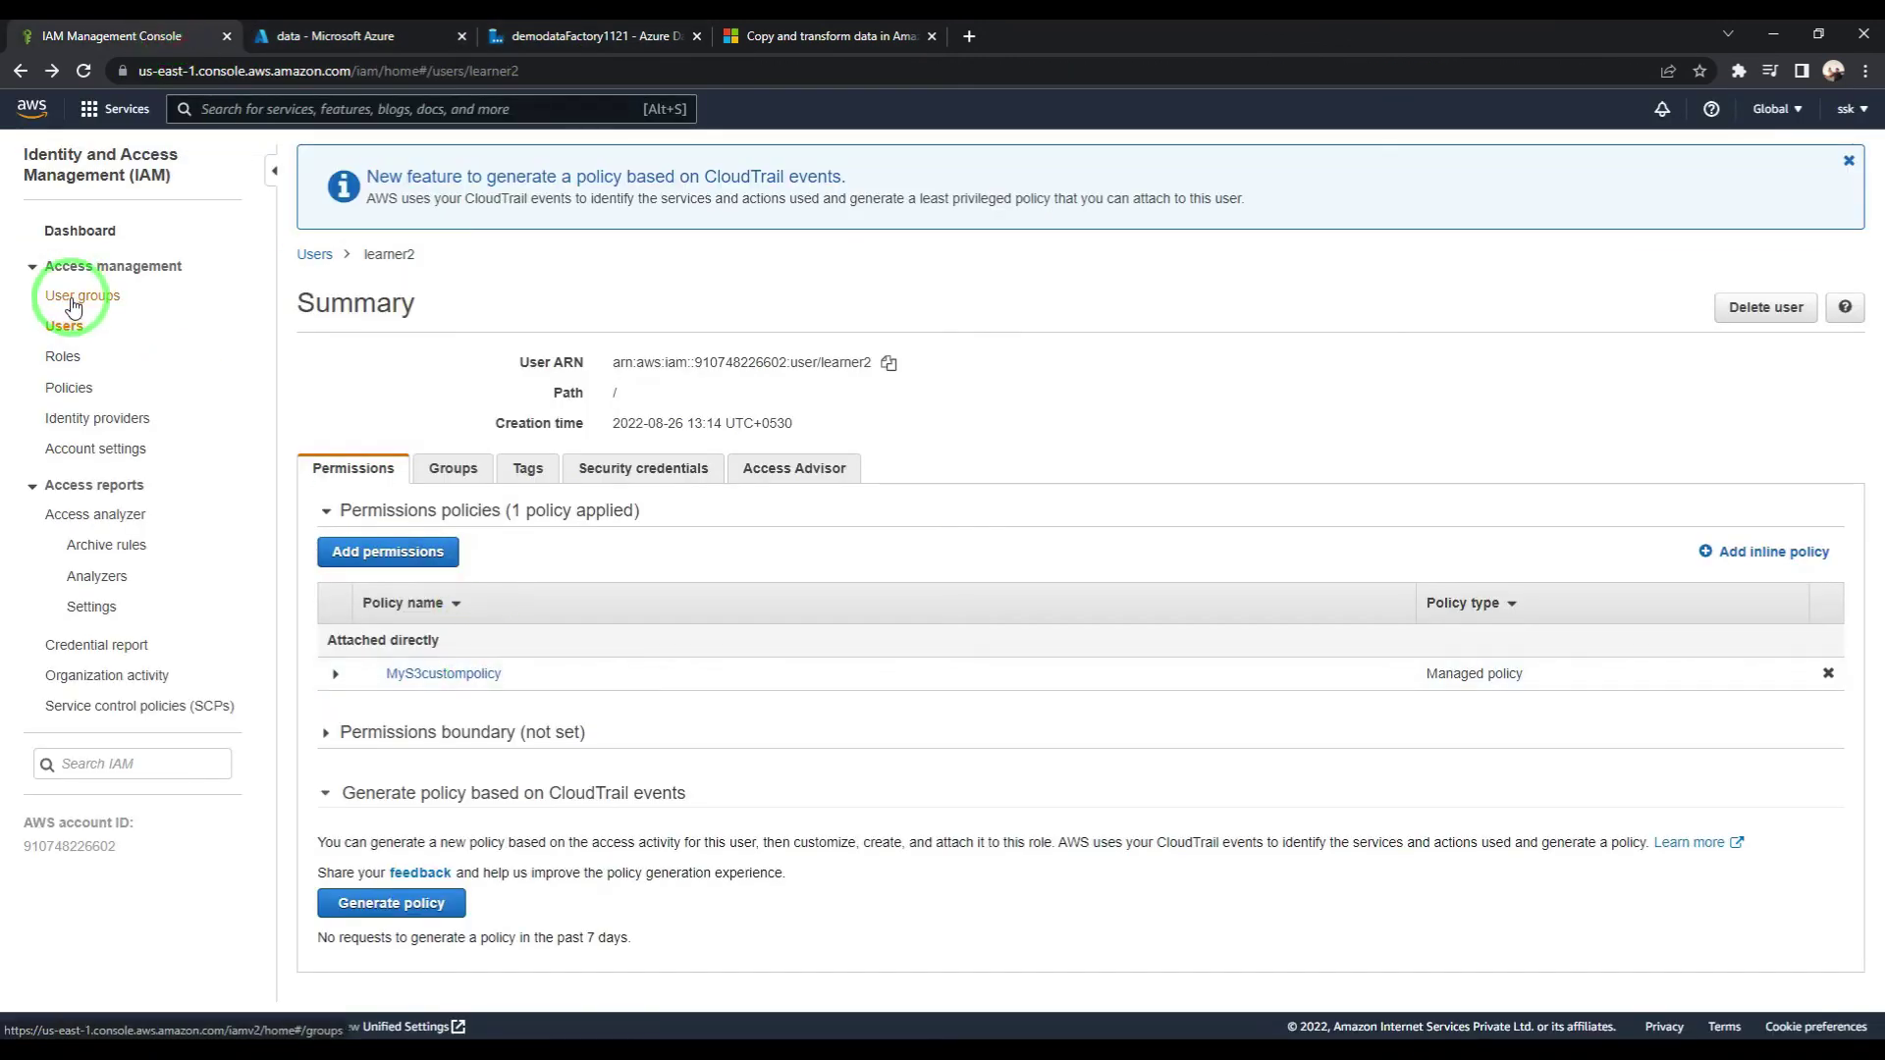
click(102, 119)
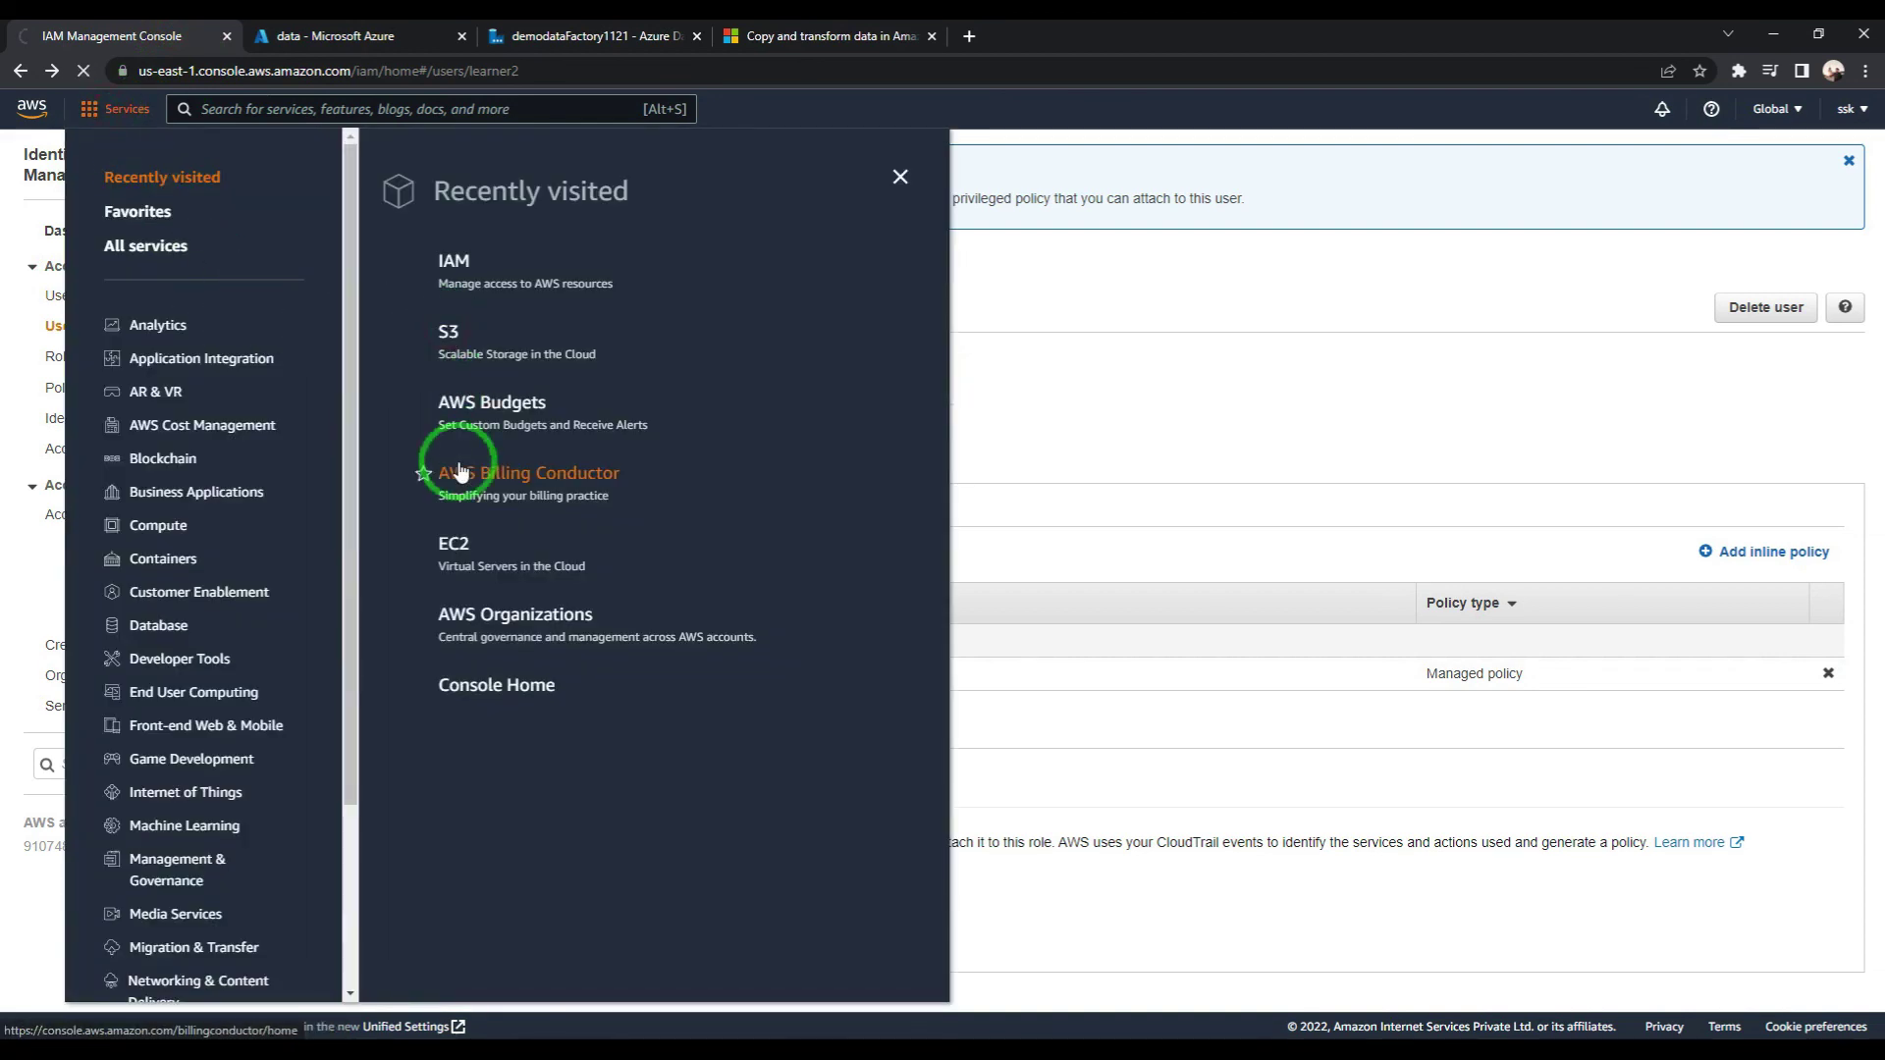
click(411, 341)
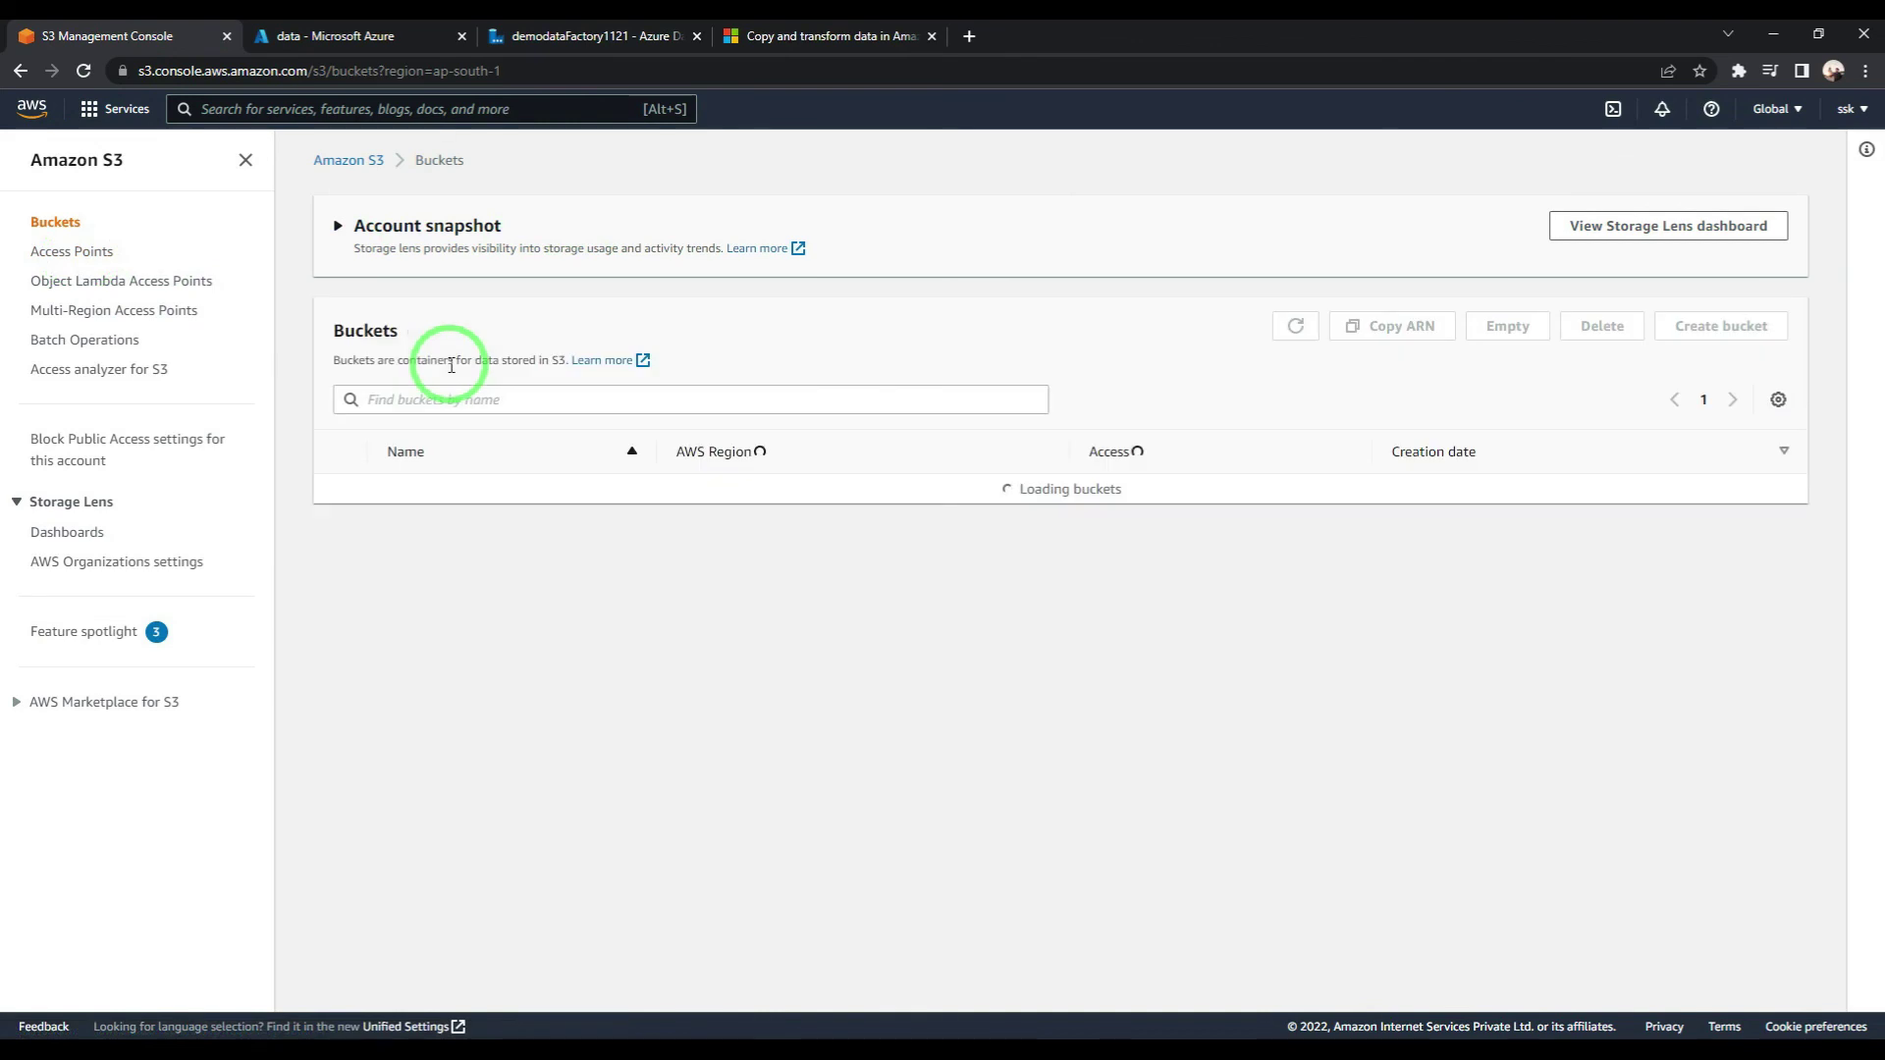
click(420, 488)
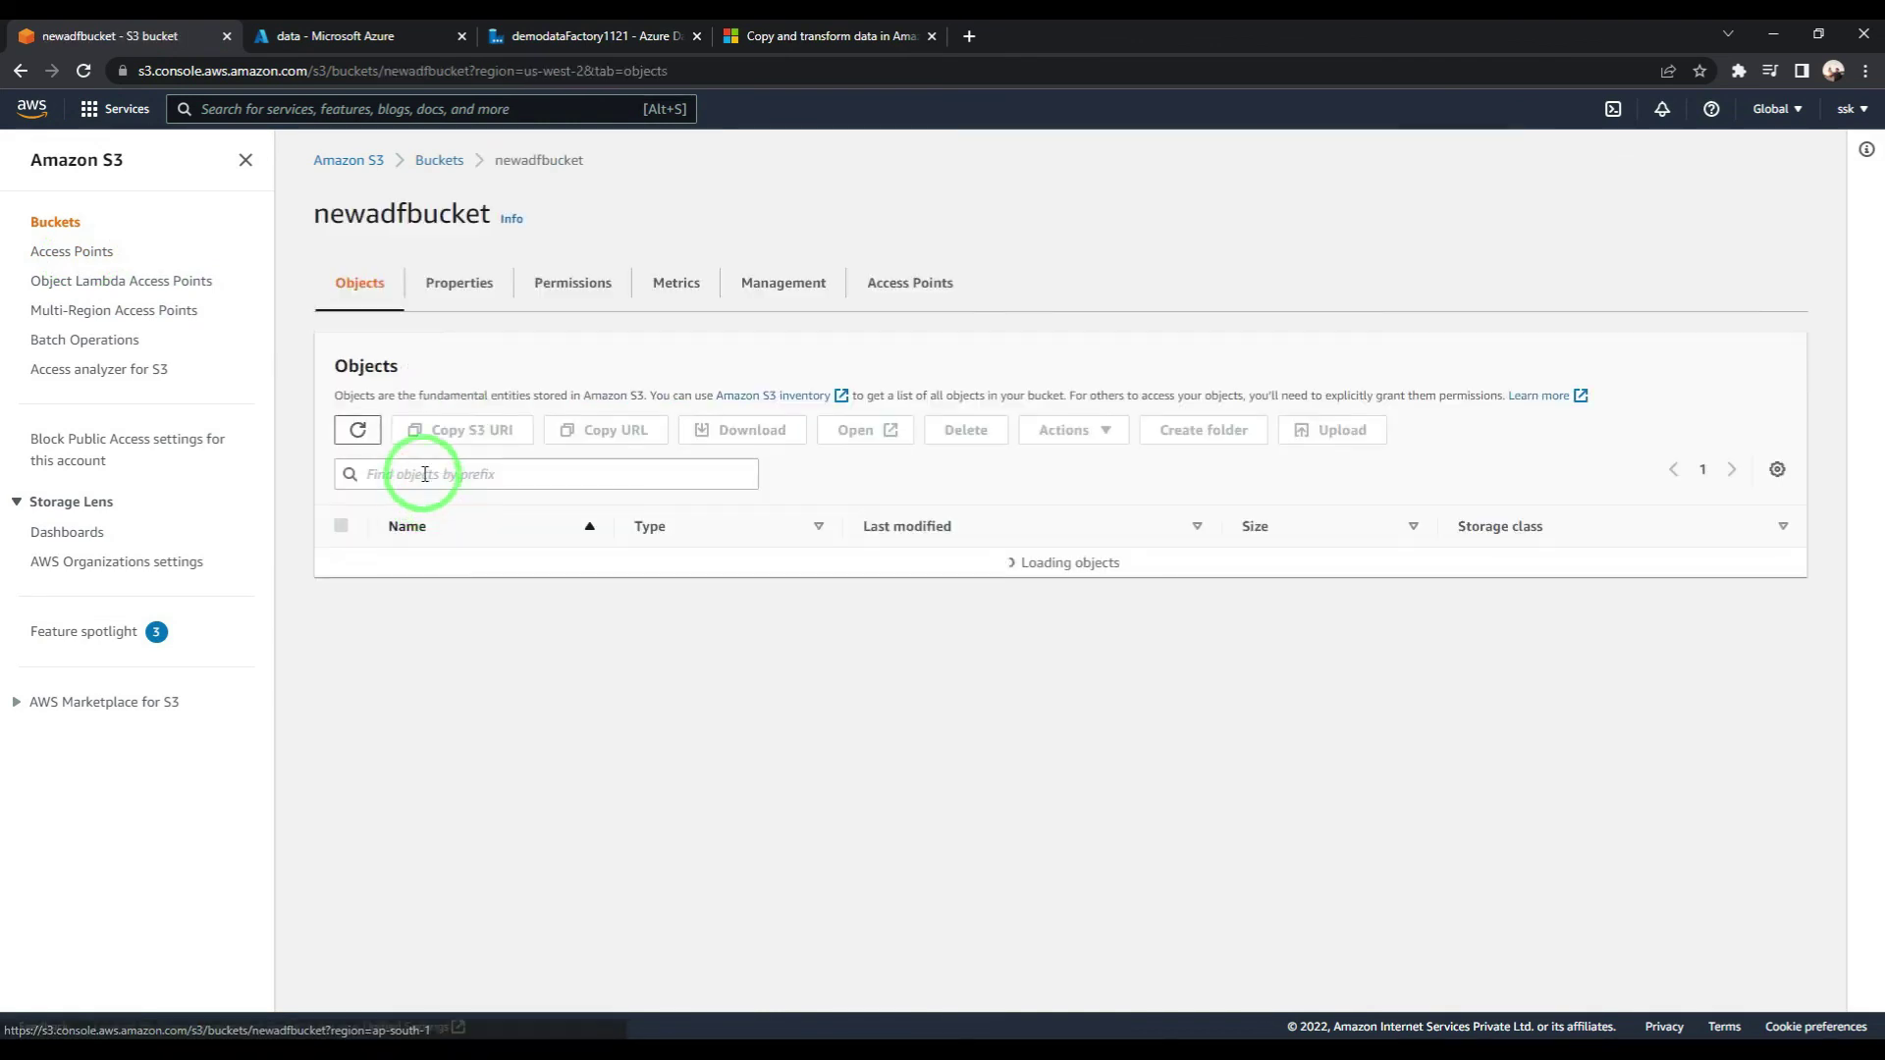
click(413, 561)
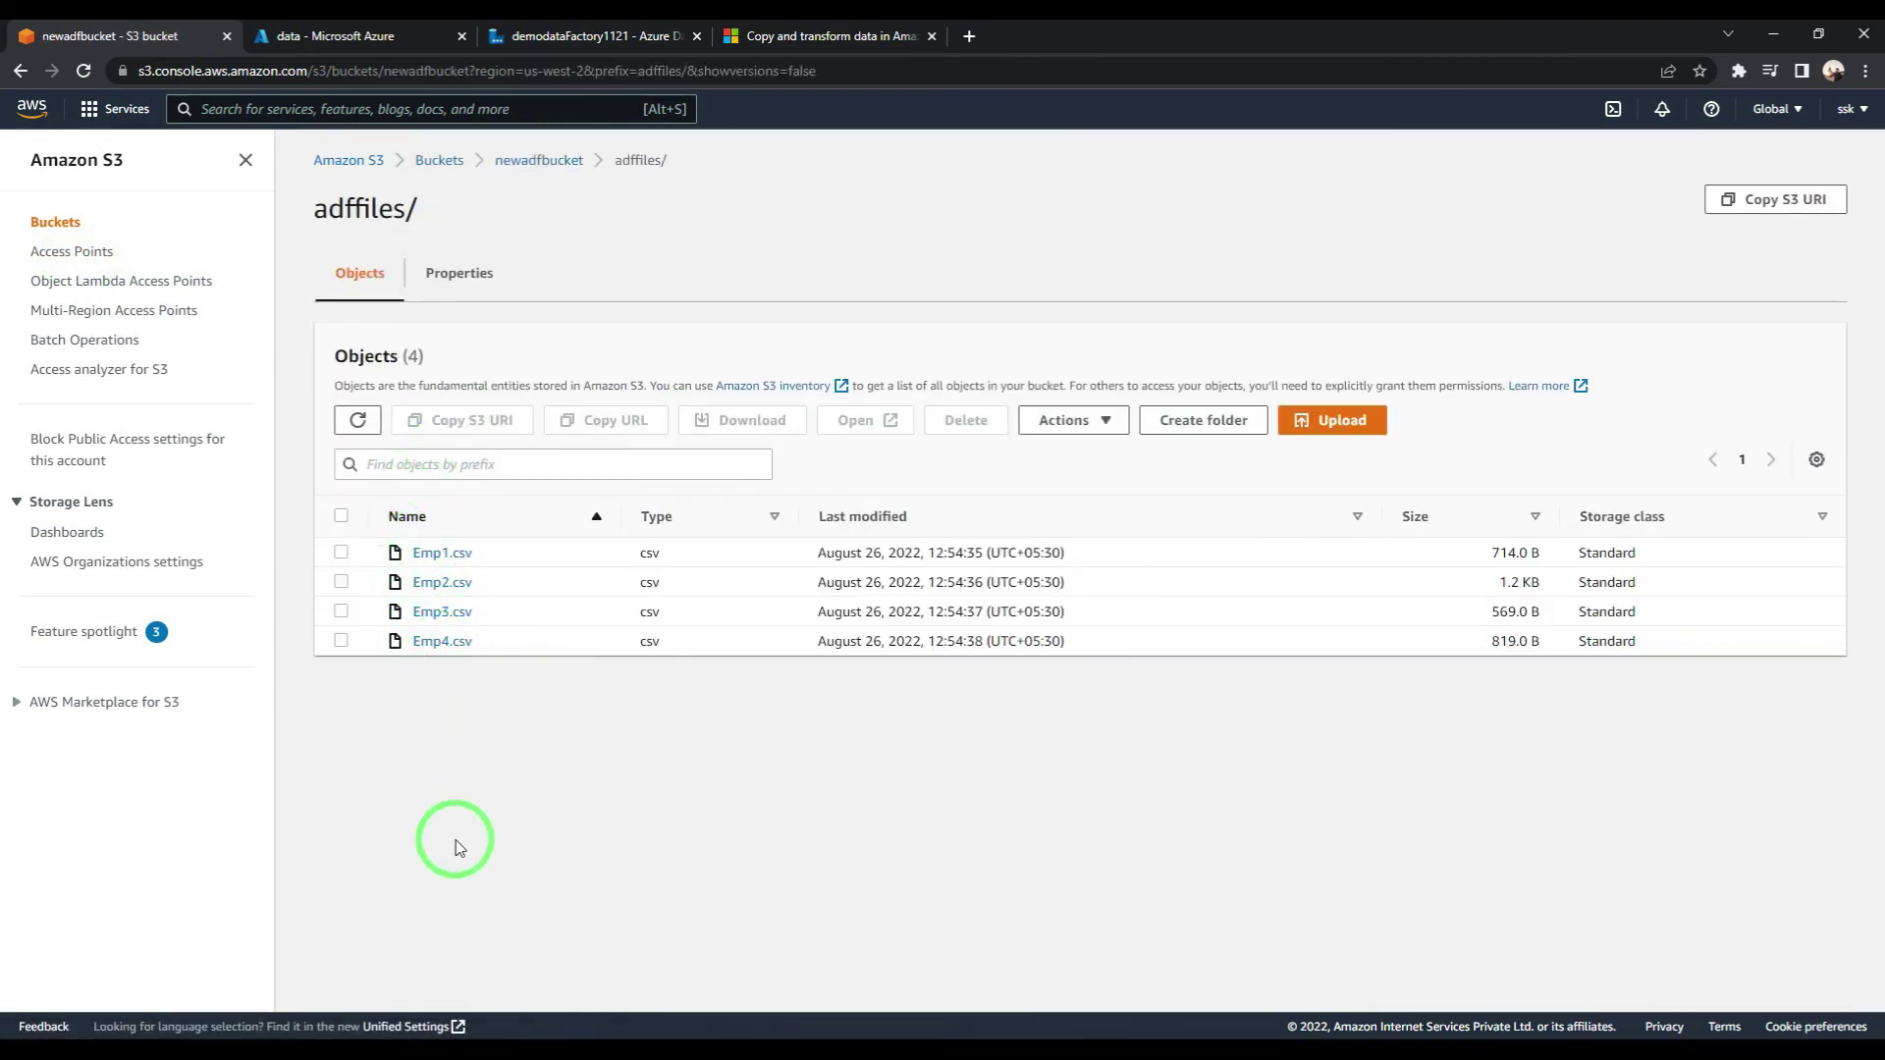